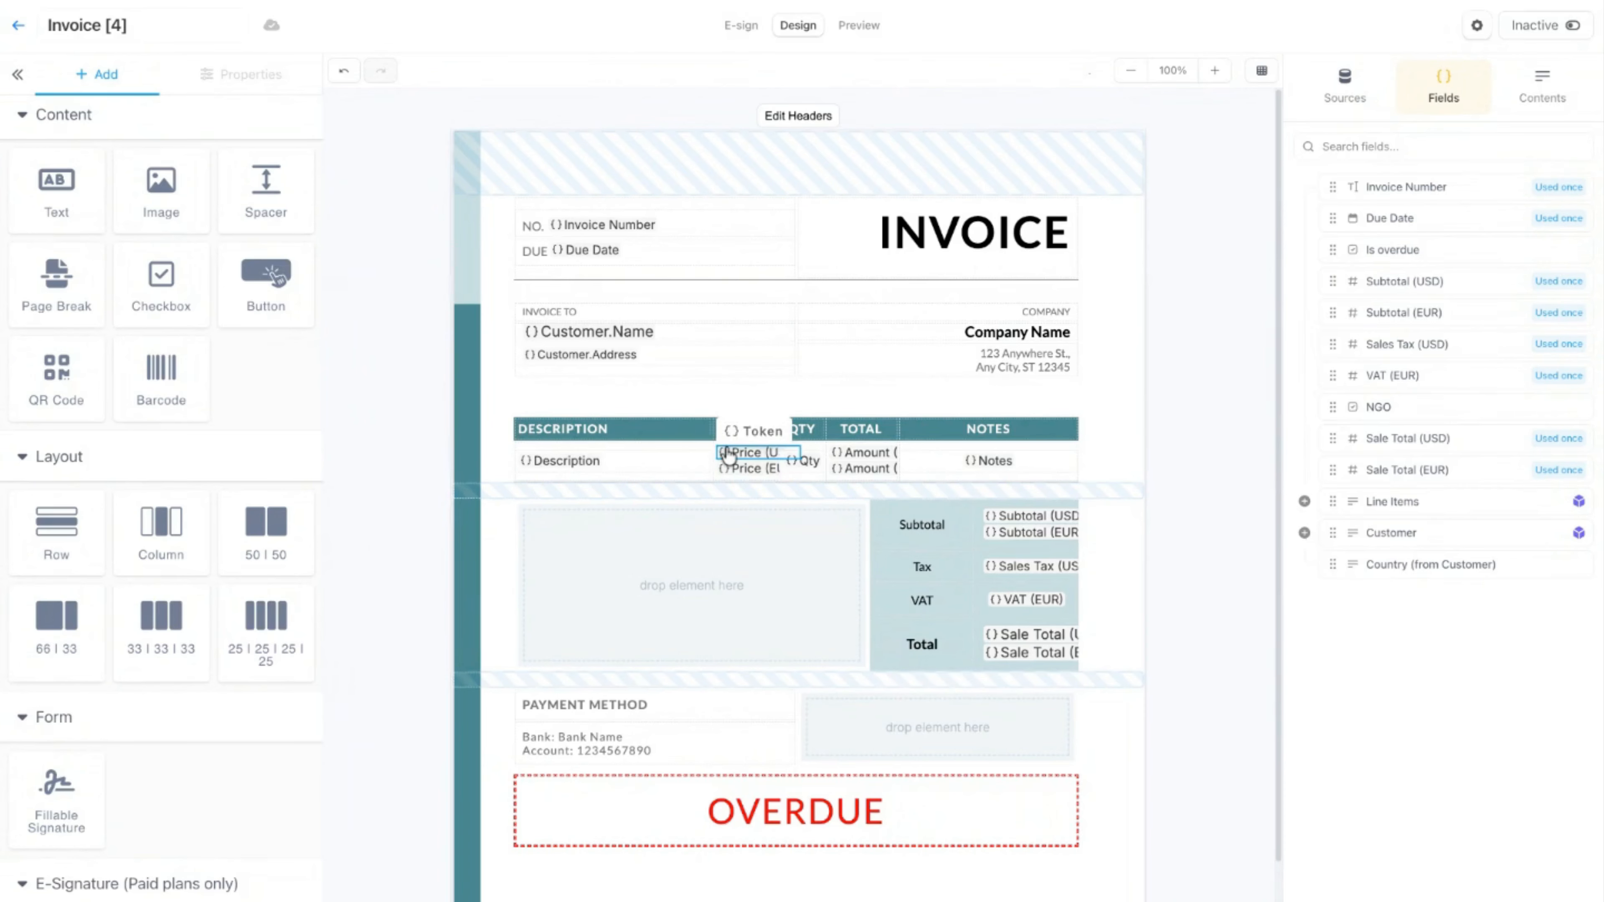
{"action": "left_click", "coordinate": [731, 466]}
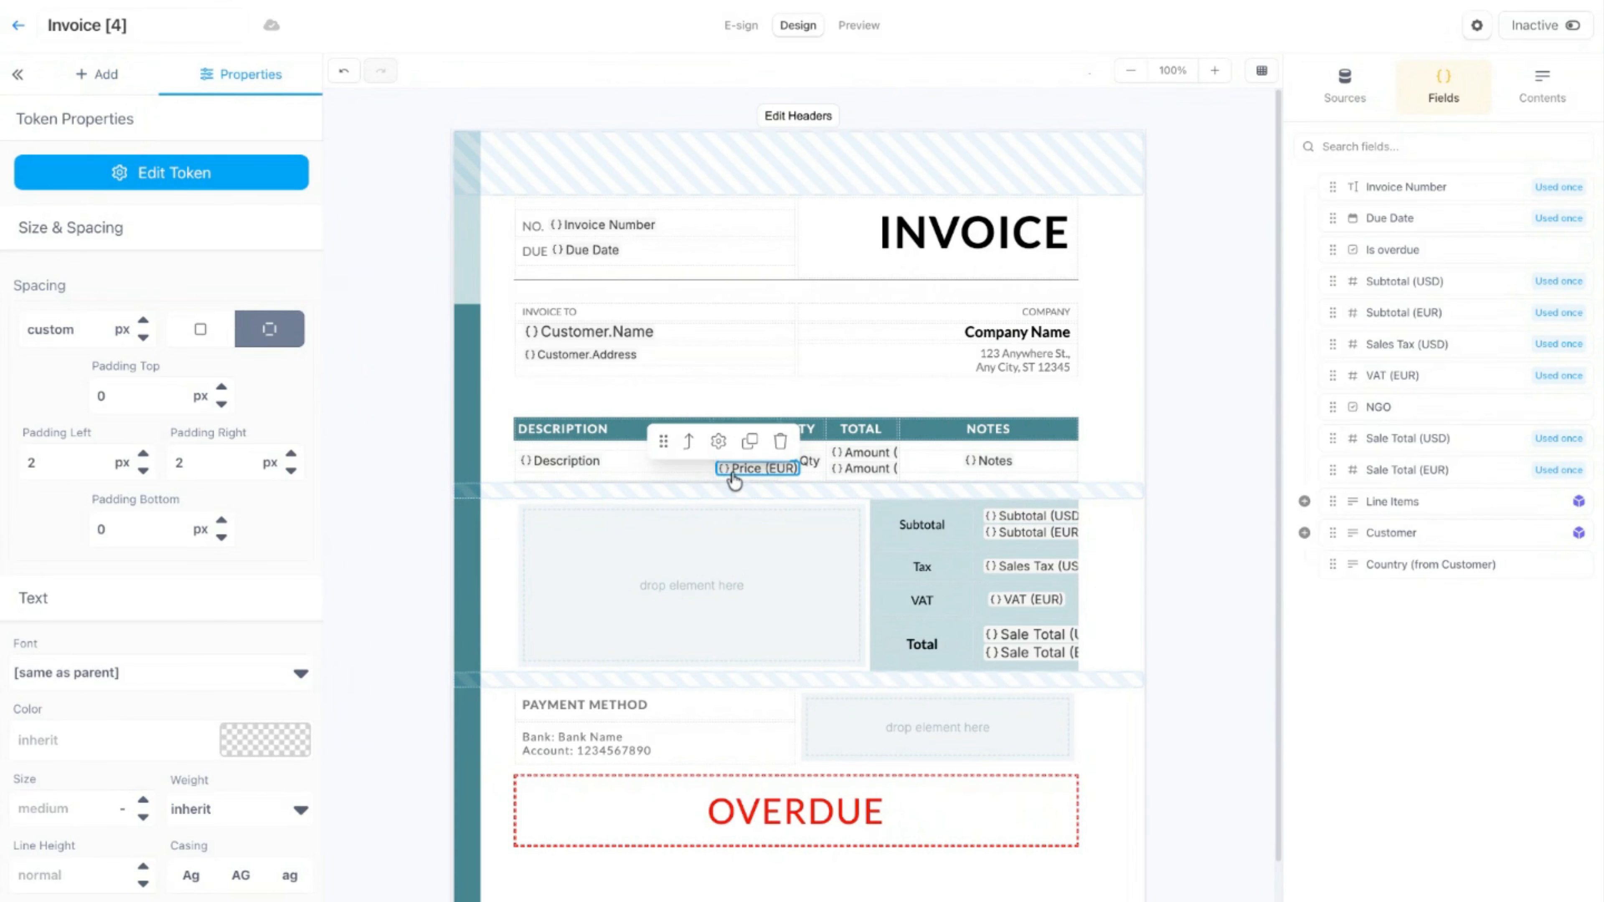
{"action": "left_click", "coordinate": [1127, 436]}
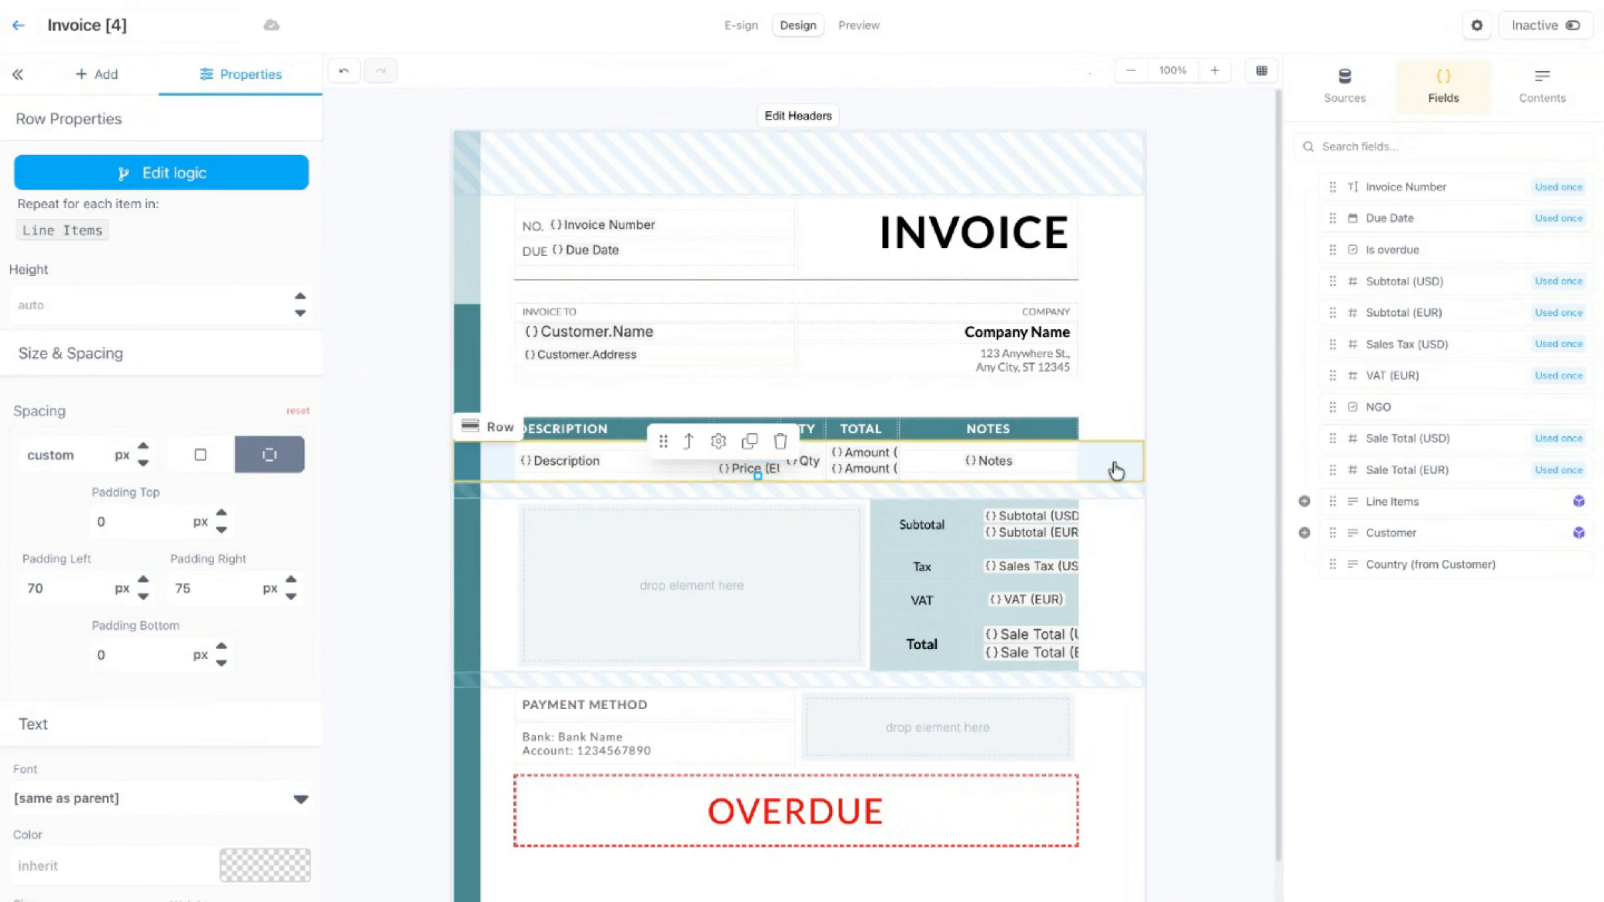
{"action": "left_click", "coordinate": [1178, 382]}
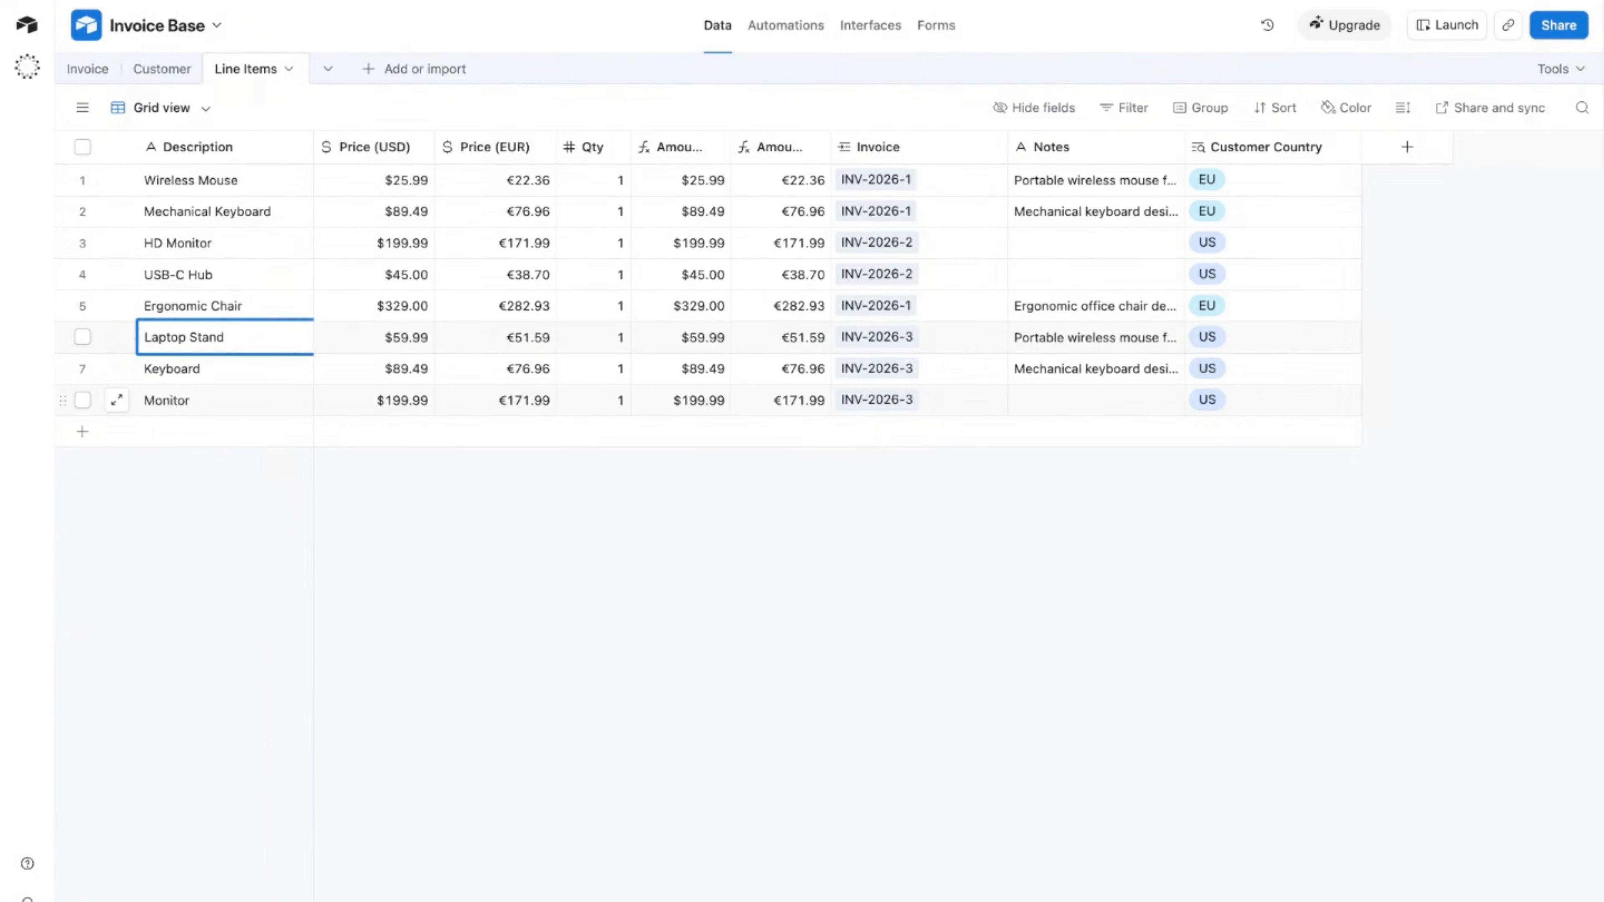
Step: Review the Customer table and the Invoice table's fields in the Airtable Invoice Base
{"action": "left_click", "coordinate": [165, 70]}
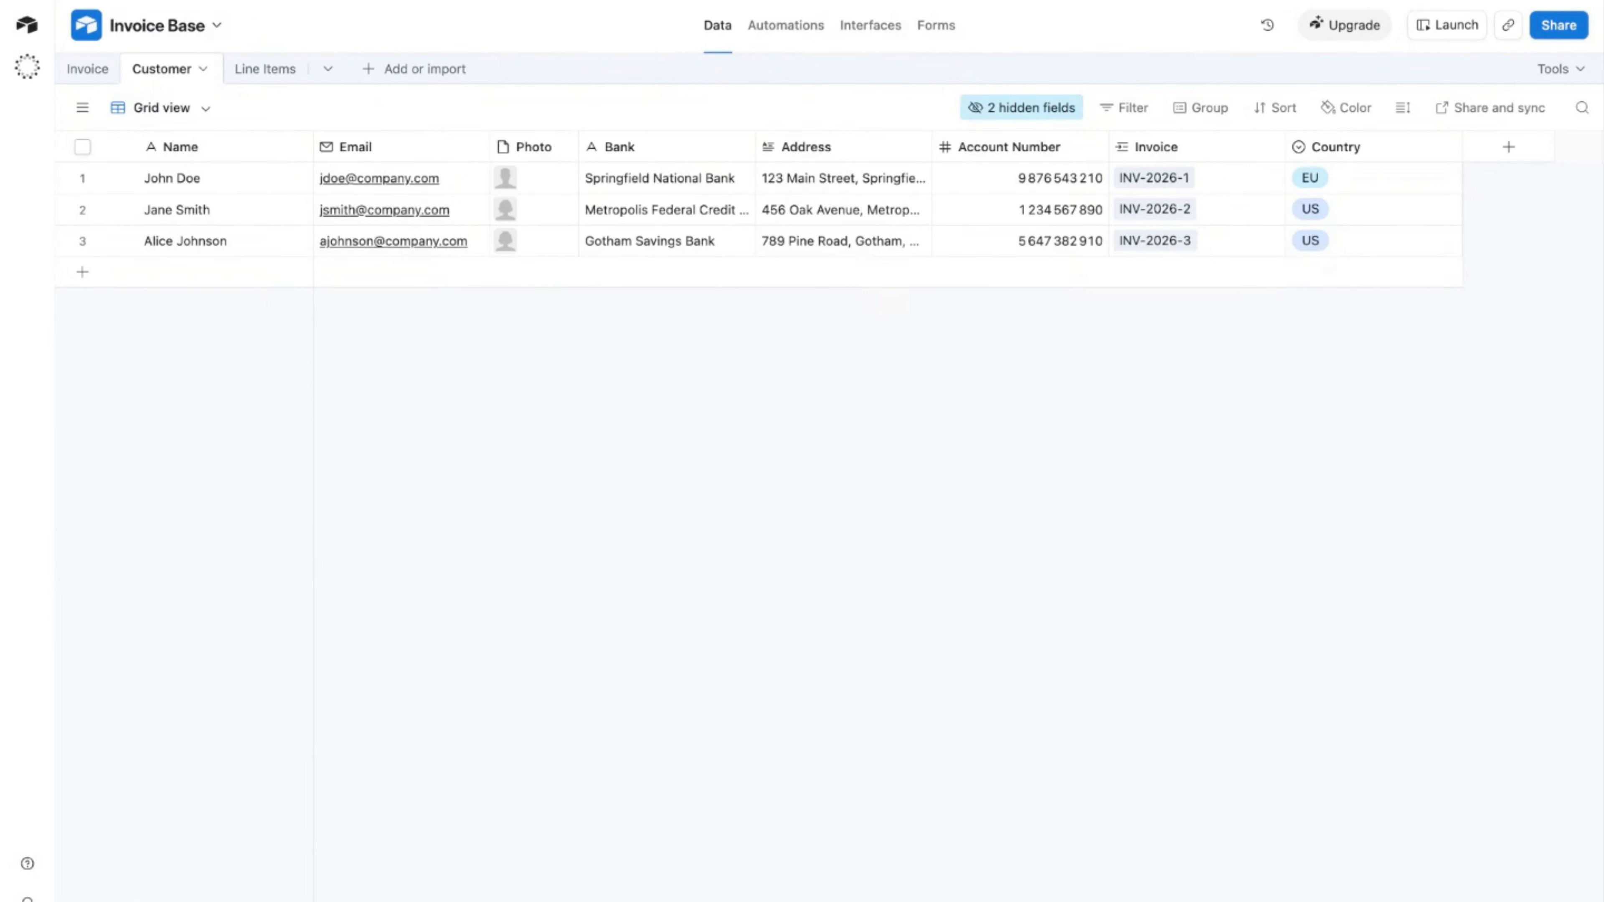
{"action": "left_click", "coordinate": [87, 69]}
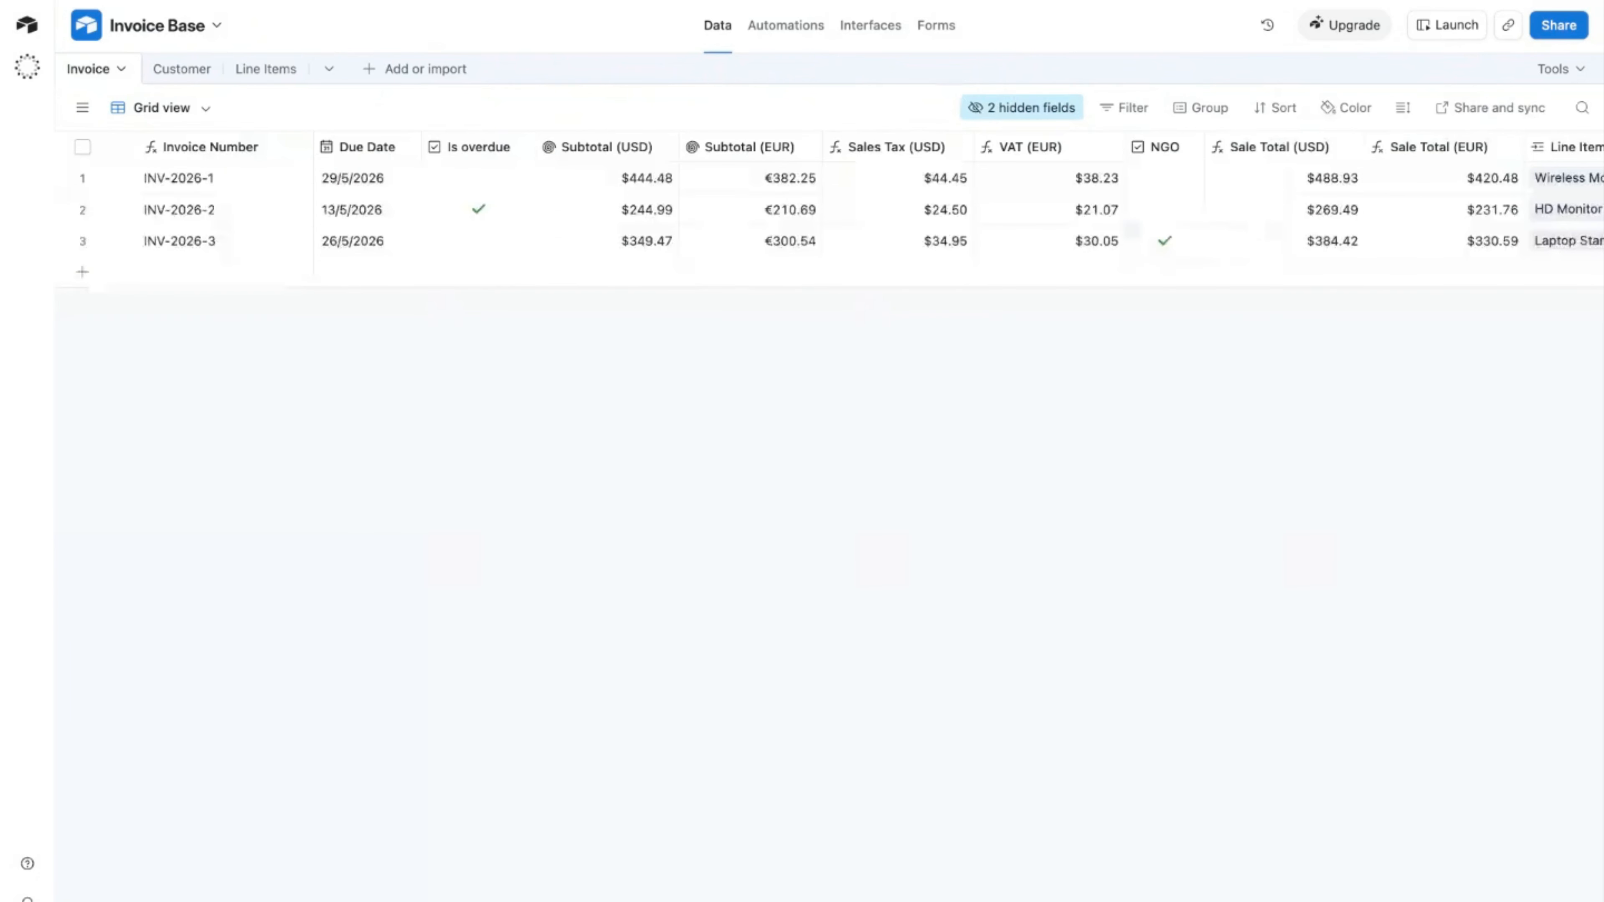
{"action": "scroll", "coordinate": [503, 281], "scroll_direction": "right", "scroll_amount": 5}
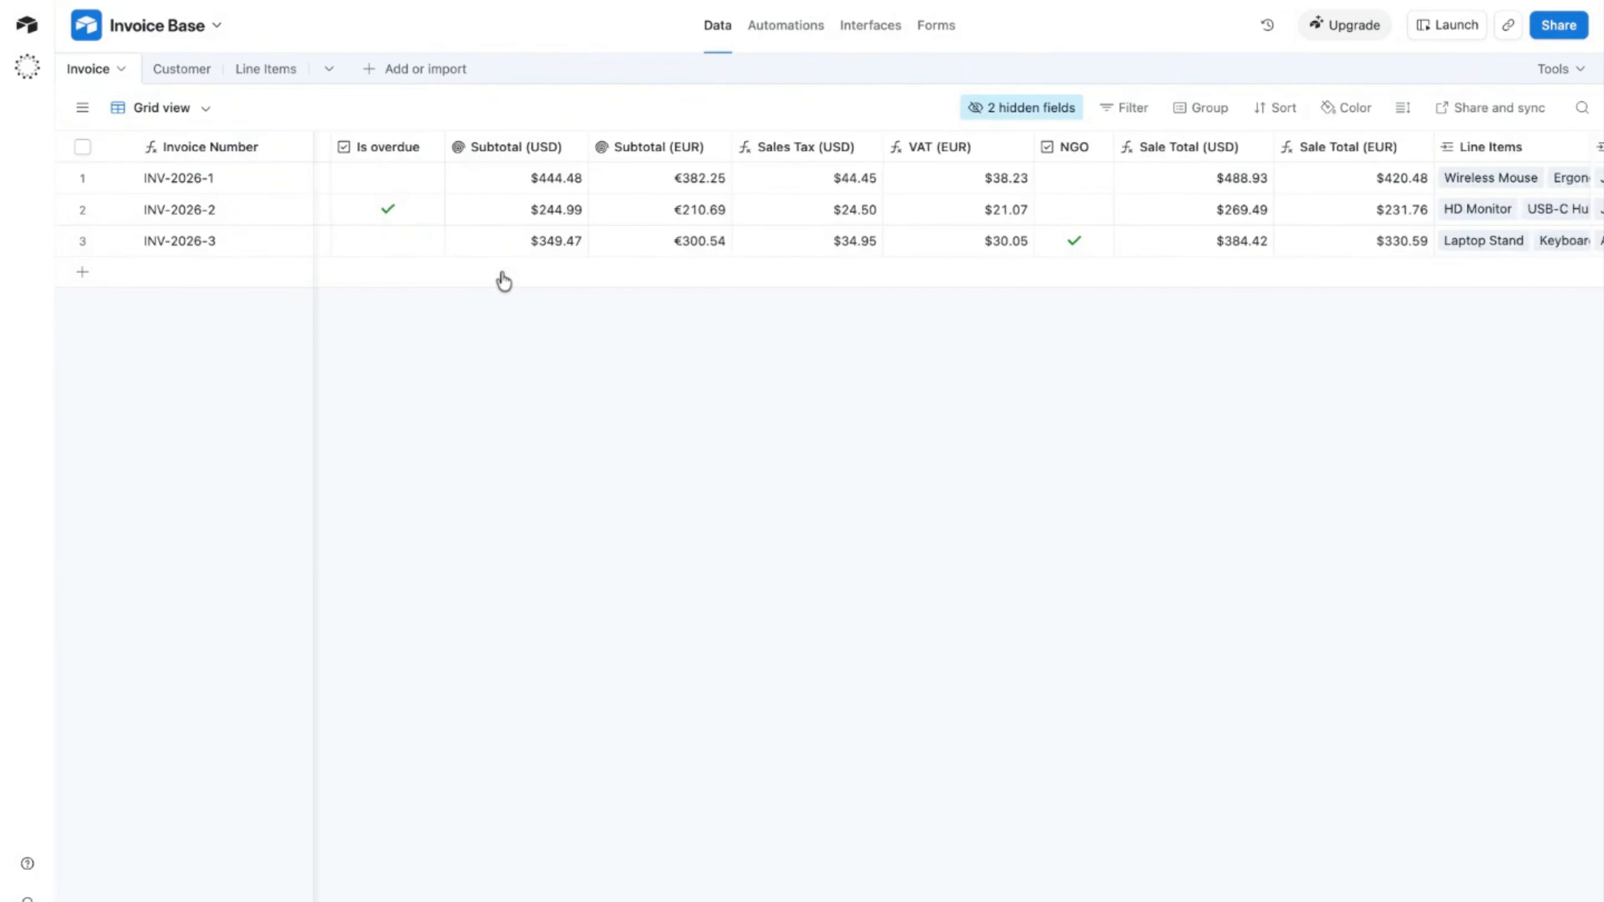
{"action": "scroll", "coordinate": [958, 209], "scroll_direction": "right", "scroll_amount": 6}
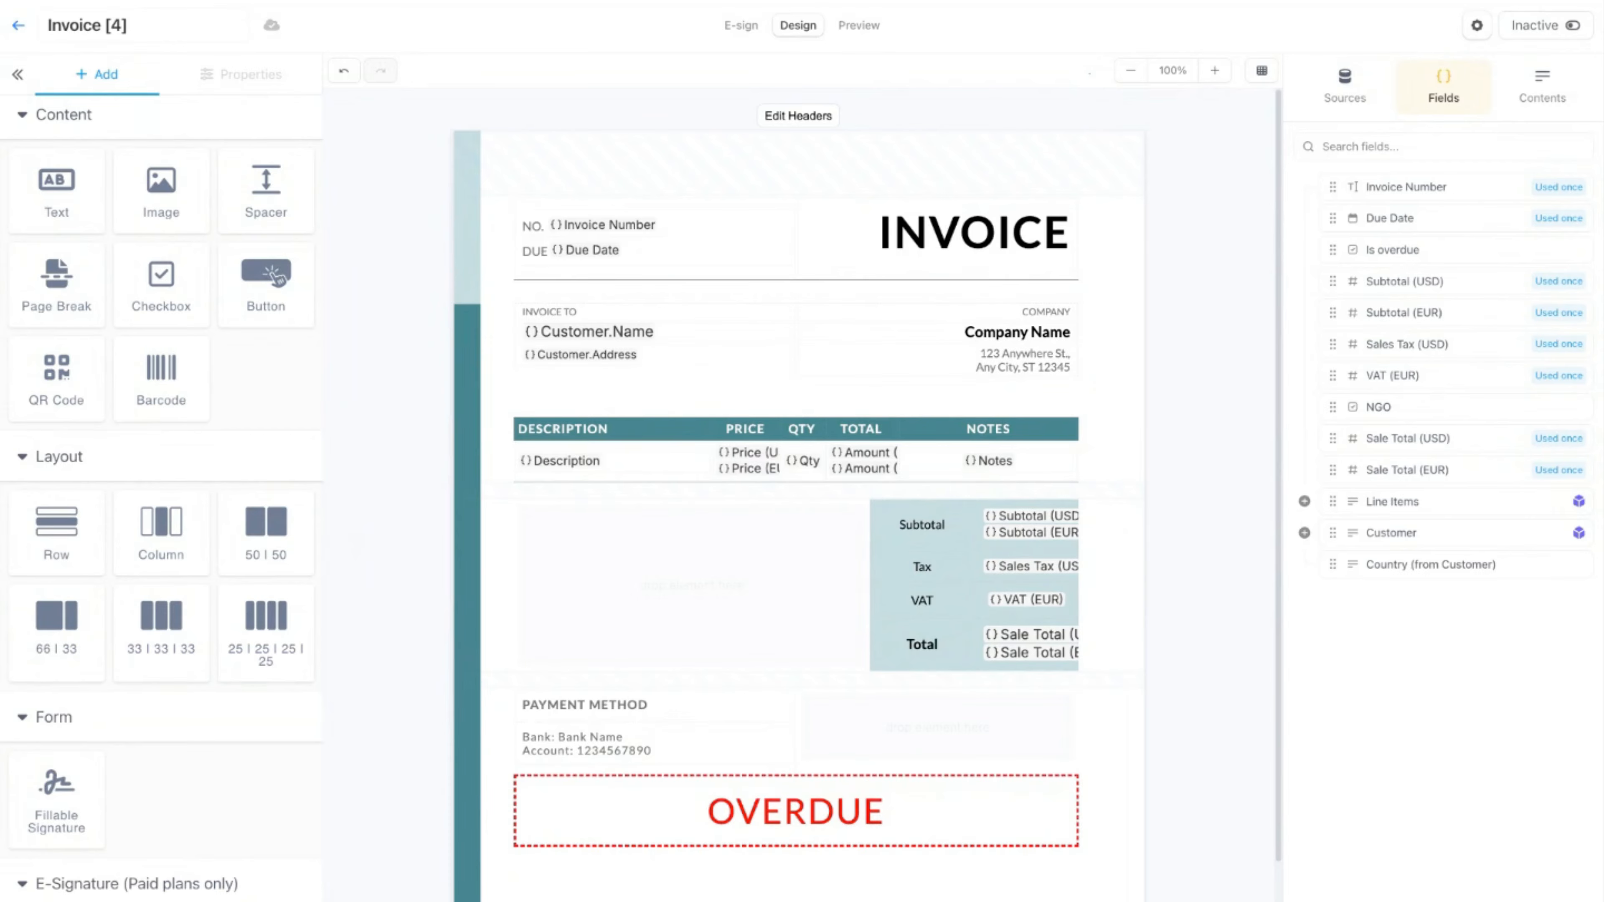
Step: Add and save a display rule on the line items' Price (USD) token: Customer Country contains US
{"action": "left_click", "coordinate": [761, 454]}
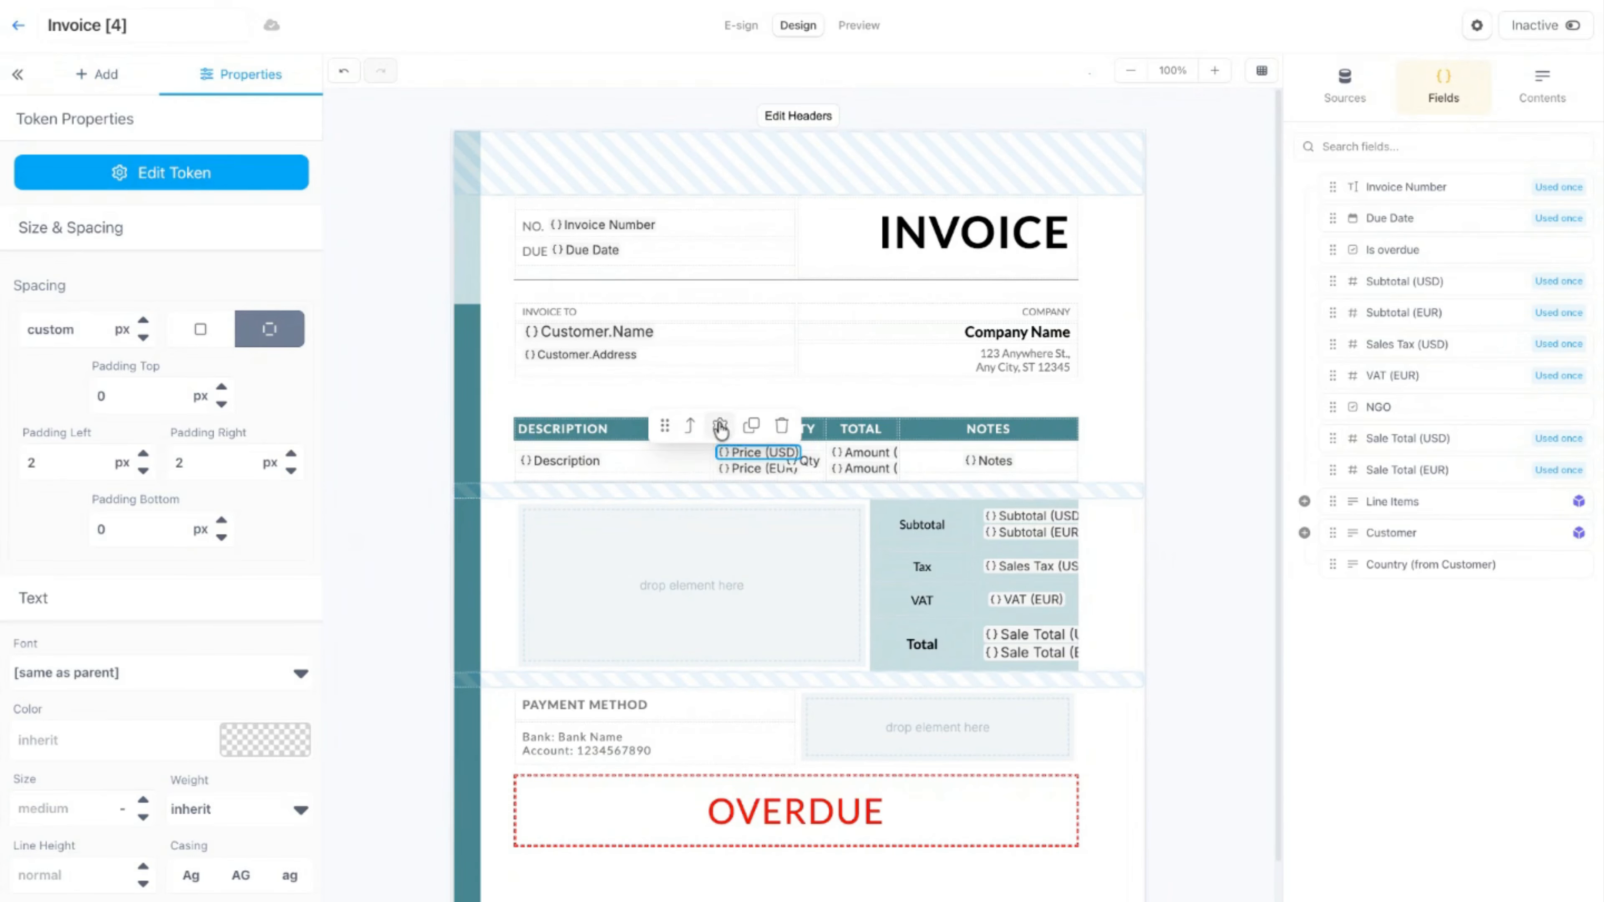
{"action": "double_click", "coordinate": [765, 457]}
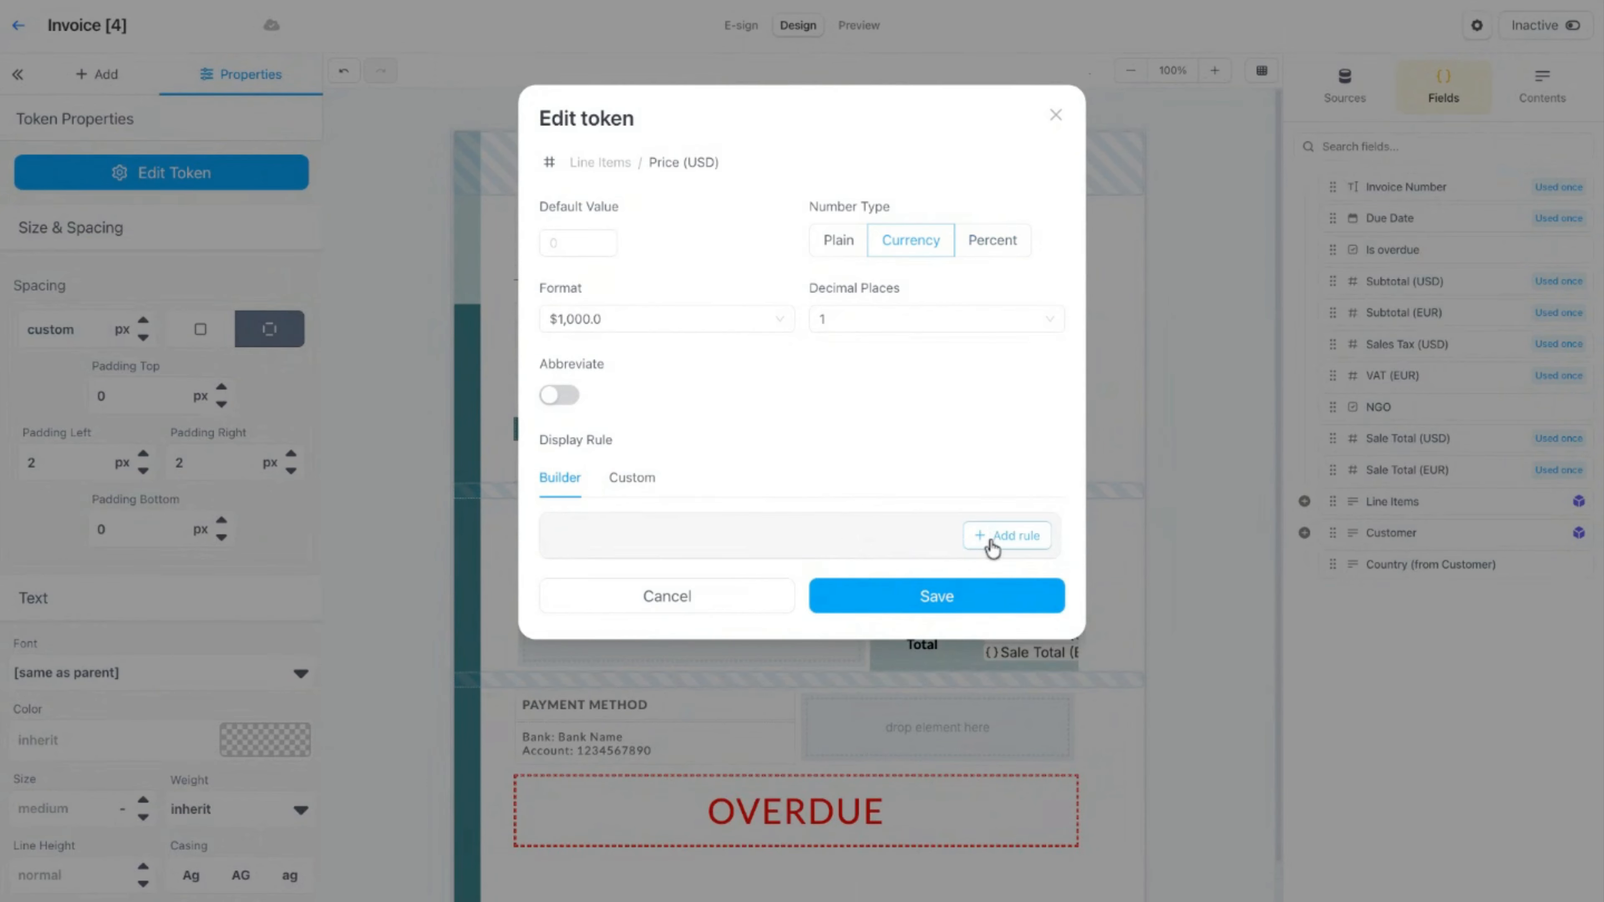
{"action": "left_click", "coordinate": [1007, 541]}
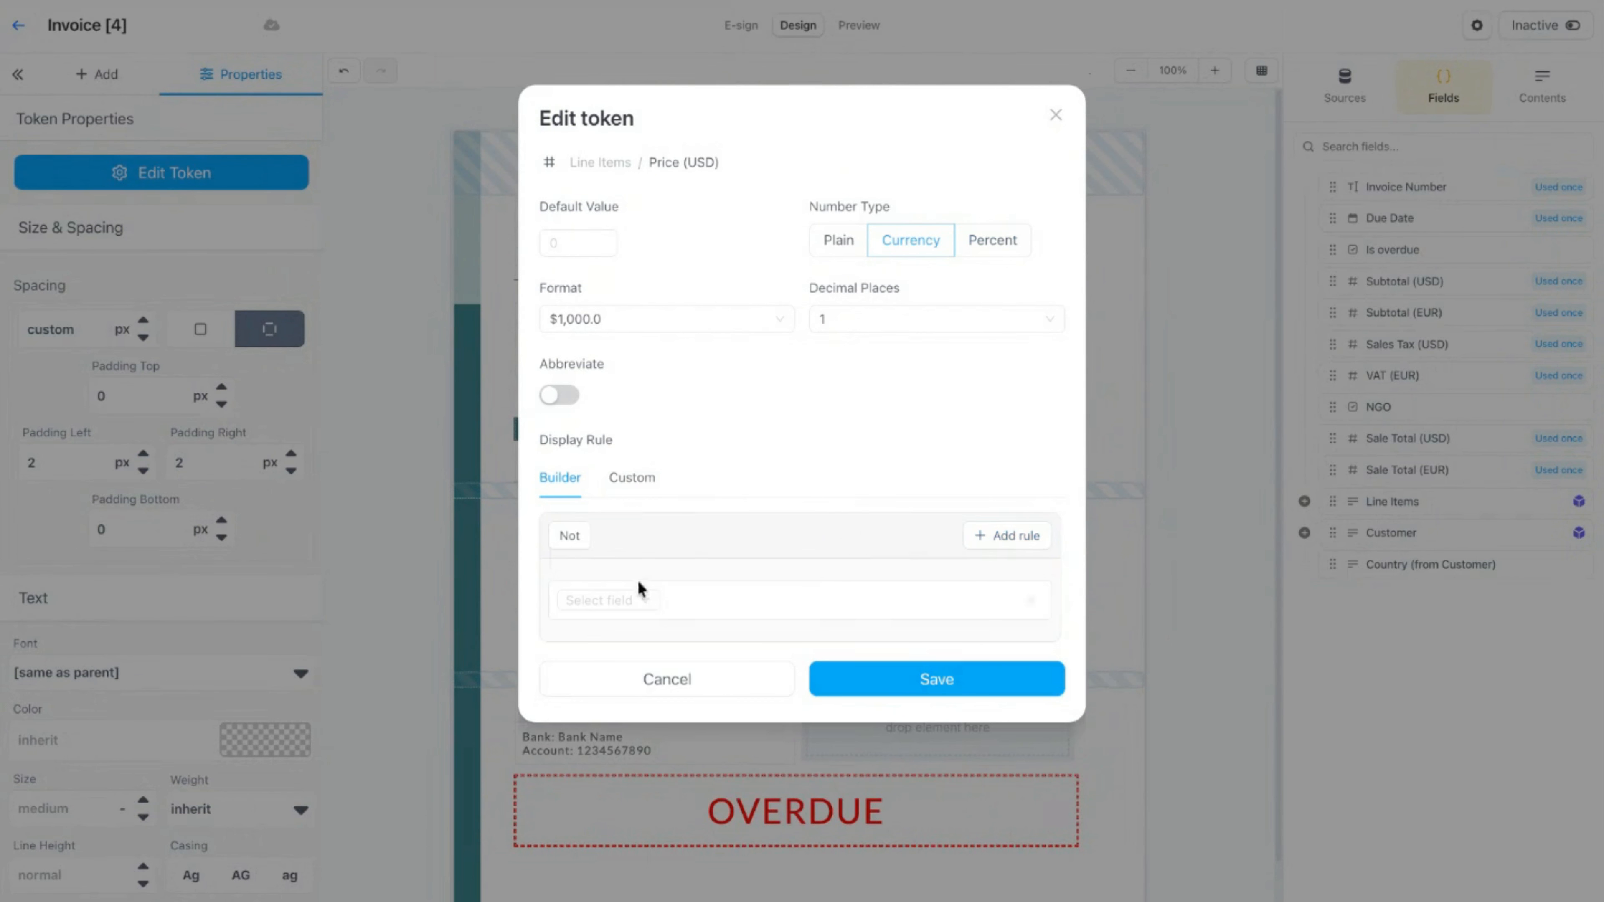
{"action": "left_click", "coordinate": [639, 598]}
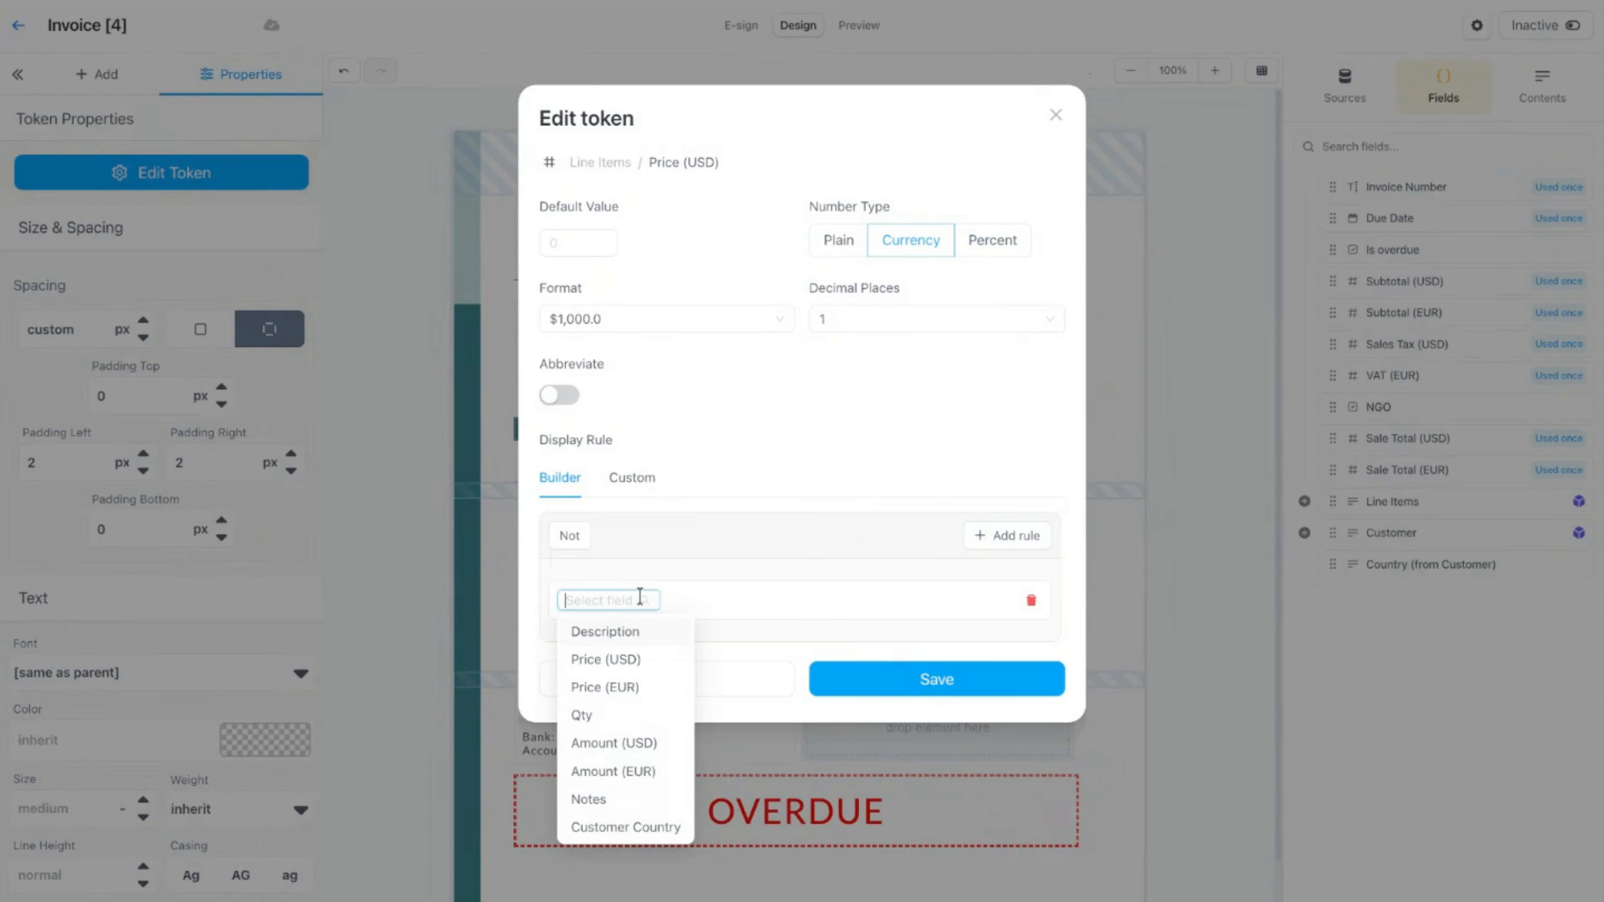
{"action": "left_click", "coordinate": [656, 828]}
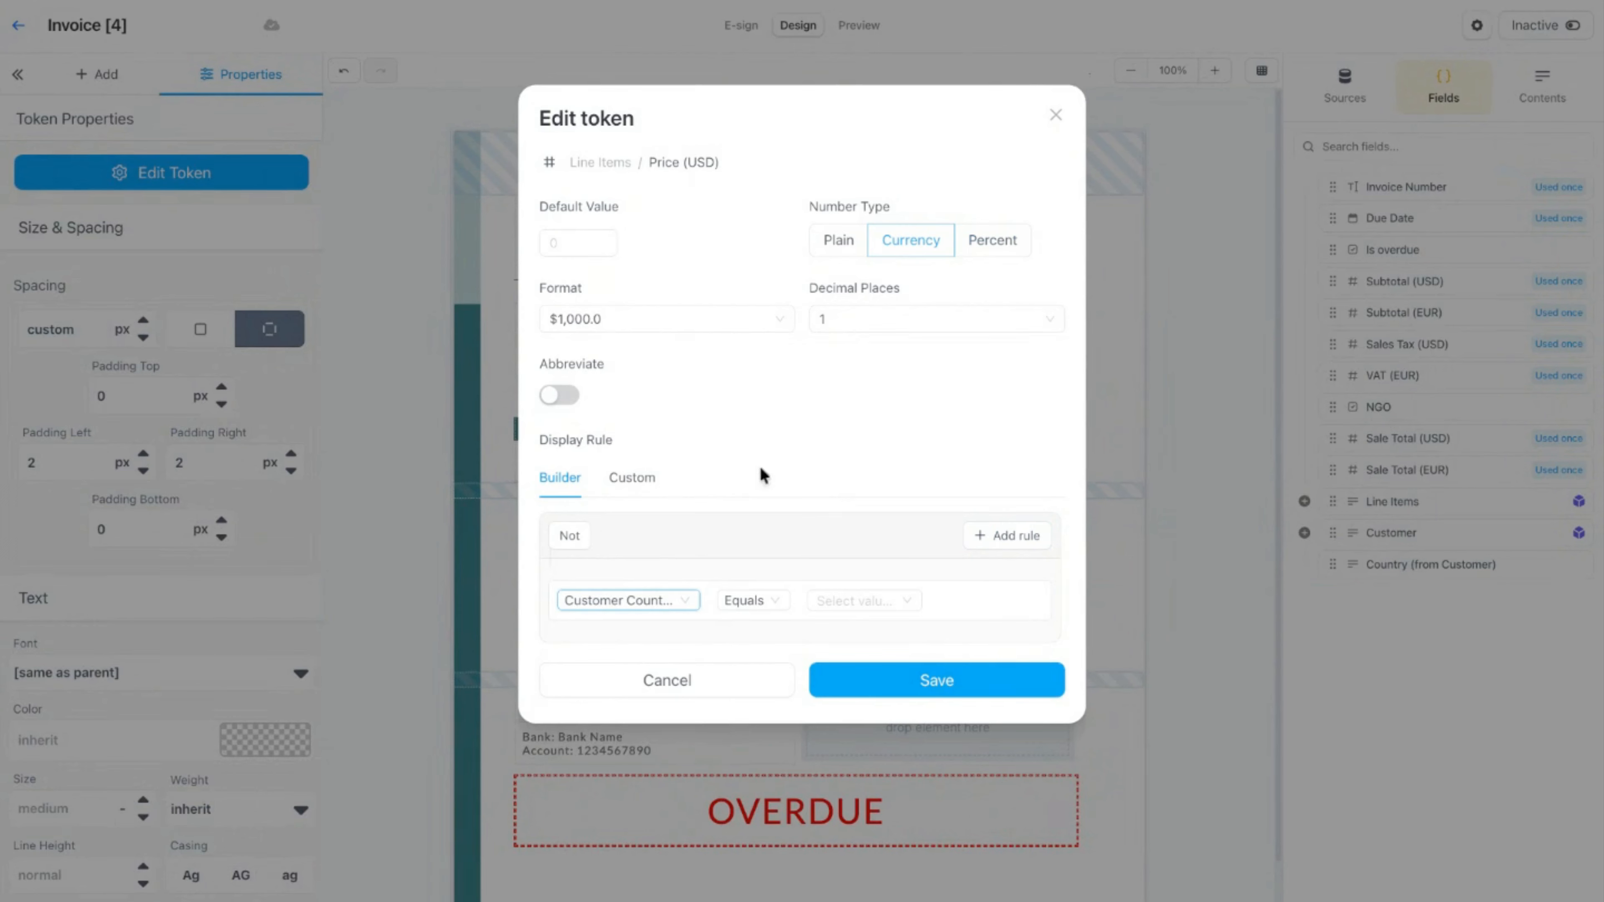
{"action": "left_click", "coordinate": [755, 601]}
{"action": "left_click", "coordinate": [757, 631]}
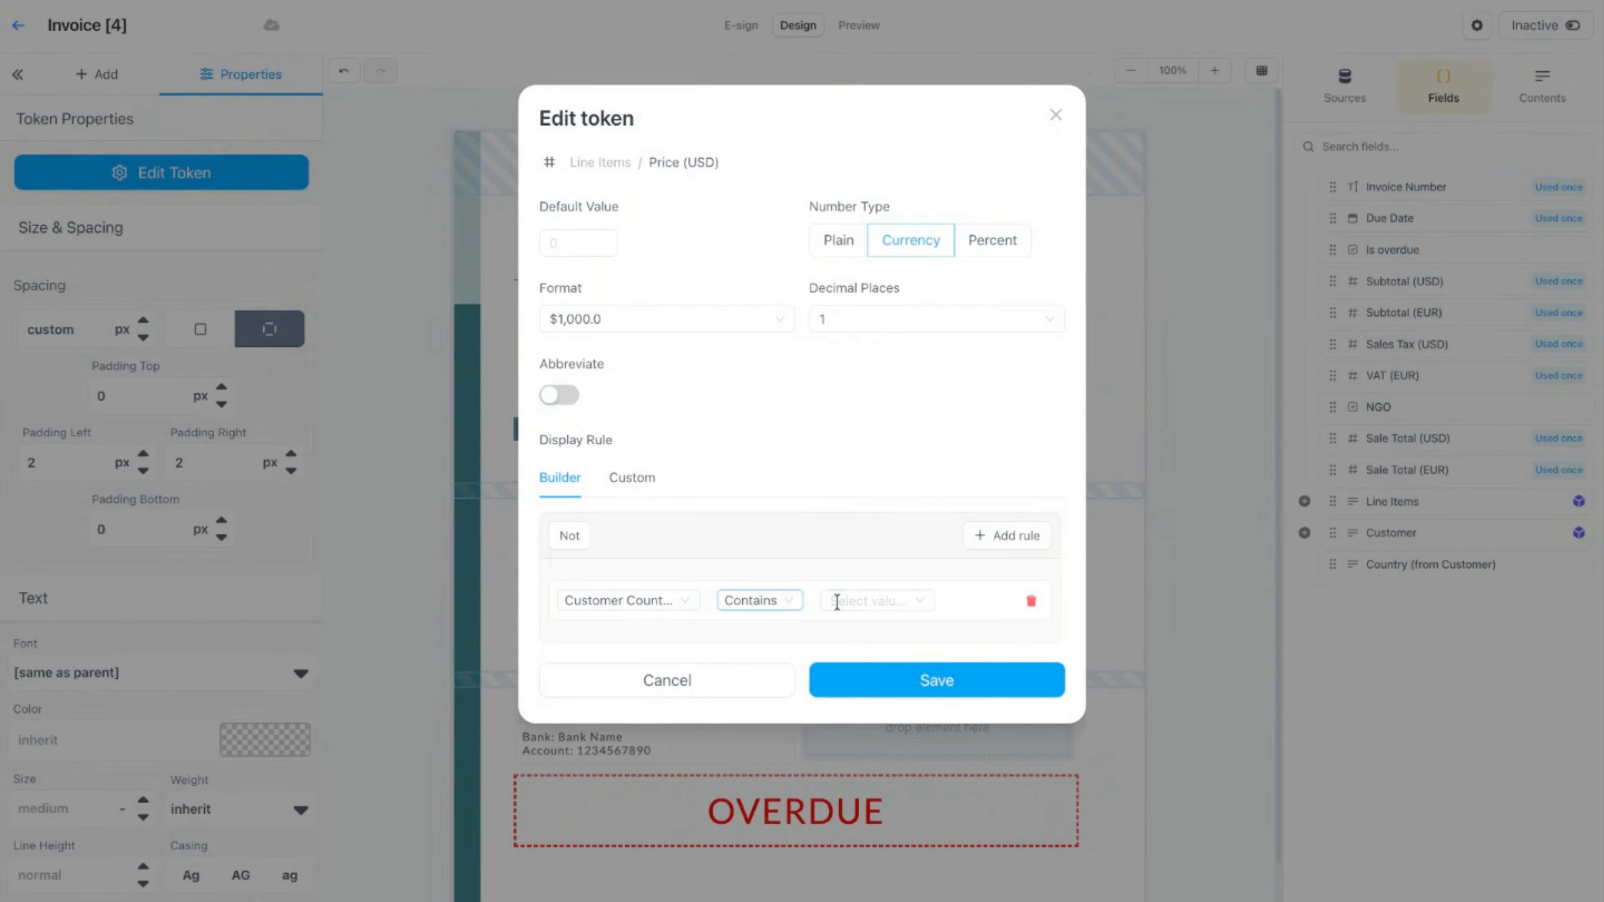
{"action": "left_click", "coordinate": [838, 600]}
{"action": "type", "text": "US"}
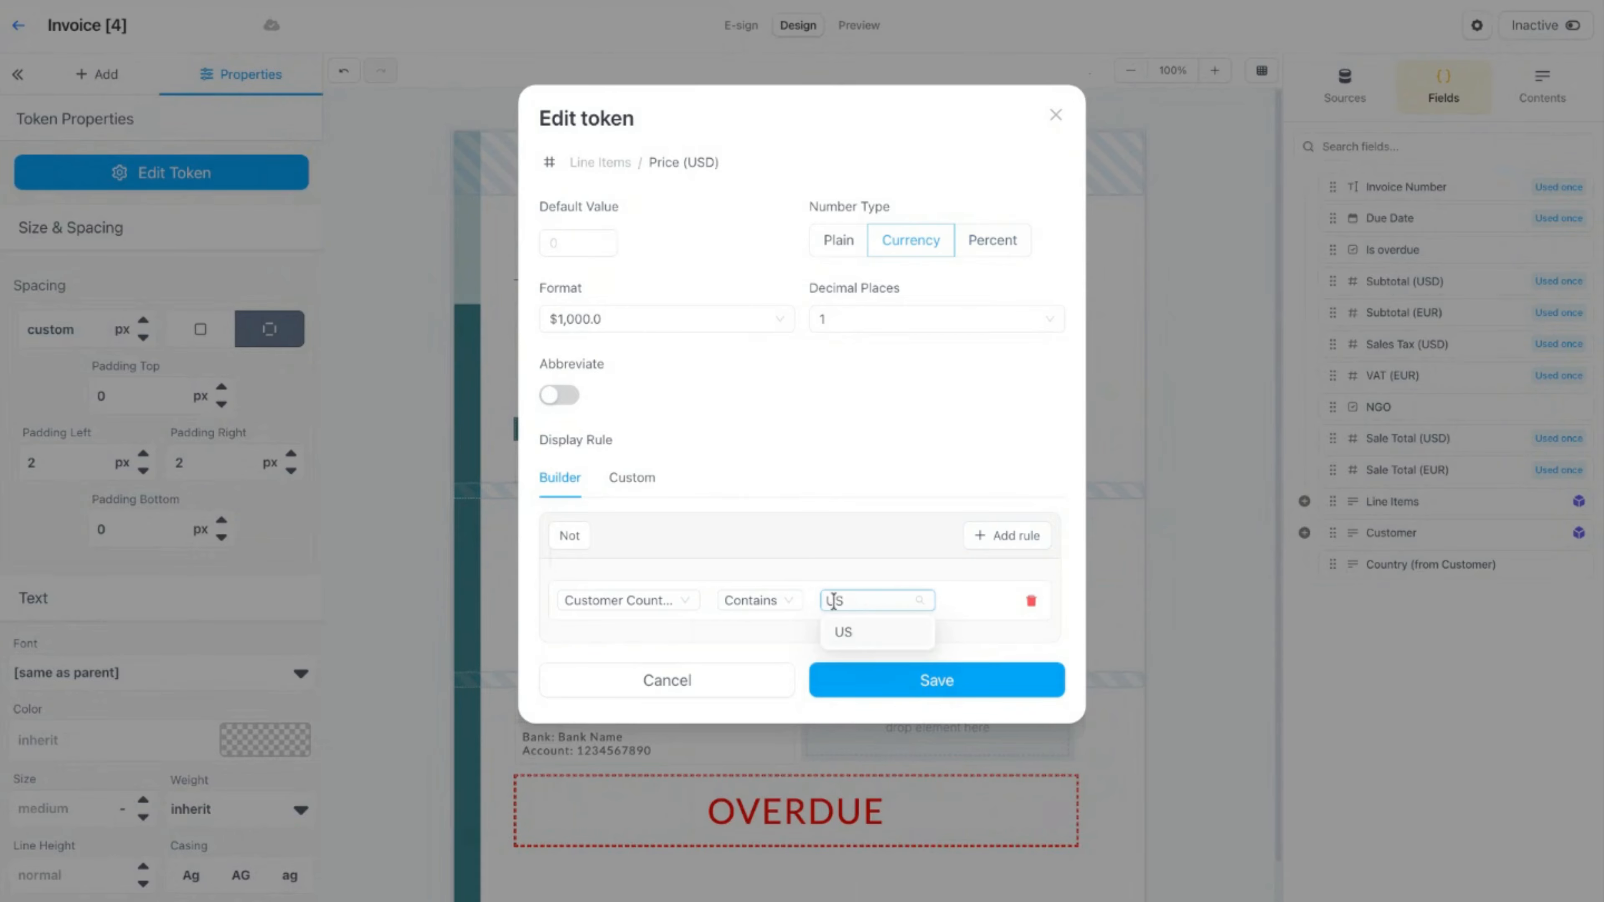
{"action": "left_click", "coordinate": [845, 633]}
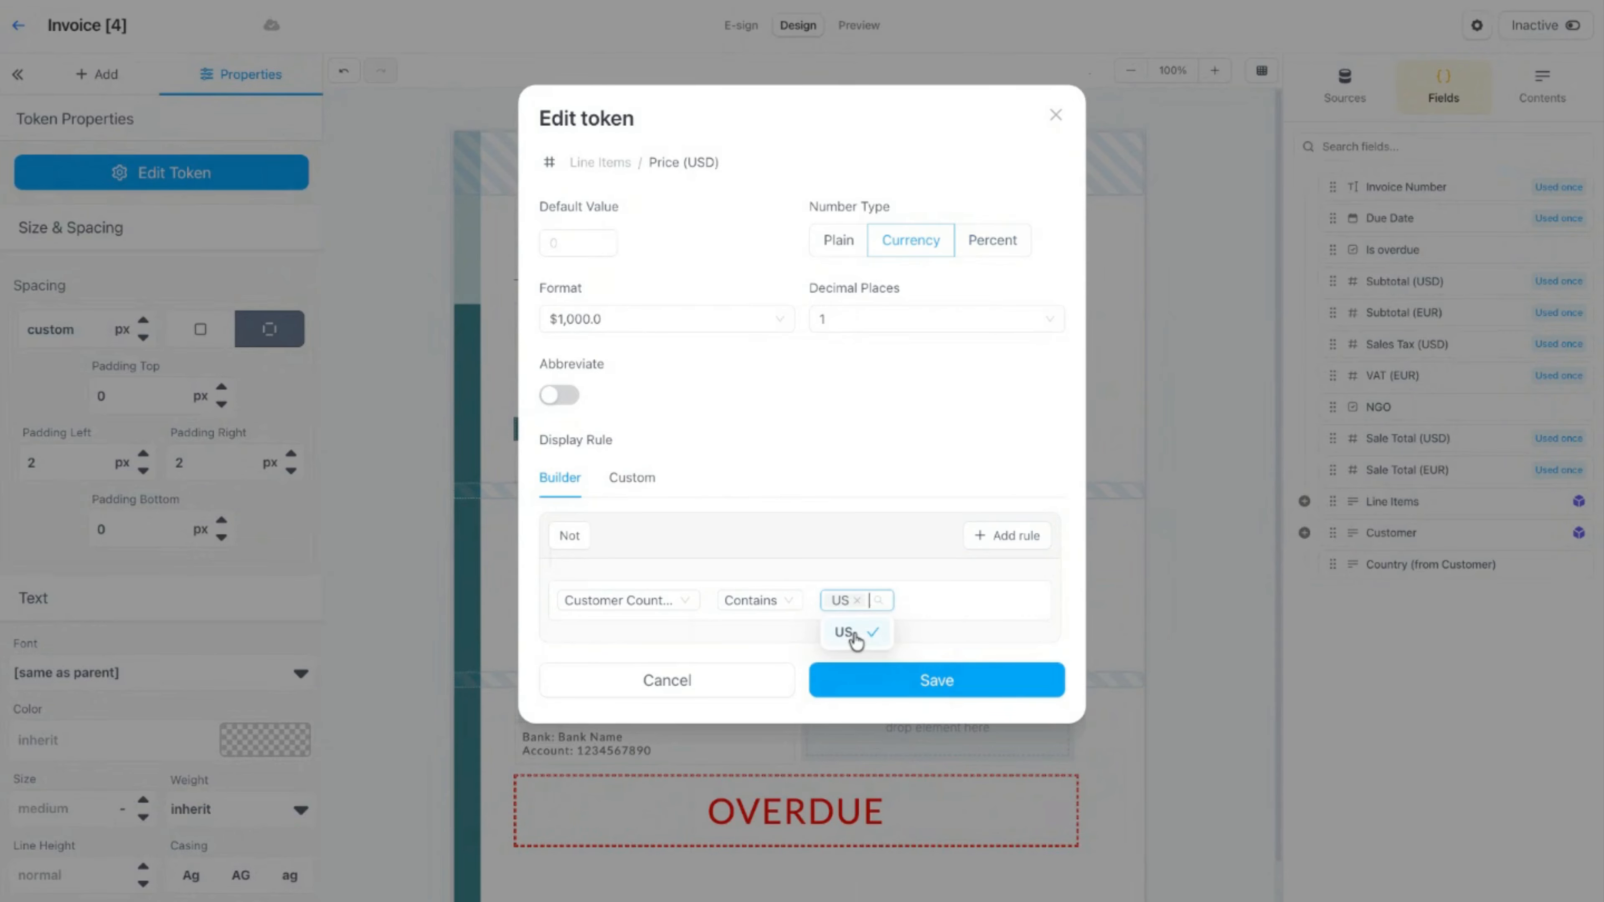
{"action": "left_click", "coordinate": [907, 683]}
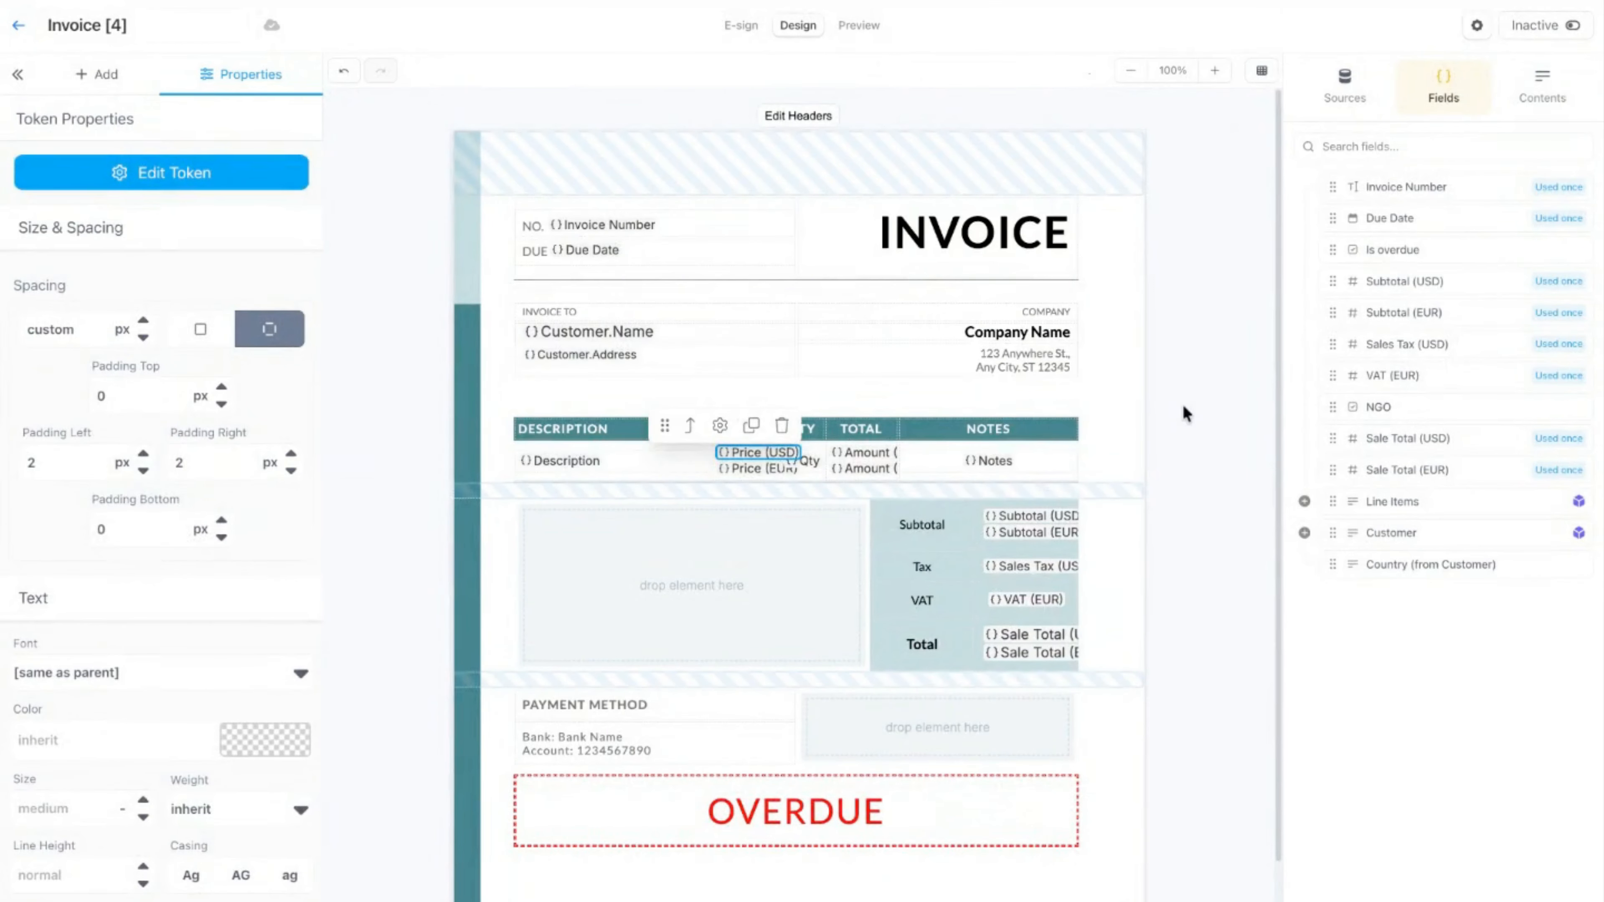
Step: Add and save a display rule on the line items' Price (EUR) token: Customer Country contains EU
{"action": "left_click", "coordinate": [755, 479]}
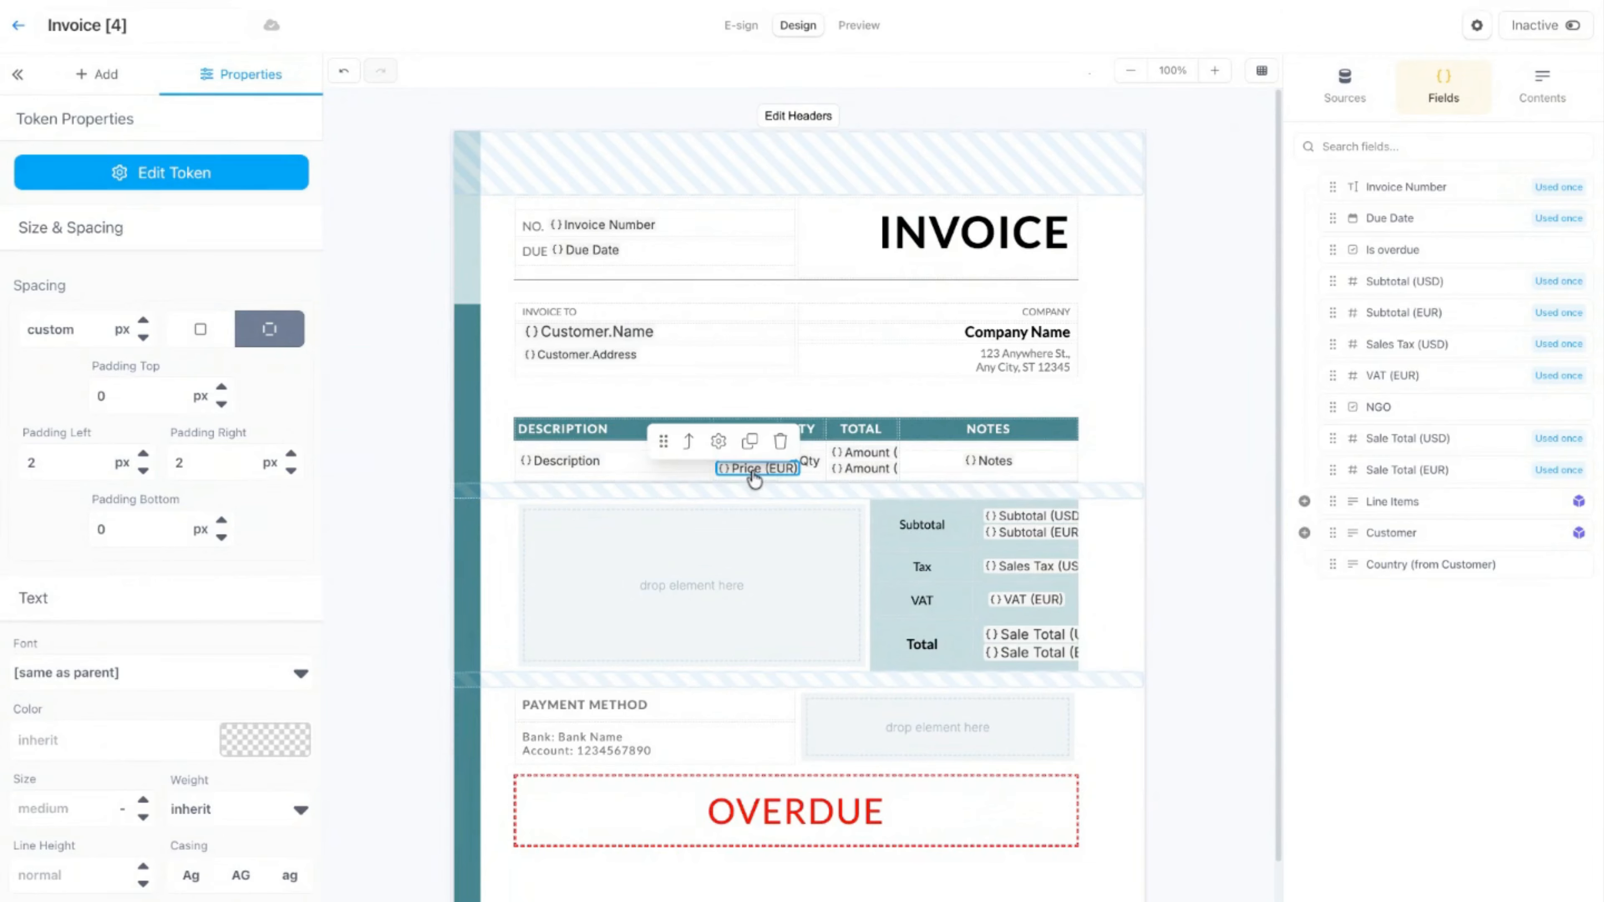
{"action": "left_click", "coordinate": [718, 442]}
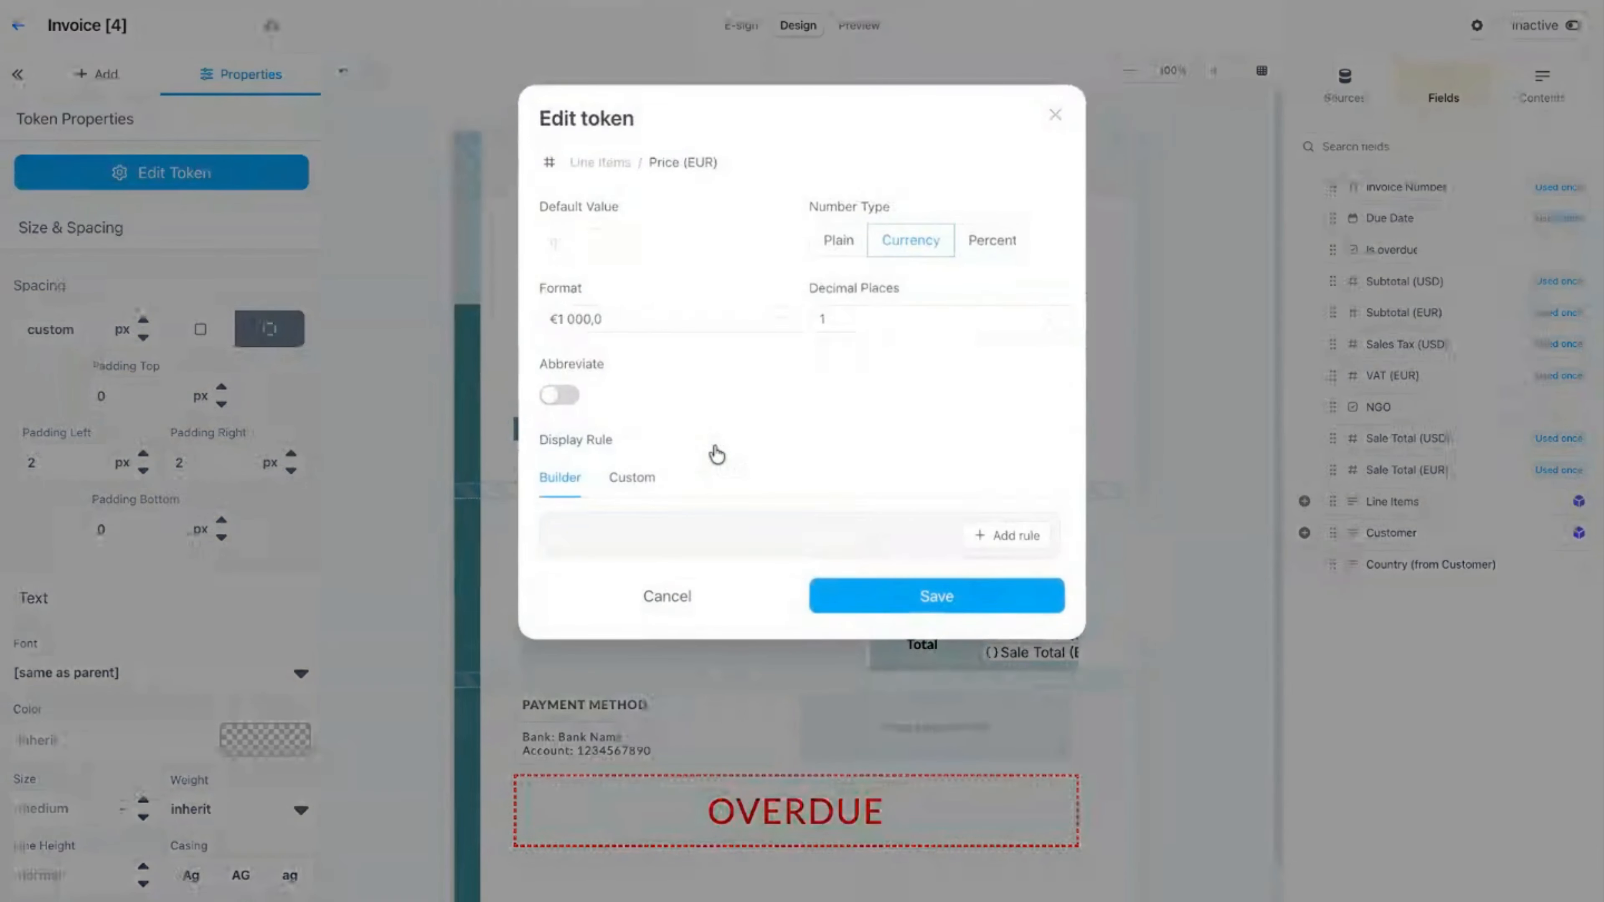
{"action": "left_click", "coordinate": [1007, 537]}
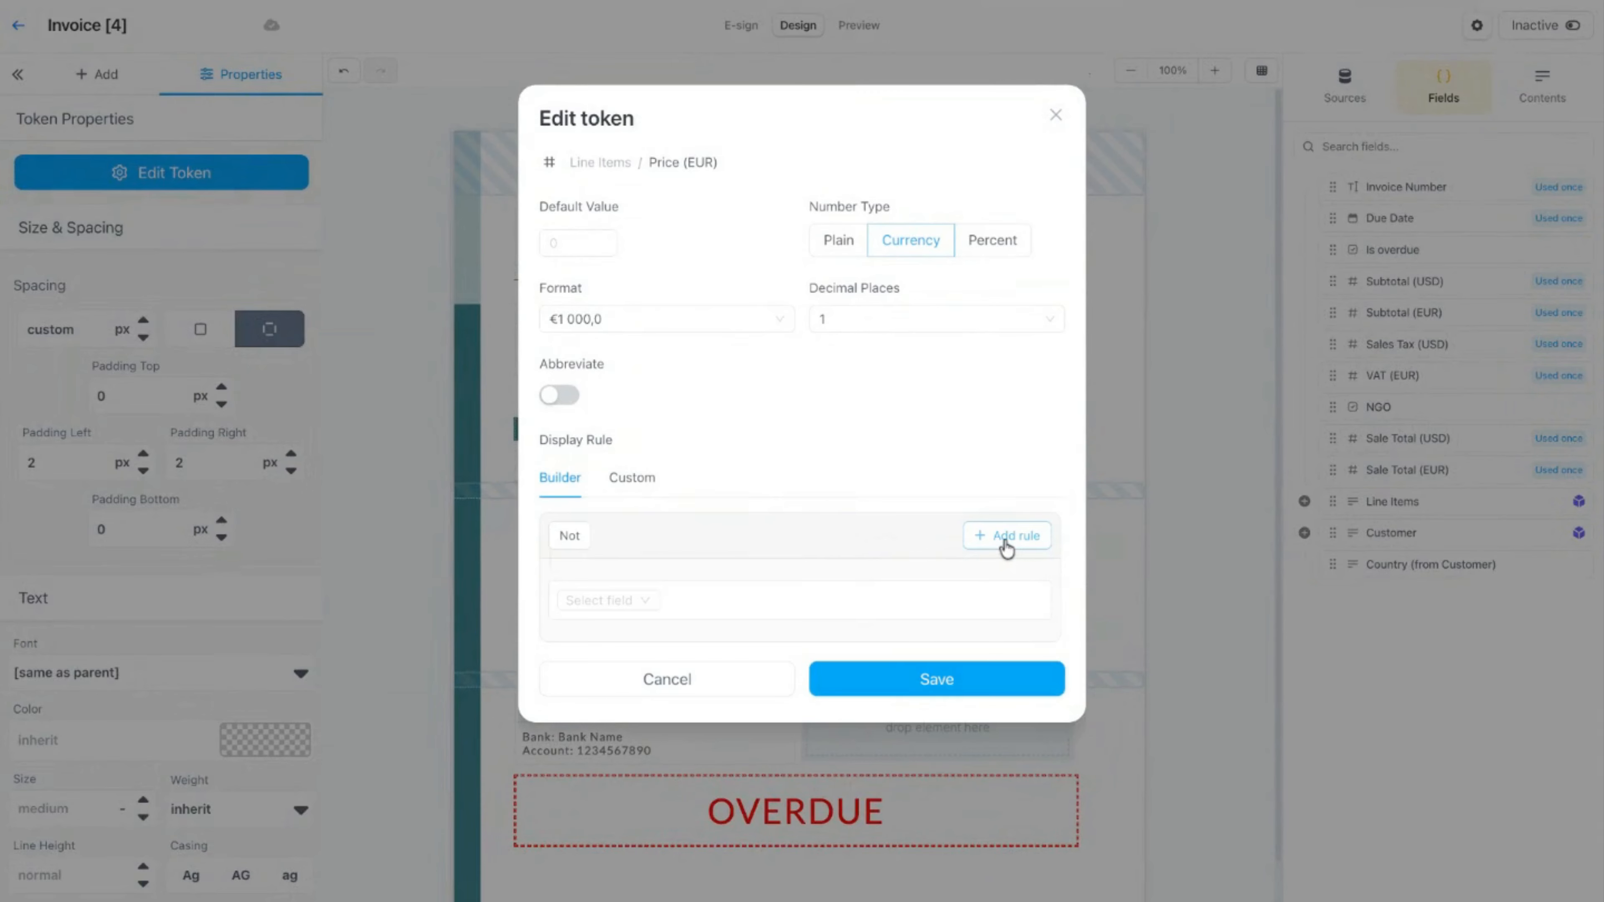
{"action": "left_click", "coordinate": [650, 599]}
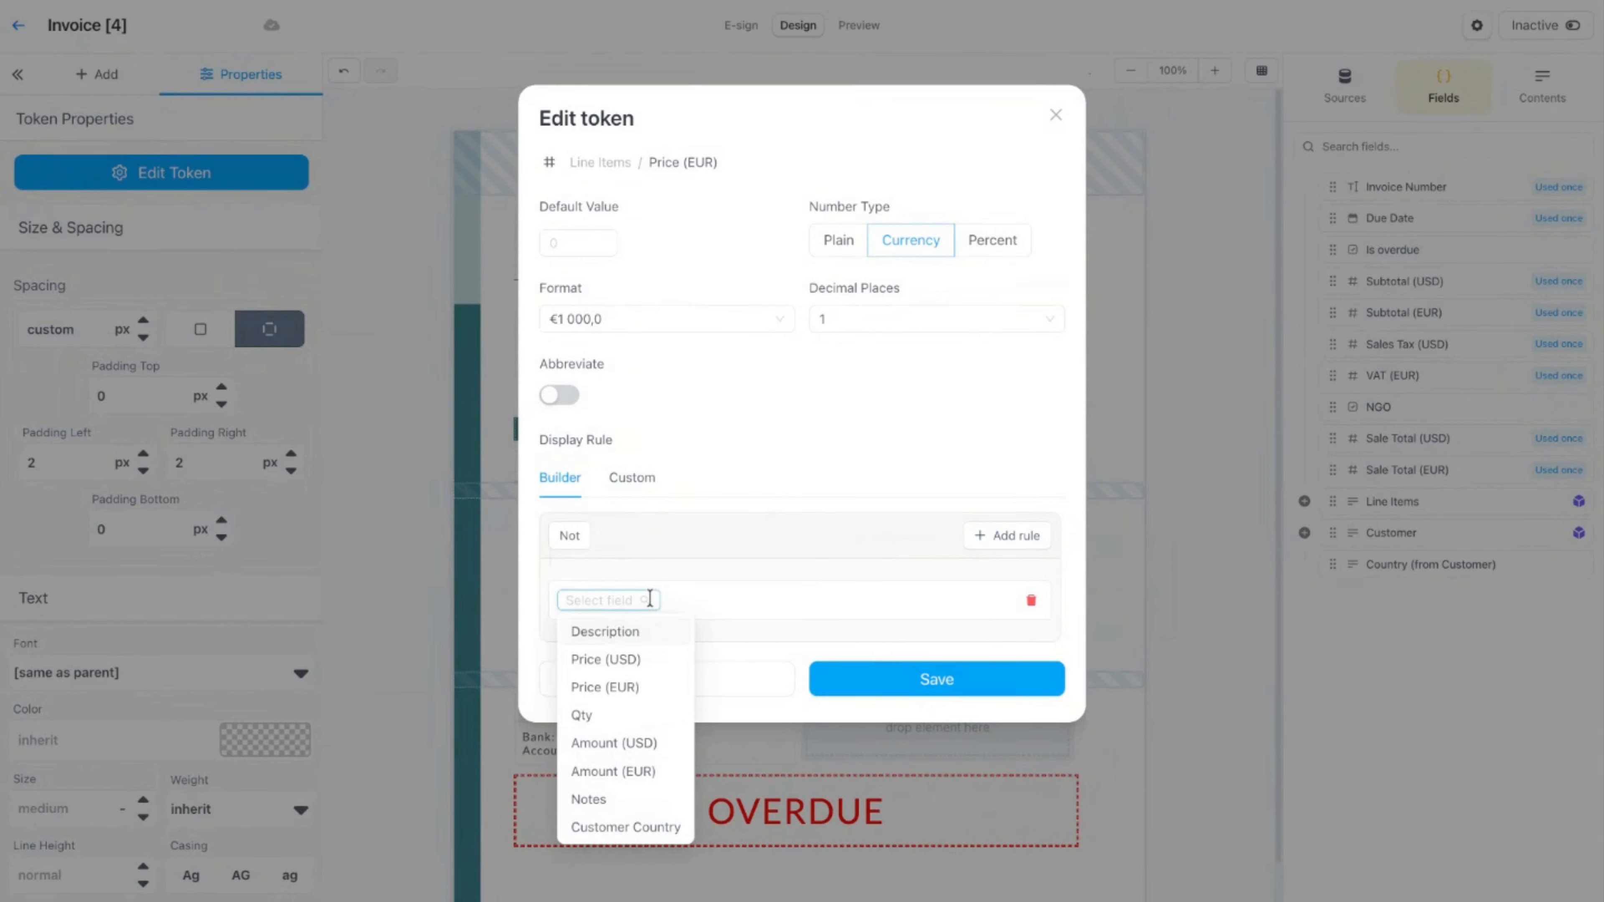
{"action": "left_click", "coordinate": [631, 829]}
{"action": "left_click", "coordinate": [772, 608]}
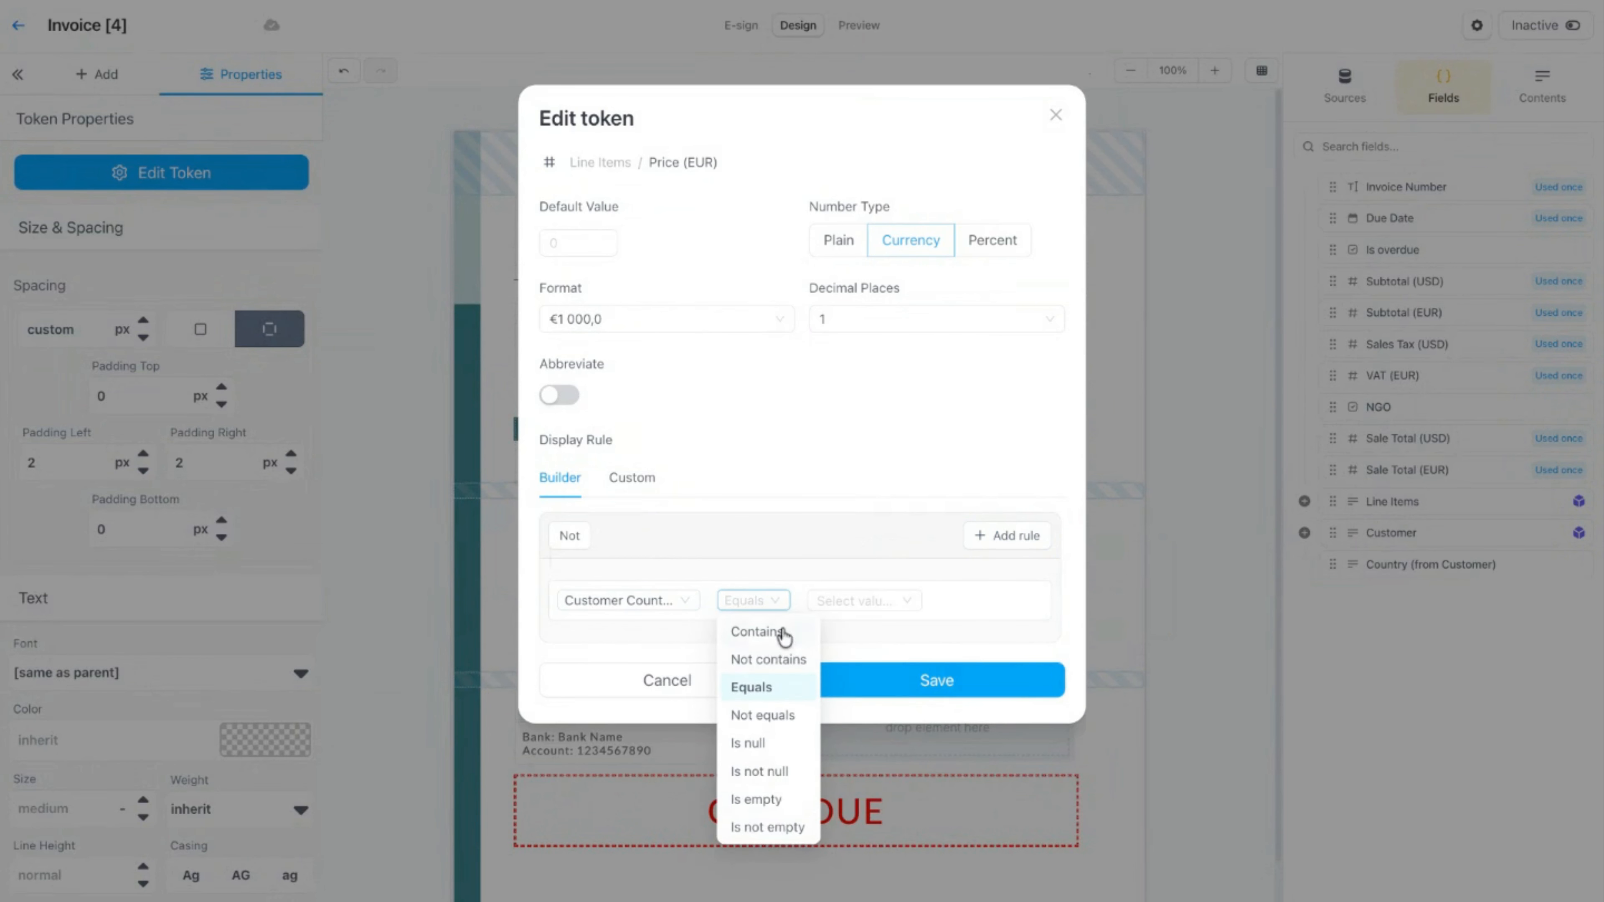
{"action": "left_click", "coordinate": [767, 632]}
{"action": "left_click", "coordinate": [834, 599]}
{"action": "type", "text": "U"}
{"action": "key", "text": "BackSpace"}
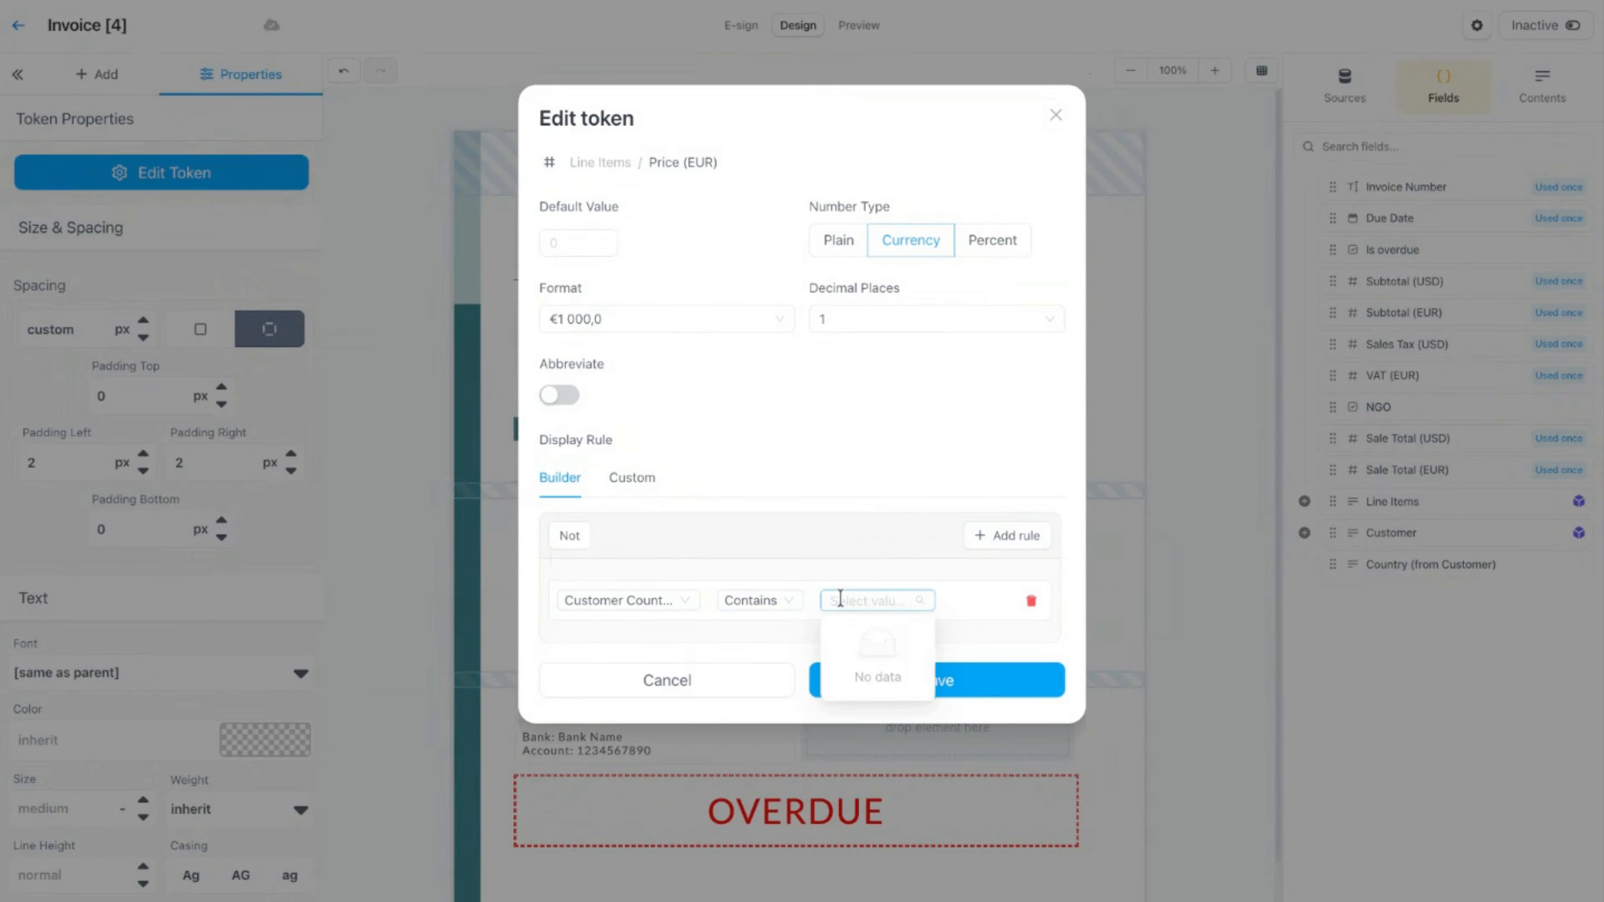
{"action": "type", "text": "EU"}
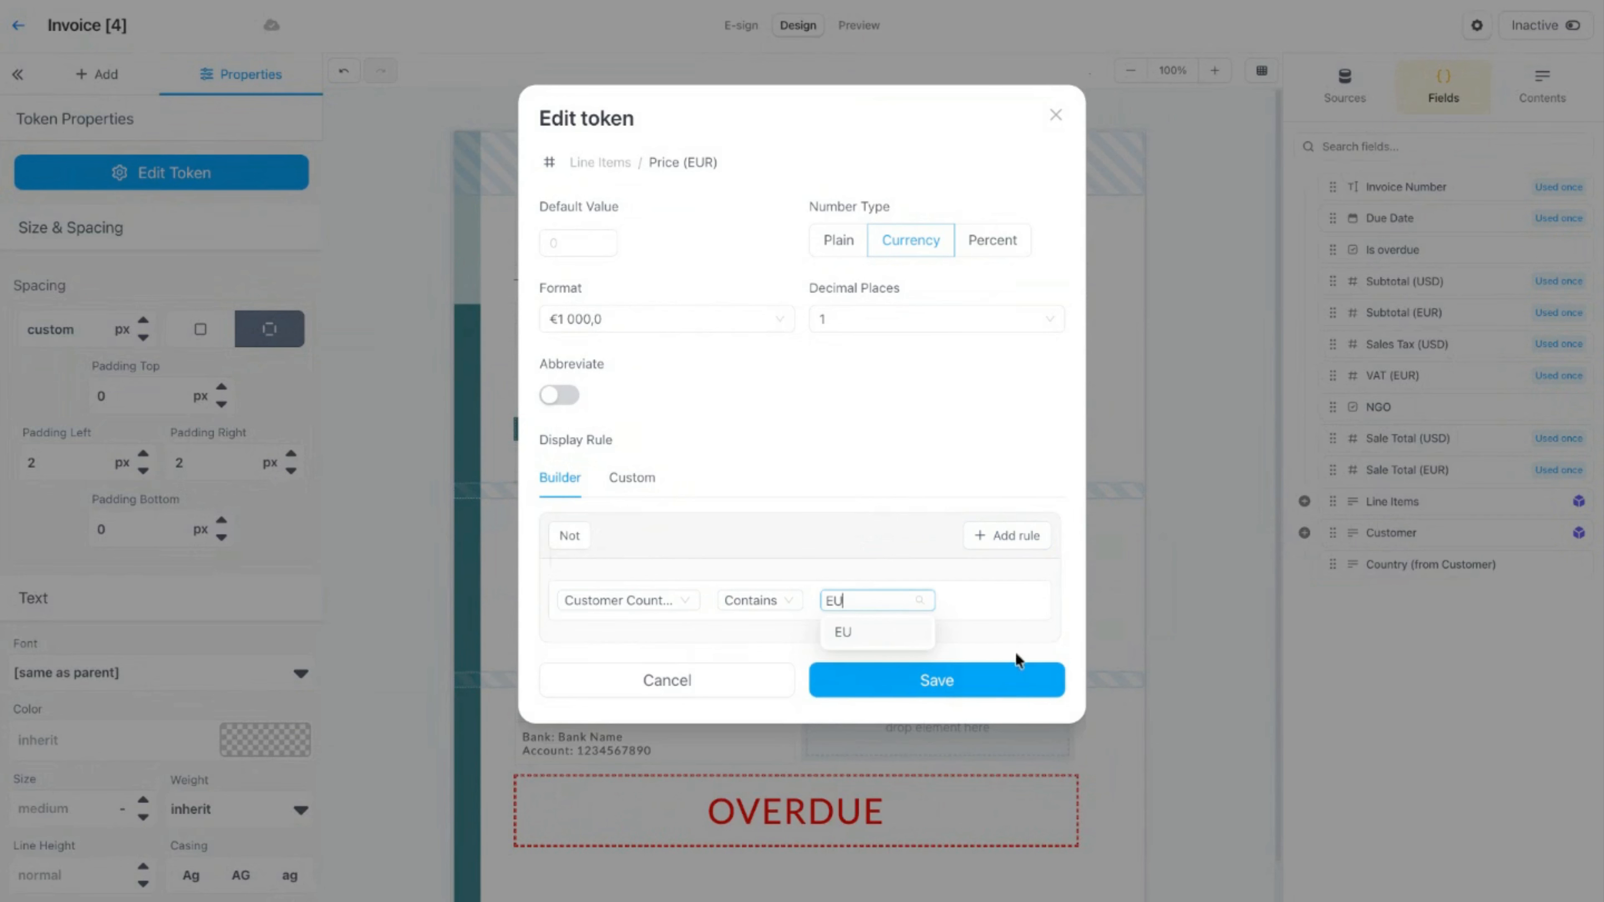
{"action": "key", "text": "Return"}
{"action": "left_click", "coordinate": [1001, 680]}
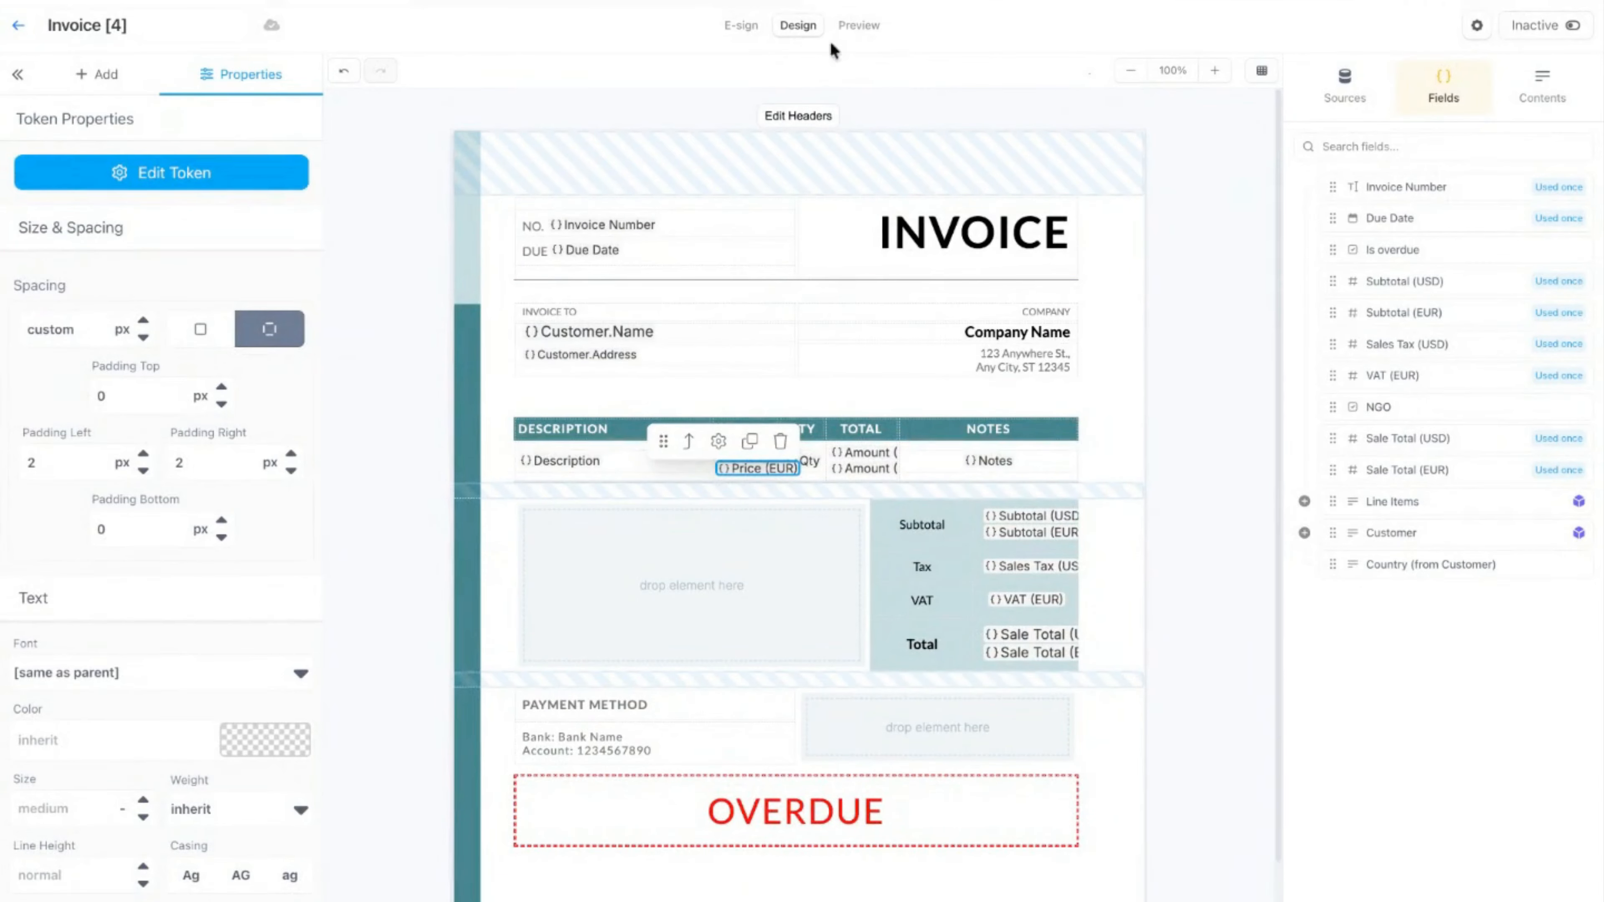
Step: Preview the invoice with the Airtable test data to check the price column and return to the design view
{"action": "left_click", "coordinate": [858, 26]}
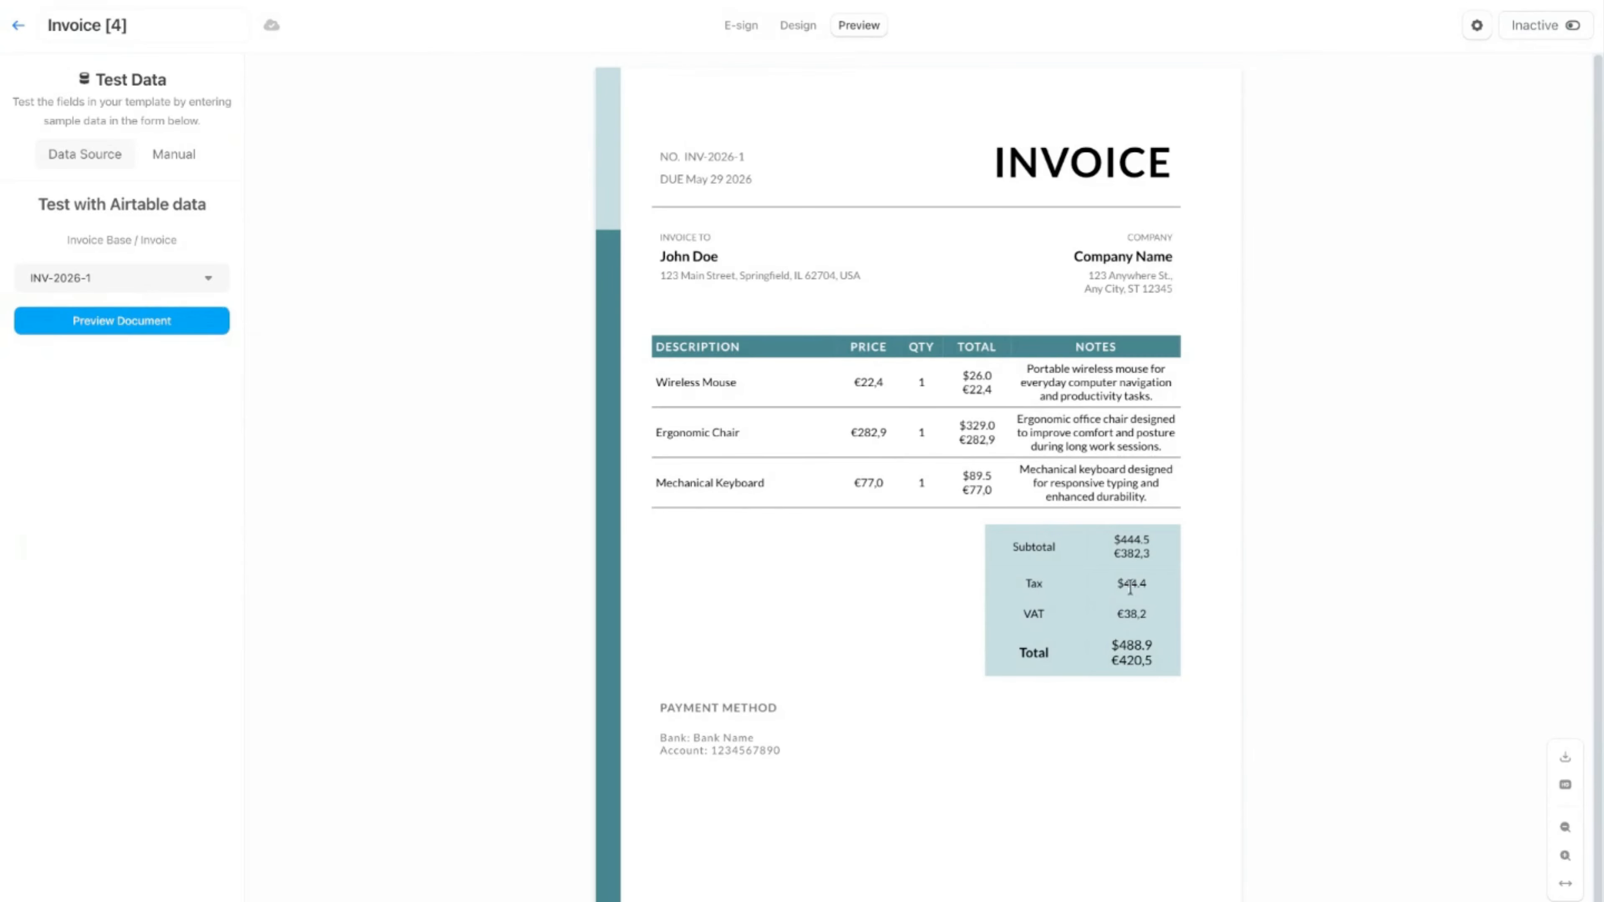
{"action": "left_click", "coordinate": [801, 26]}
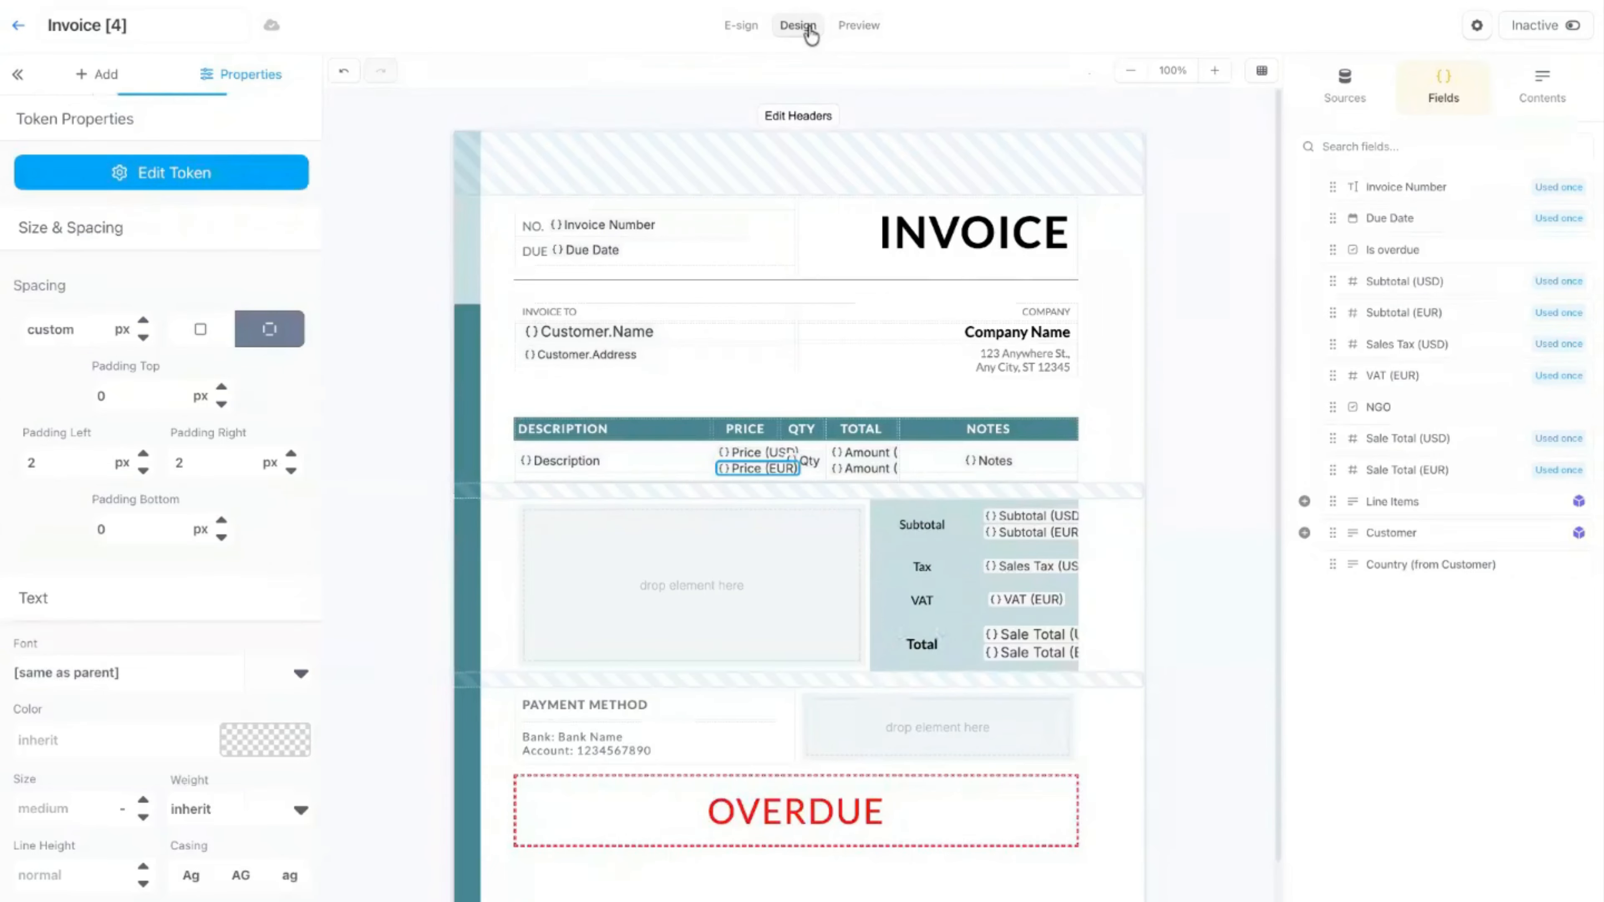
Step: Add and save a display rule on the line items' Amount (USD) token: Customer Country contains US
{"action": "double_click", "coordinate": [856, 461]}
{"action": "left_click", "coordinate": [1007, 535]}
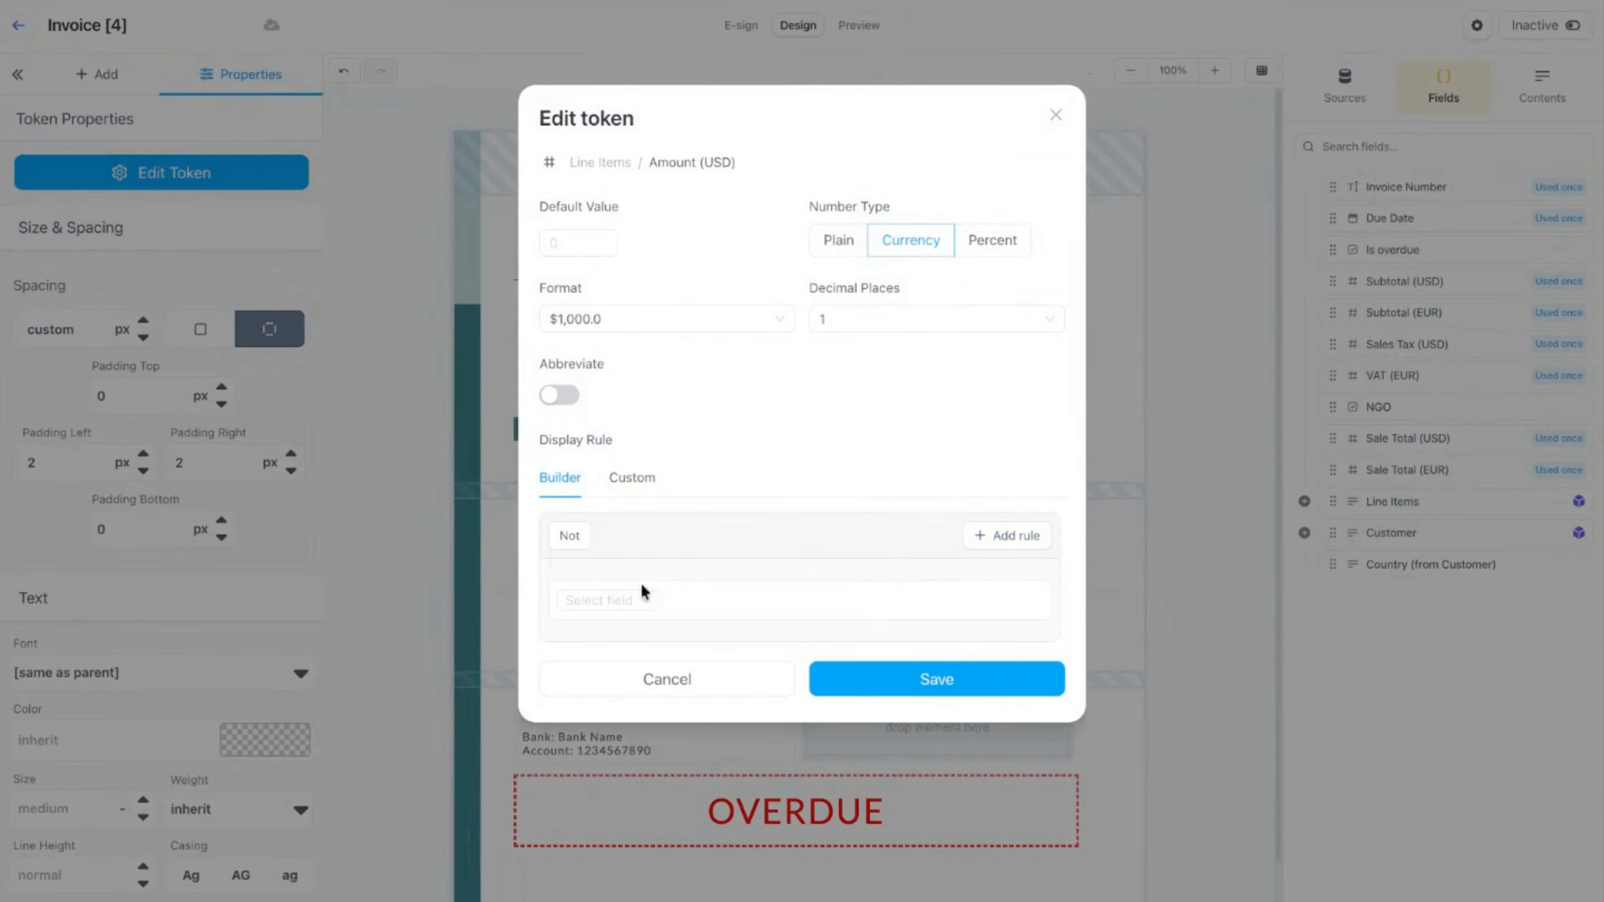
{"action": "left_click", "coordinate": [643, 594]}
{"action": "left_click", "coordinate": [644, 823]}
{"action": "left_click", "coordinate": [766, 600]}
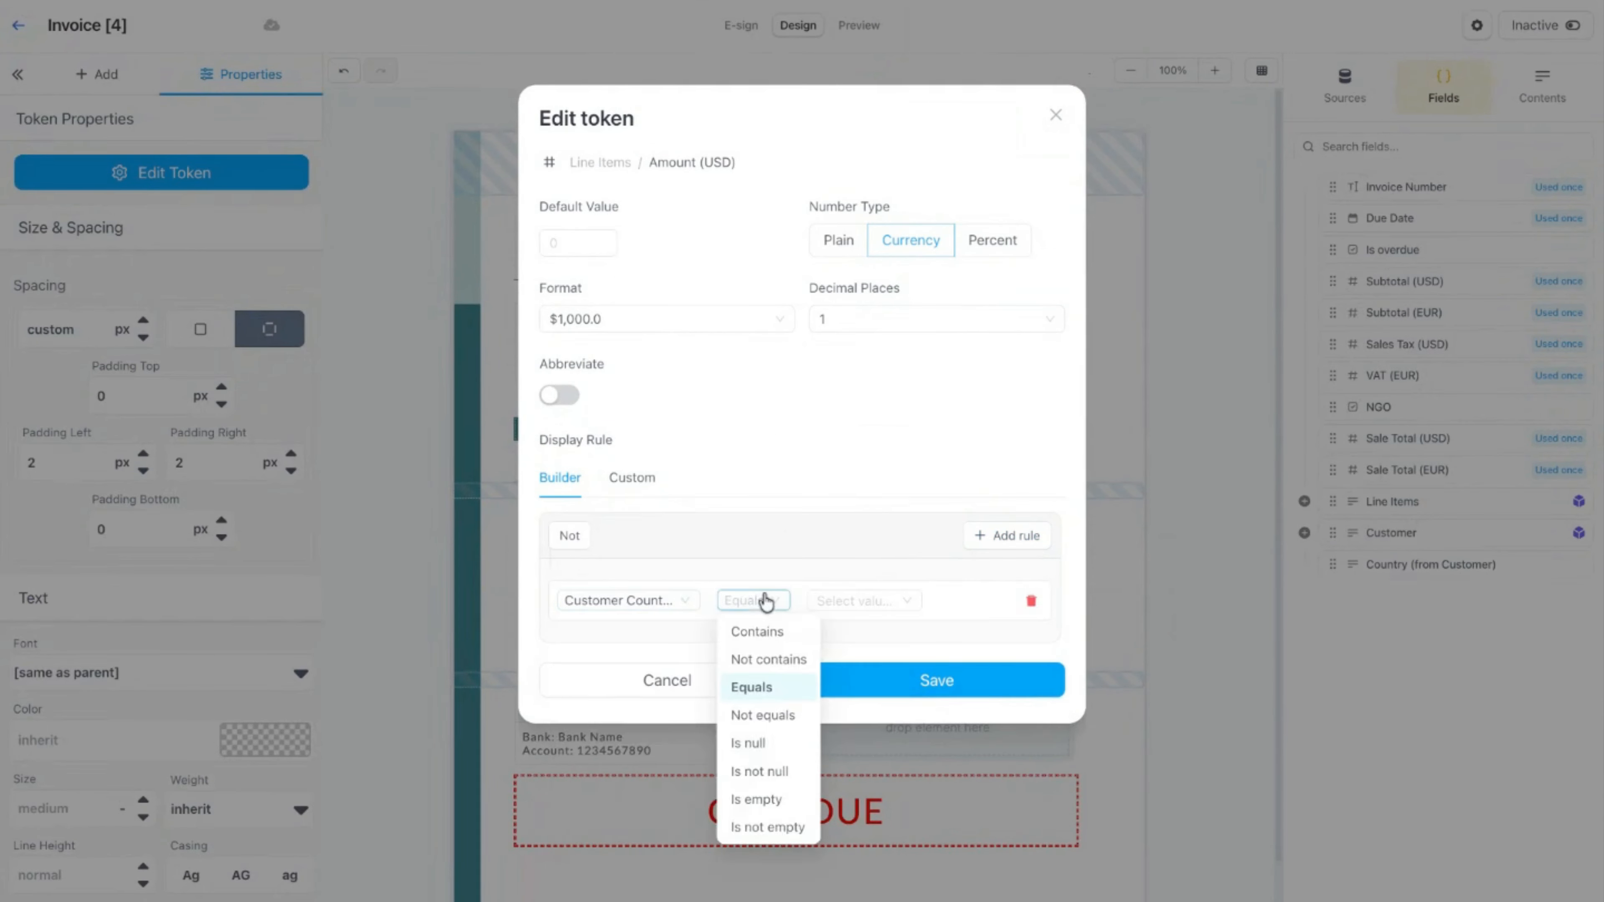
{"action": "left_click", "coordinate": [757, 631]}
{"action": "left_click", "coordinate": [838, 599]}
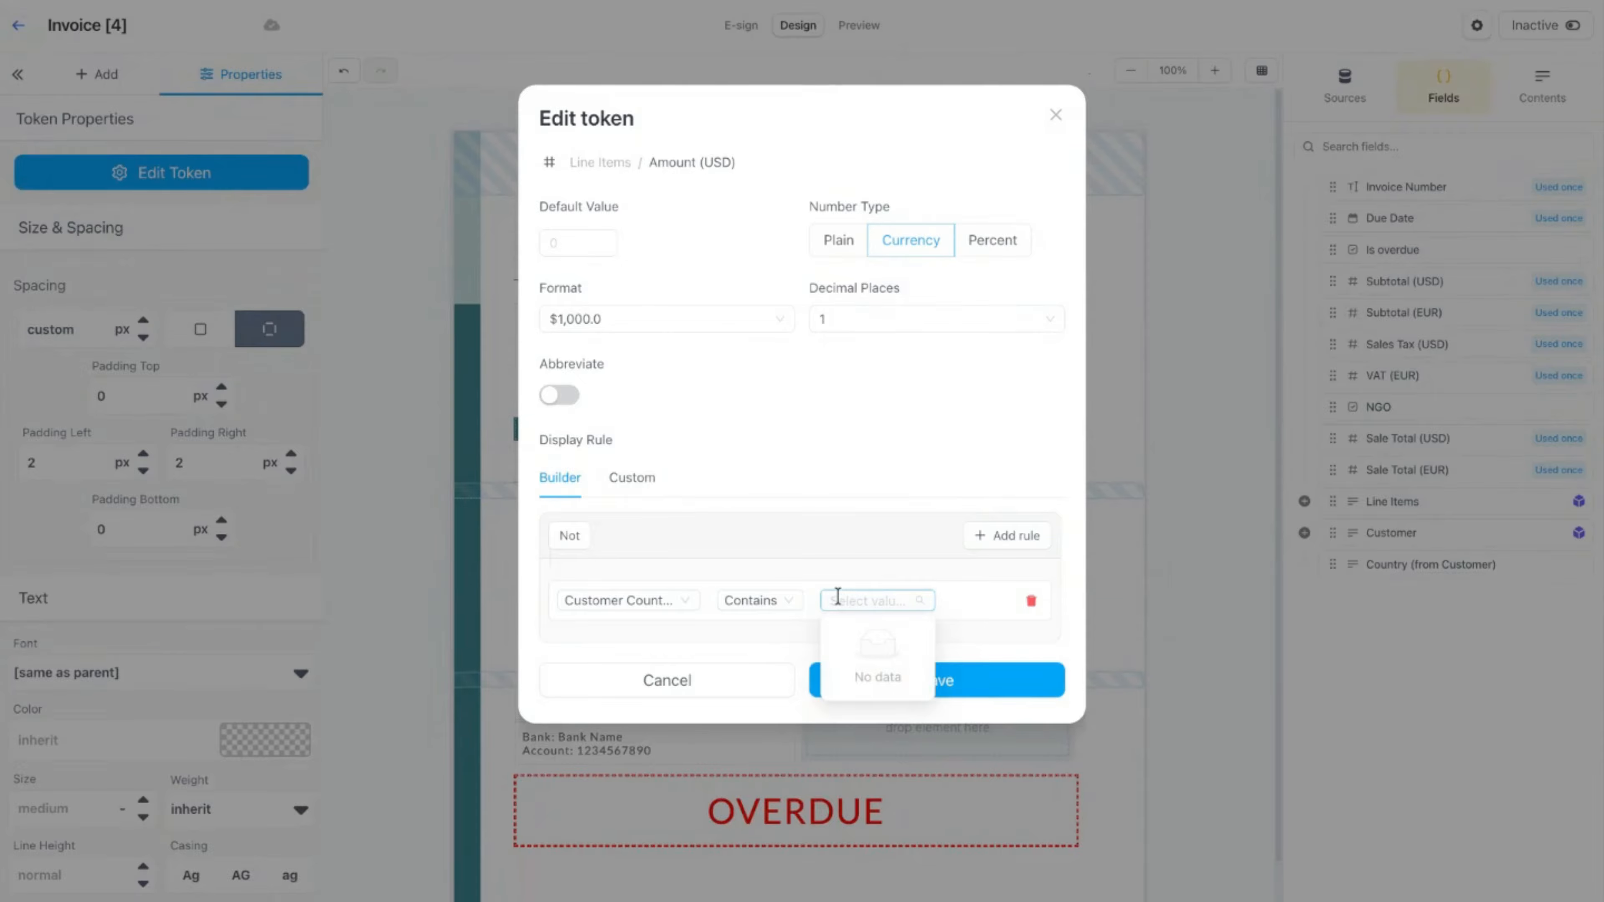
{"action": "type", "text": "US"}
{"action": "left_click", "coordinate": [869, 636]}
{"action": "left_click", "coordinate": [895, 682]}
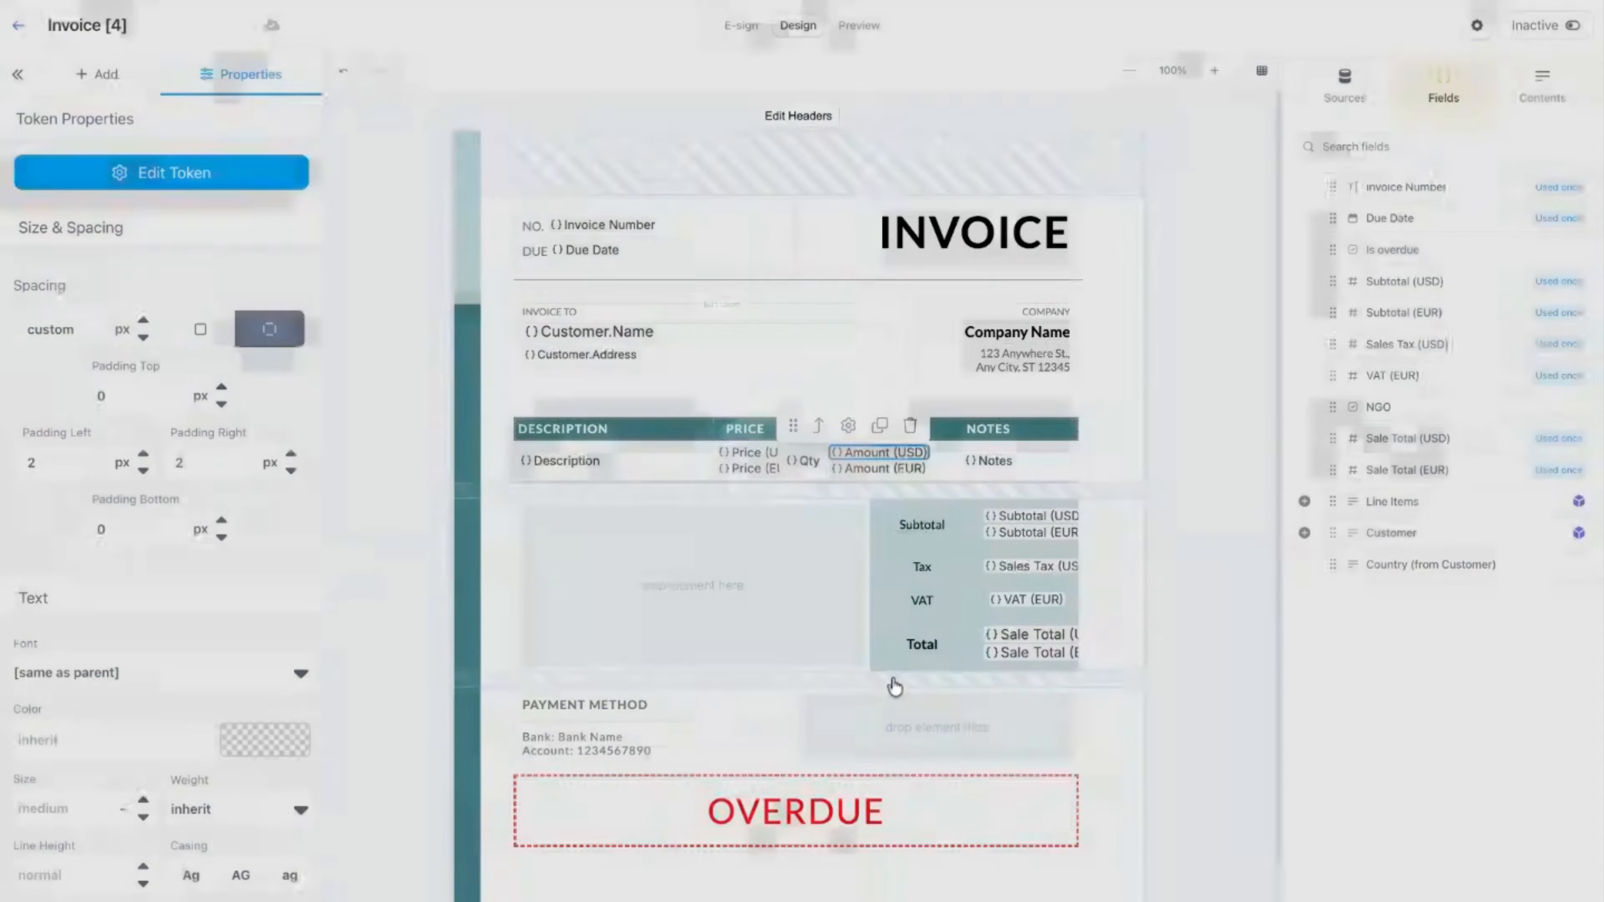
Step: Add and save a display rule on the line items' Amount (EUR) token: Customer Country contains EU
{"action": "left_click", "coordinate": [878, 468]}
{"action": "double_click", "coordinate": [875, 468]}
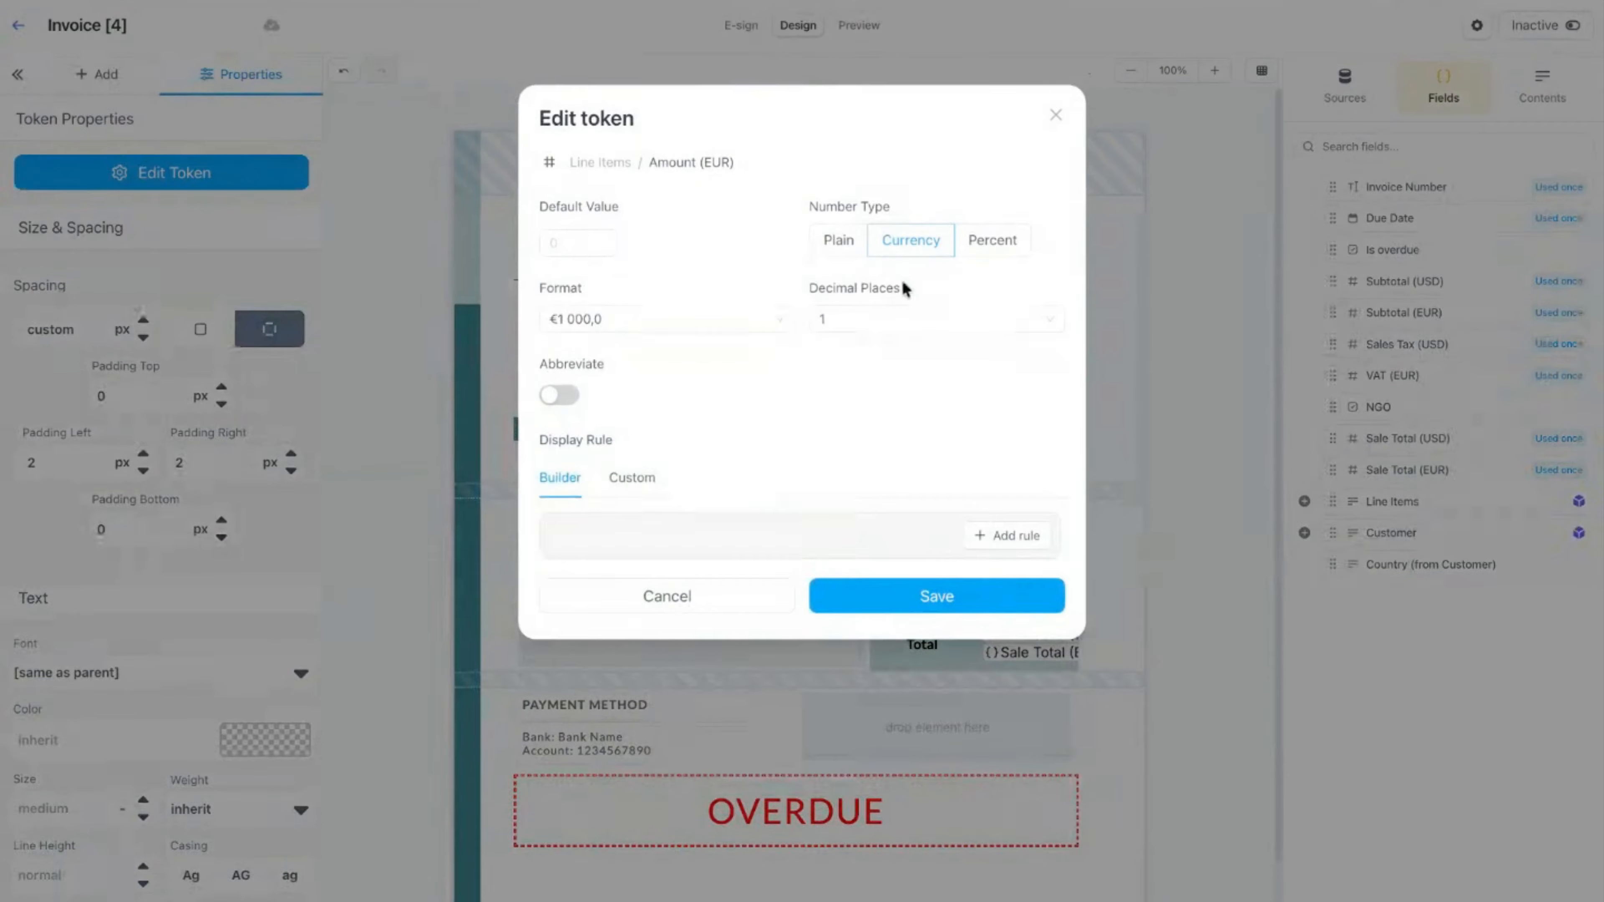
{"action": "left_click", "coordinate": [1023, 536]}
{"action": "left_click", "coordinate": [631, 599]}
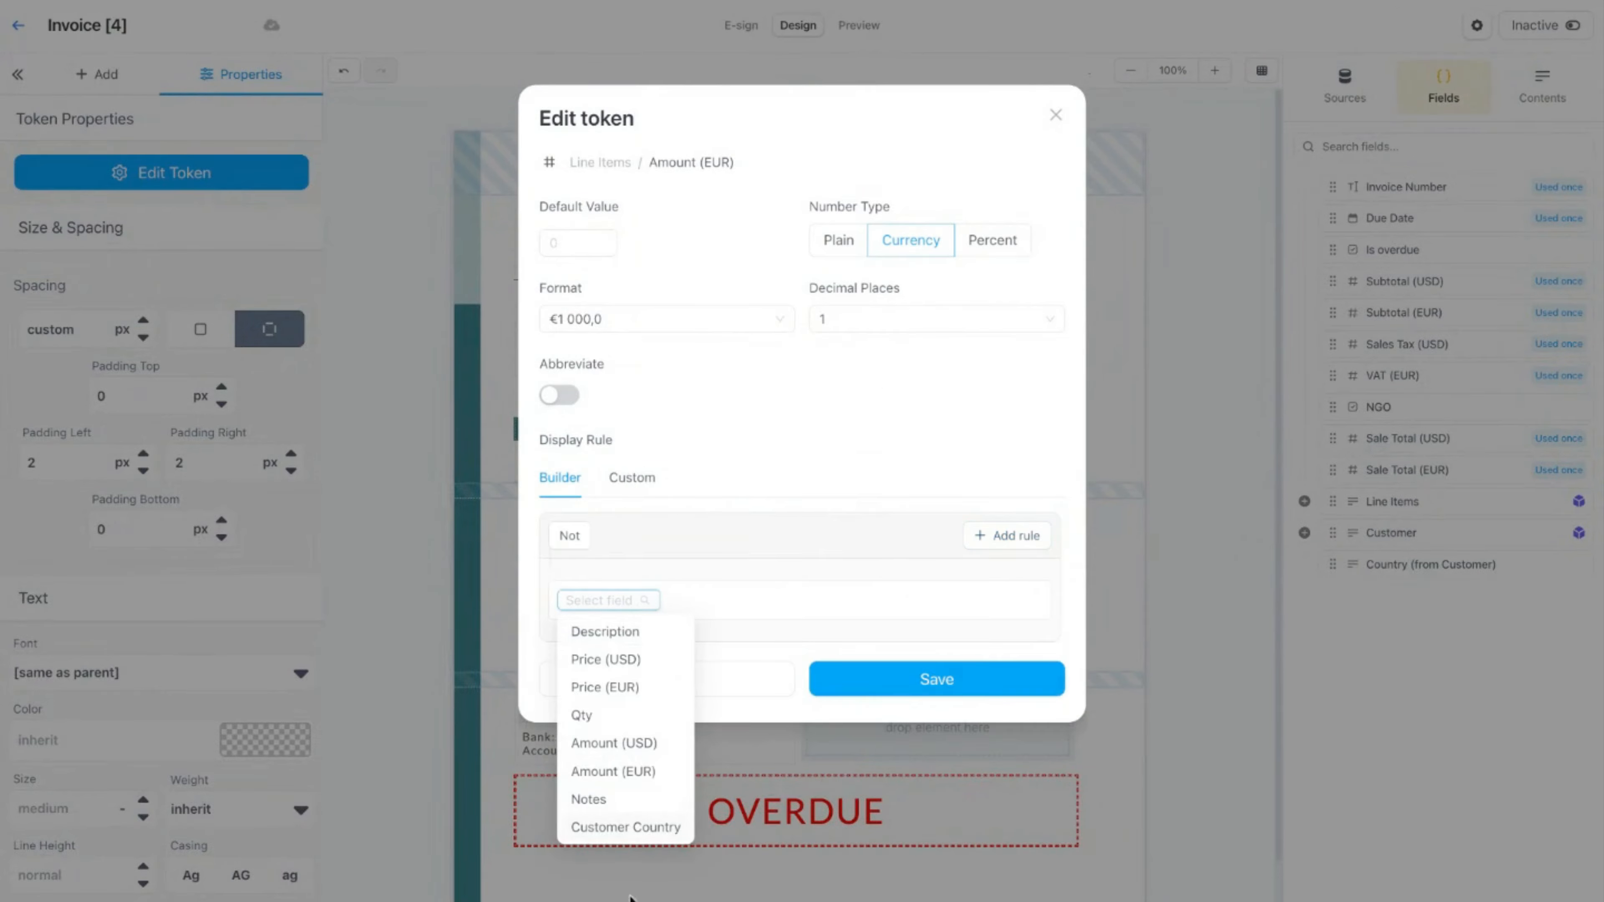
{"action": "left_click", "coordinate": [632, 826]}
{"action": "left_click", "coordinate": [753, 600]}
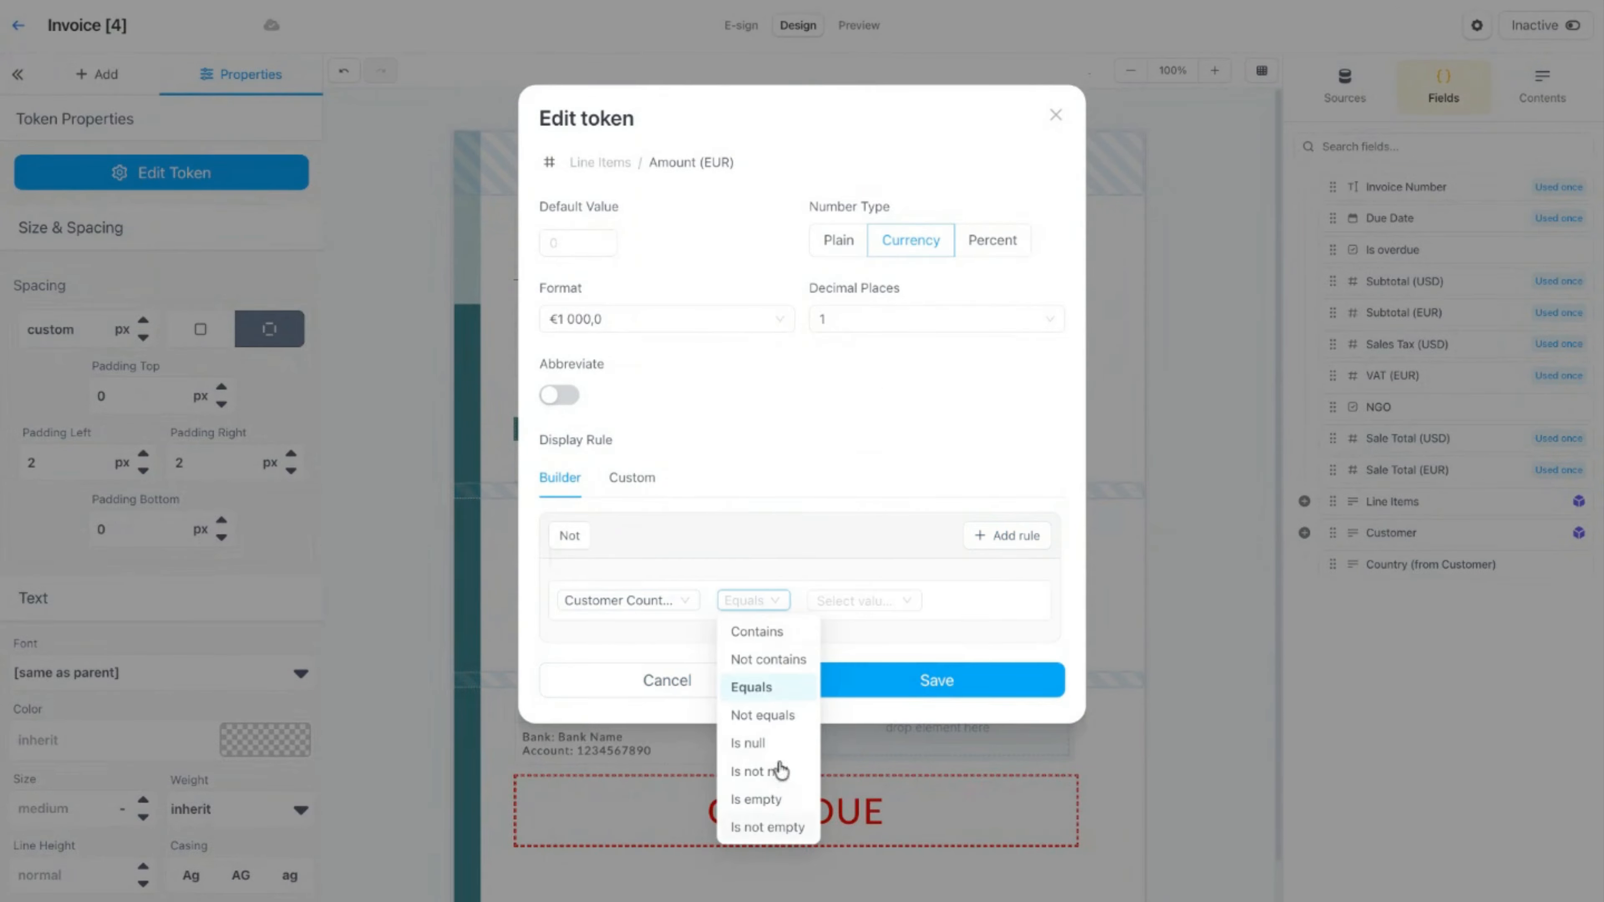
{"action": "left_click", "coordinate": [791, 632]}
{"action": "left_click", "coordinate": [841, 601]}
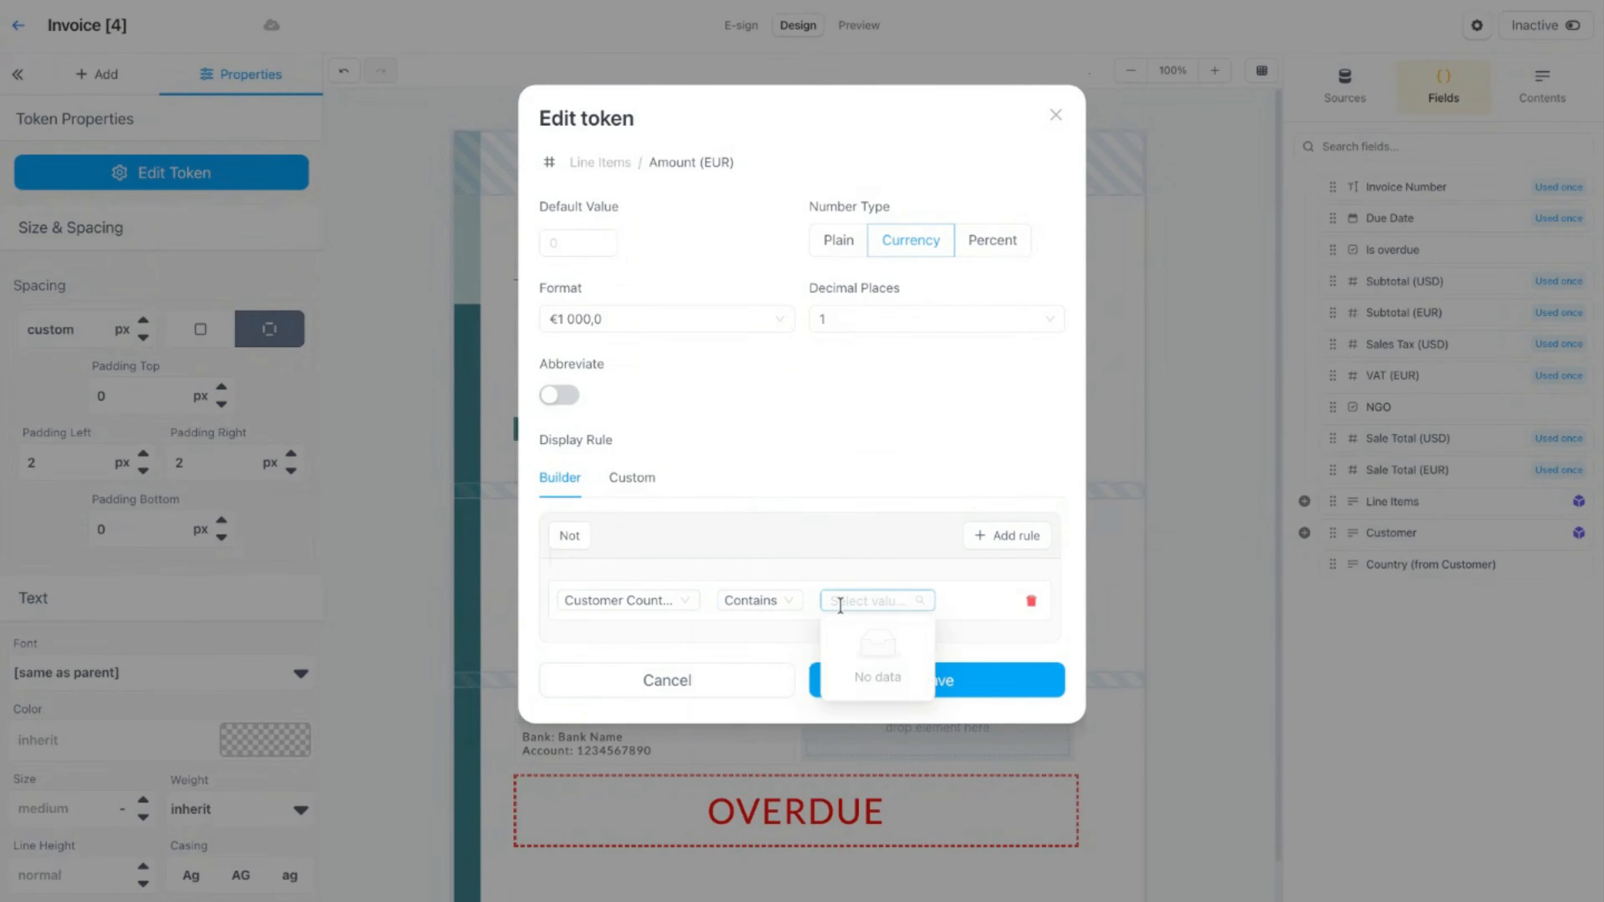
{"action": "type", "text": "EU"}
{"action": "left_click", "coordinate": [906, 632]}
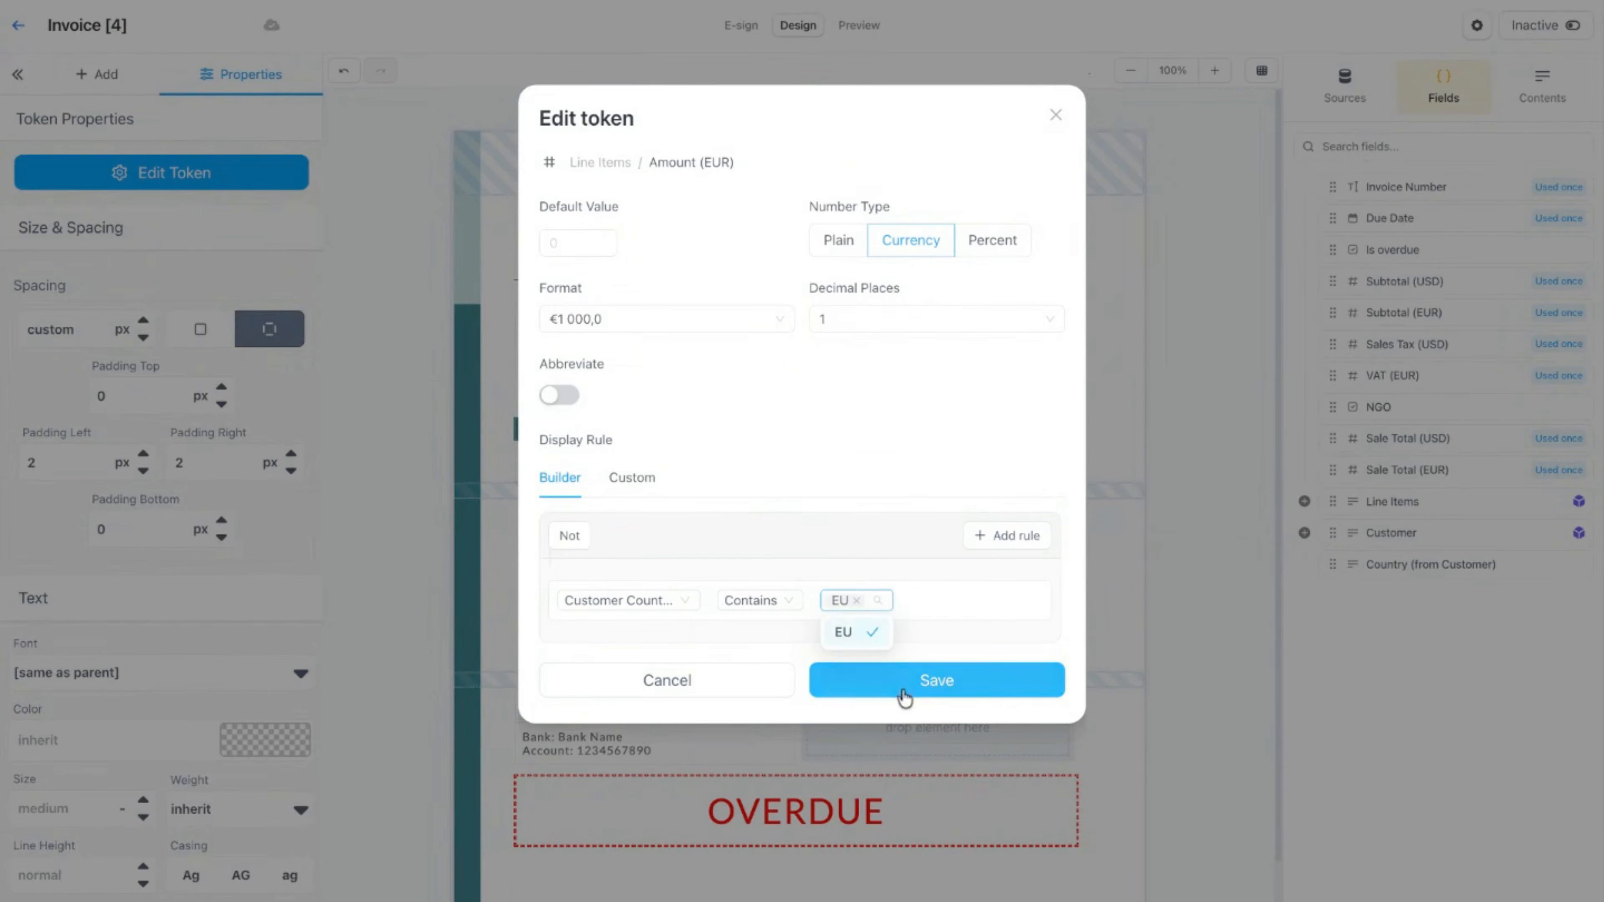
{"action": "left_click", "coordinate": [904, 689]}
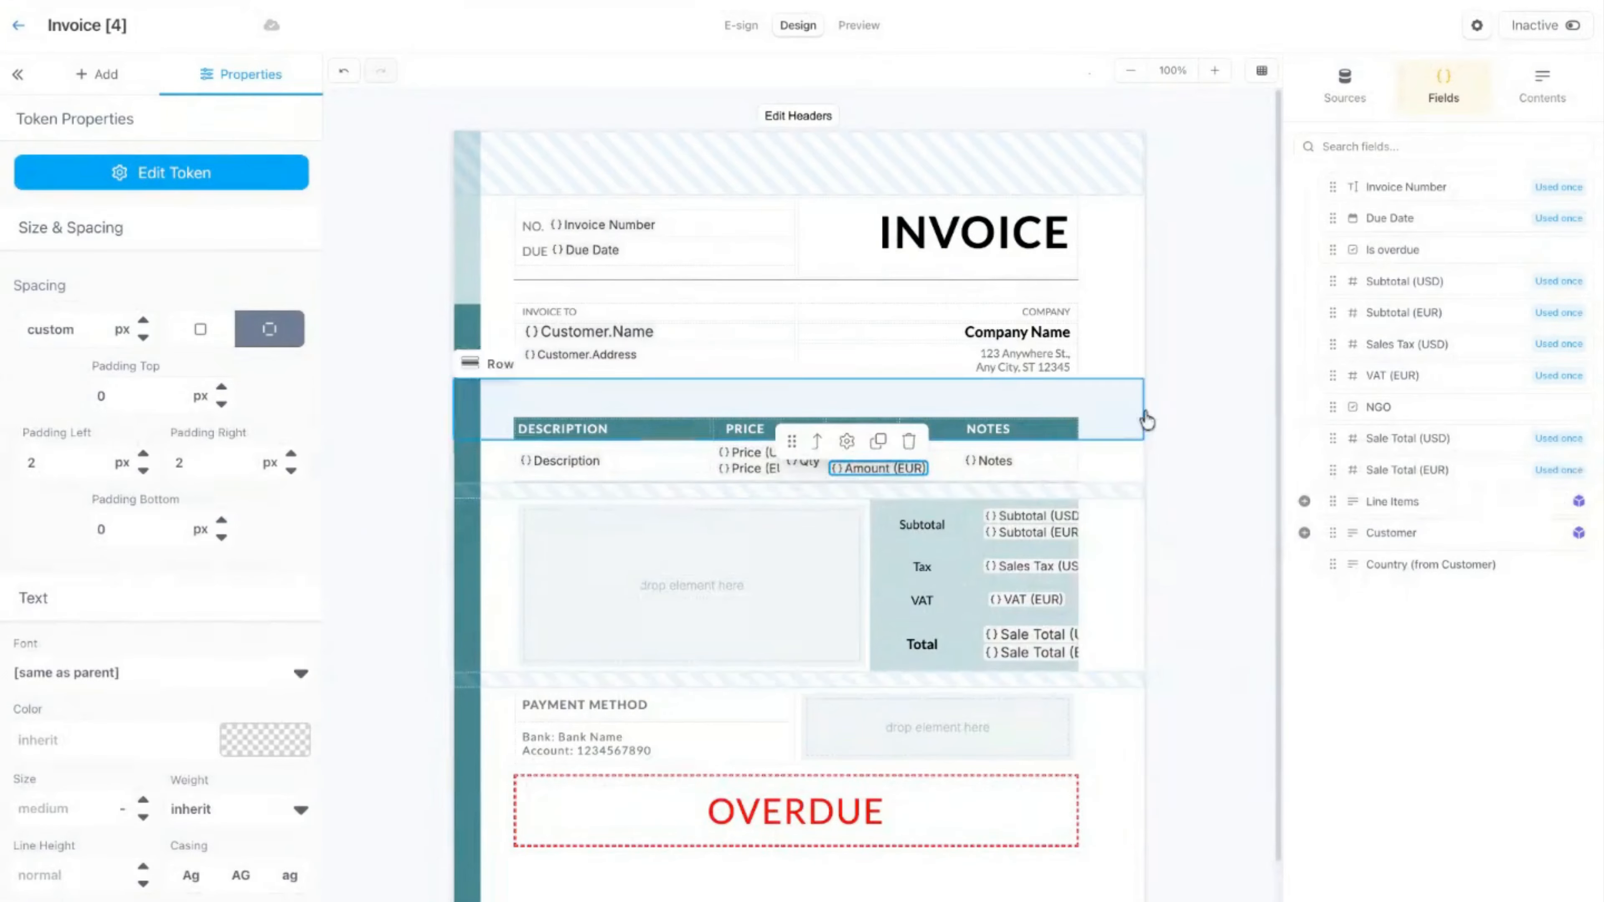
Step: Add and save a display rule on the Subtotal (USD) token: Country (from Customer) contains US
{"action": "double_click", "coordinate": [1030, 516]}
{"action": "left_click", "coordinate": [1004, 535]}
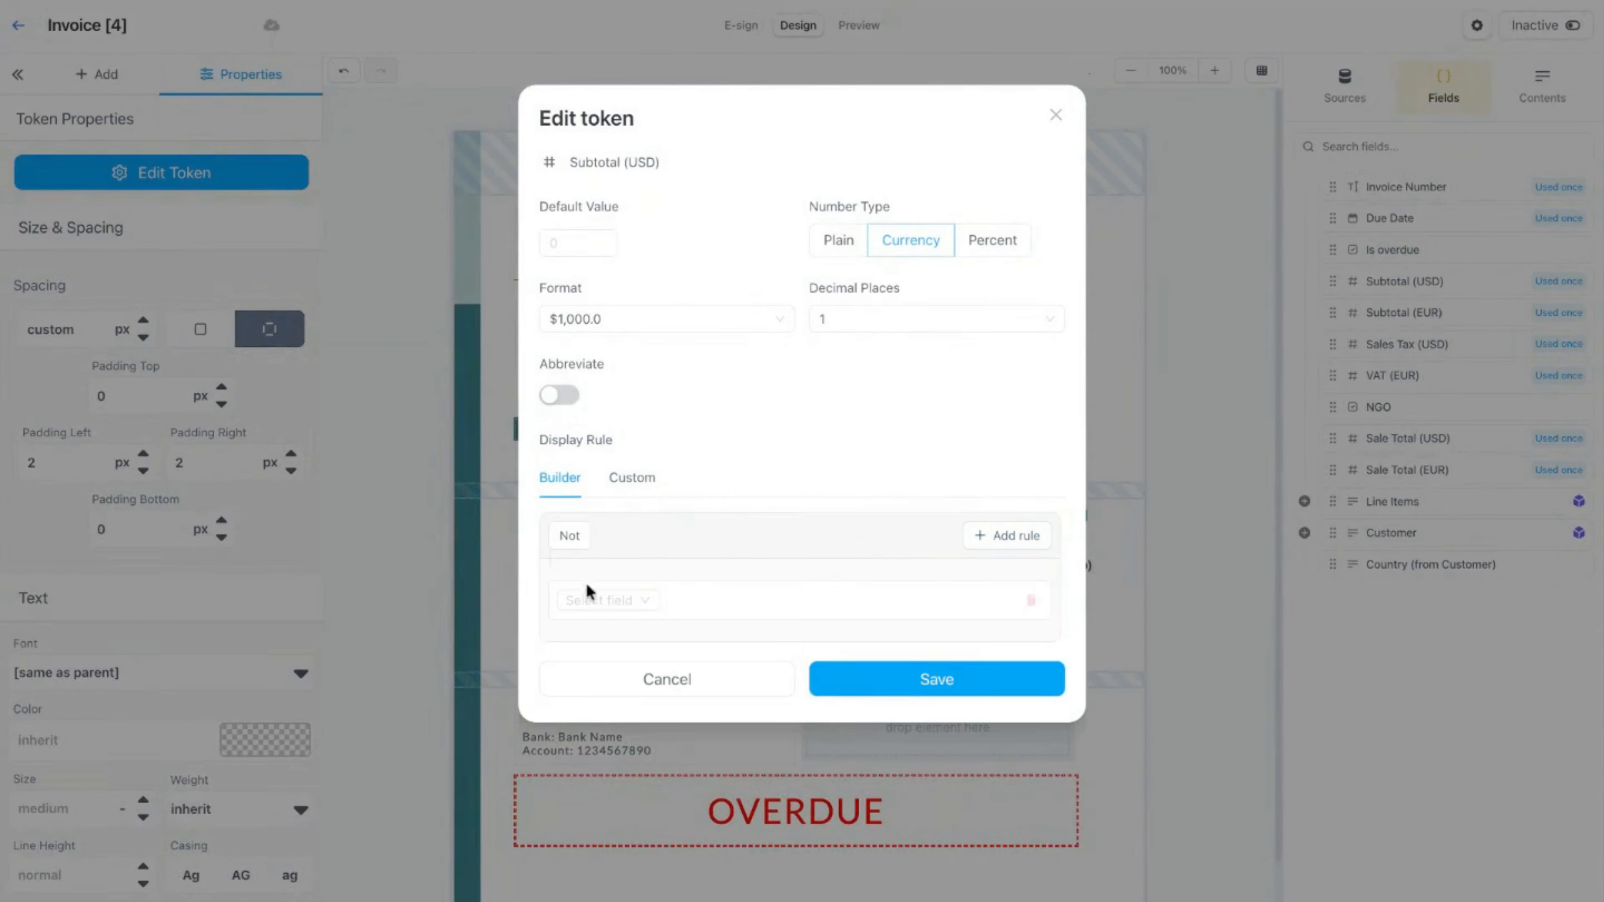
{"action": "left_click", "coordinate": [597, 598]}
{"action": "scroll", "coordinate": [645, 673], "scroll_direction": "down", "scroll_amount": 3}
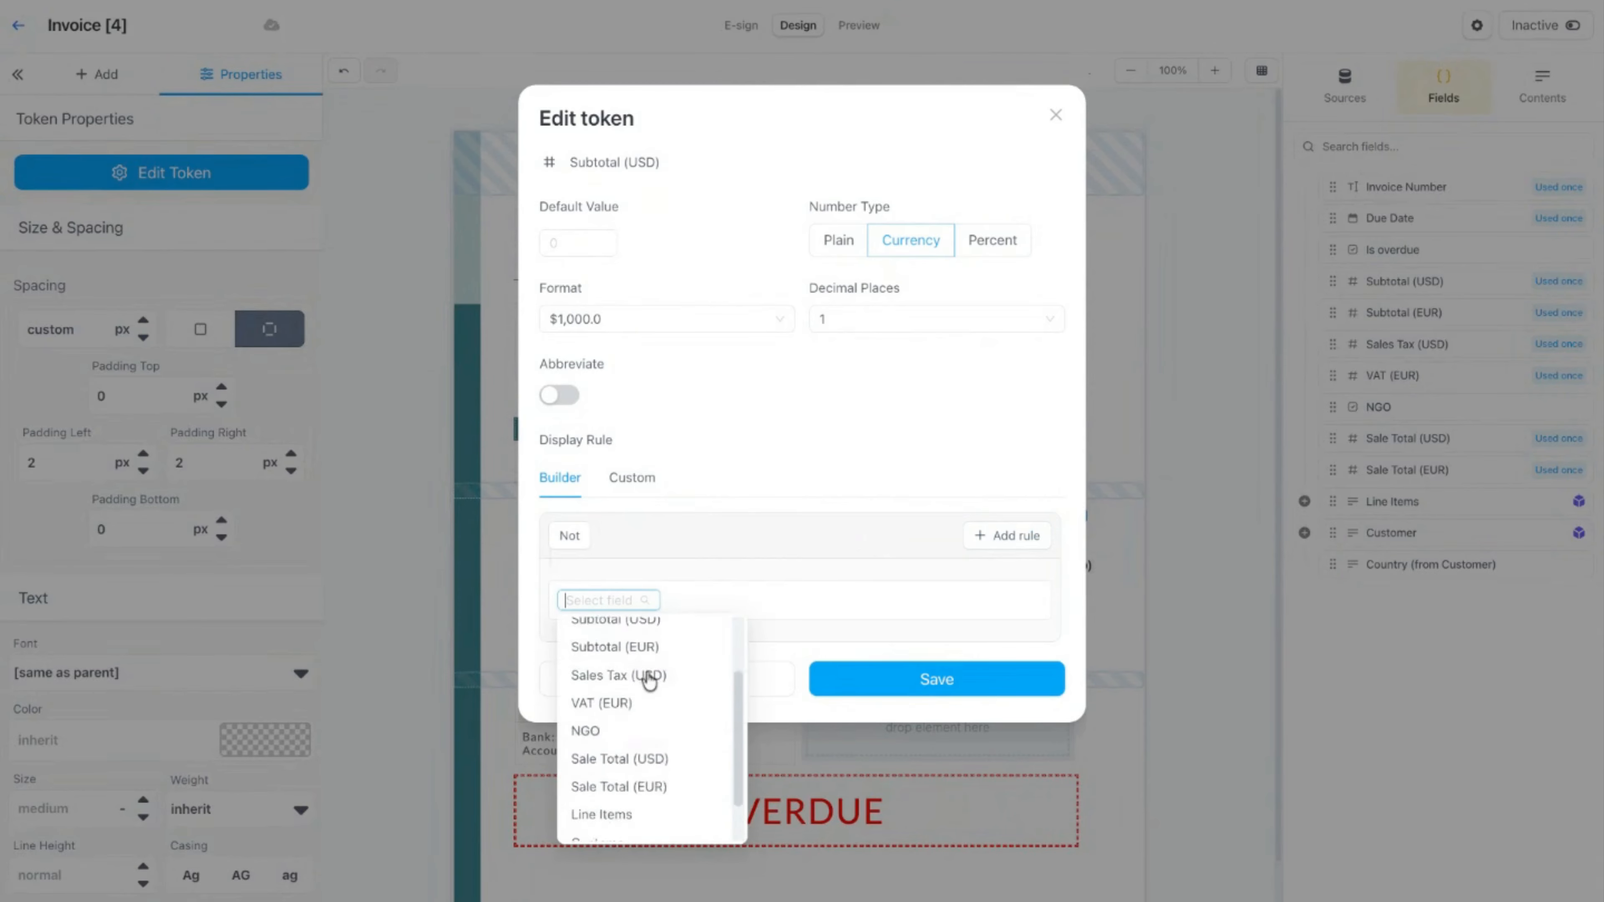
{"action": "left_click", "coordinate": [677, 833]}
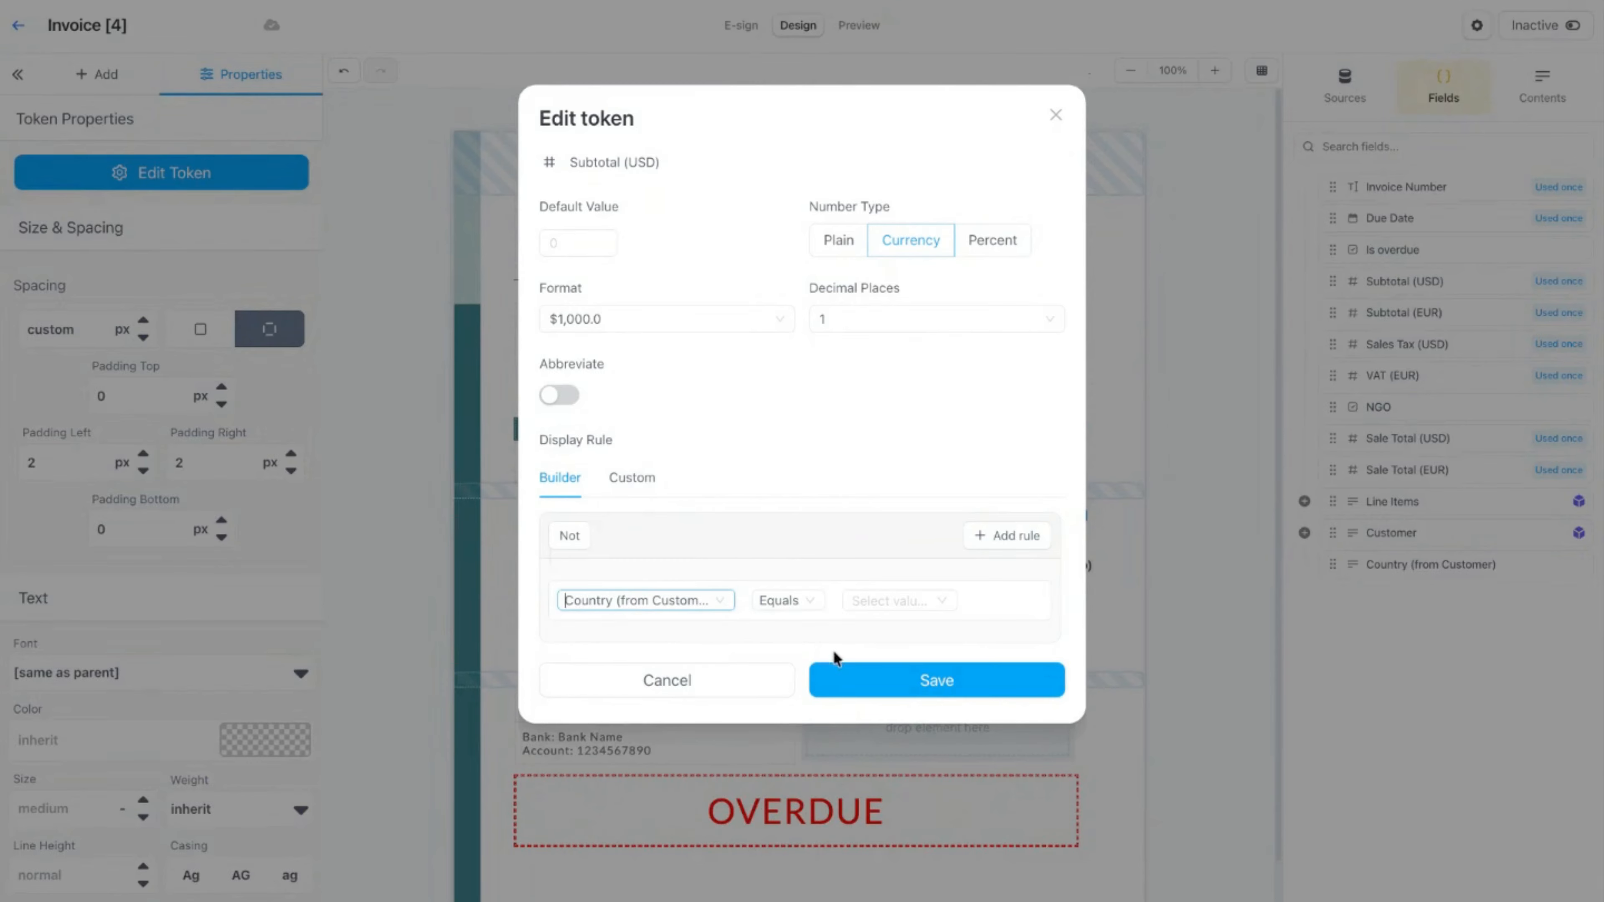
{"action": "left_click", "coordinate": [791, 608]}
{"action": "left_click", "coordinate": [879, 601]}
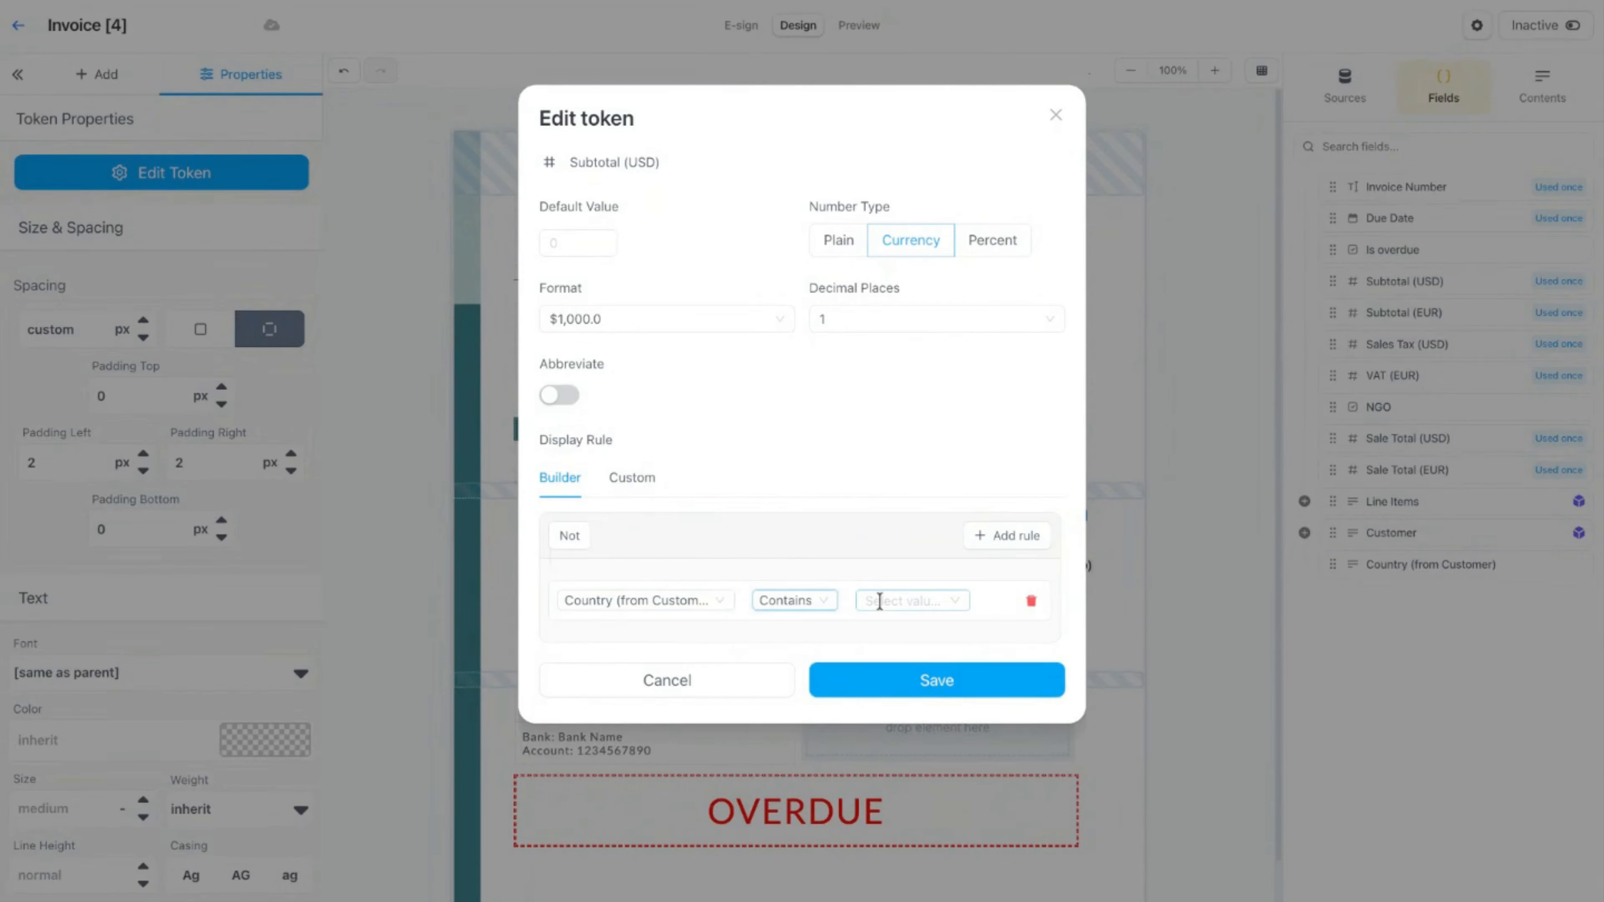
{"action": "type", "text": "US"}
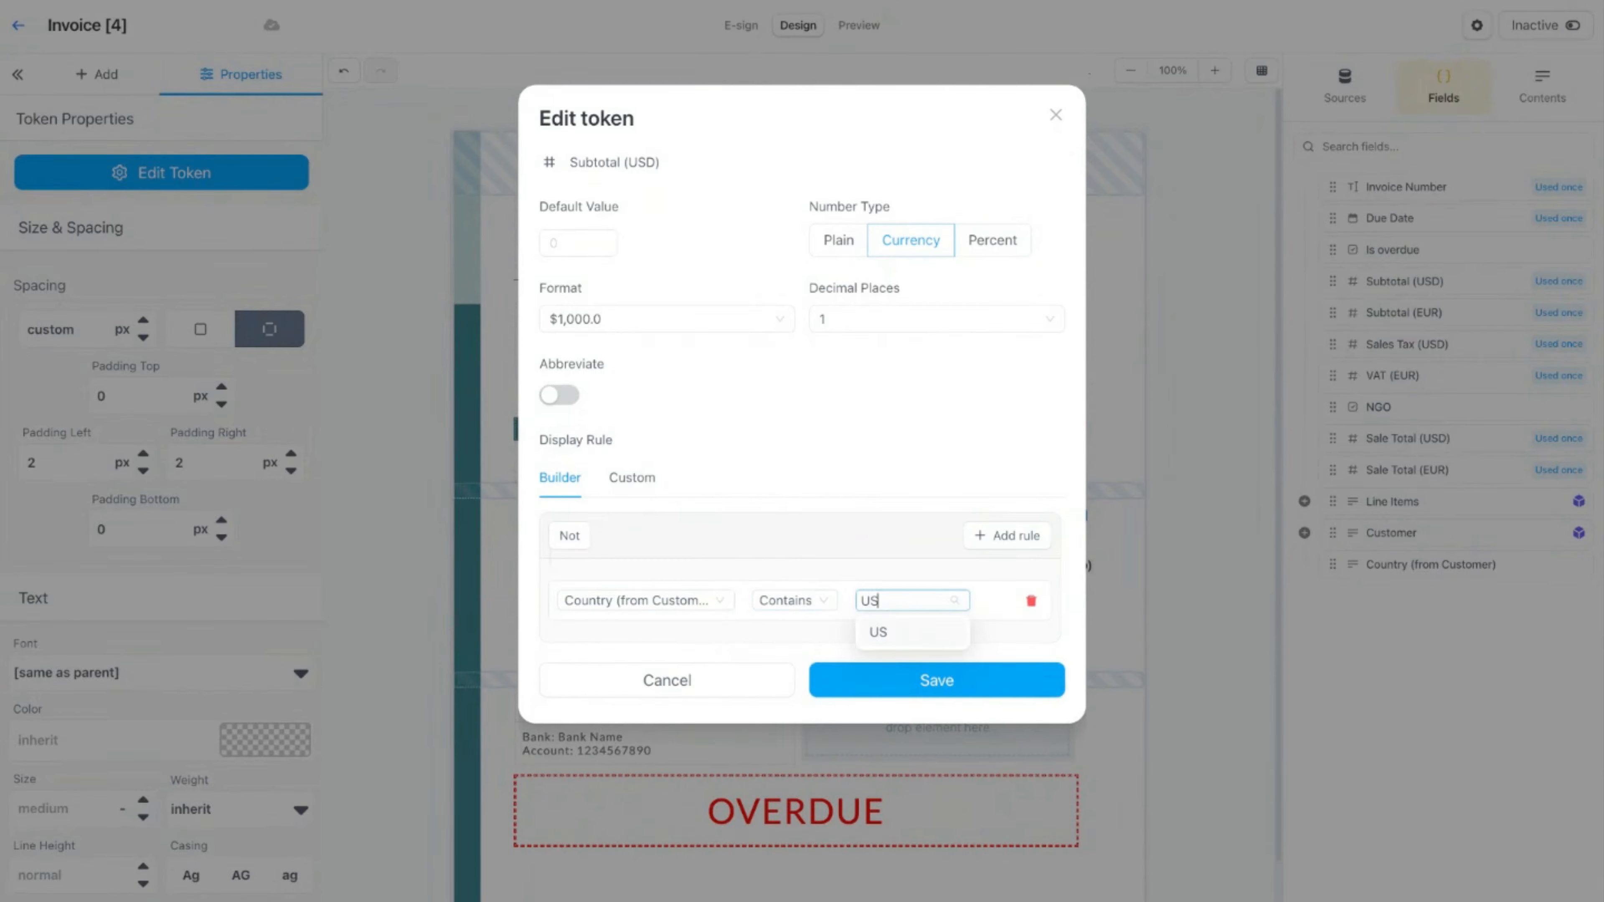
{"action": "left_click", "coordinate": [888, 641]}
{"action": "left_click", "coordinate": [906, 683]}
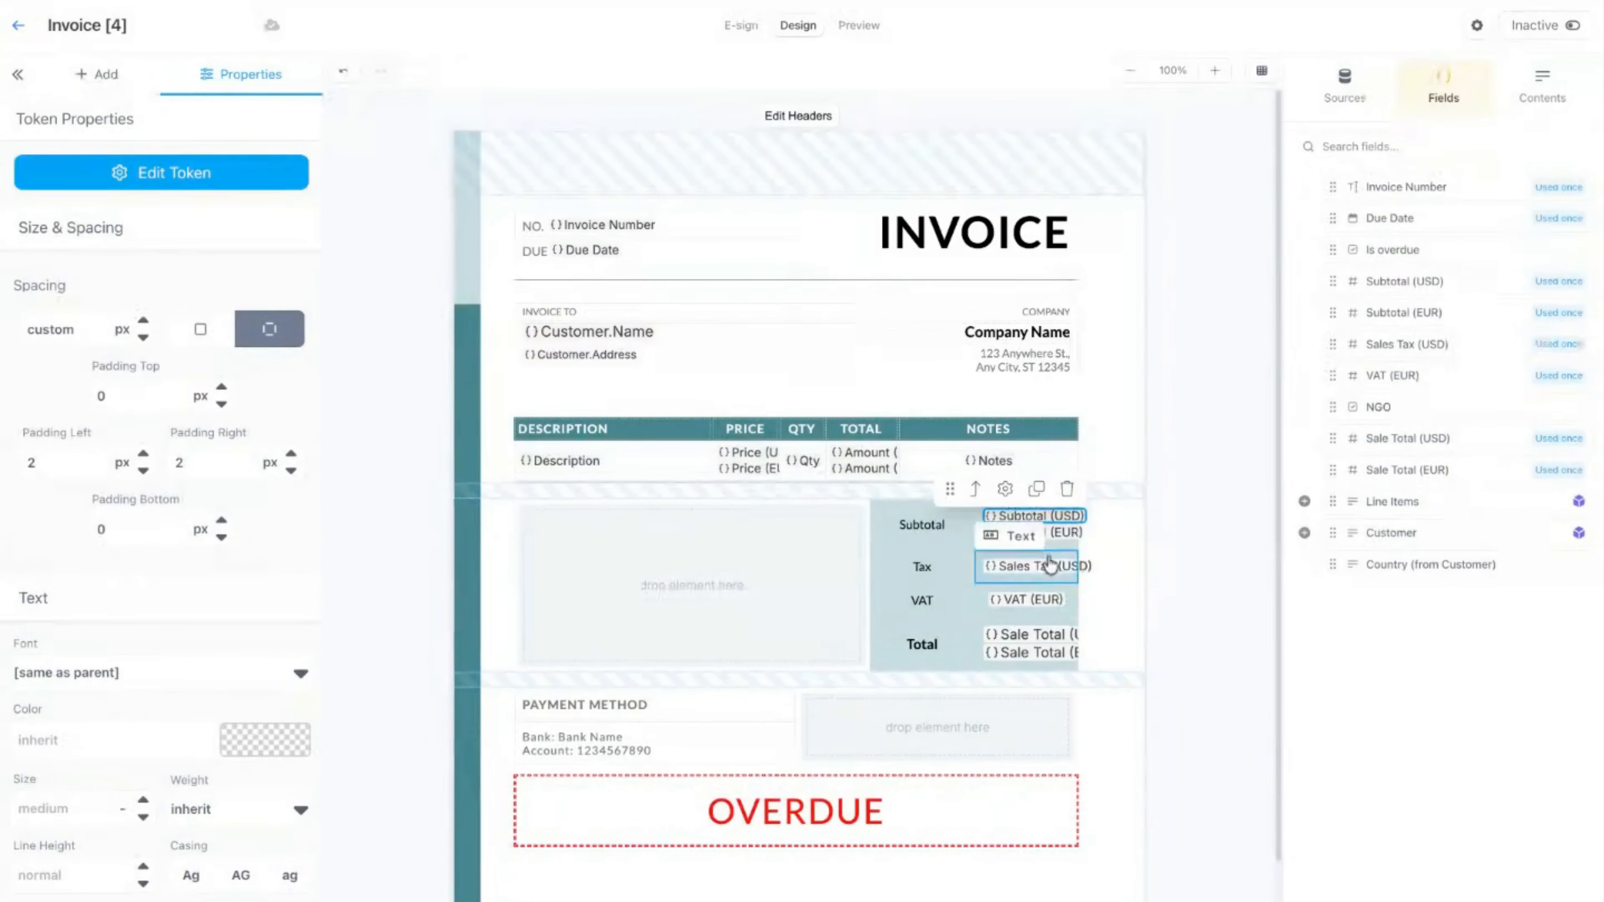
Step: Add and save a display rule on the Subtotal (EUR) token: Country (from Customer) contains EU
{"action": "double_click", "coordinate": [1038, 540]}
{"action": "left_click", "coordinate": [1036, 536]}
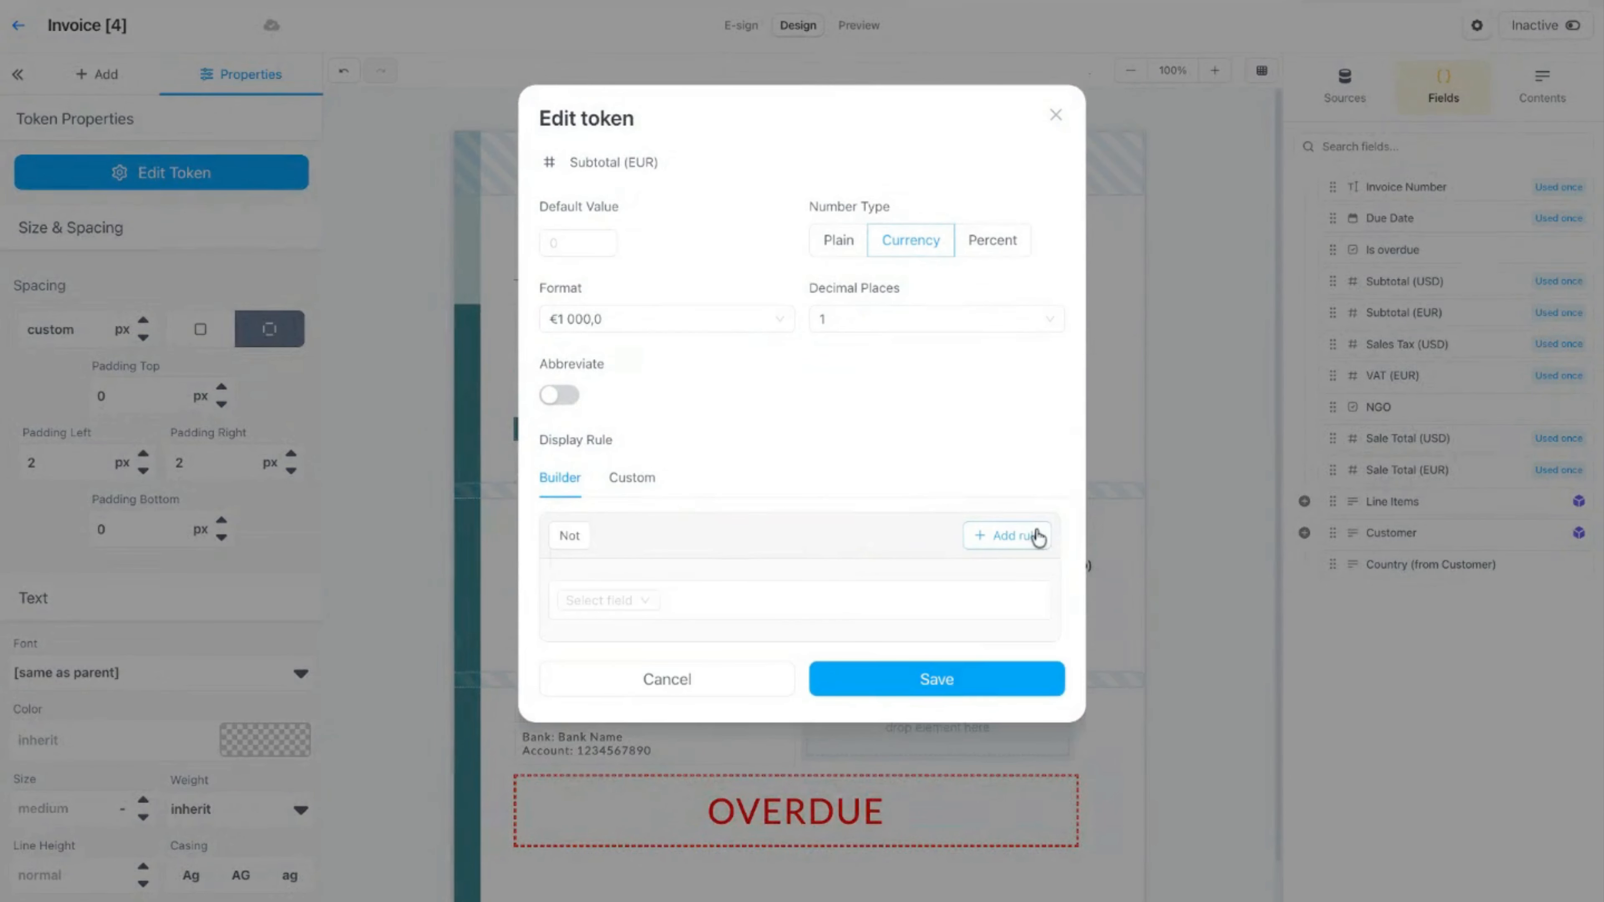
{"action": "left_click", "coordinate": [648, 599]}
{"action": "scroll", "coordinate": [650, 758], "scroll_direction": "down", "scroll_amount": 3}
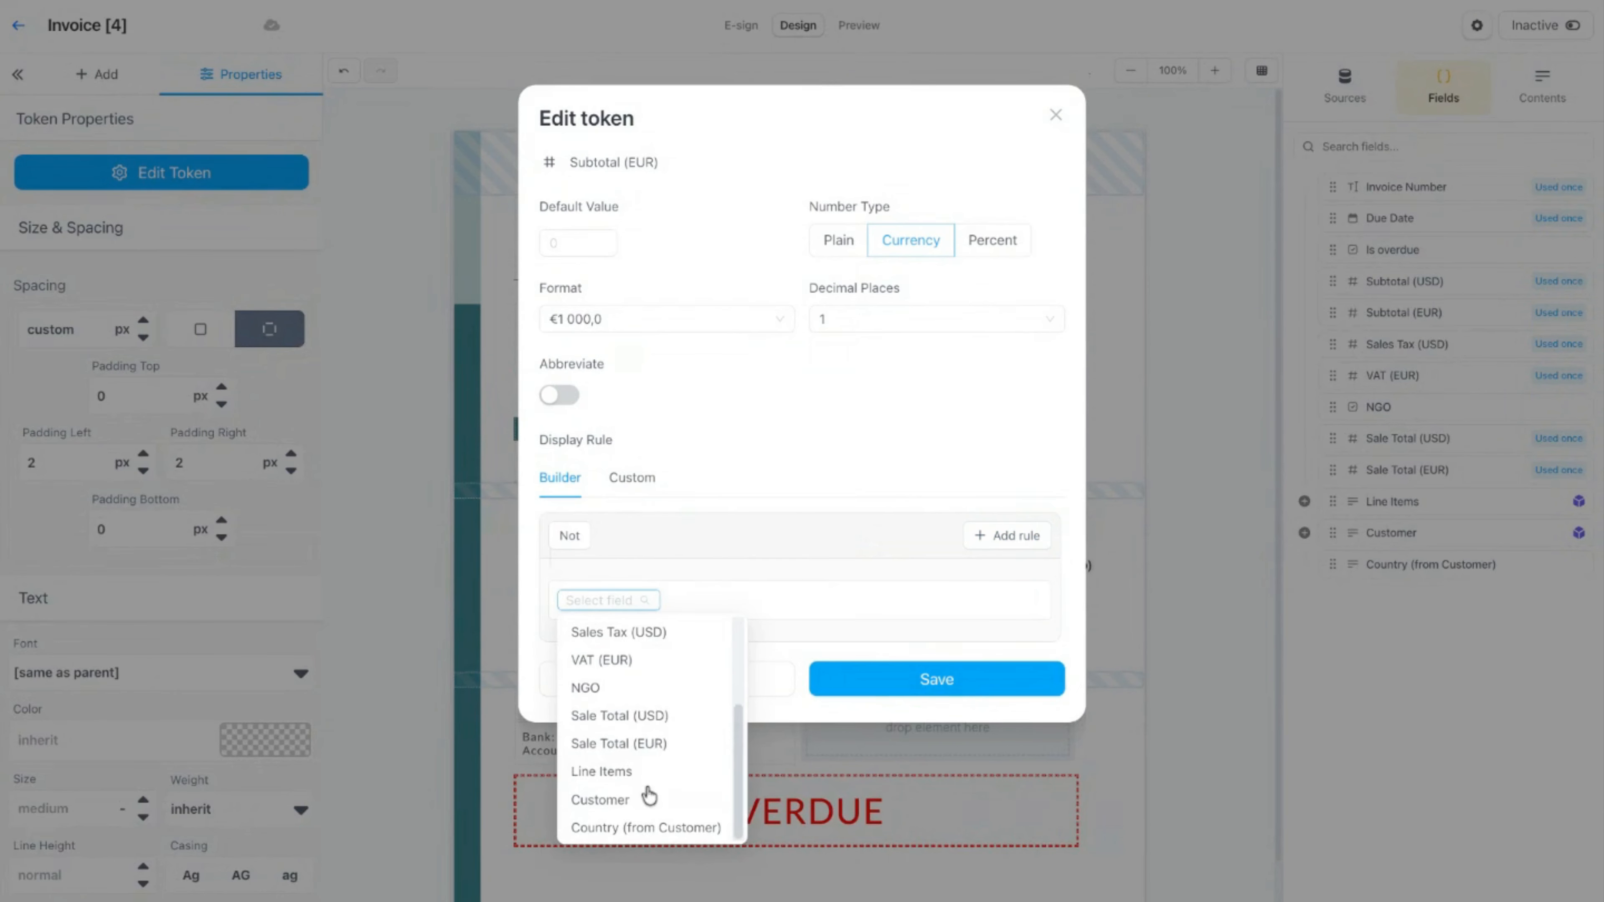
{"action": "left_click", "coordinate": [659, 819]}
{"action": "left_click", "coordinate": [768, 597]}
{"action": "left_click", "coordinate": [781, 630]}
{"action": "left_click", "coordinate": [867, 598]}
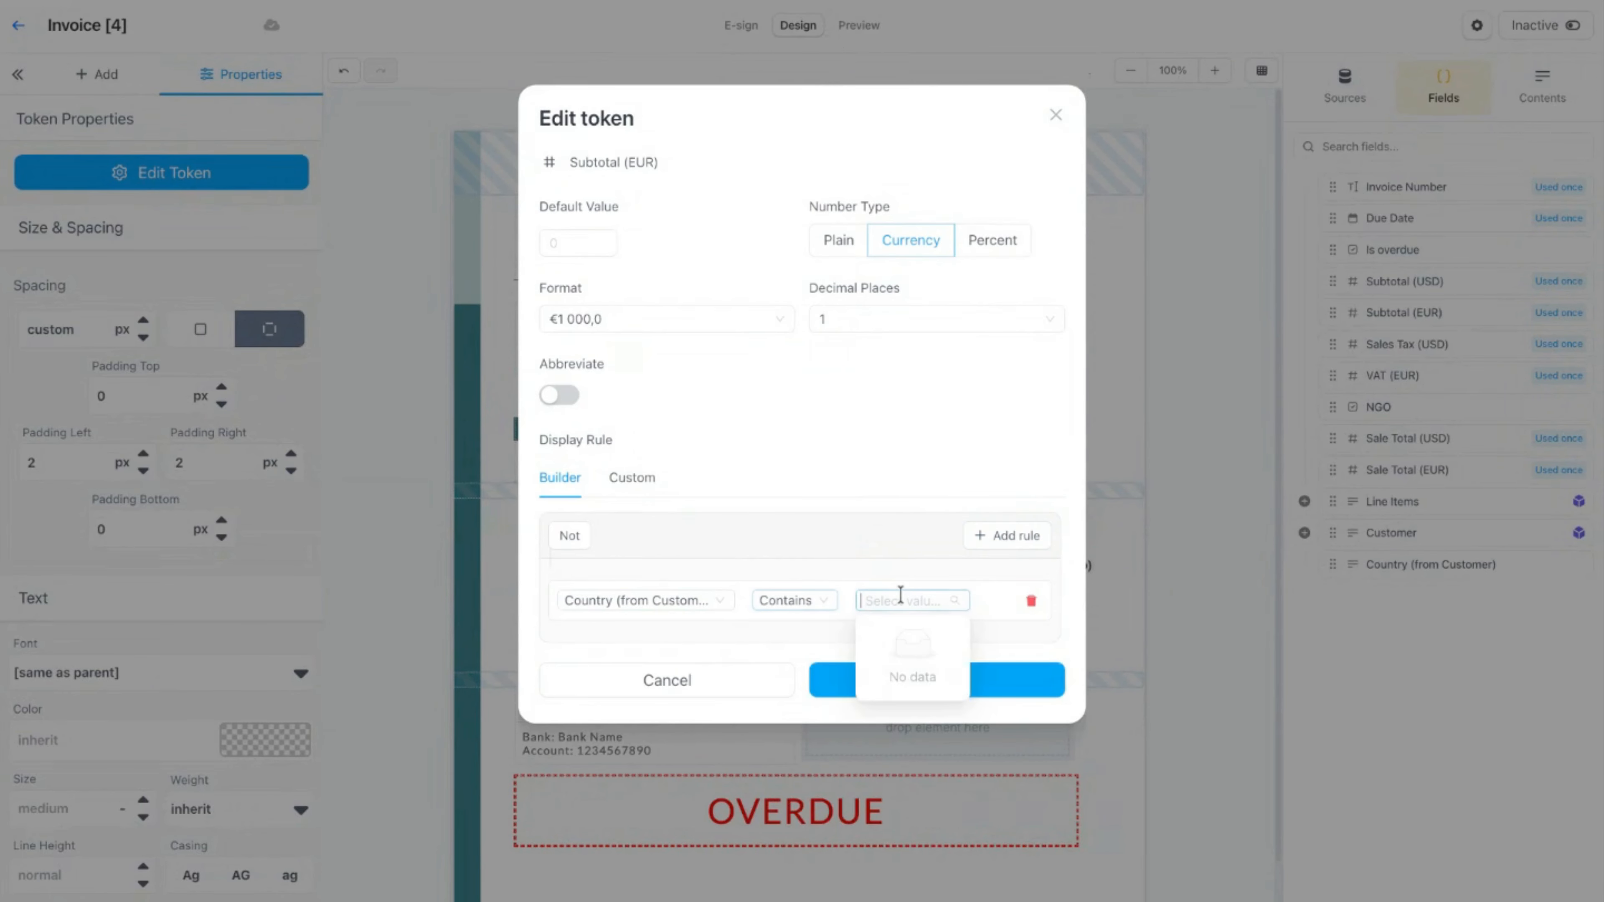
{"action": "type", "text": "EU"}
{"action": "left_click", "coordinate": [920, 631]}
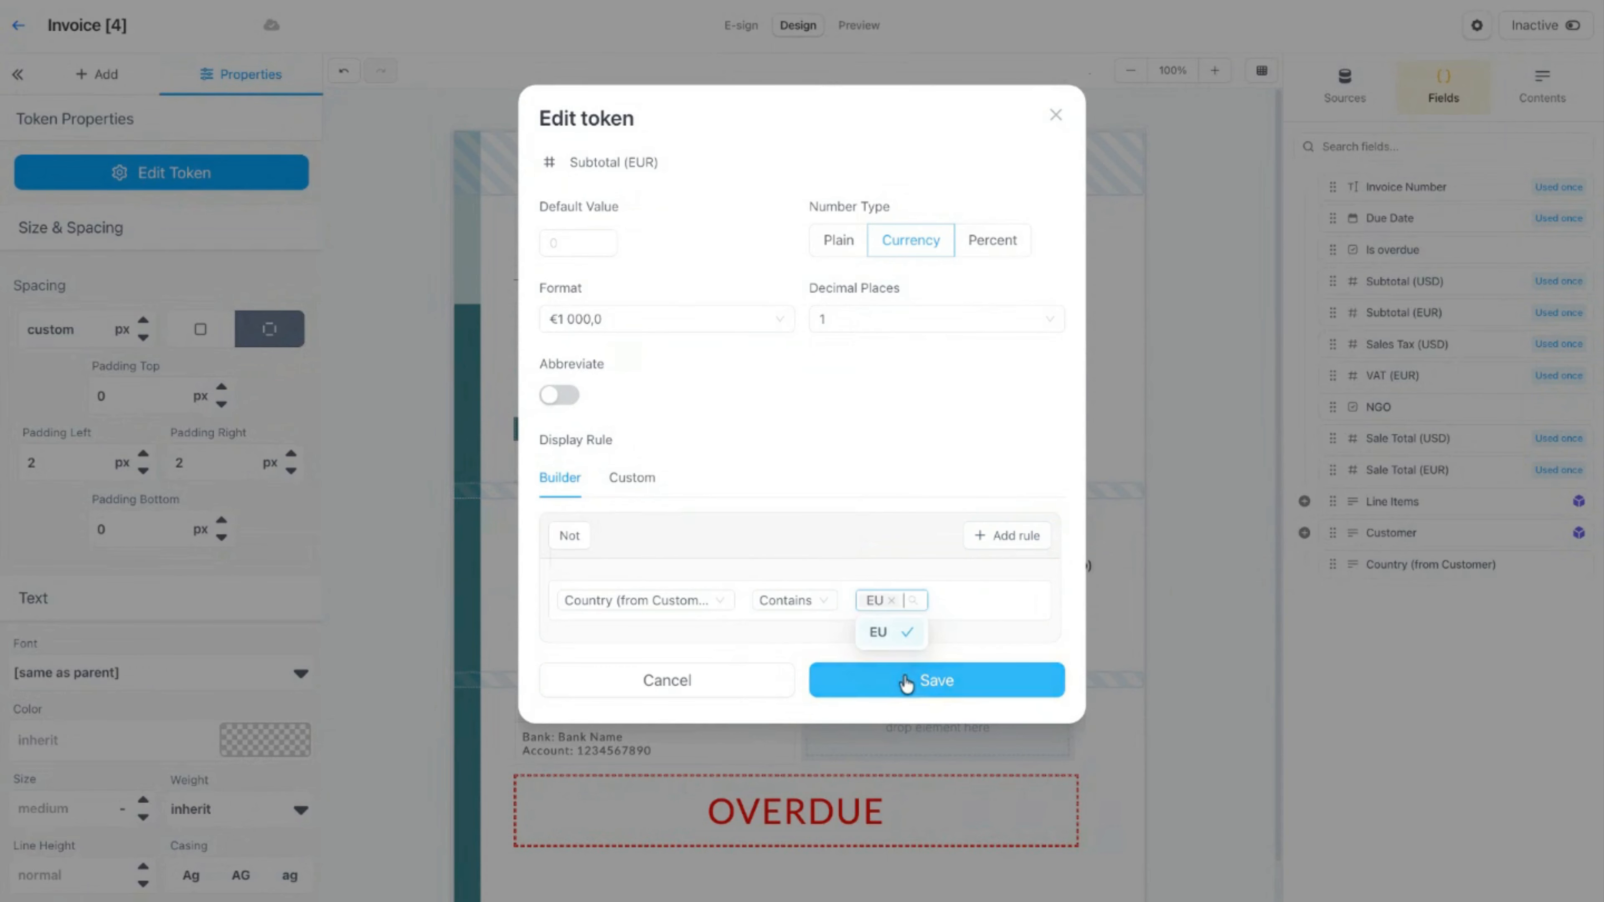
{"action": "left_click", "coordinate": [933, 680]}
Step: Add and save a display rule on the Sale Total (USD) token: Country (from Customer) contains US
{"action": "double_click", "coordinate": [1015, 637]}
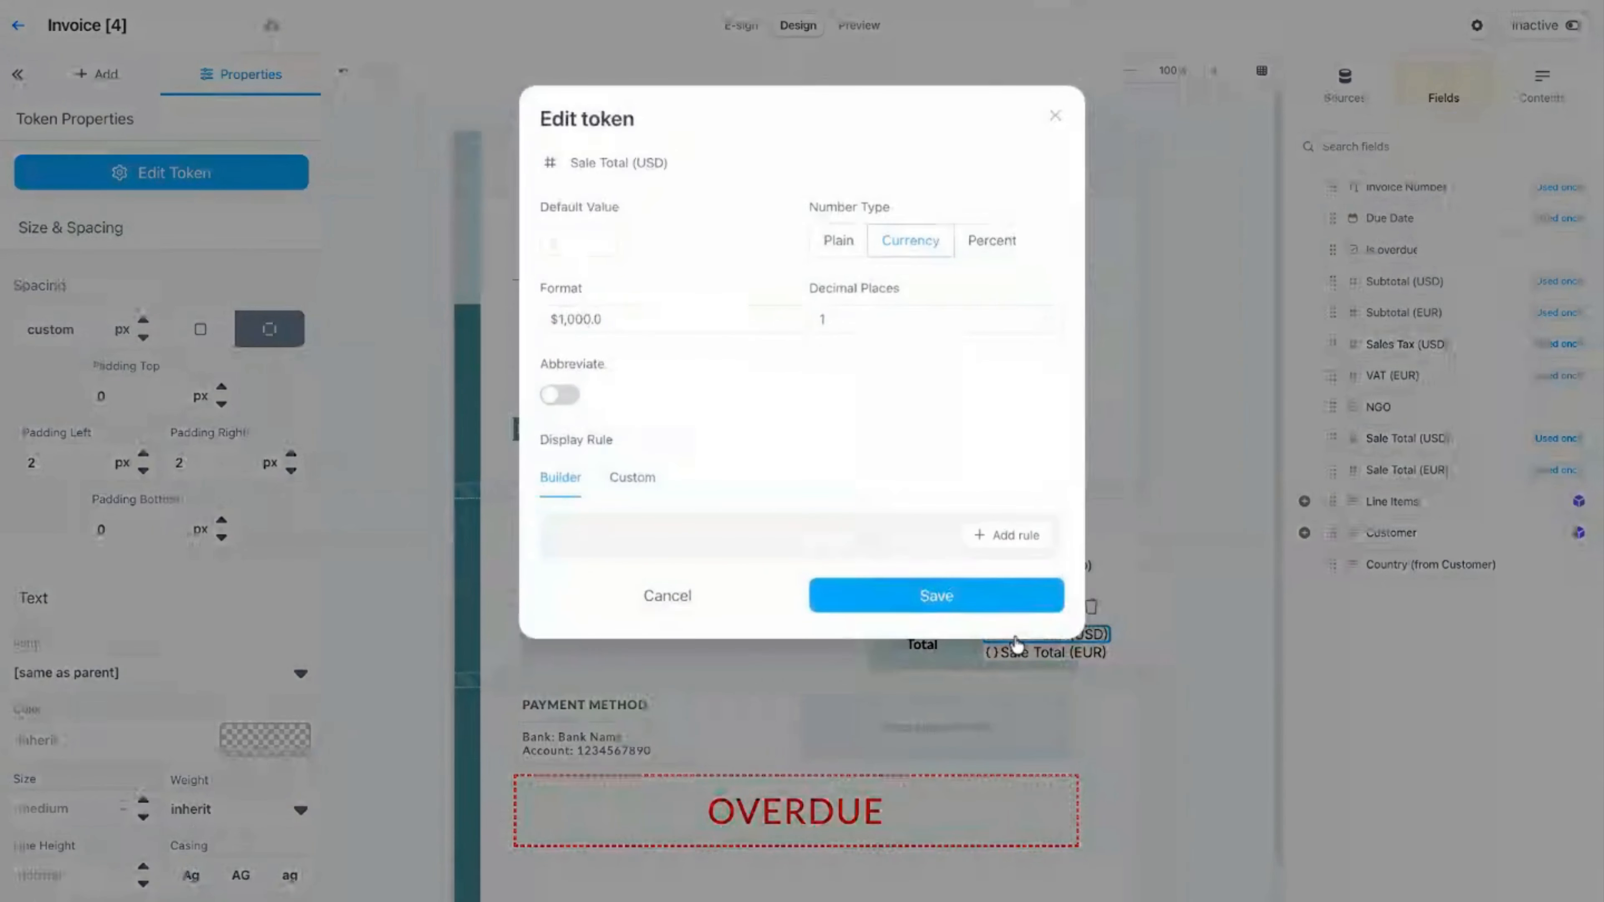
{"action": "left_click", "coordinate": [984, 538]}
{"action": "left_click", "coordinate": [609, 600]}
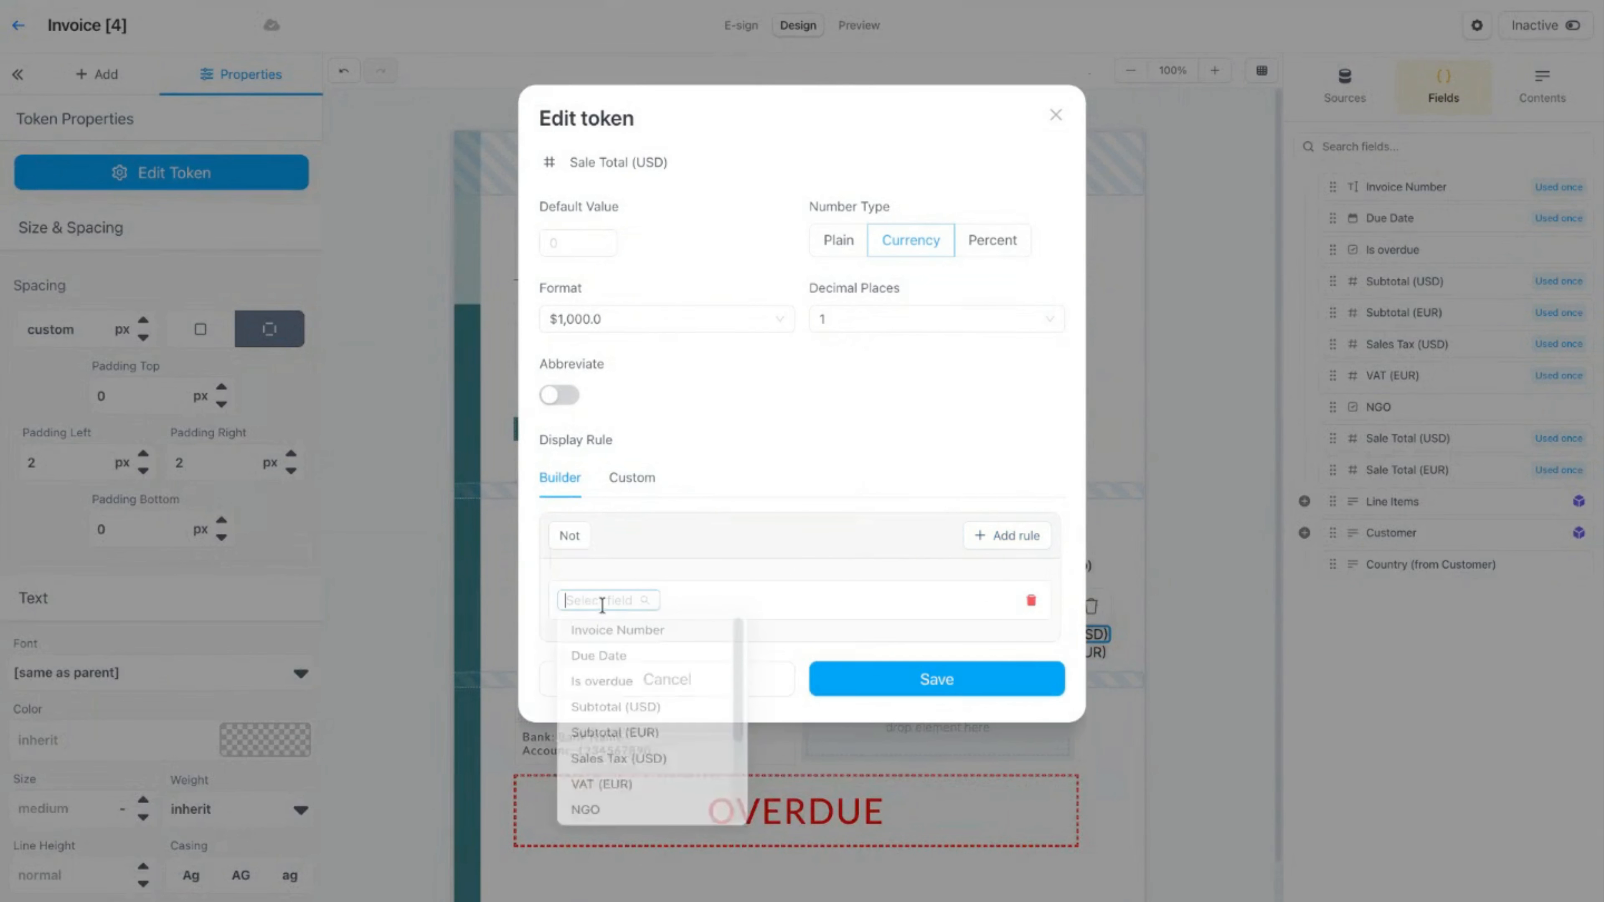
{"action": "scroll", "coordinate": [650, 733], "scroll_direction": "down", "scroll_amount": 2}
{"action": "left_click", "coordinate": [632, 835]}
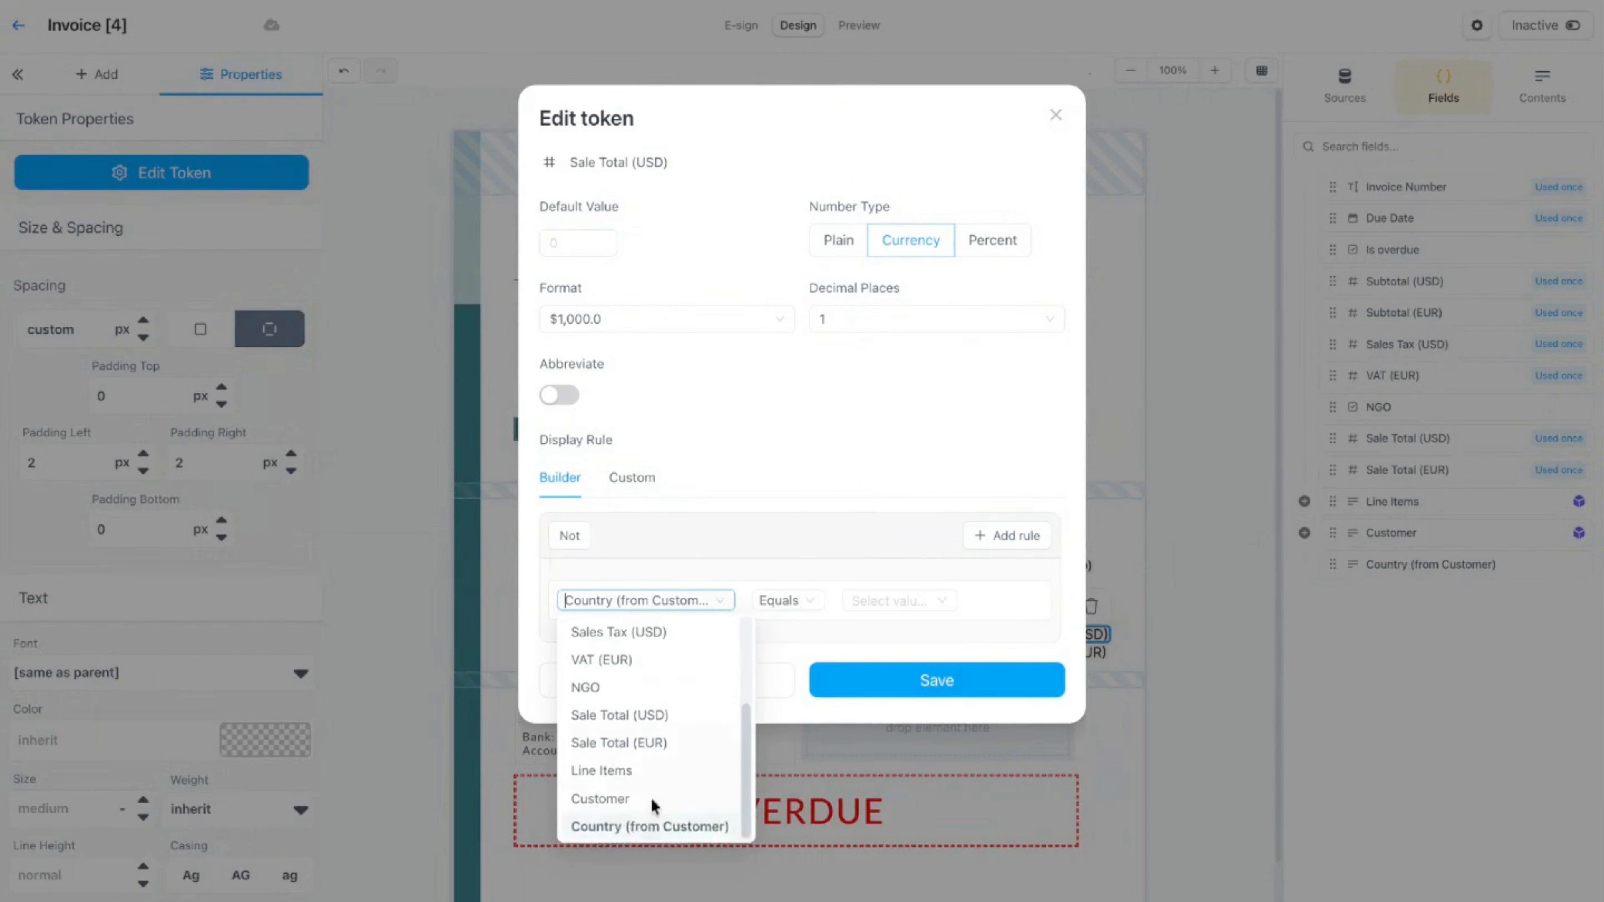
{"action": "left_click", "coordinate": [783, 600]}
{"action": "left_click", "coordinate": [786, 630]}
{"action": "left_click", "coordinate": [884, 599]}
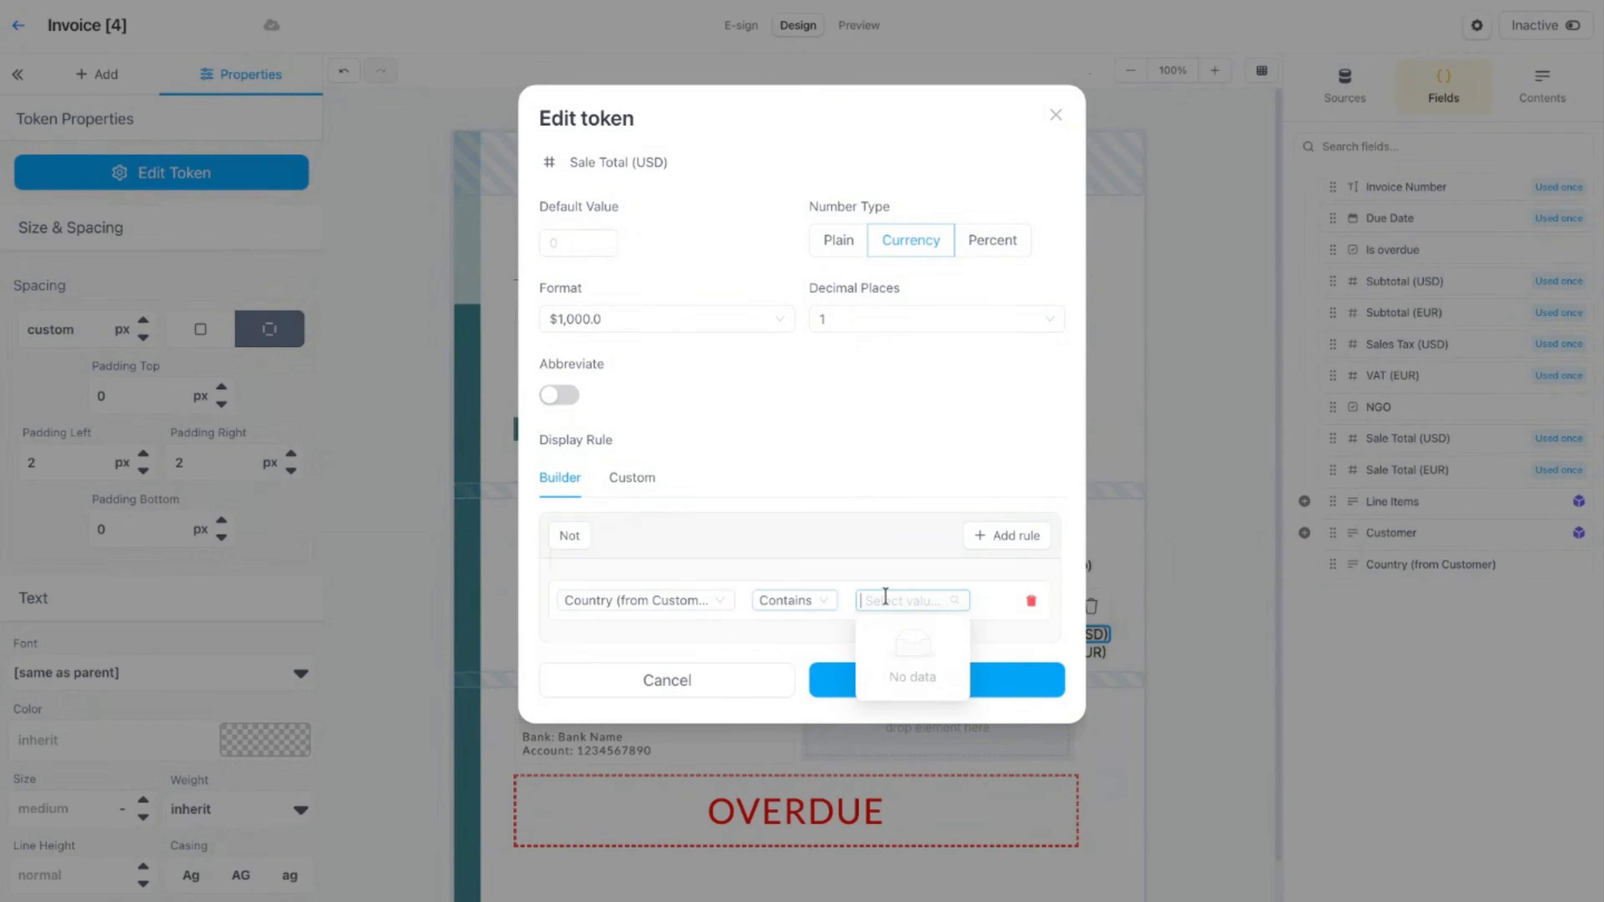
{"action": "type", "text": "US"}
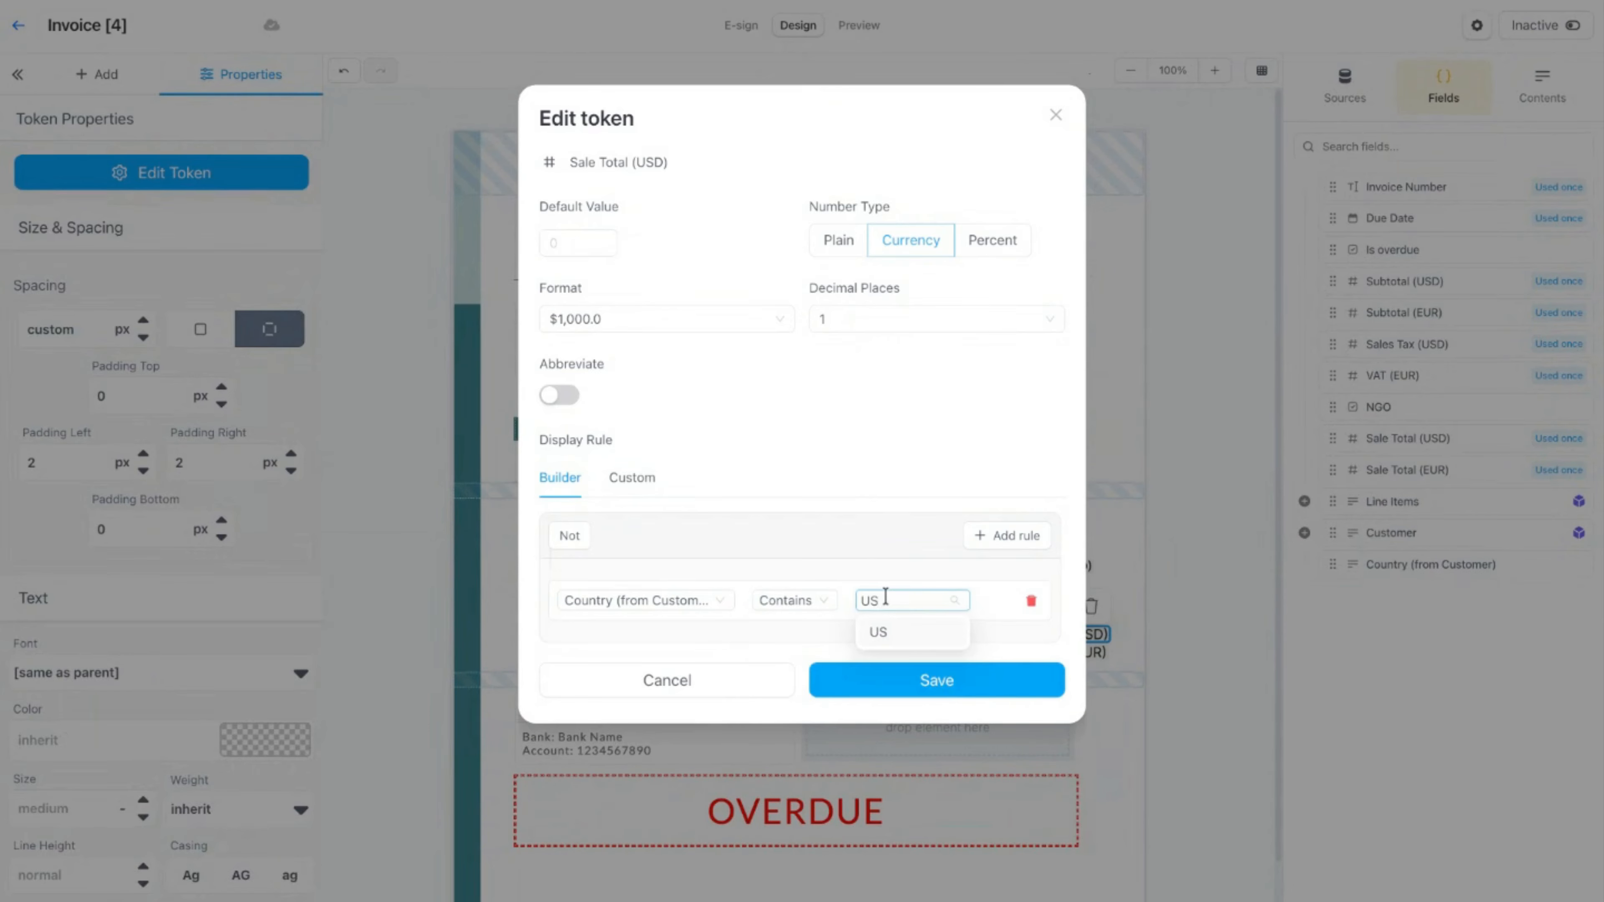
{"action": "left_click", "coordinate": [919, 634]}
{"action": "left_click", "coordinate": [931, 679]}
Step: Add and save a display rule on the Sale Total (EUR) token: Country (from Customer) contains EU
{"action": "double_click", "coordinate": [1044, 661]}
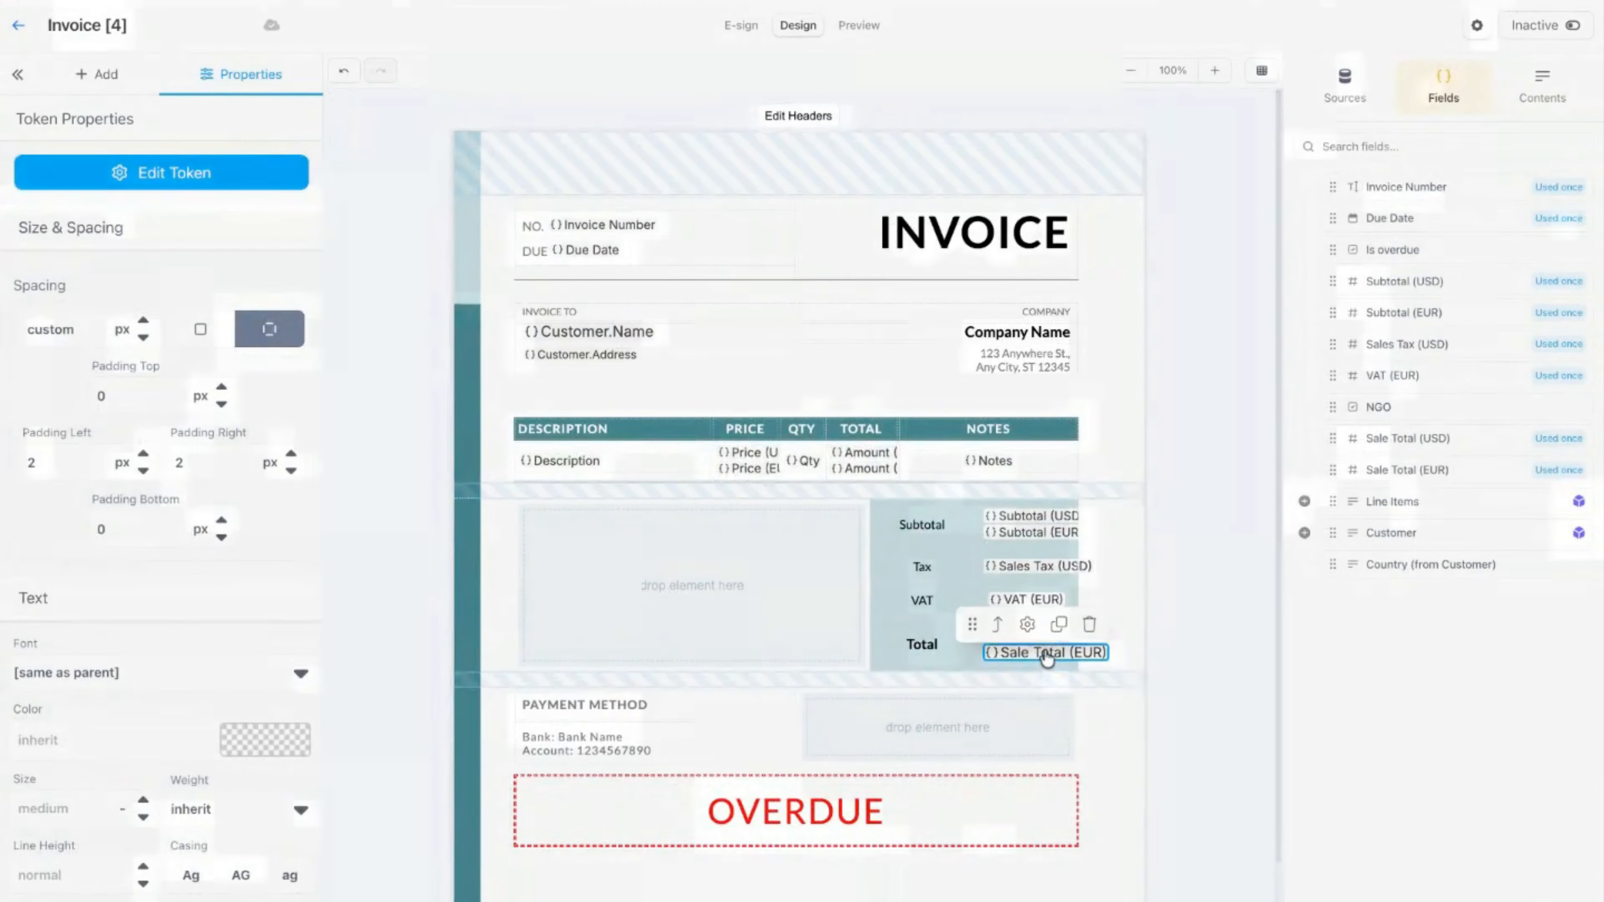
{"action": "left_click", "coordinate": [1023, 536]}
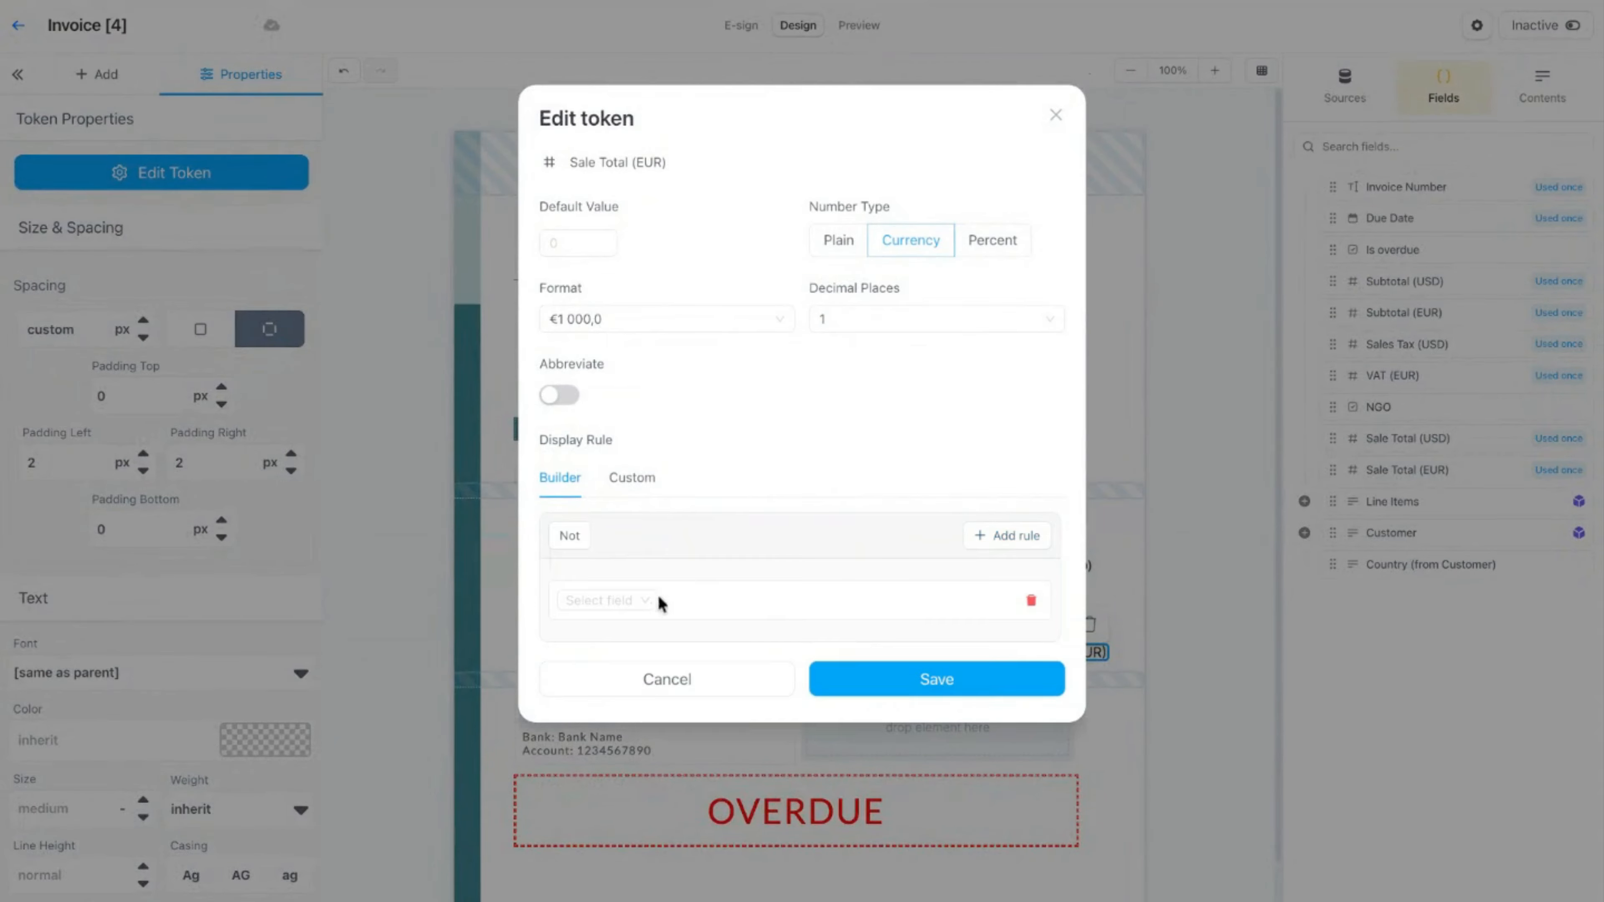
{"action": "left_click", "coordinate": [657, 600]}
{"action": "scroll", "coordinate": [677, 648], "scroll_direction": "down", "scroll_amount": 3}
{"action": "left_click", "coordinate": [660, 826]}
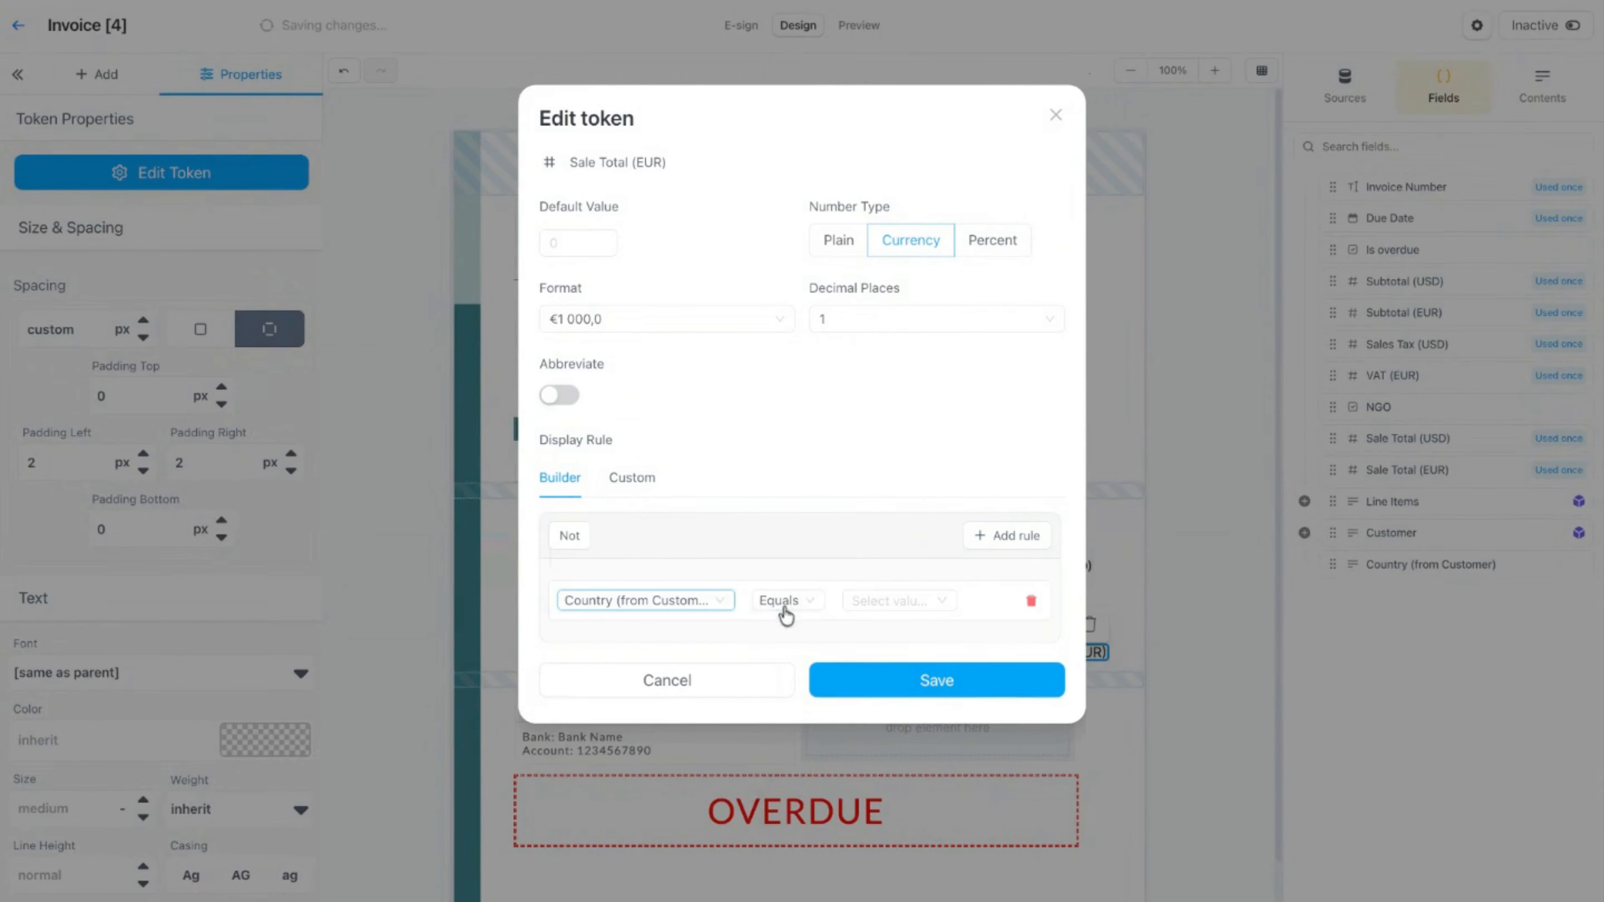
{"action": "left_click", "coordinate": [788, 604]}
{"action": "left_click", "coordinate": [807, 628]}
{"action": "left_click", "coordinate": [887, 600]}
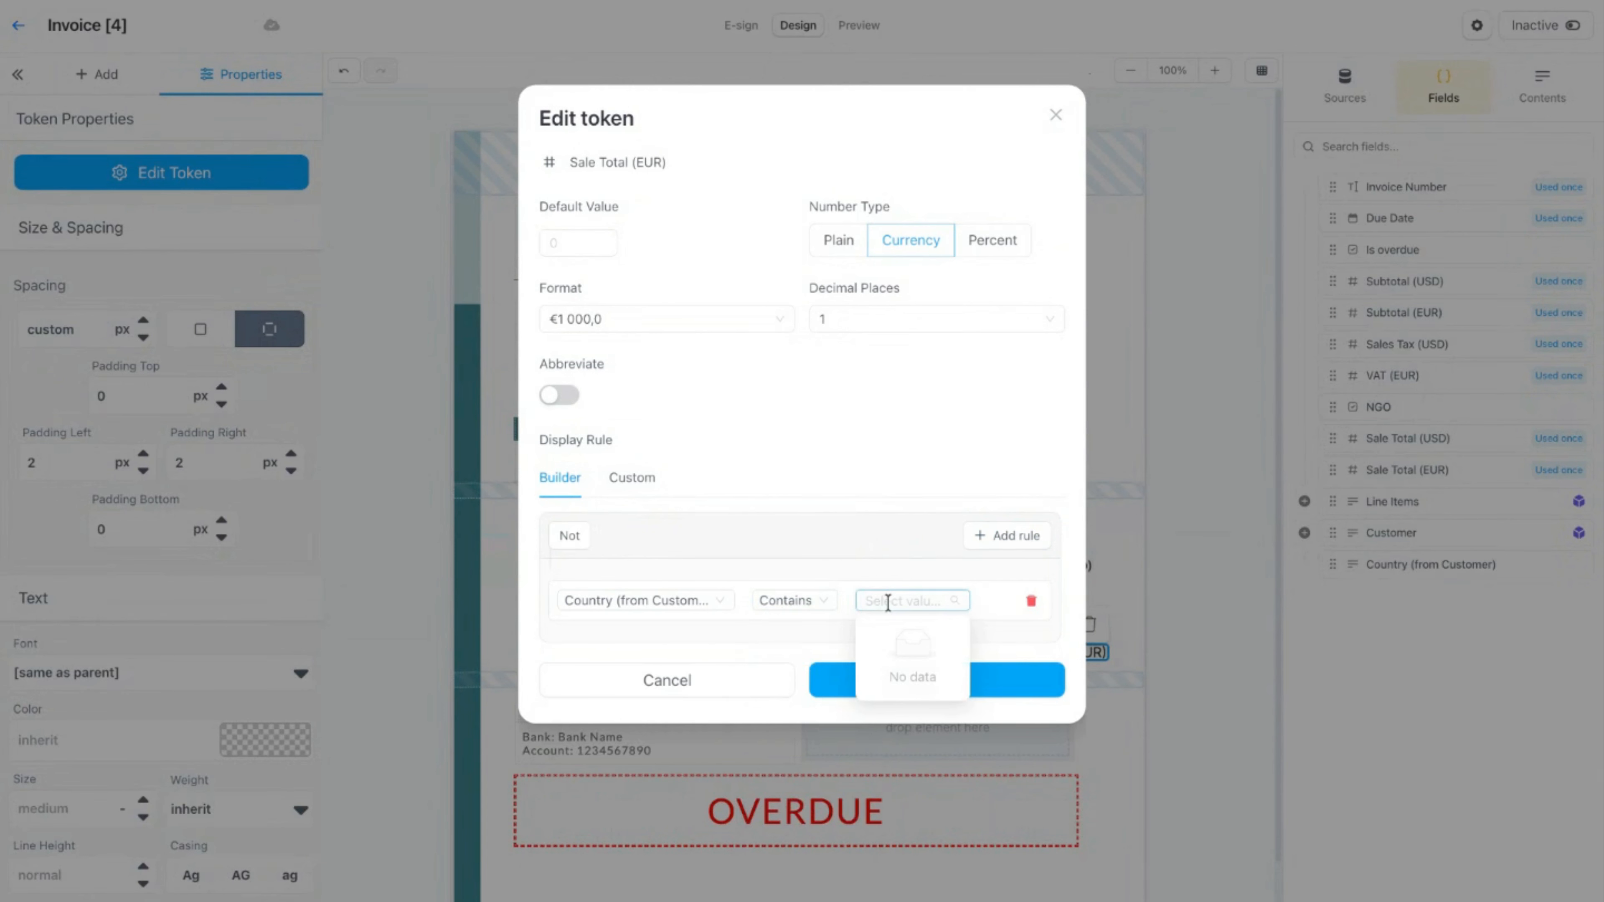
{"action": "type", "text": "EU"}
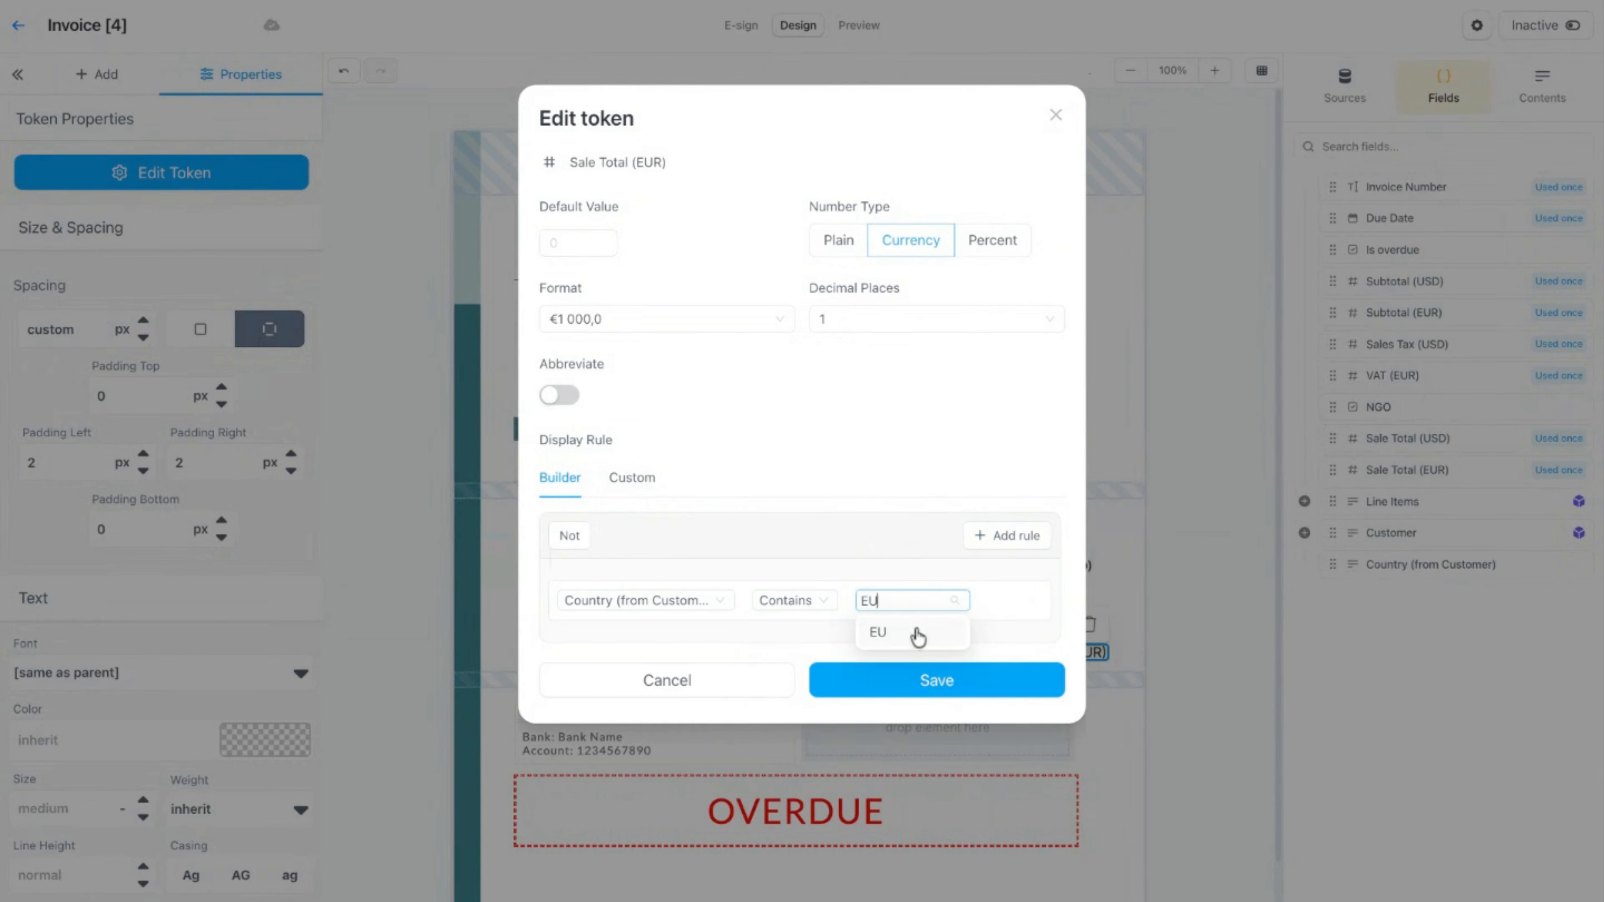
{"action": "left_click", "coordinate": [910, 632]}
{"action": "left_click", "coordinate": [963, 683]}
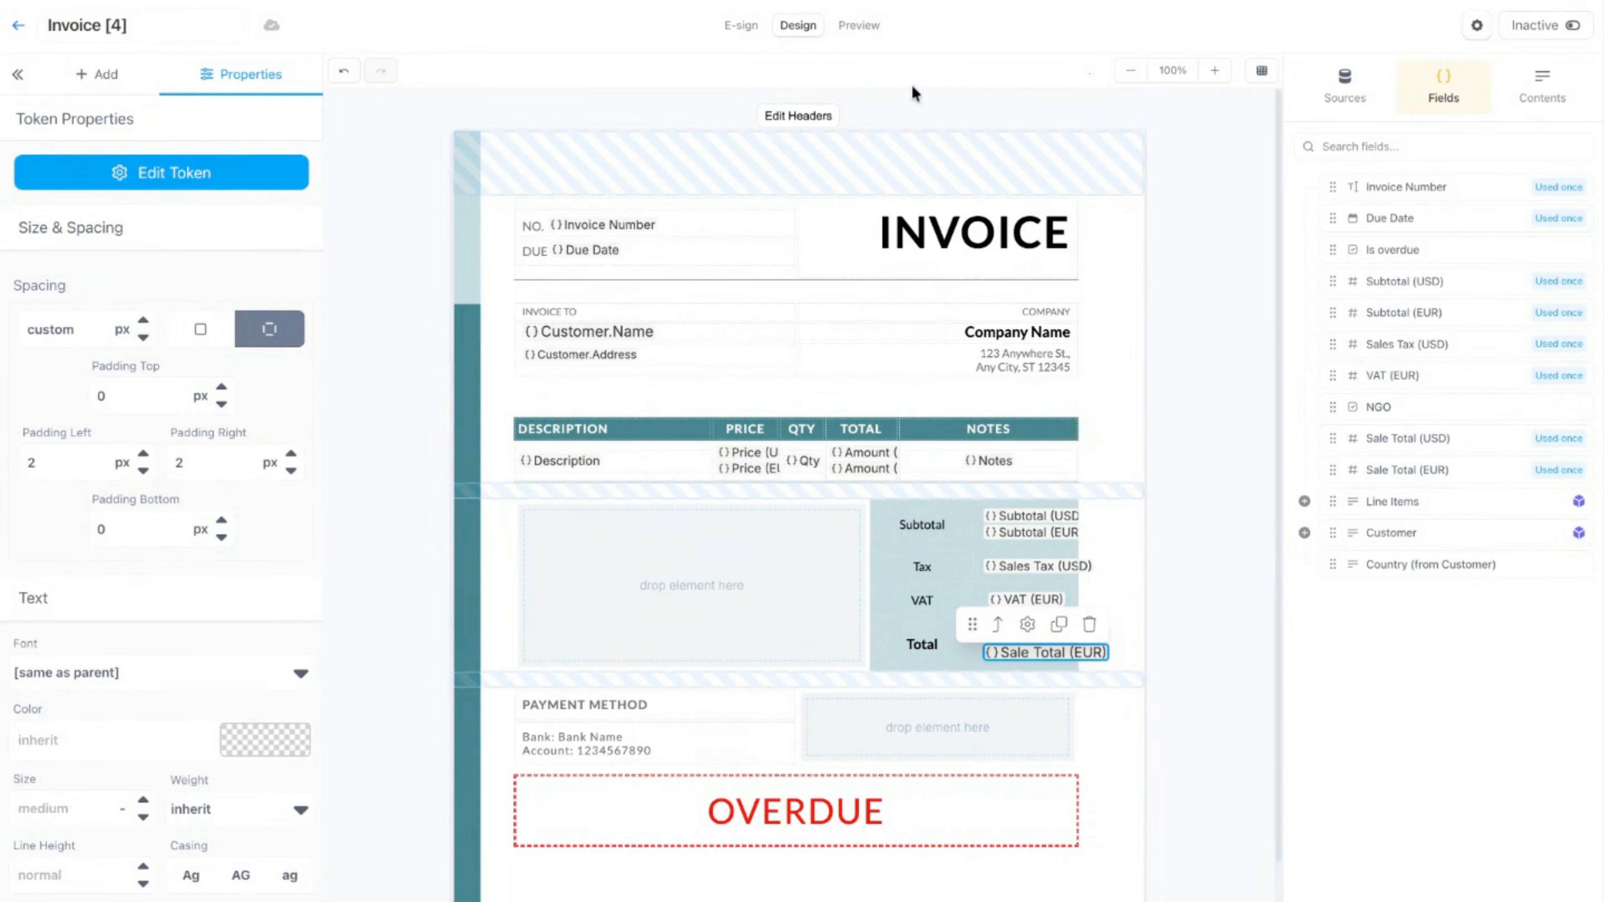
Step: Preview the invoice with the Airtable test data to check the amounts and totals, and return to the design view
{"action": "left_click", "coordinate": [876, 28]}
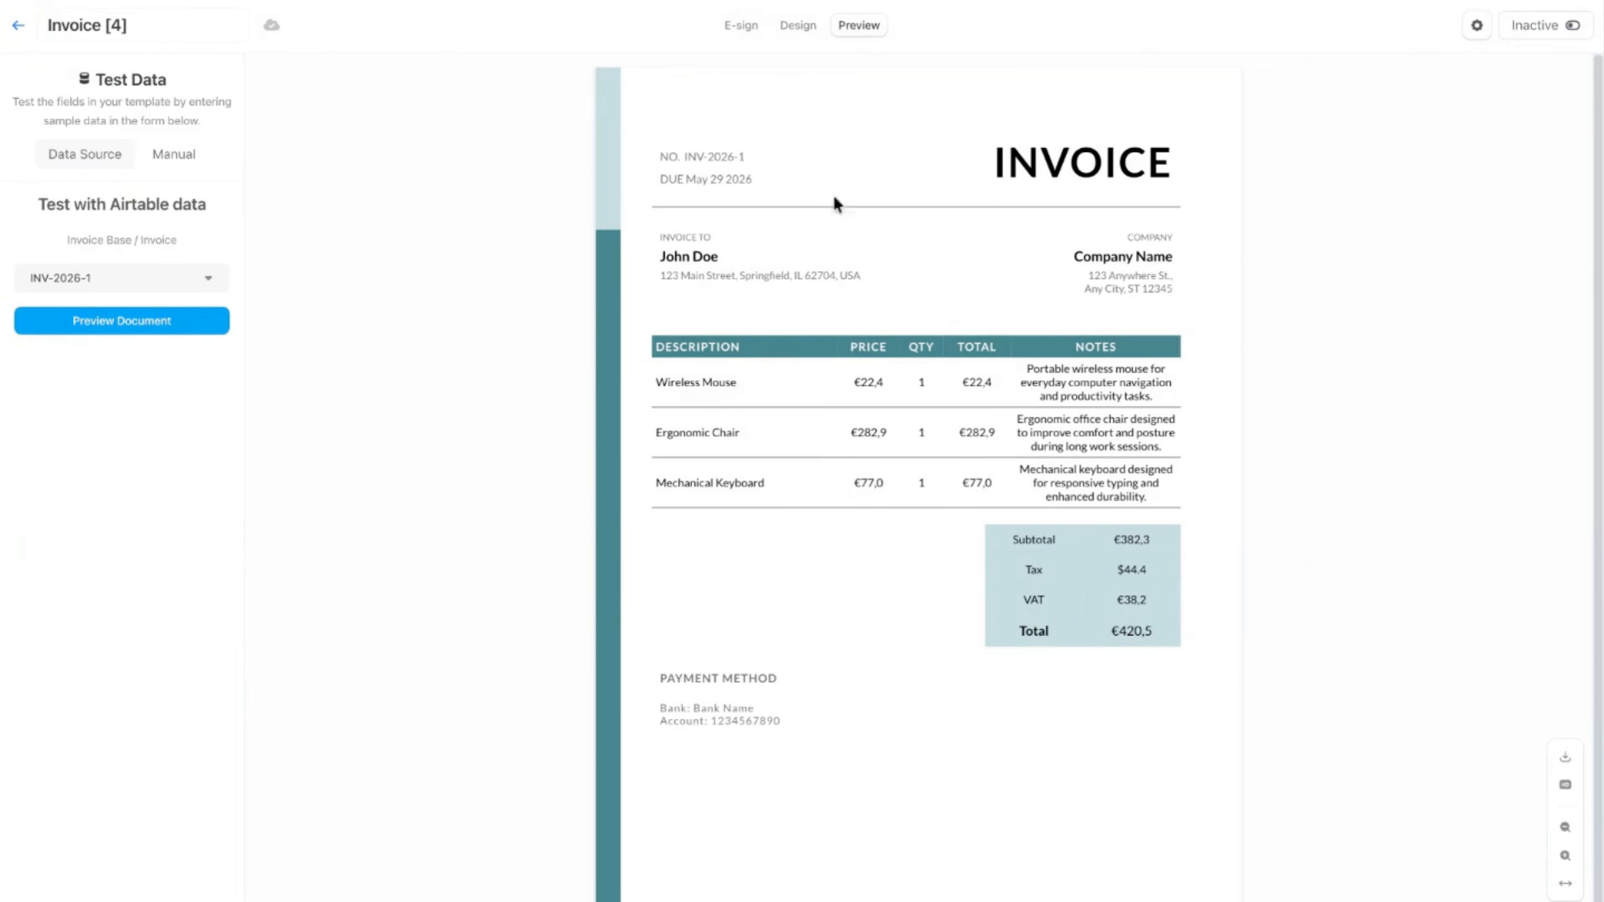
{"action": "left_click", "coordinate": [799, 30]}
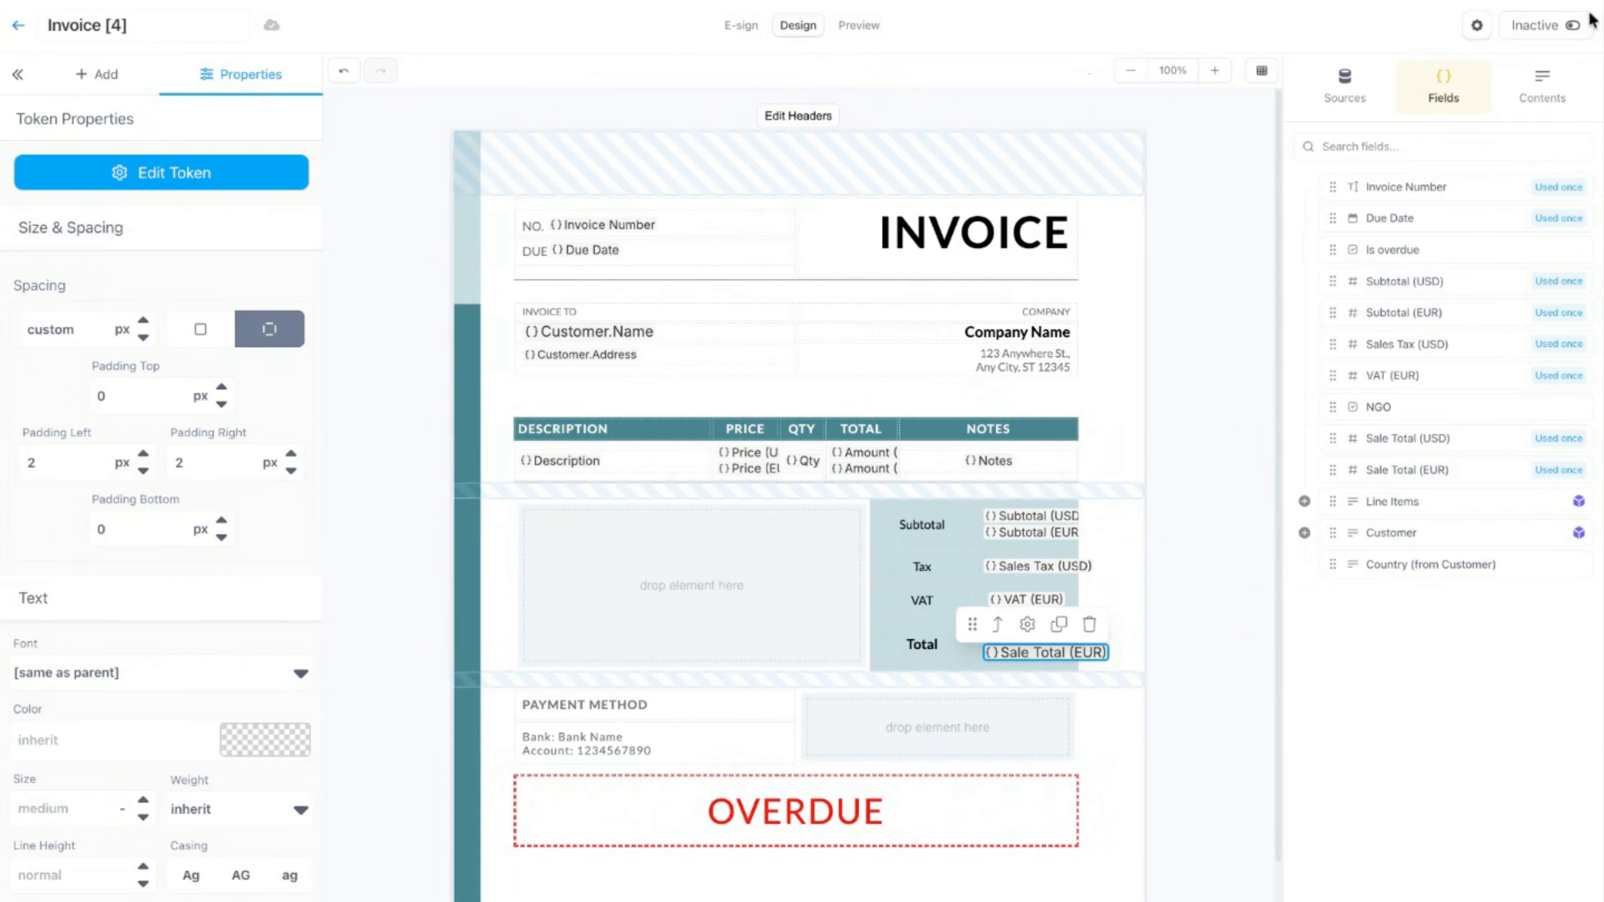
Step: Examine the line items row's content structure from row to Notes text and token, then select the customer and company row
{"action": "left_click", "coordinate": [988, 461]}
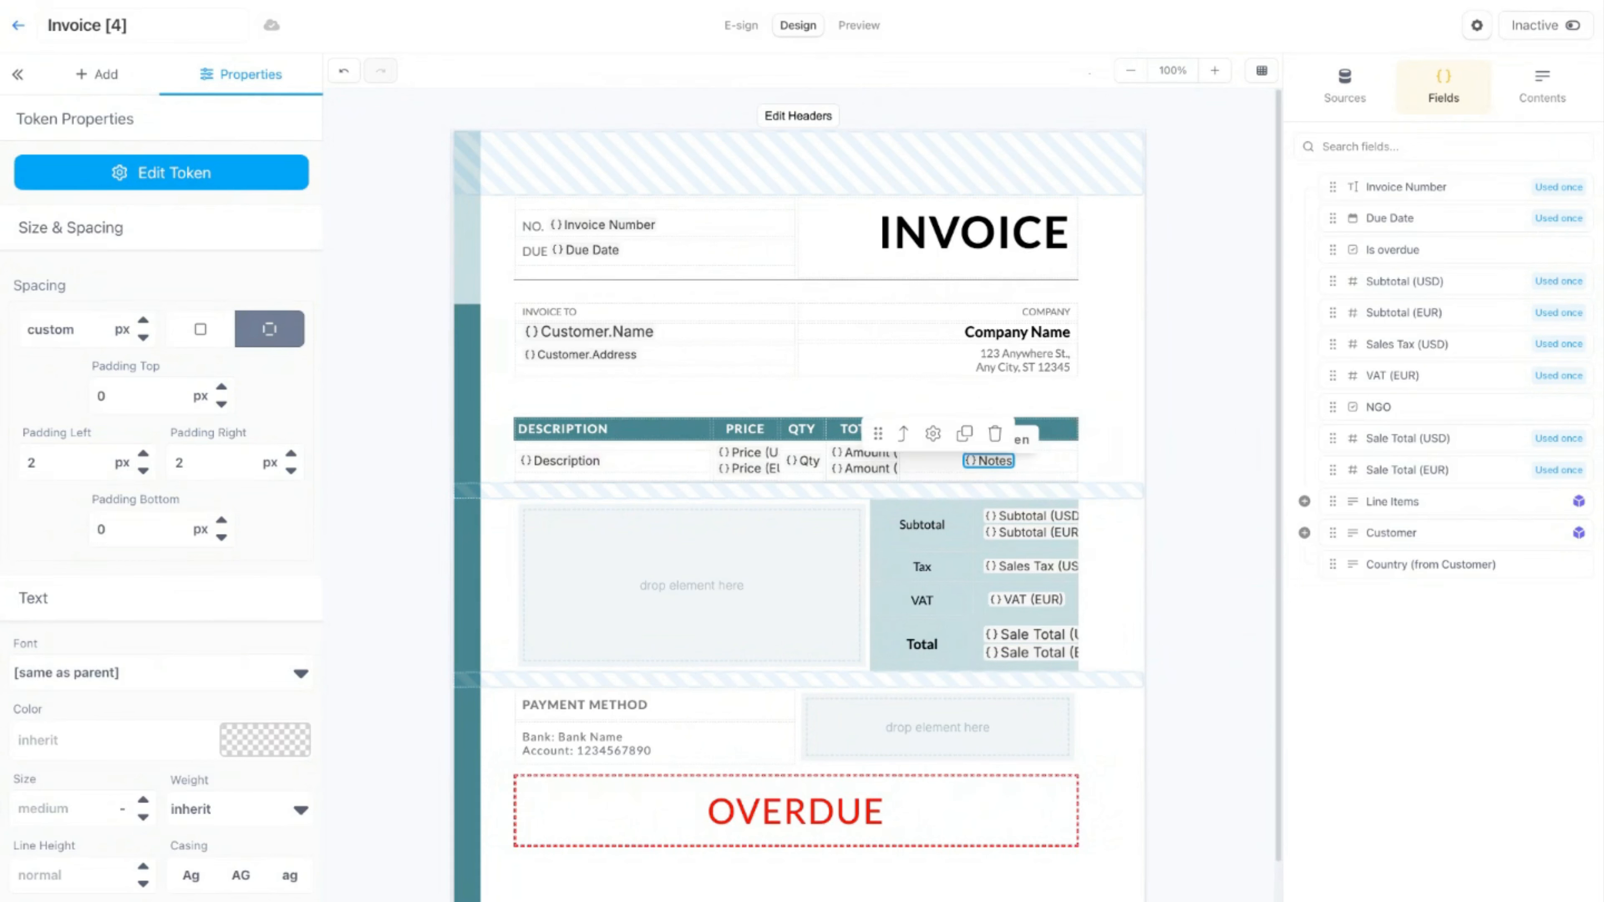
{"action": "left_click", "coordinate": [1522, 94]}
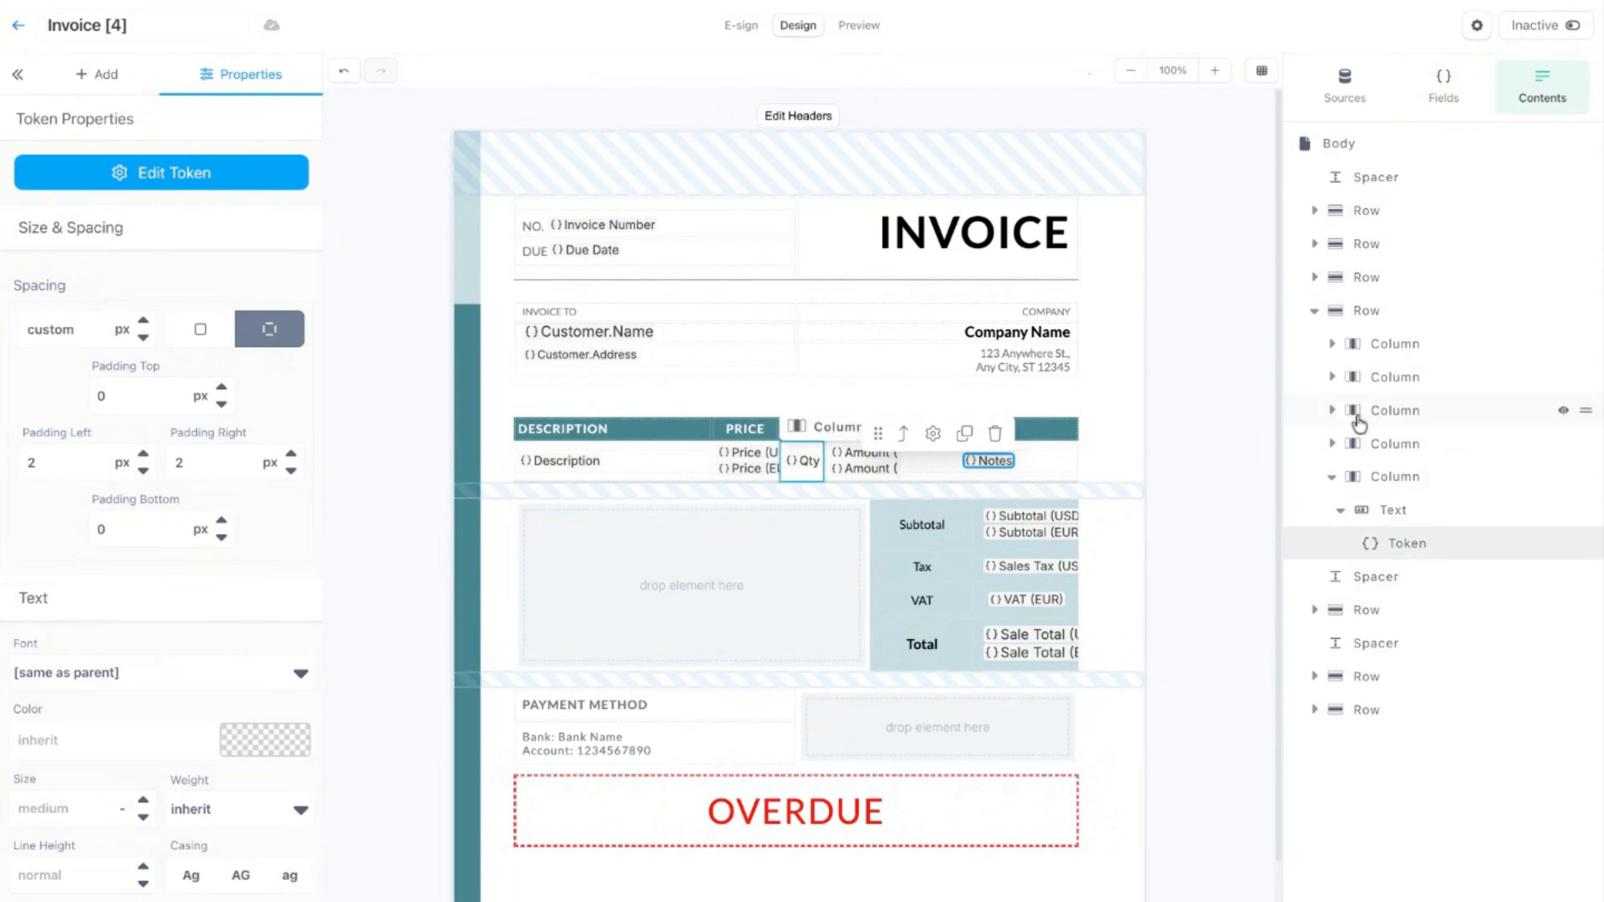
{"action": "left_click", "coordinate": [1445, 311]}
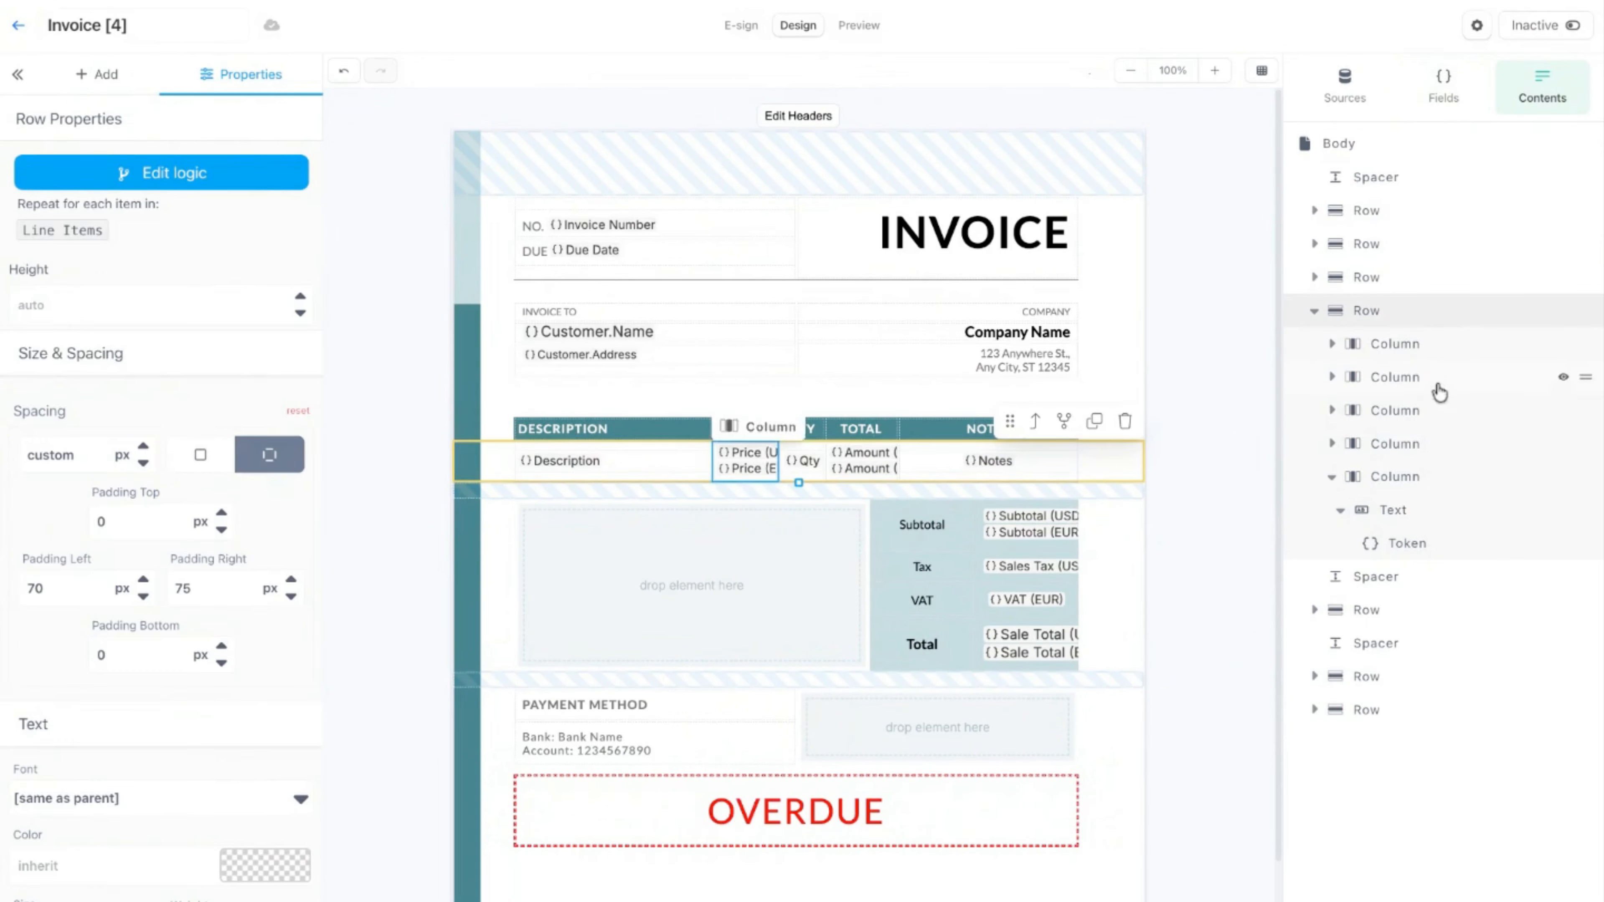
{"action": "left_click", "coordinate": [1437, 513]}
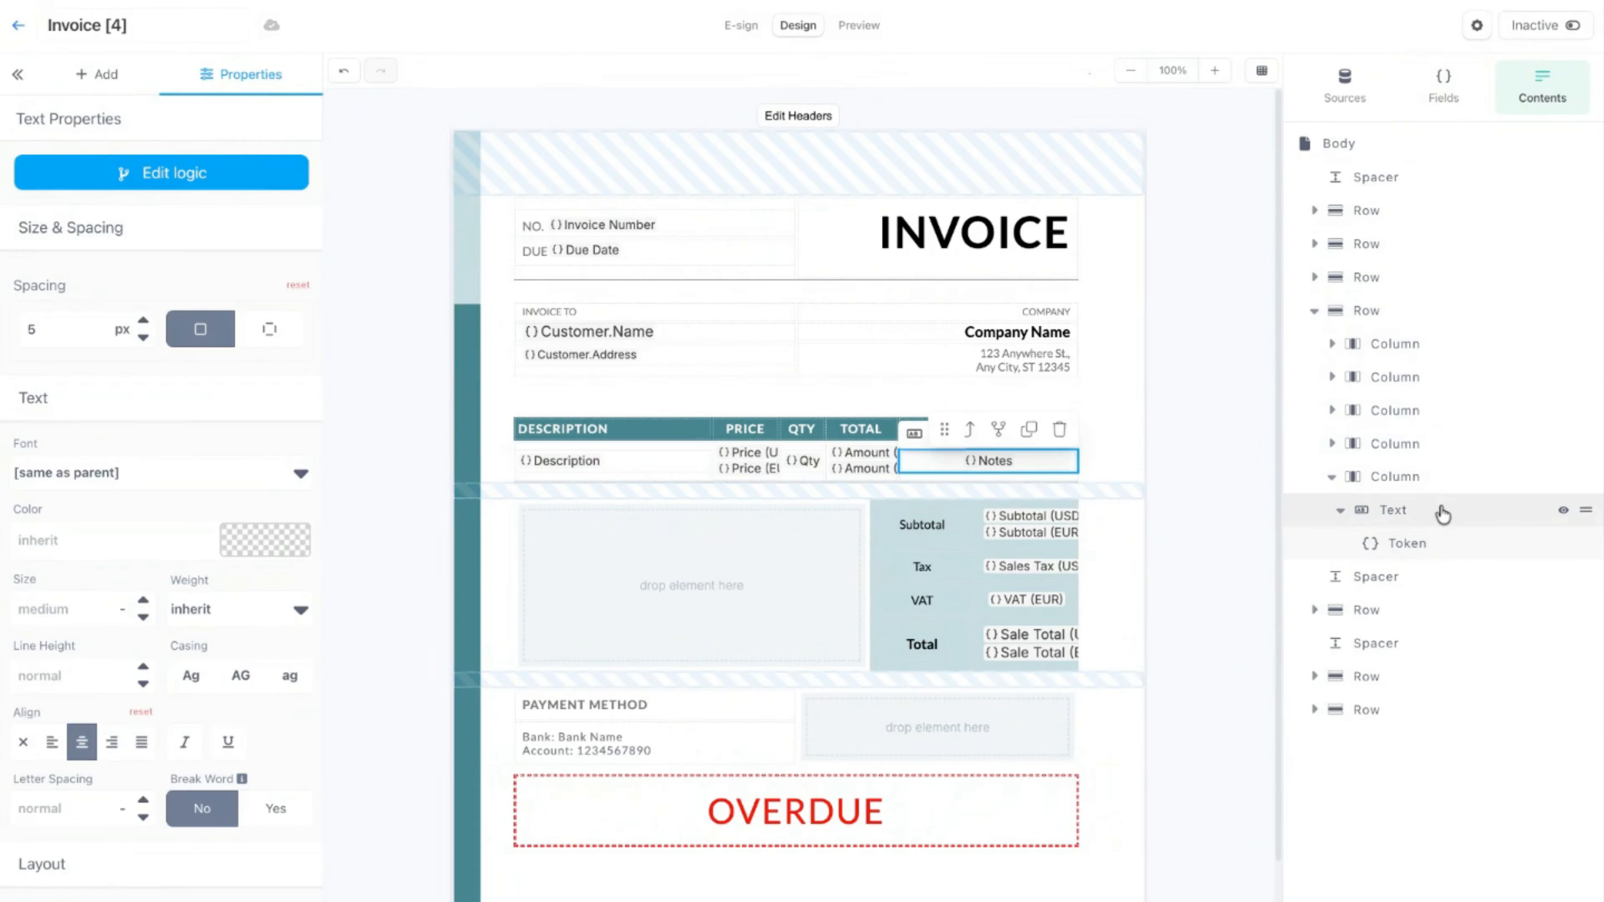
{"action": "left_click", "coordinate": [1439, 552]}
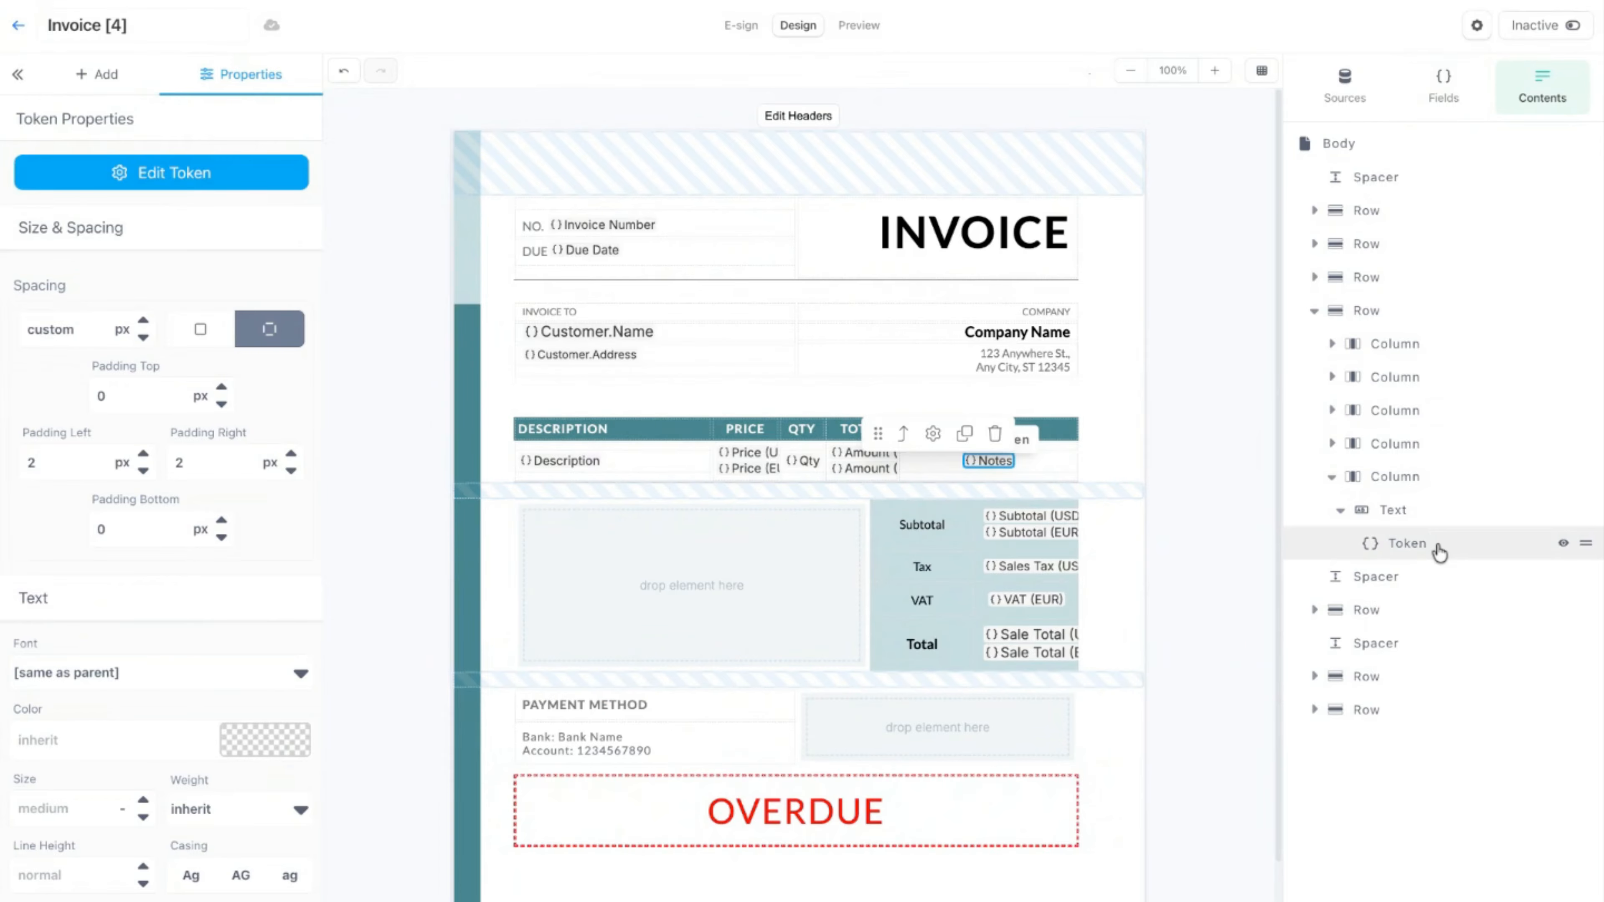
{"action": "left_click", "coordinate": [1139, 359]}
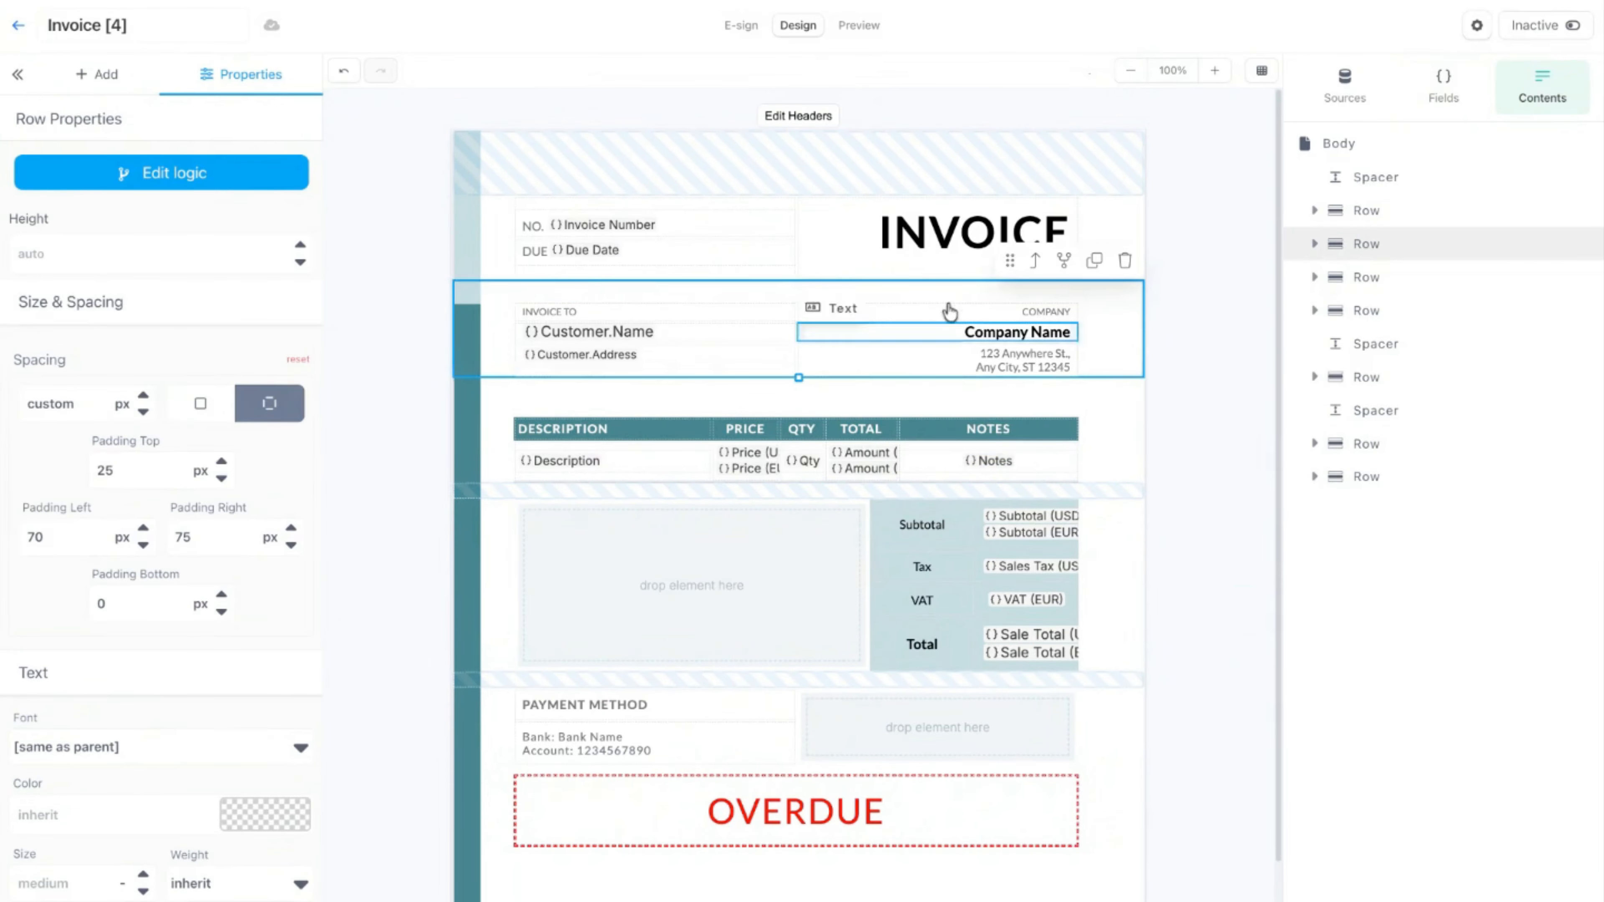
Step: Preview the invoice with the Airtable test record INV-2026-2 to check its Notes column, and return to the design view
{"action": "left_click", "coordinate": [875, 26]}
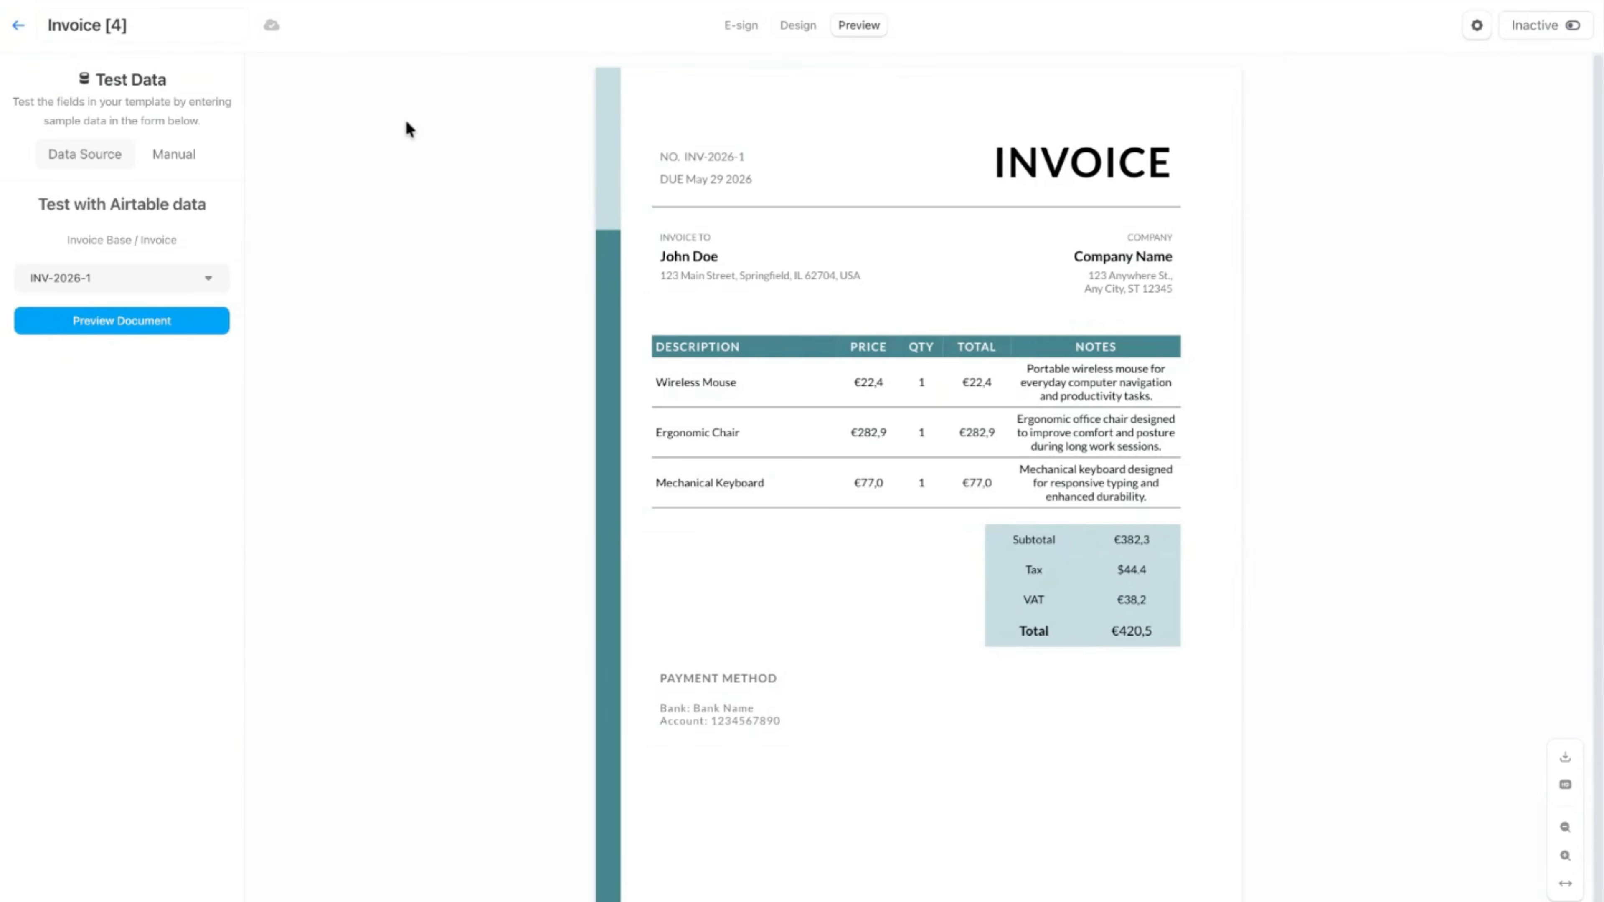
{"action": "left_click", "coordinate": [183, 278]}
{"action": "left_click", "coordinate": [136, 360]}
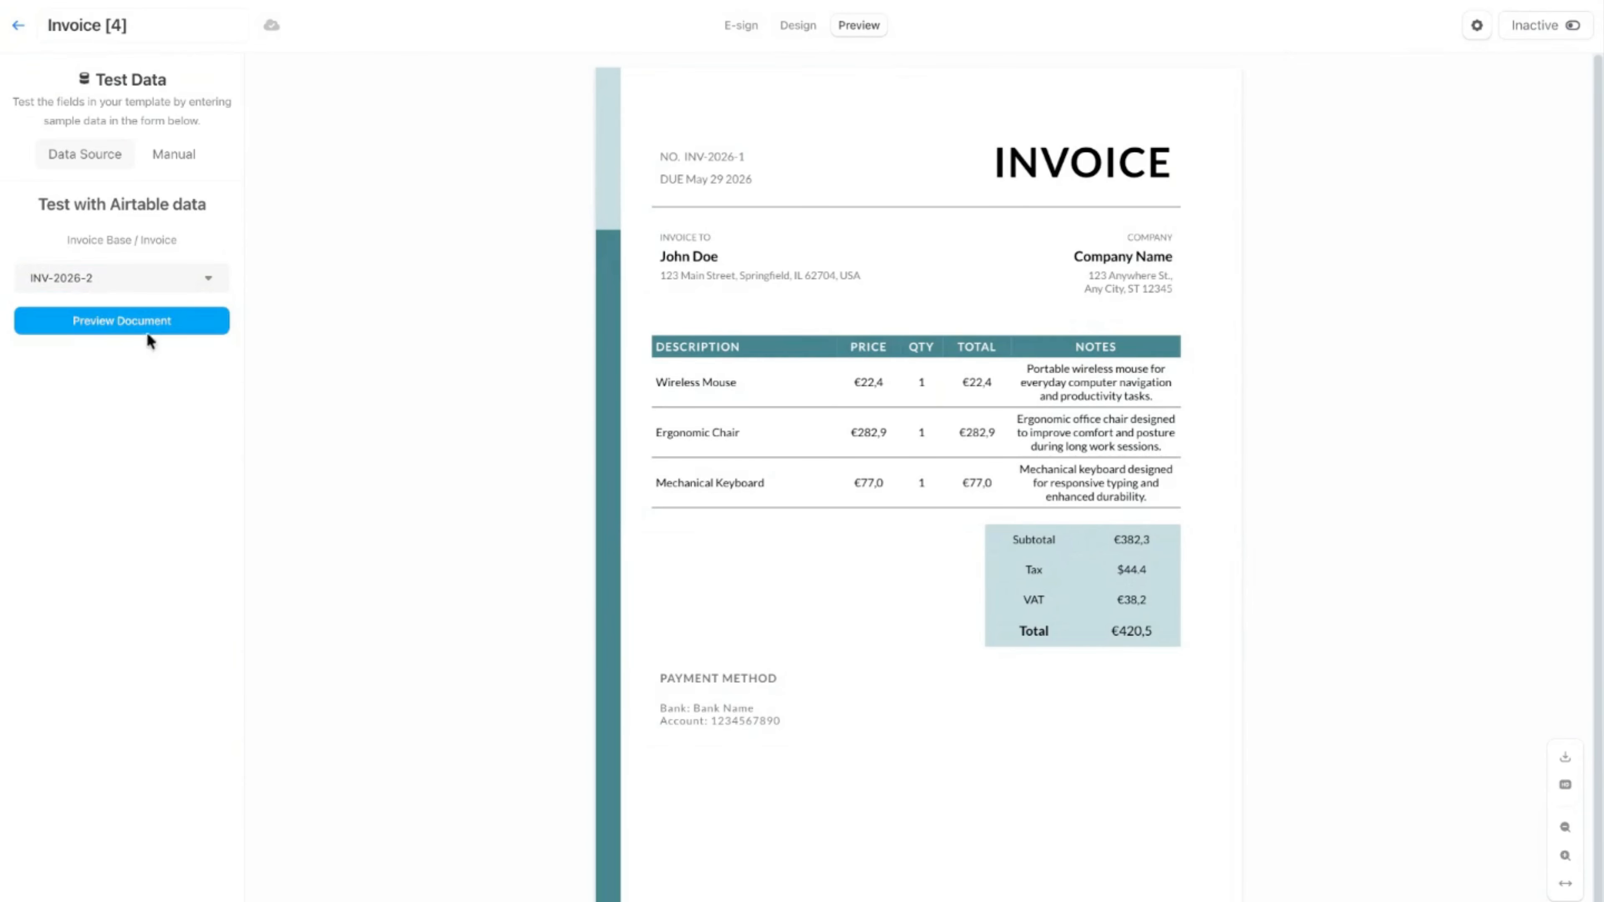
{"action": "left_click", "coordinate": [148, 331]}
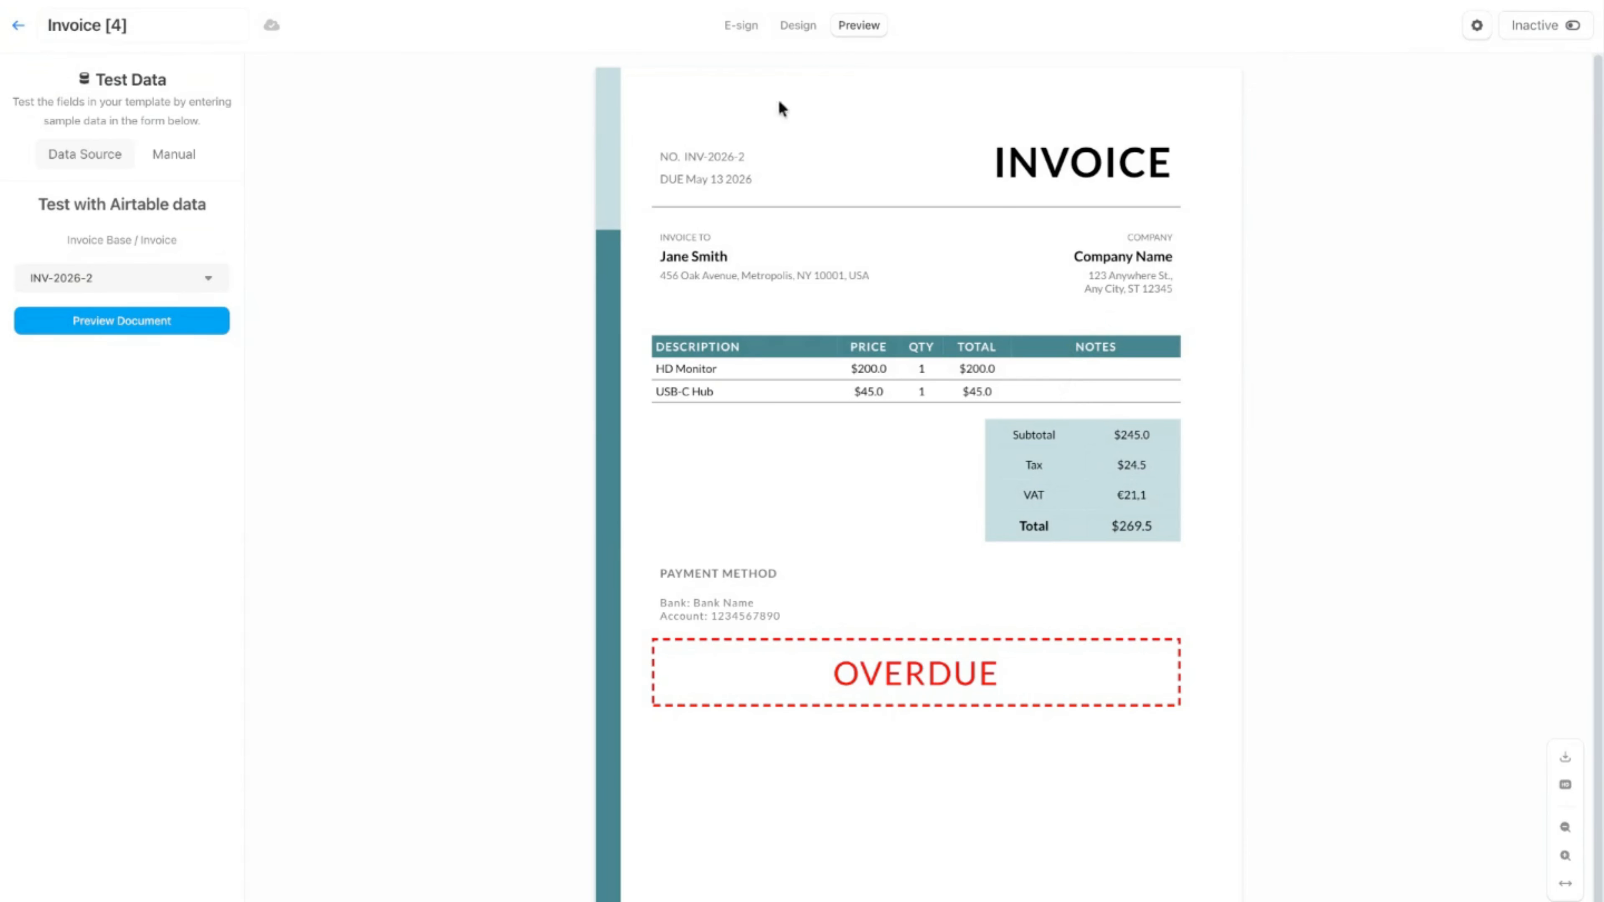
{"action": "left_click", "coordinate": [794, 28]}
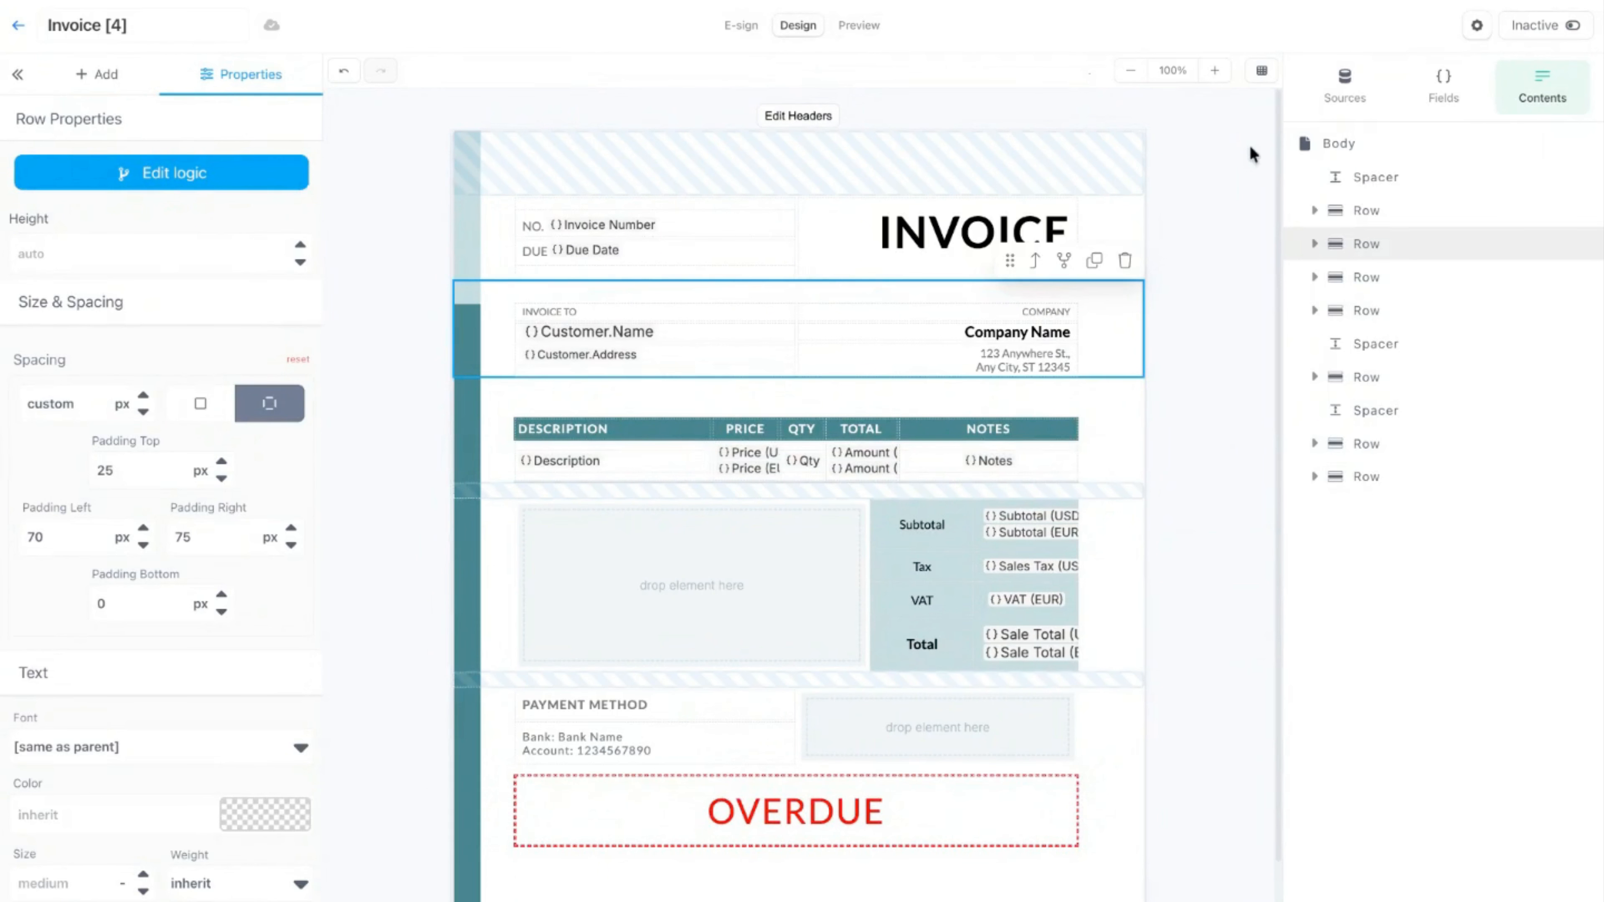
{"action": "left_click", "coordinate": [1026, 431]}
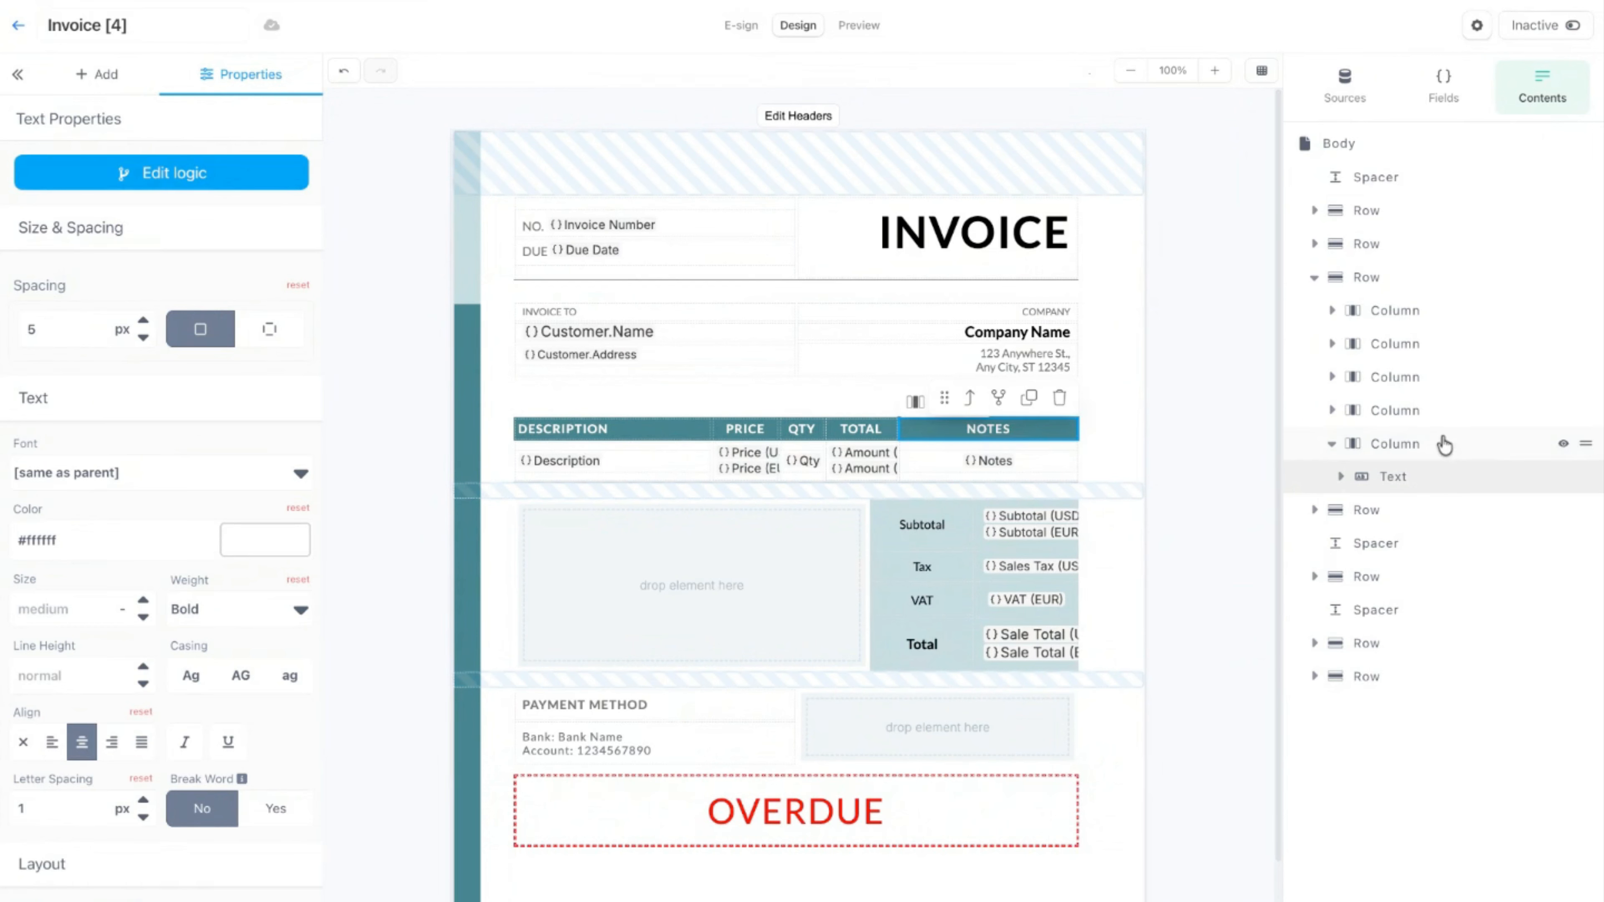
{"action": "left_click", "coordinate": [971, 402]}
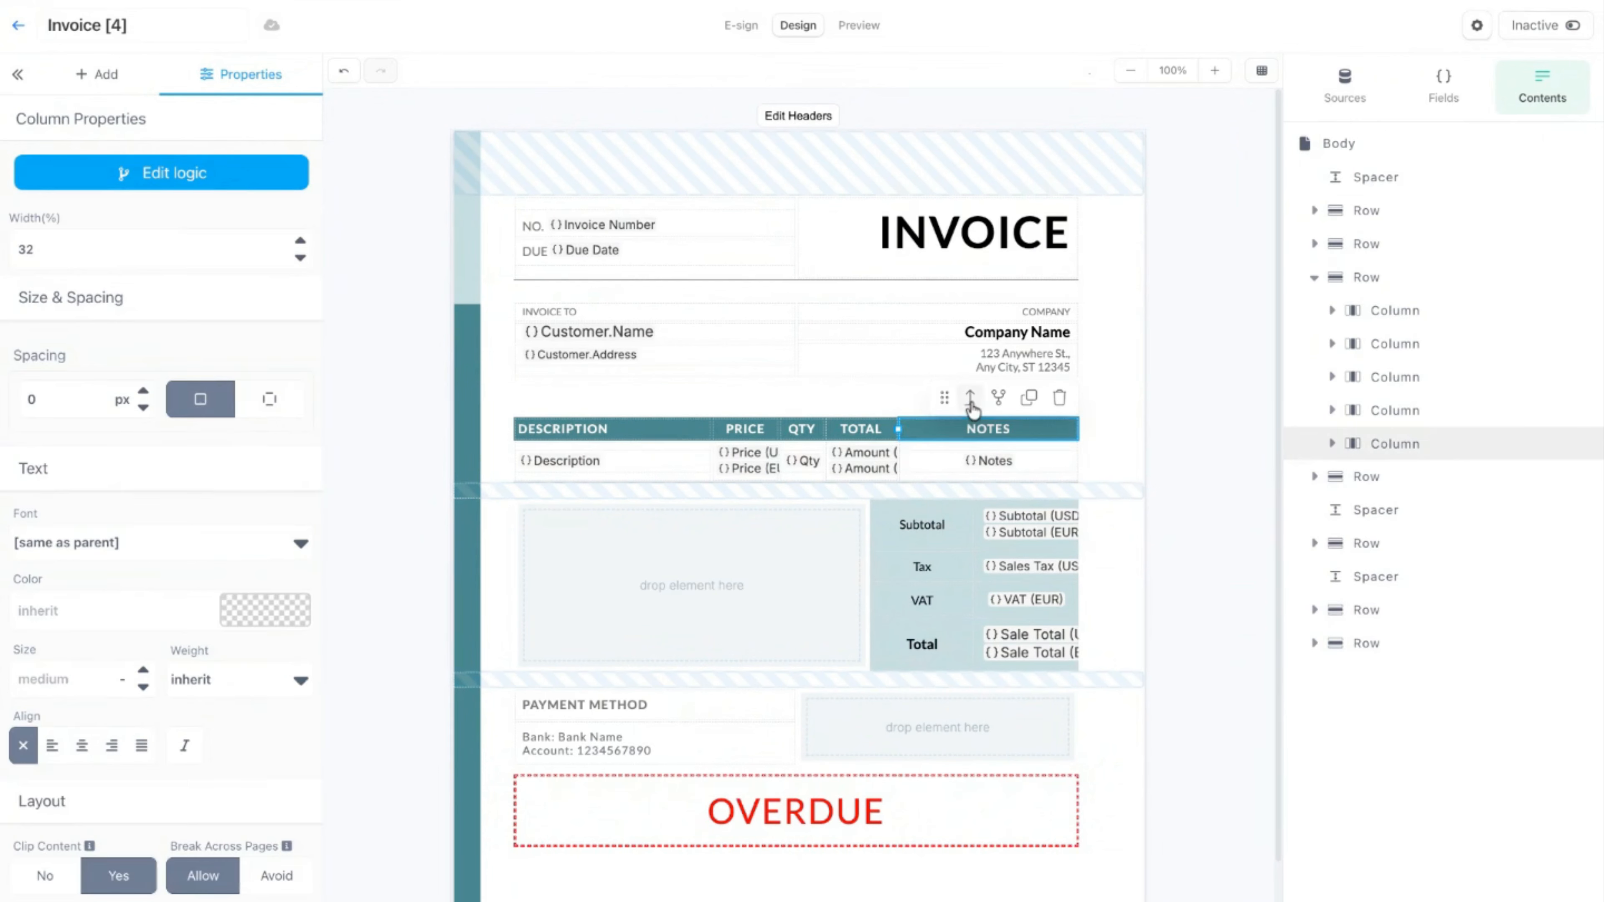
{"action": "left_click", "coordinate": [997, 402]}
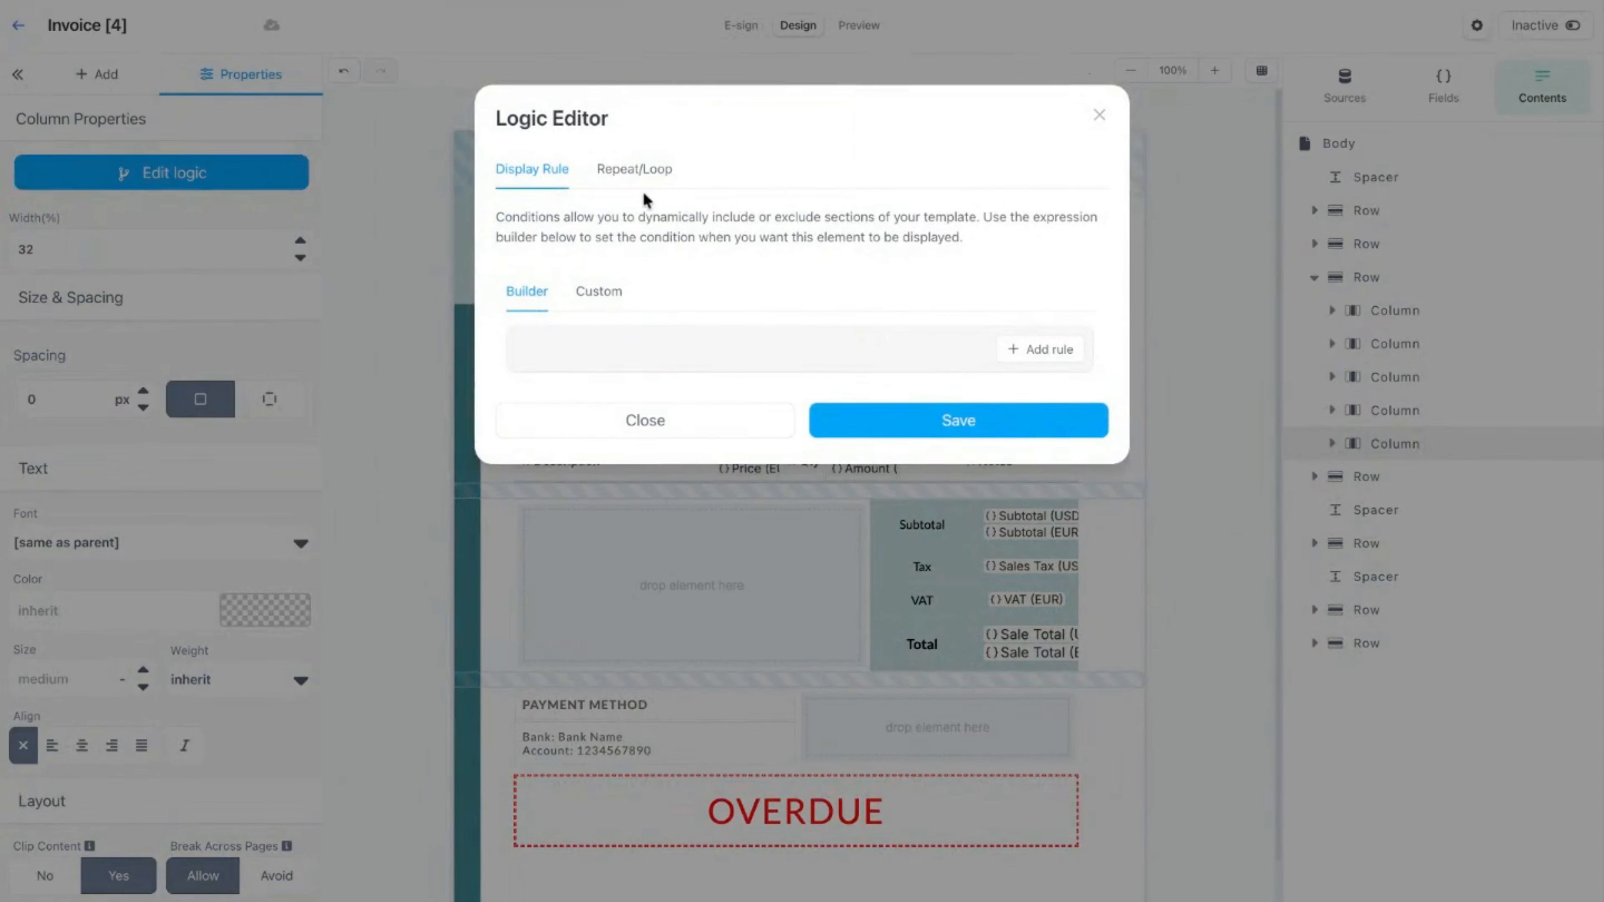
{"action": "left_click", "coordinate": [1009, 351]}
{"action": "left_click", "coordinate": [612, 411]}
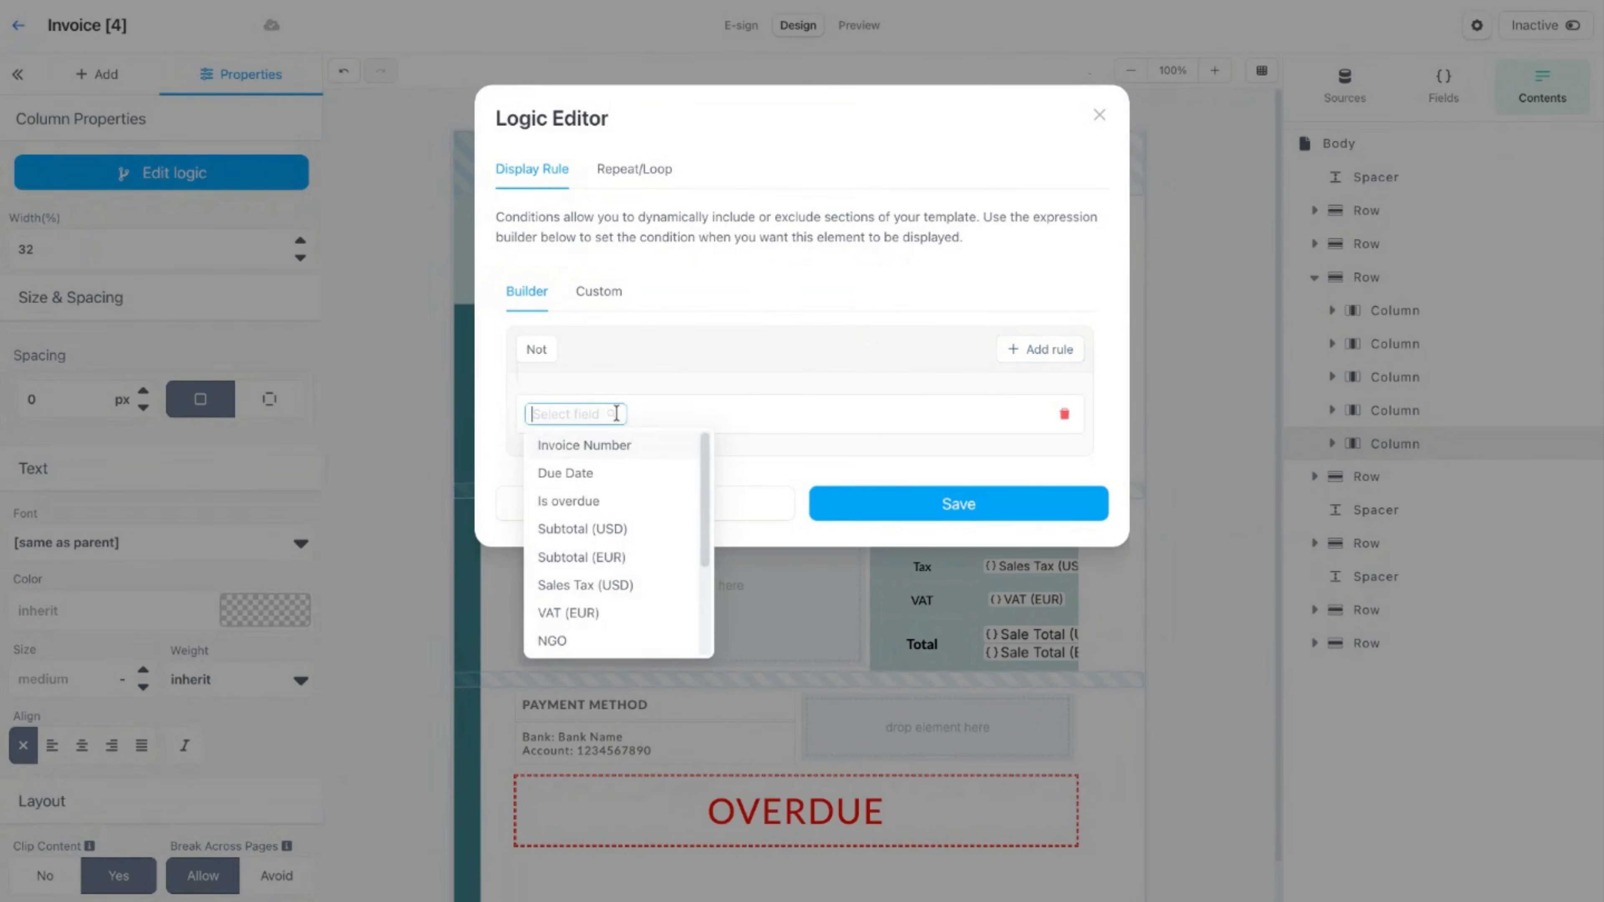
{"action": "scroll", "coordinate": [618, 513], "scroll_direction": "down", "scroll_amount": 1}
{"action": "scroll", "coordinate": [619, 514], "scroll_direction": "up", "scroll_amount": 1}
{"action": "scroll", "coordinate": [621, 515], "scroll_direction": "up", "scroll_amount": 1}
{"action": "left_click", "coordinate": [1112, 417]}
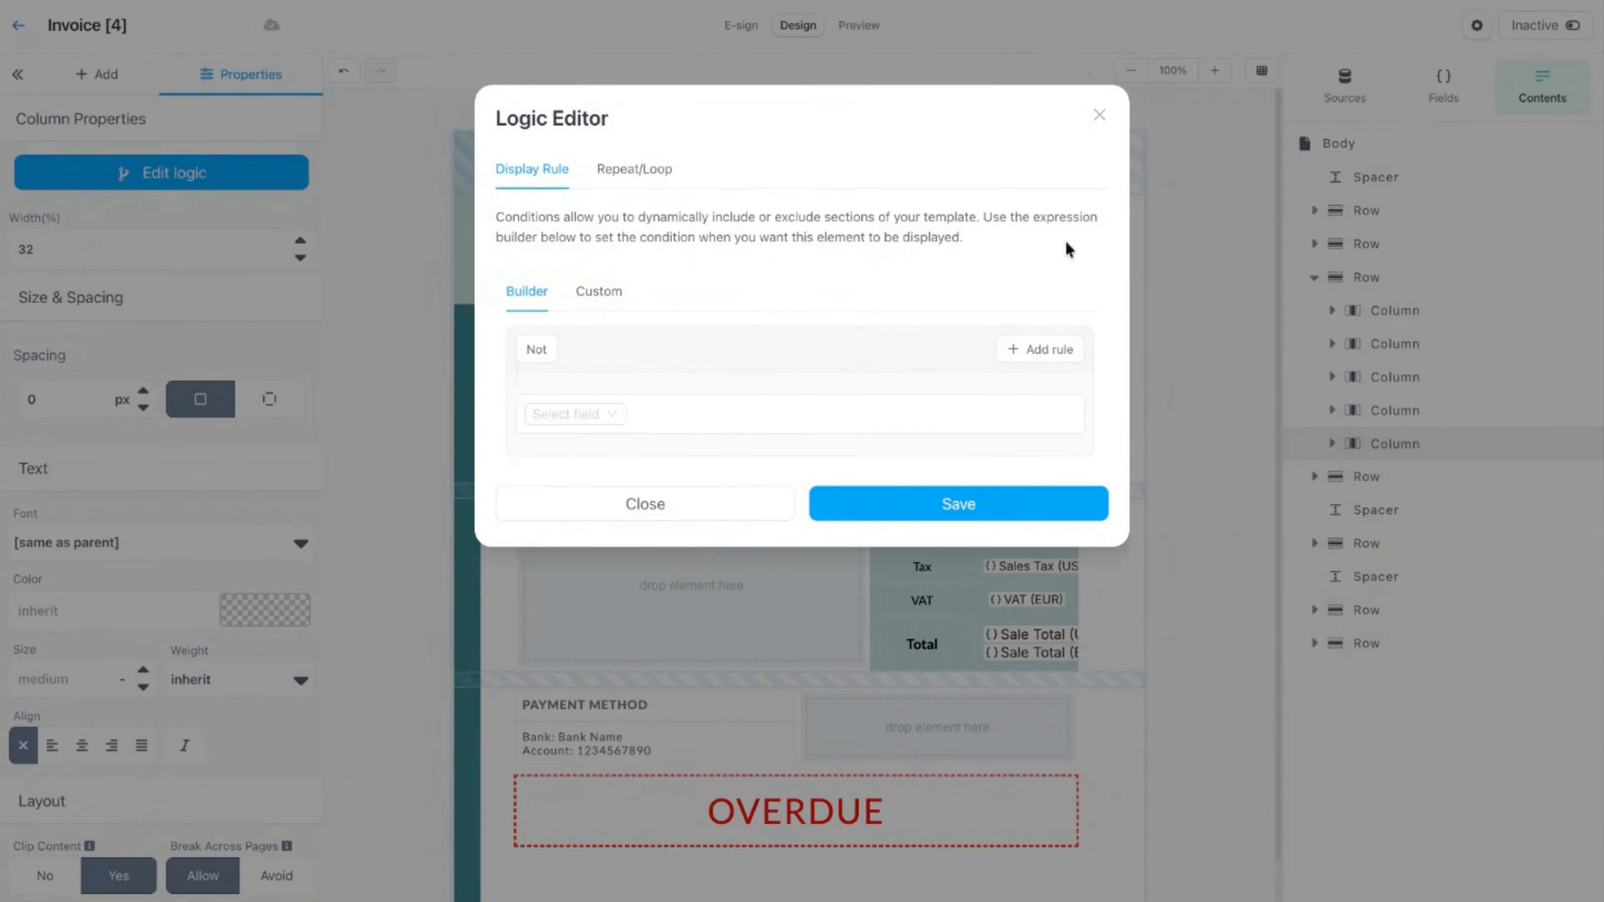
{"action": "left_click", "coordinate": [1104, 115]}
Step: Expand the Line Items fields for reference and start a display rule on the Notes header column based on Line Items
{"action": "left_click", "coordinate": [1443, 92]}
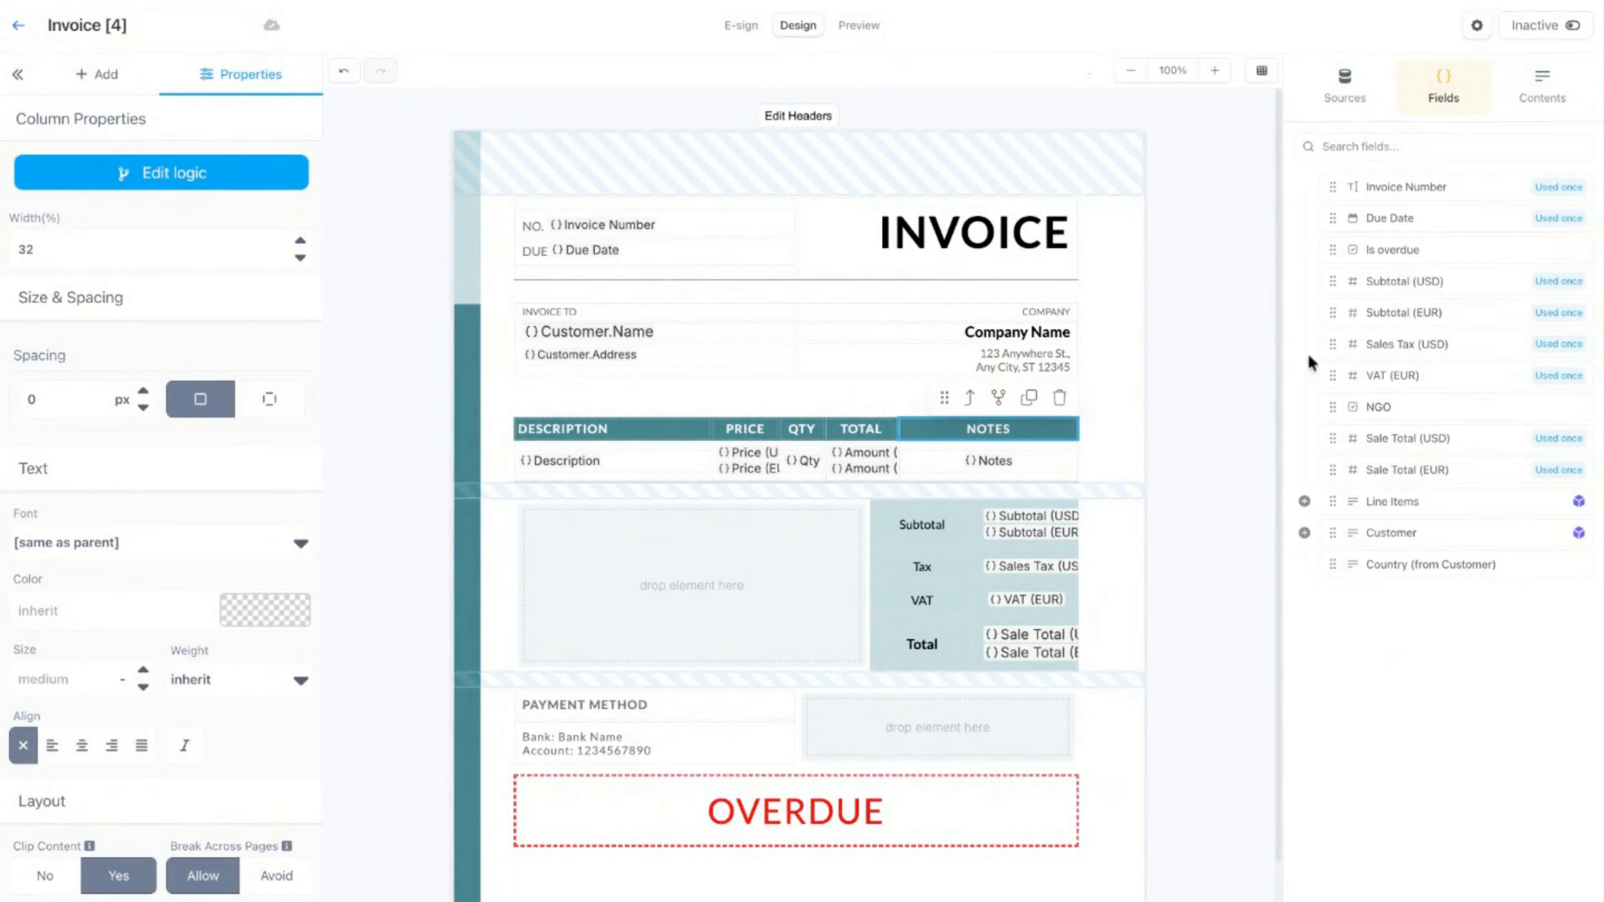
{"action": "left_click", "coordinate": [1304, 501]}
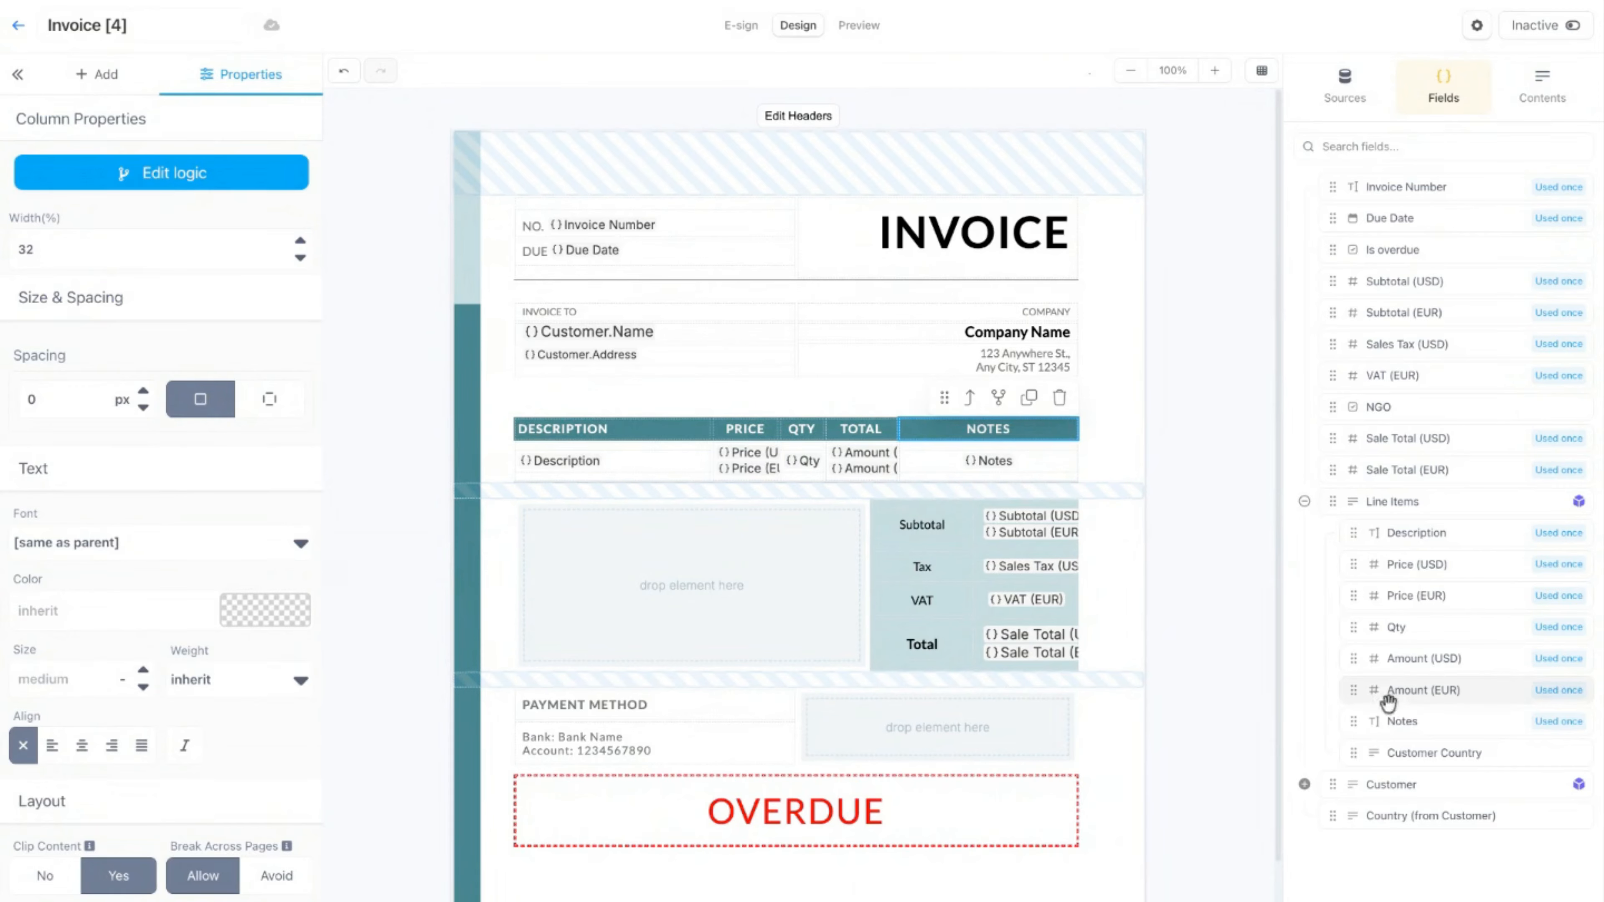
{"action": "left_click", "coordinate": [1021, 434]}
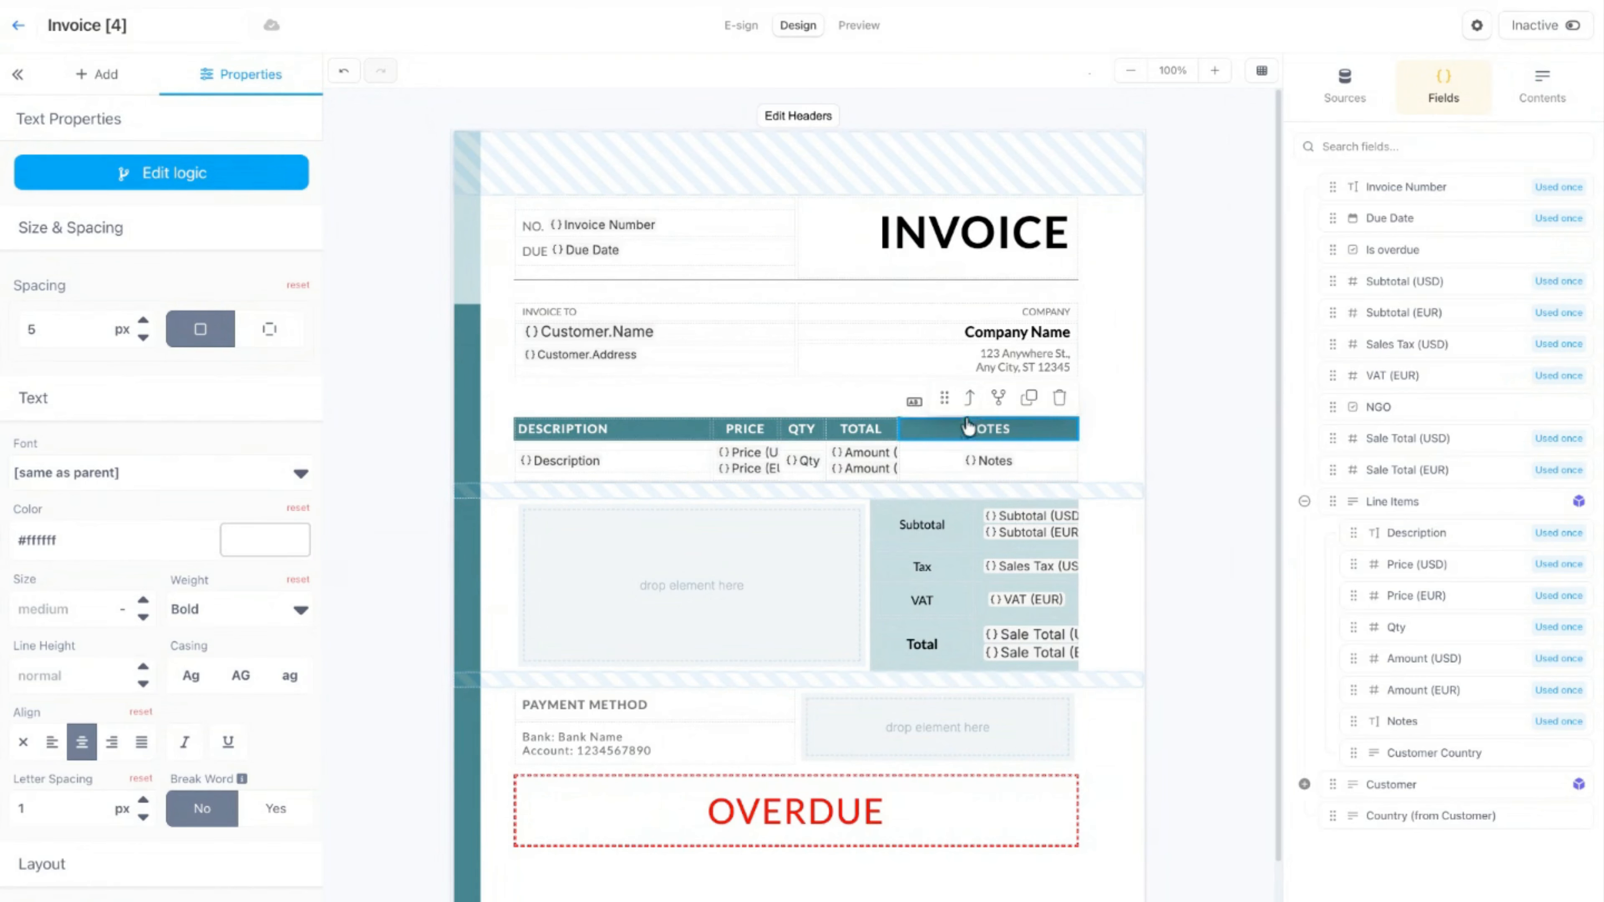
{"action": "left_click", "coordinate": [998, 398]}
{"action": "left_click", "coordinate": [998, 398]}
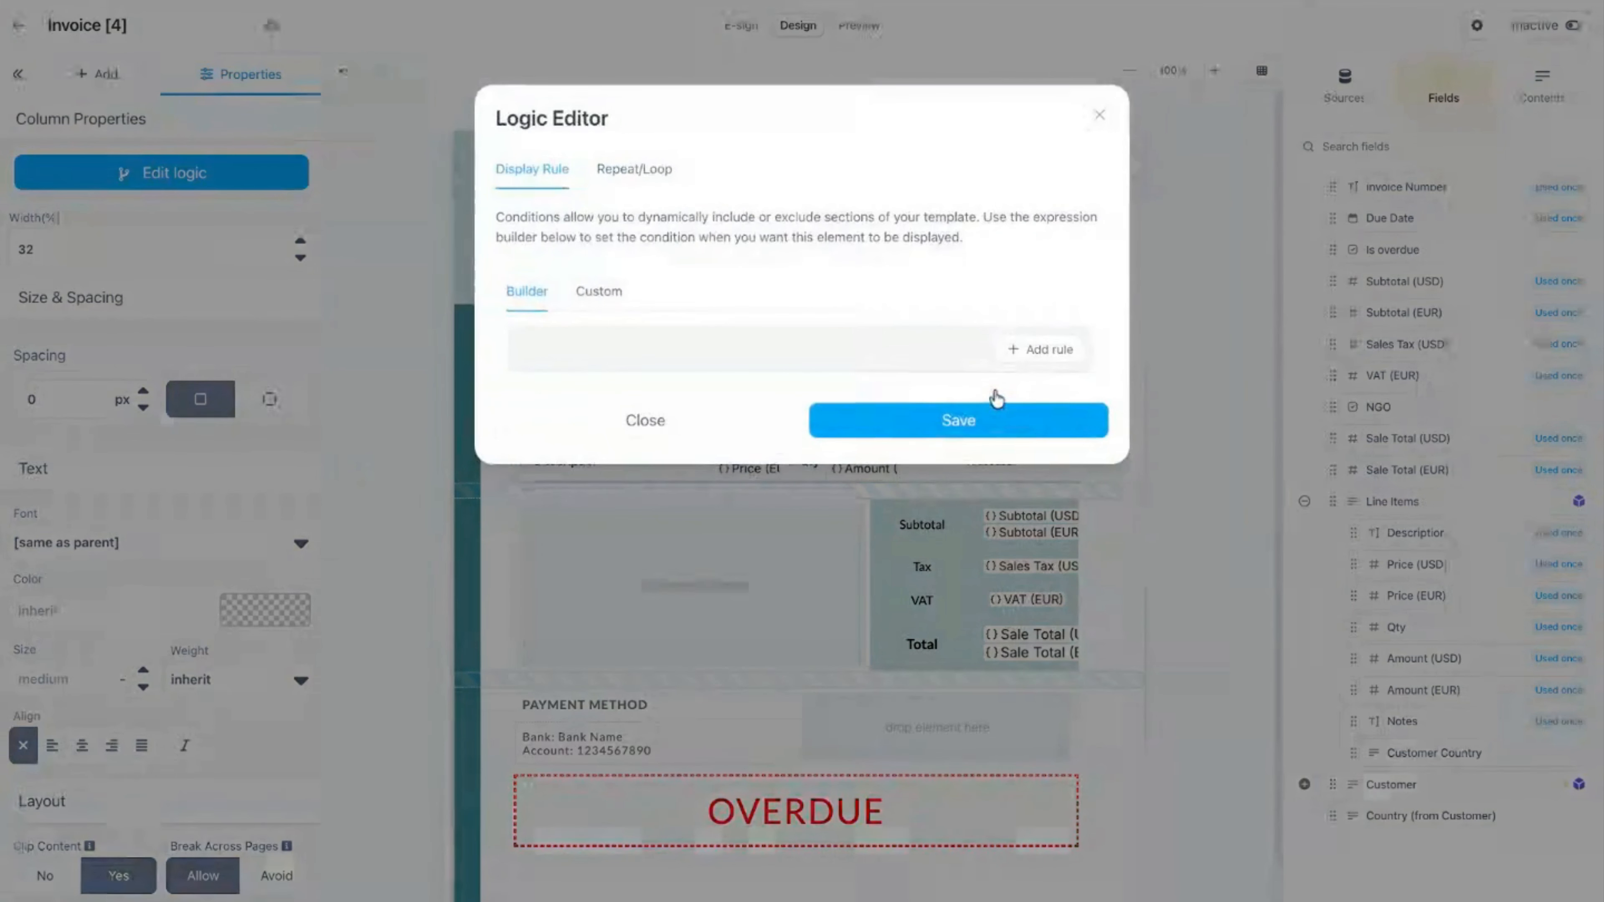
{"action": "left_click", "coordinate": [1038, 350]}
{"action": "left_click", "coordinate": [609, 414]}
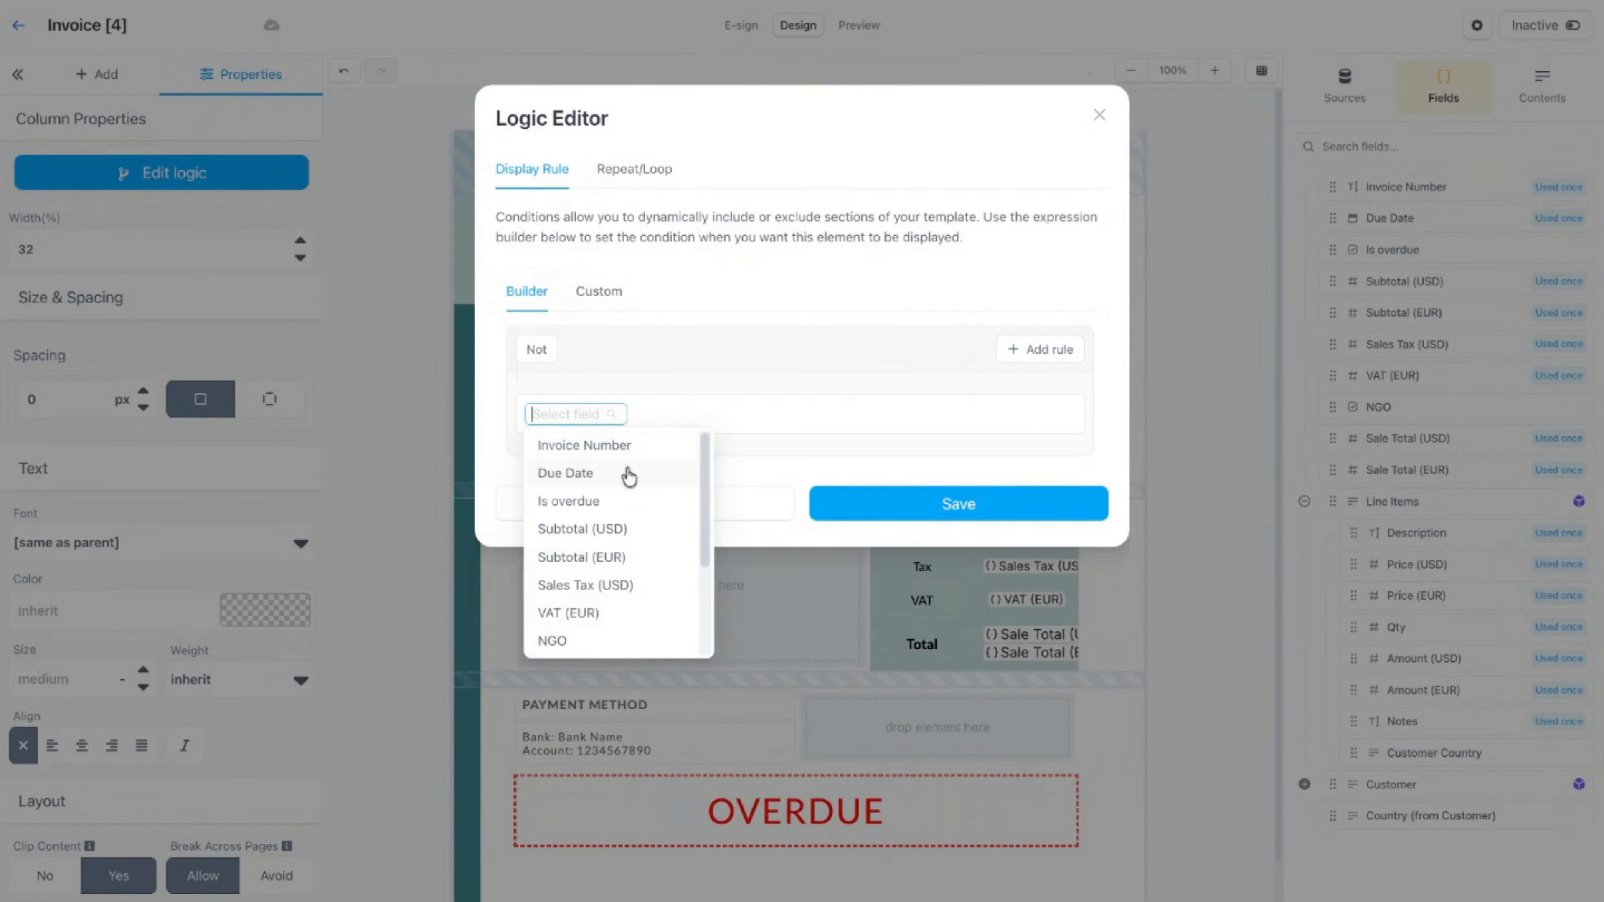
{"action": "scroll", "coordinate": [670, 470], "scroll_direction": "down", "scroll_amount": 1}
{"action": "left_click", "coordinate": [768, 459]}
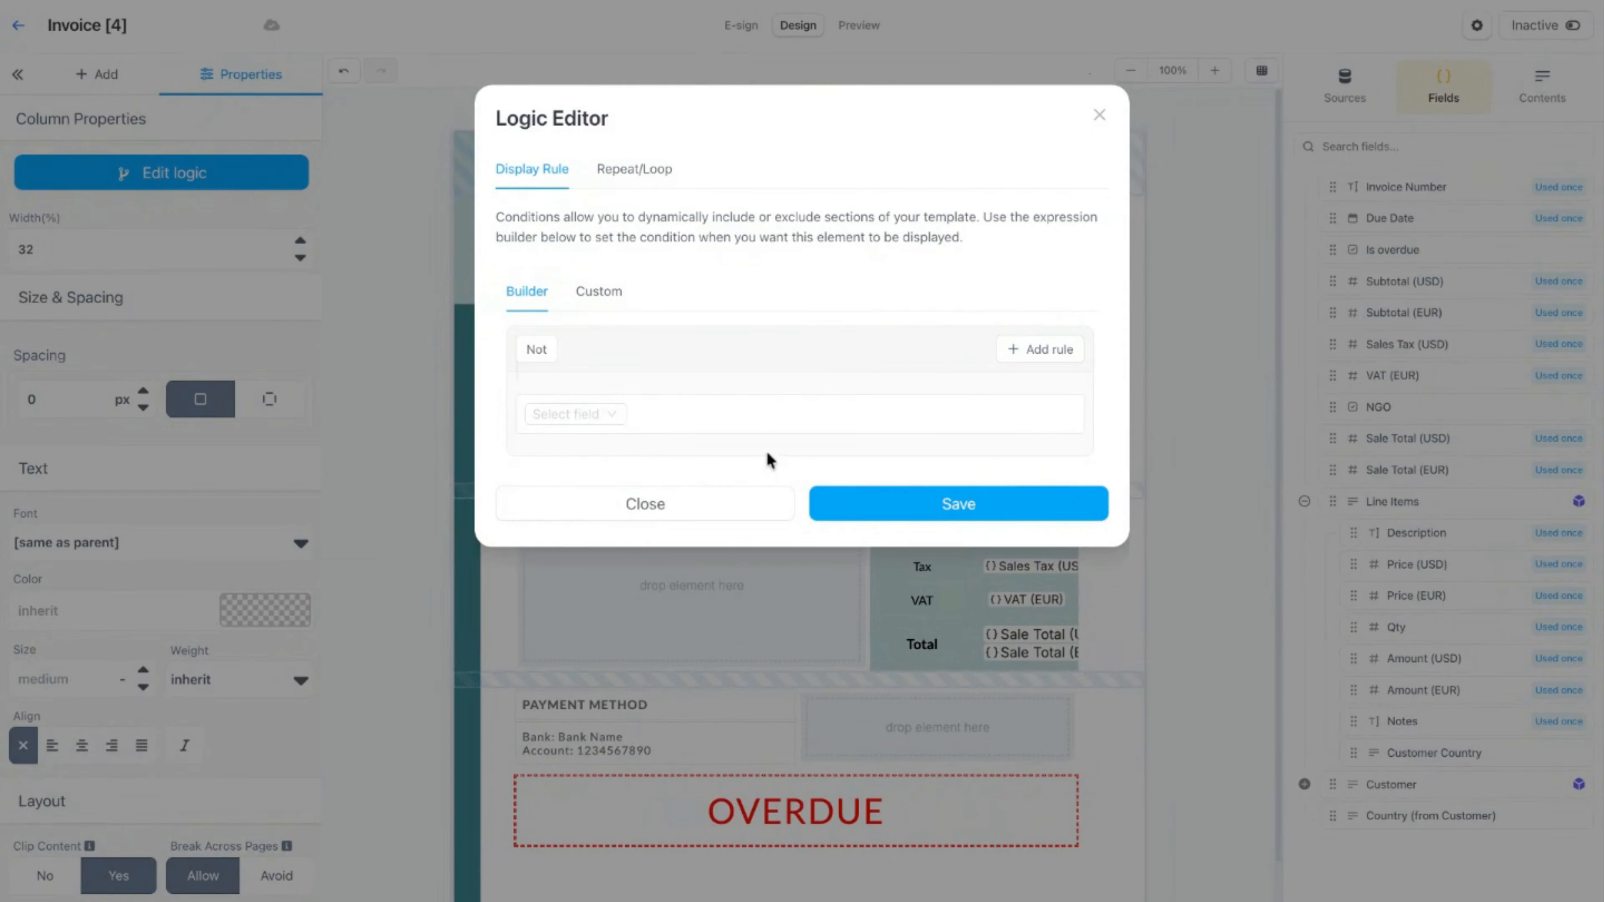
{"action": "left_click", "coordinate": [606, 416]}
{"action": "scroll", "coordinate": [611, 470], "scroll_direction": "up", "scroll_amount": 1}
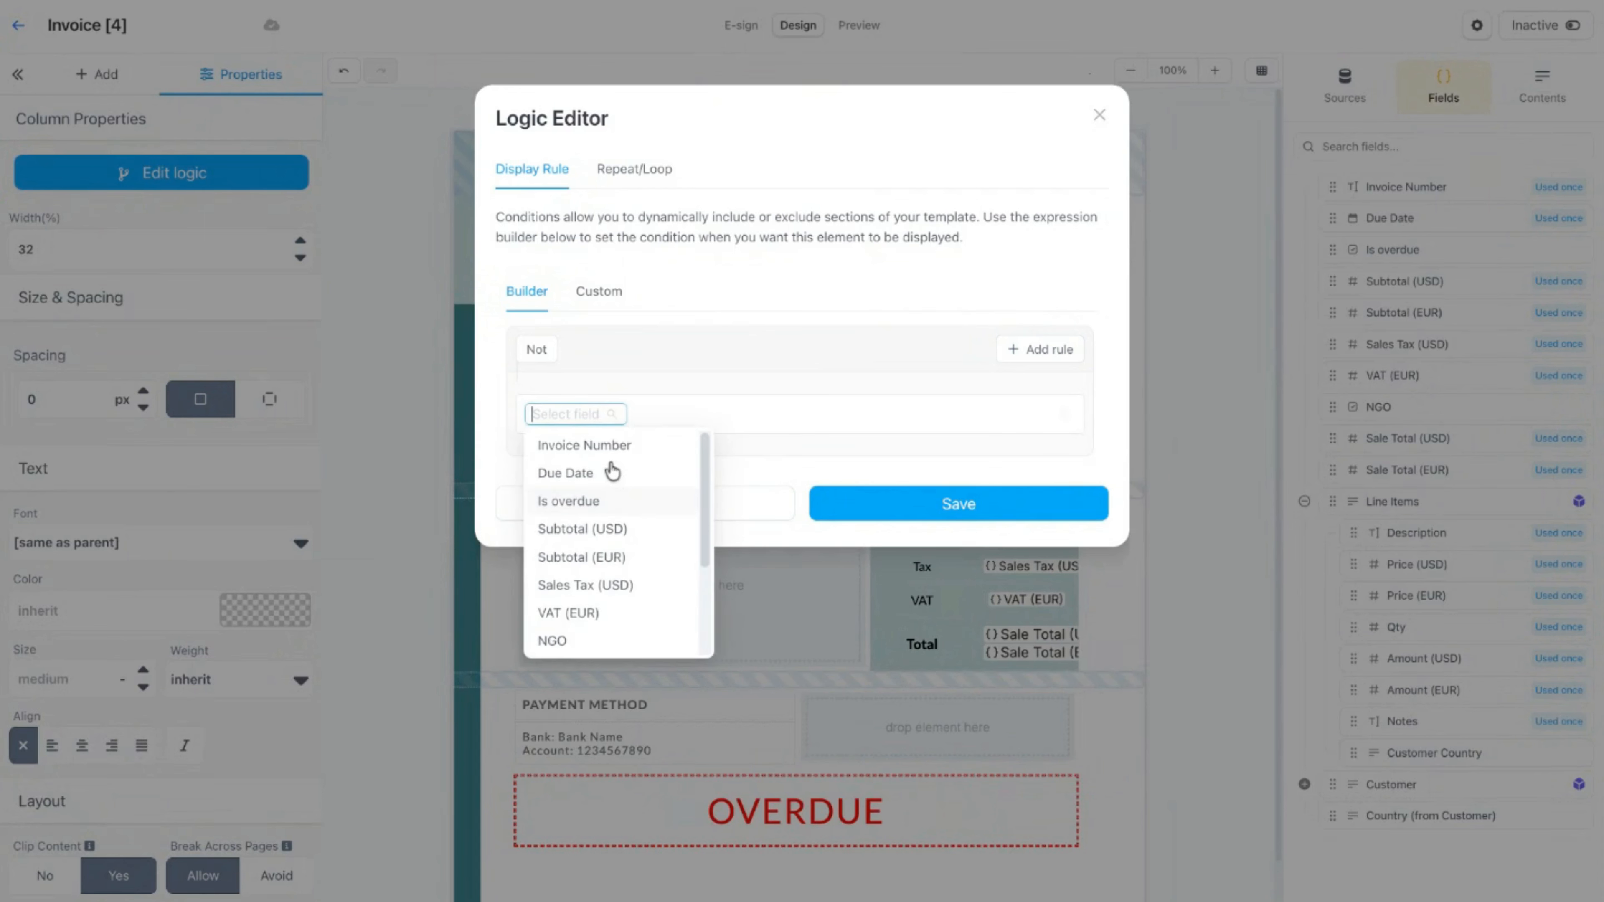
{"action": "scroll", "coordinate": [615, 467], "scroll_direction": "down", "scroll_amount": 3}
{"action": "left_click", "coordinate": [604, 584]}
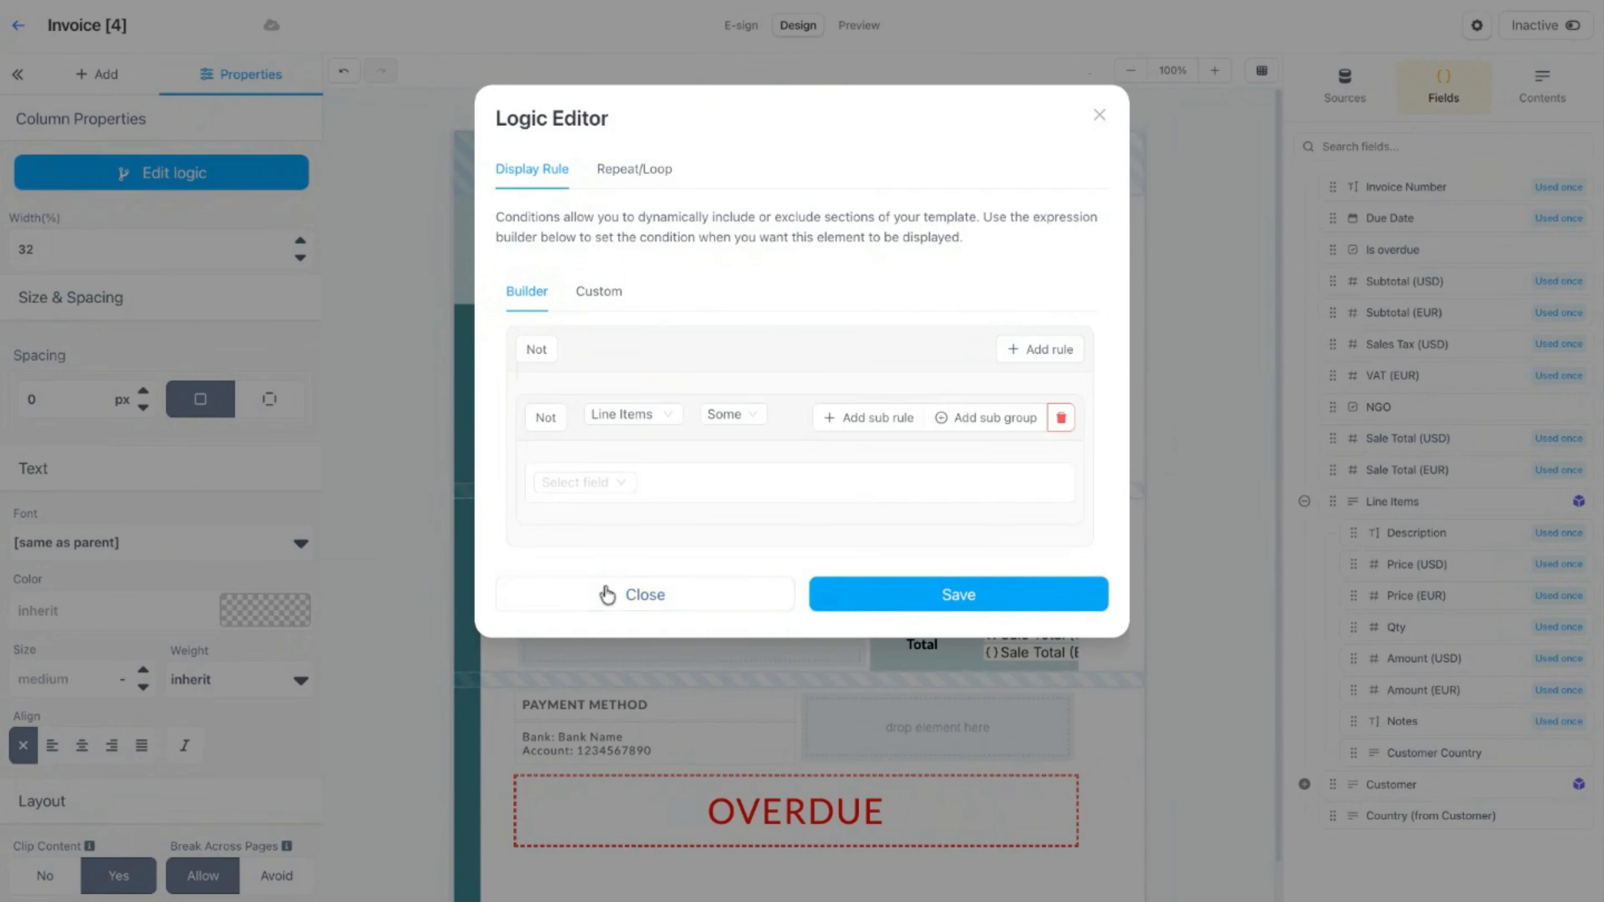
Step: Set the Line Items condition in the header column's display rule to Count != 0
{"action": "left_click", "coordinate": [733, 417]}
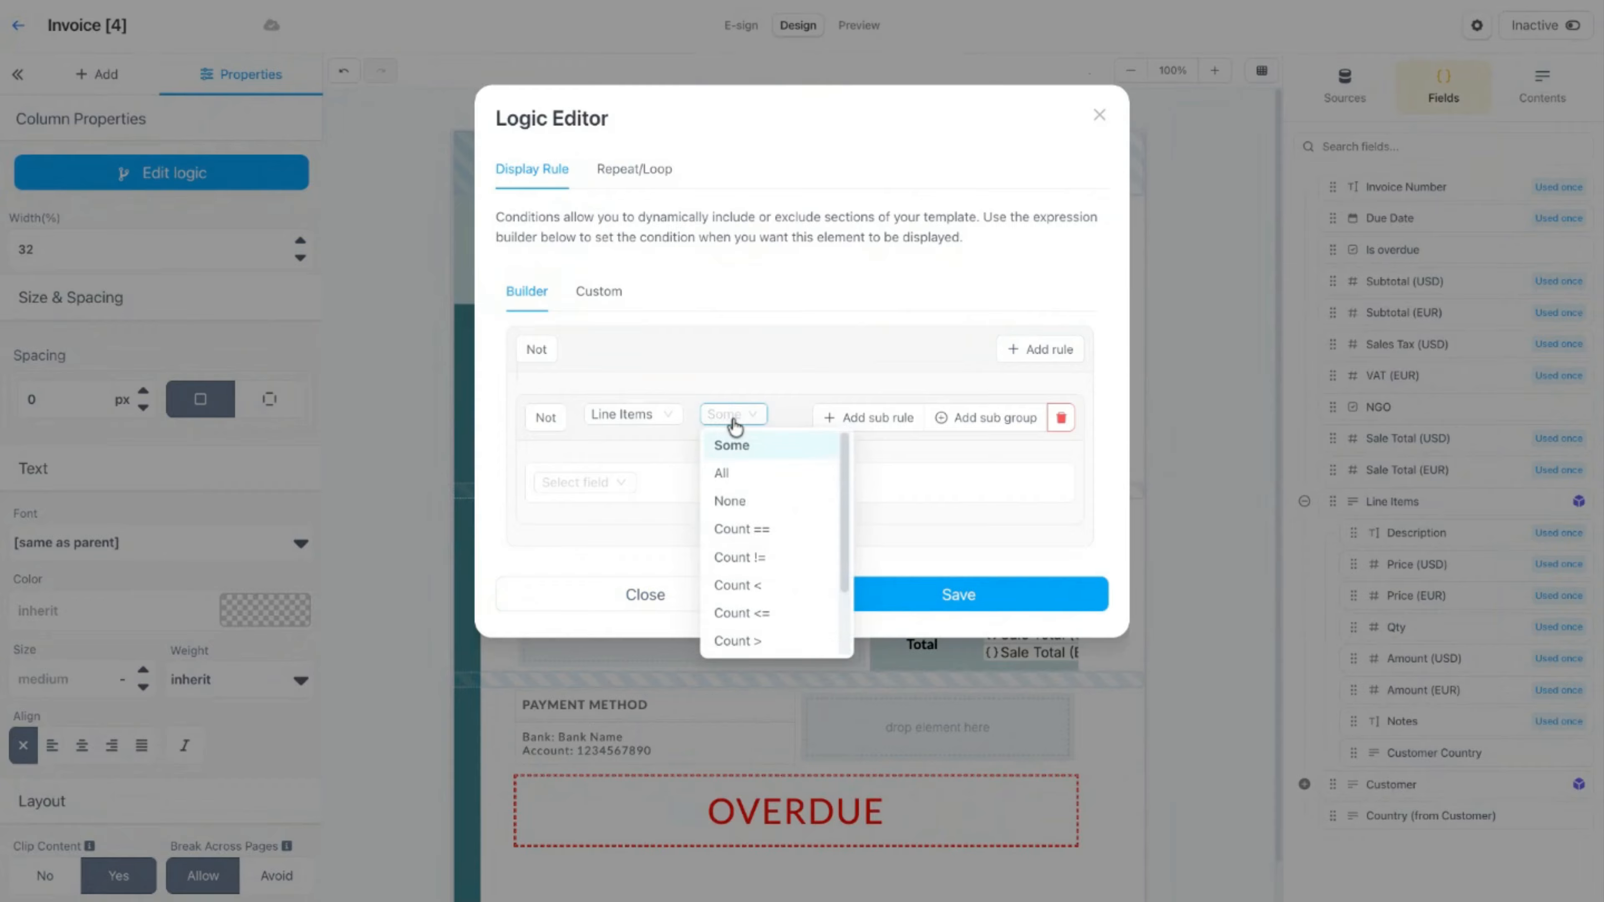
{"action": "left_click", "coordinate": [763, 557]}
{"action": "left_click", "coordinate": [823, 416]}
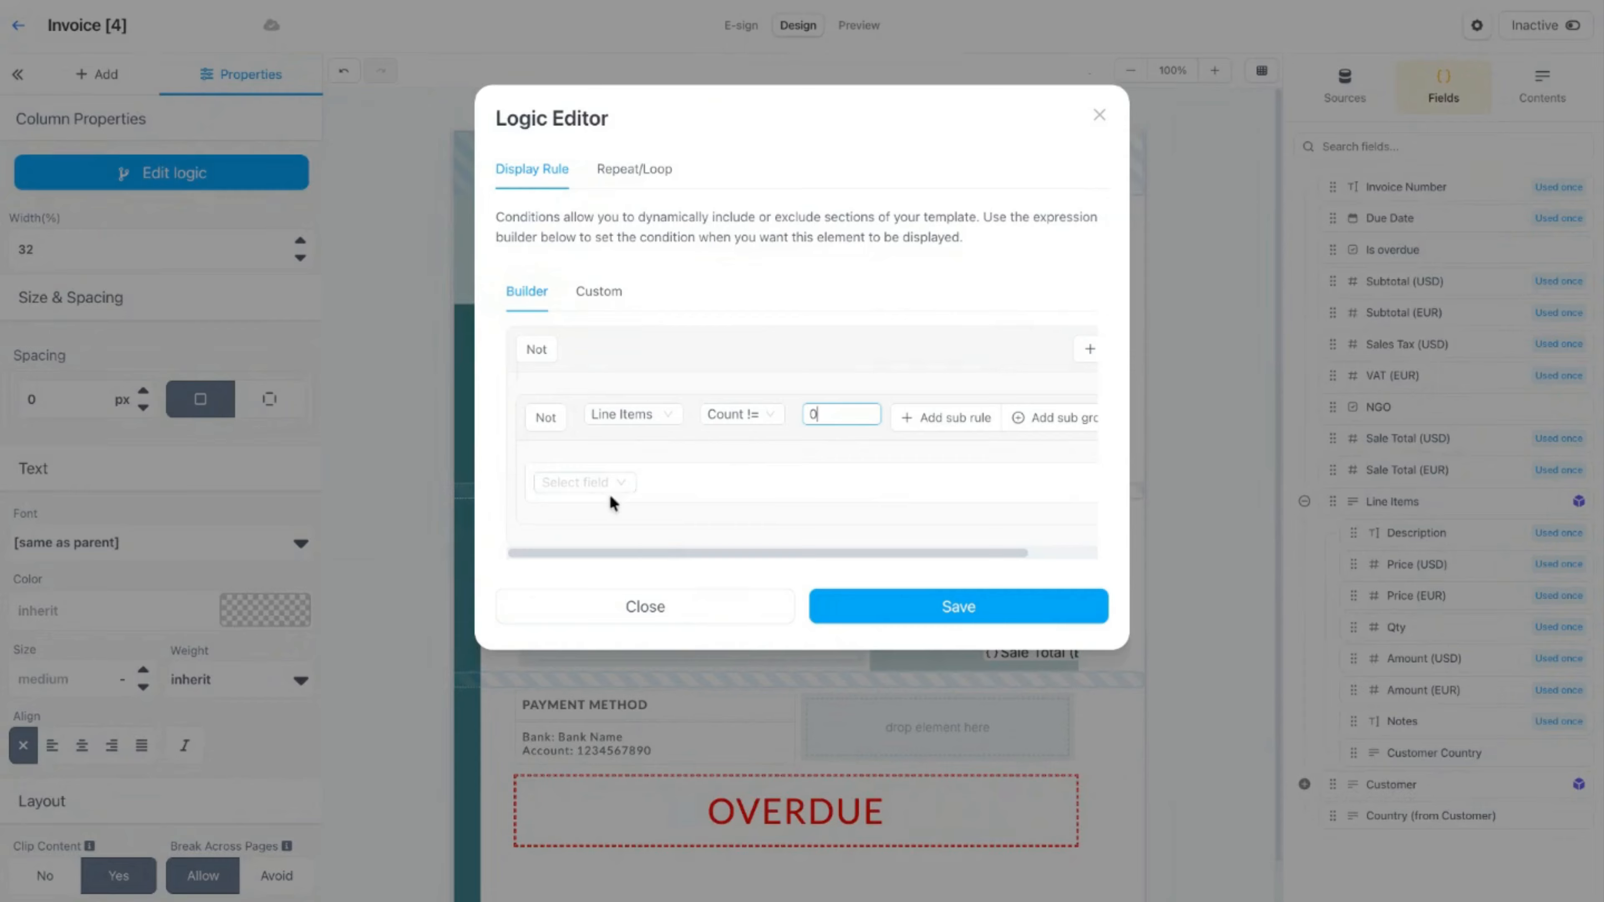
Step: Limit the counted line items to those where Notes Is not empty, and save the header column's display rule
{"action": "left_click", "coordinate": [620, 482]}
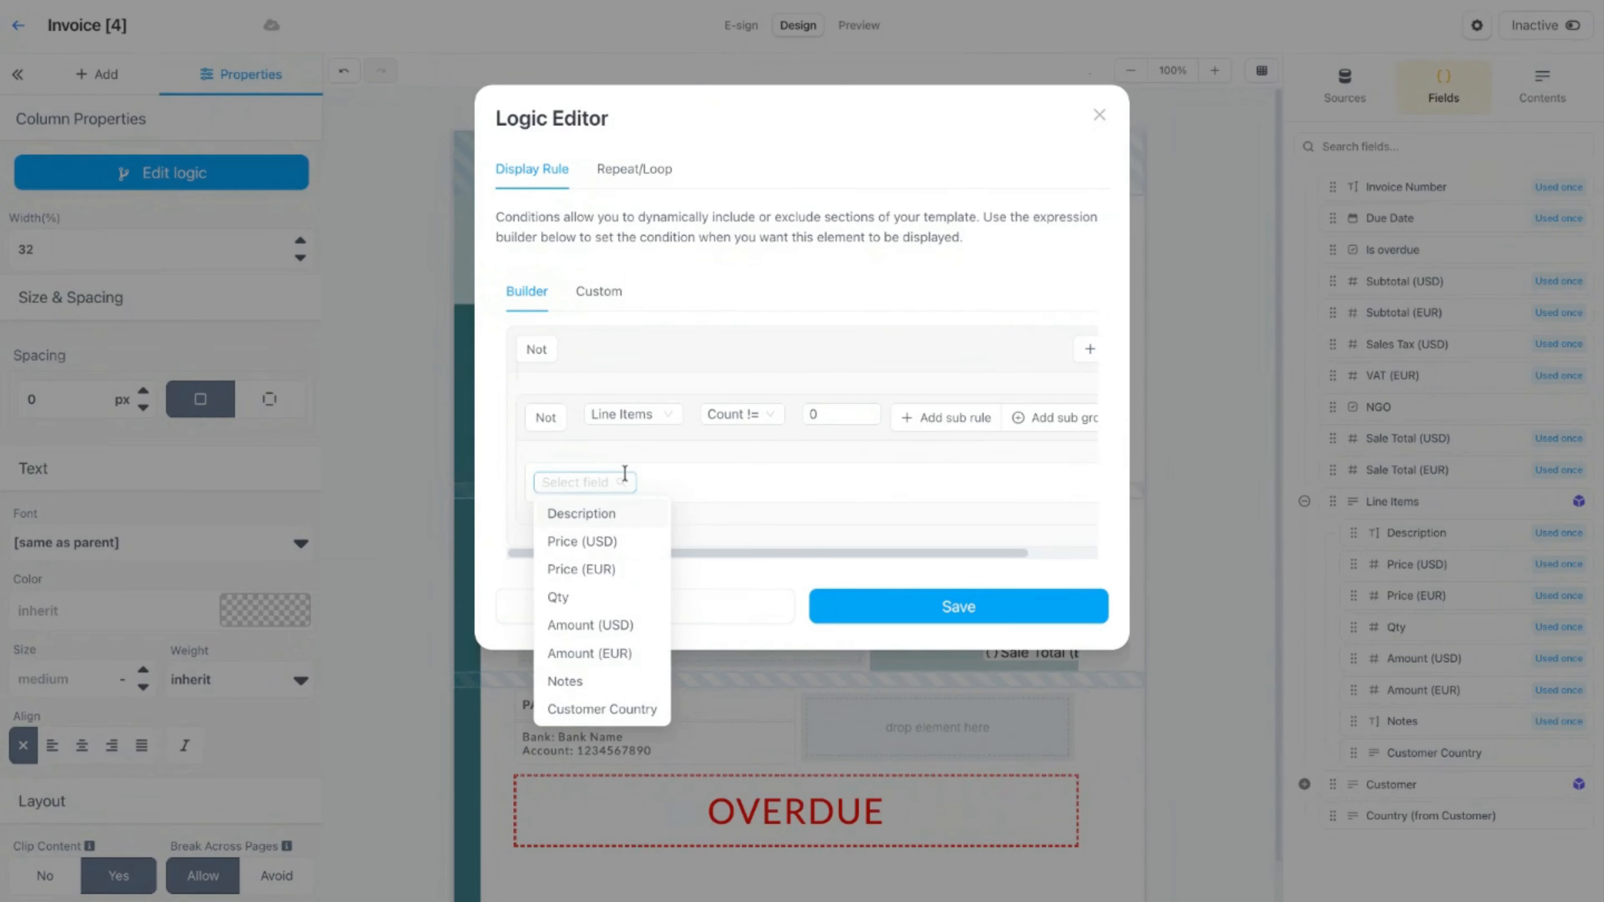
{"action": "left_click", "coordinate": [586, 681]}
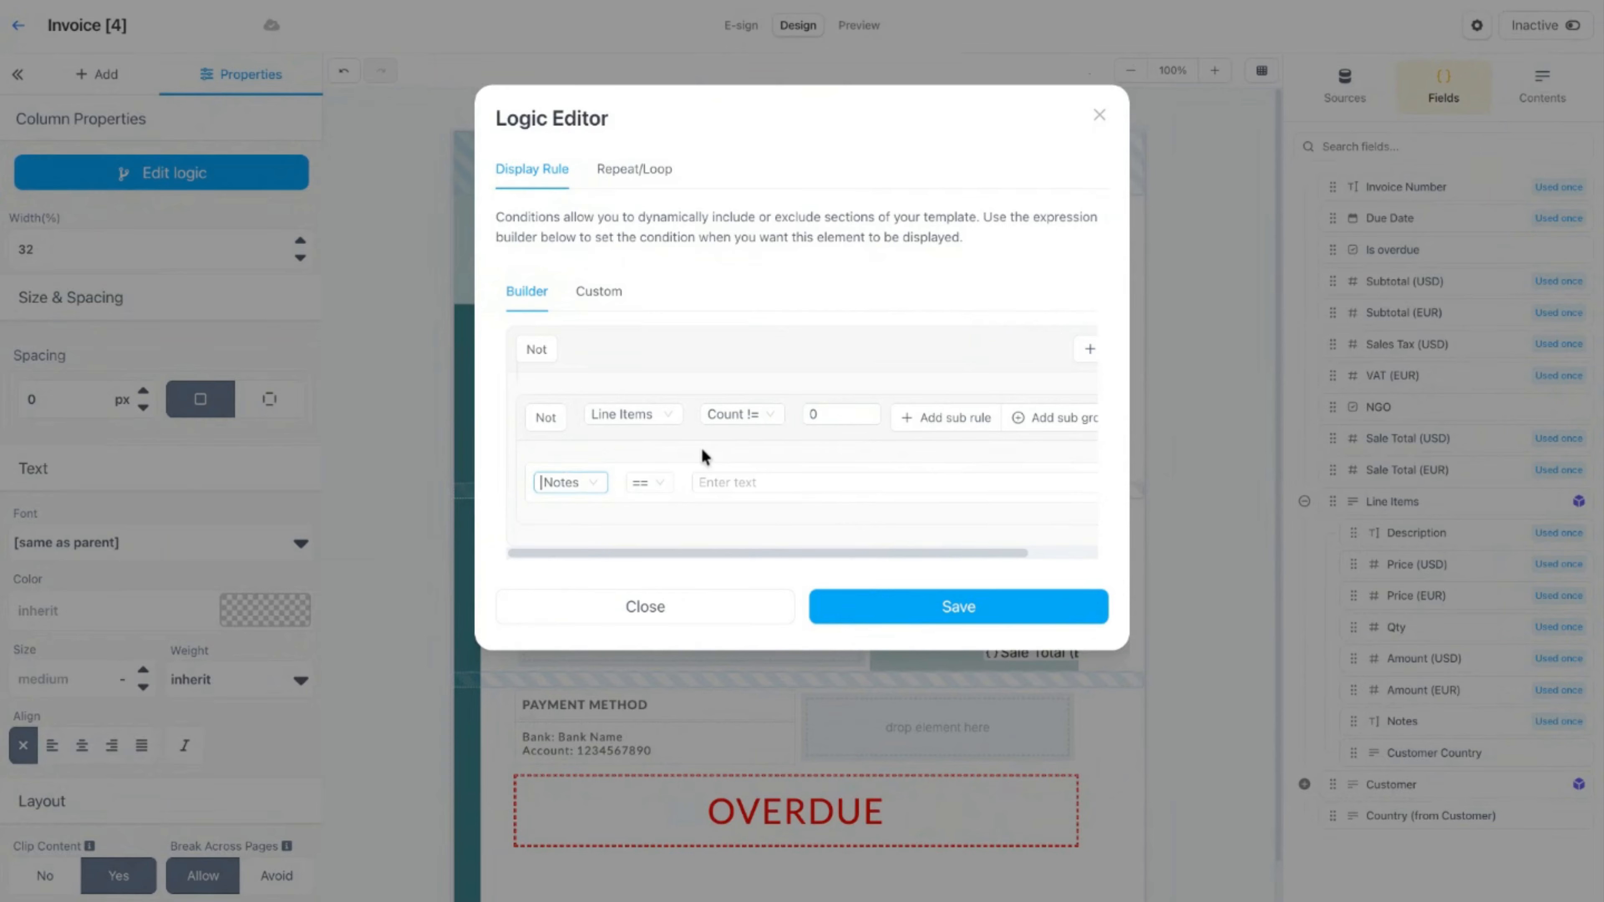
{"action": "left_click", "coordinate": [665, 483]}
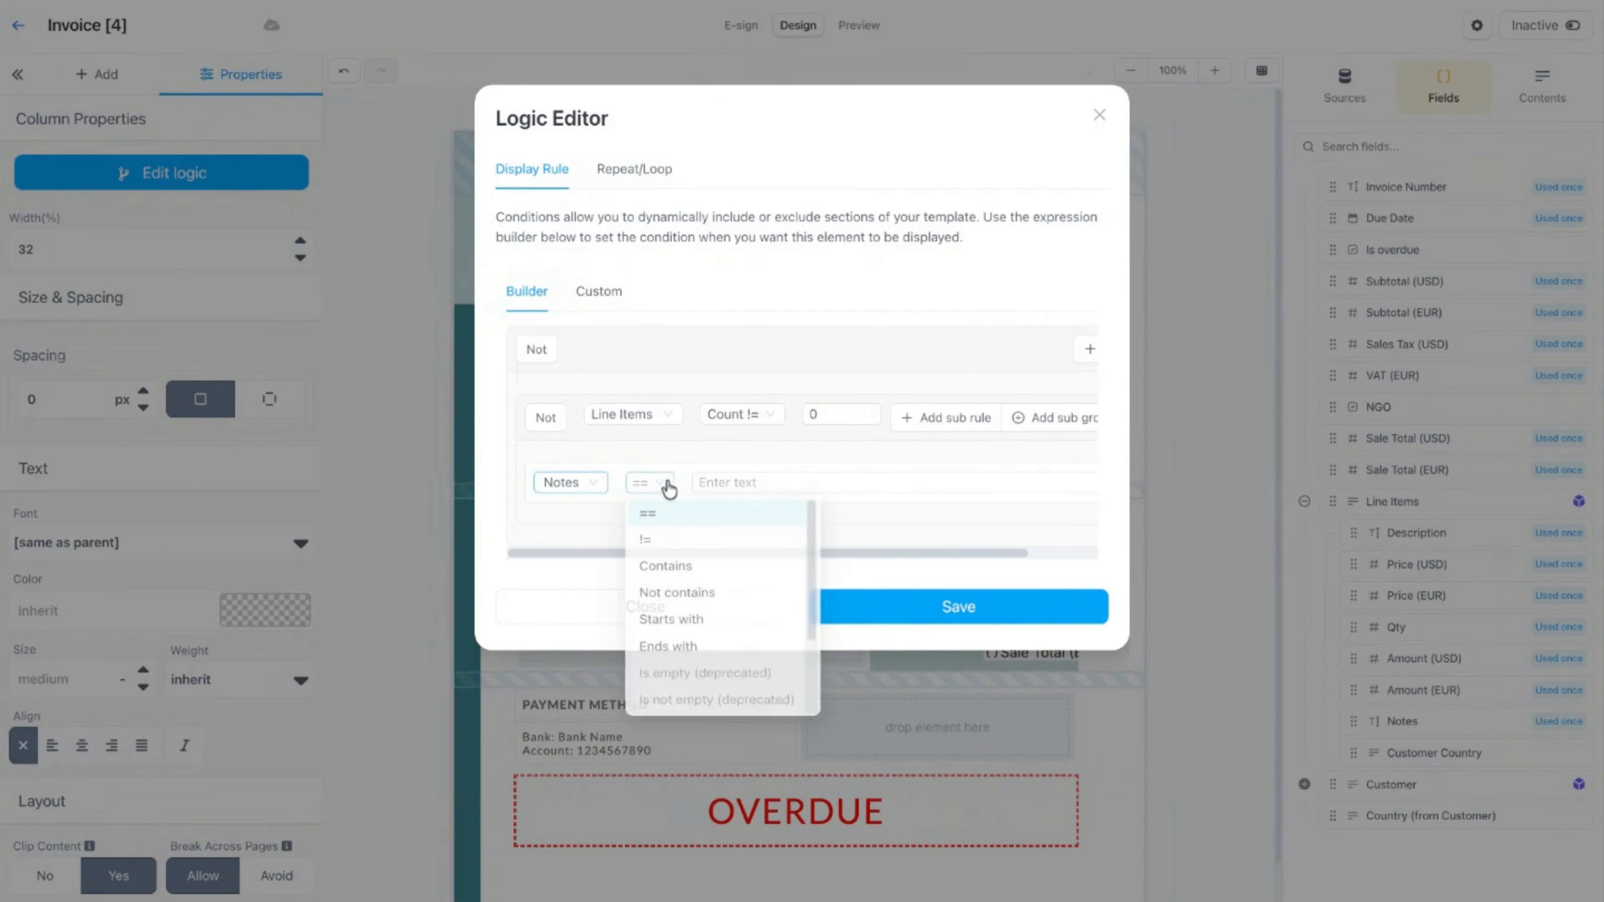
{"action": "scroll", "coordinate": [695, 568], "scroll_direction": "down", "scroll_amount": 2}
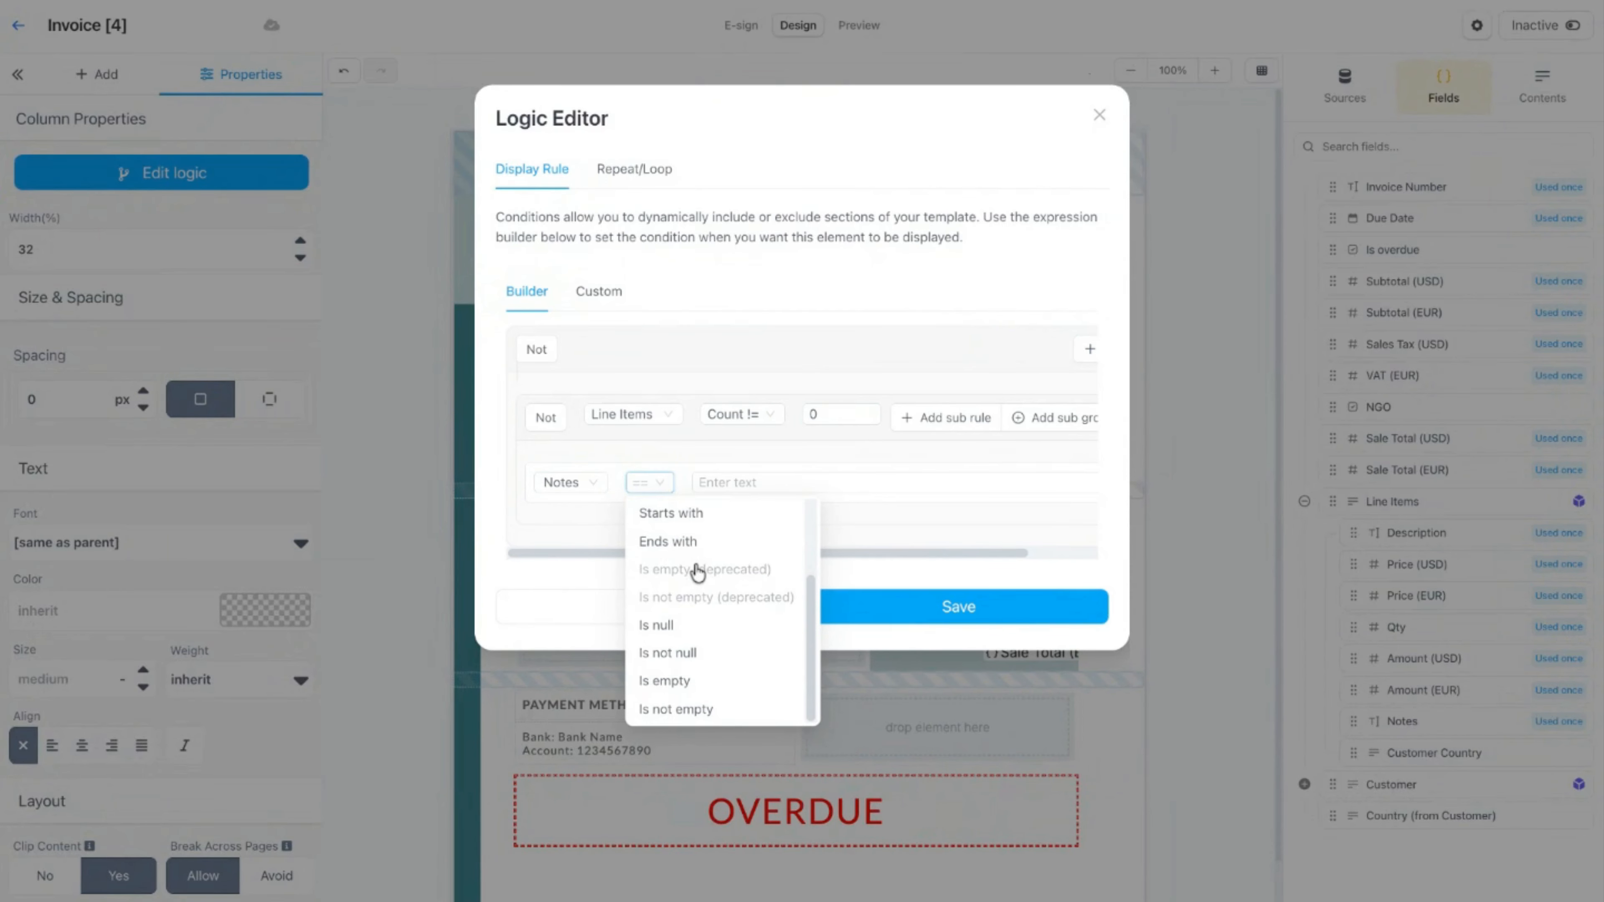
{"action": "left_click", "coordinate": [725, 710]}
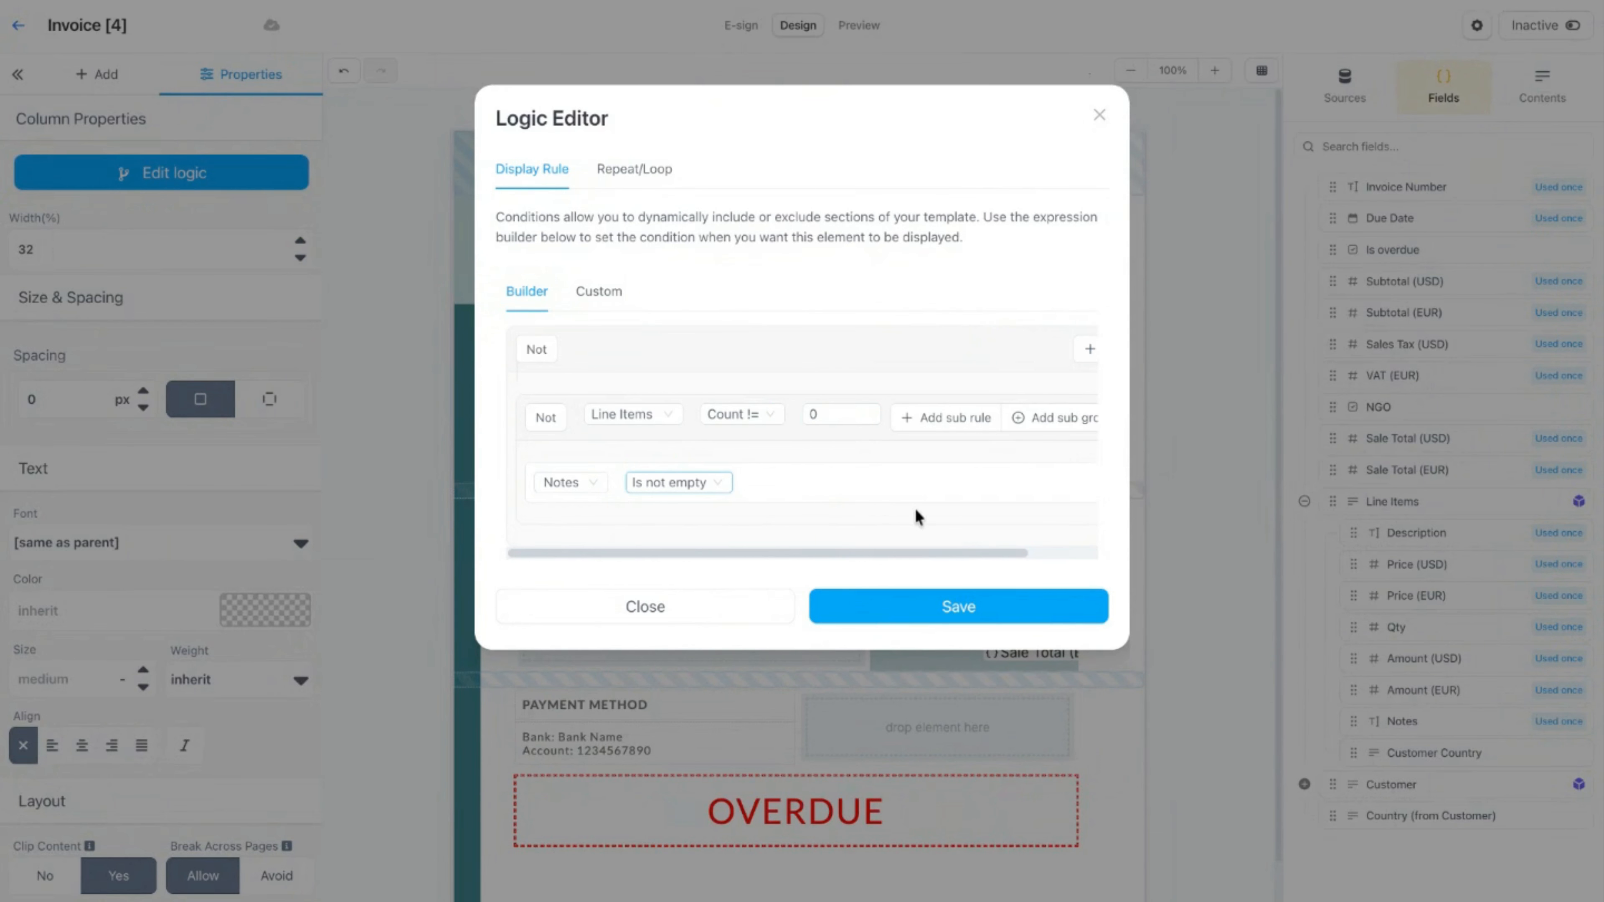
{"action": "left_click", "coordinate": [891, 609]}
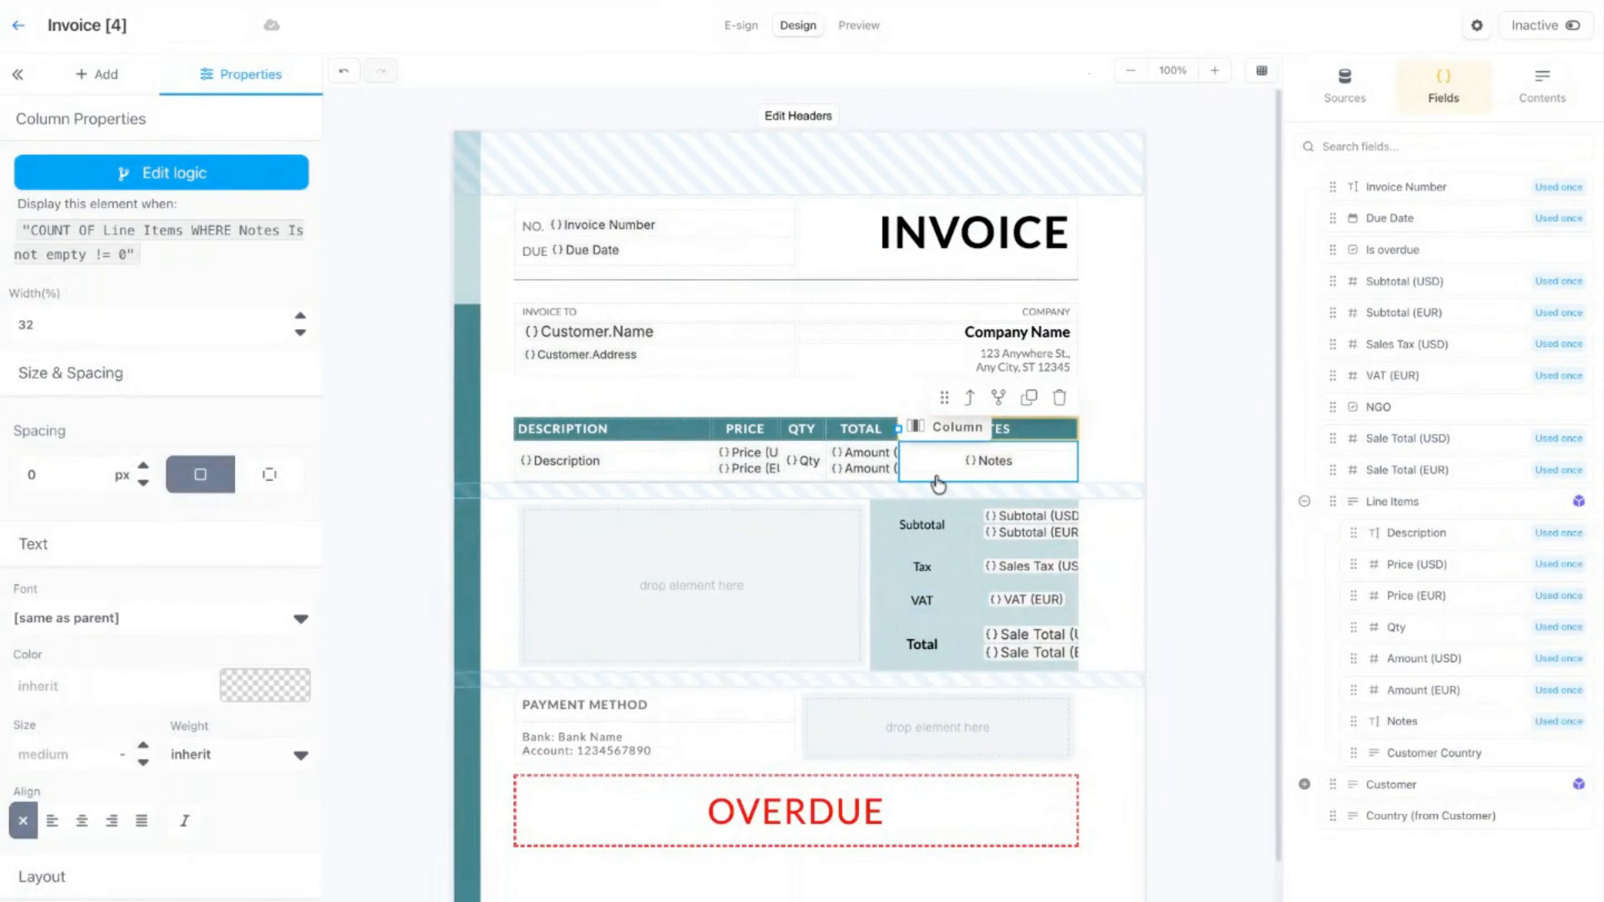
Step: Add and save a display rule on the column holding the Notes token in the line items row: Notes Is not empty
{"action": "left_click", "coordinate": [936, 478]}
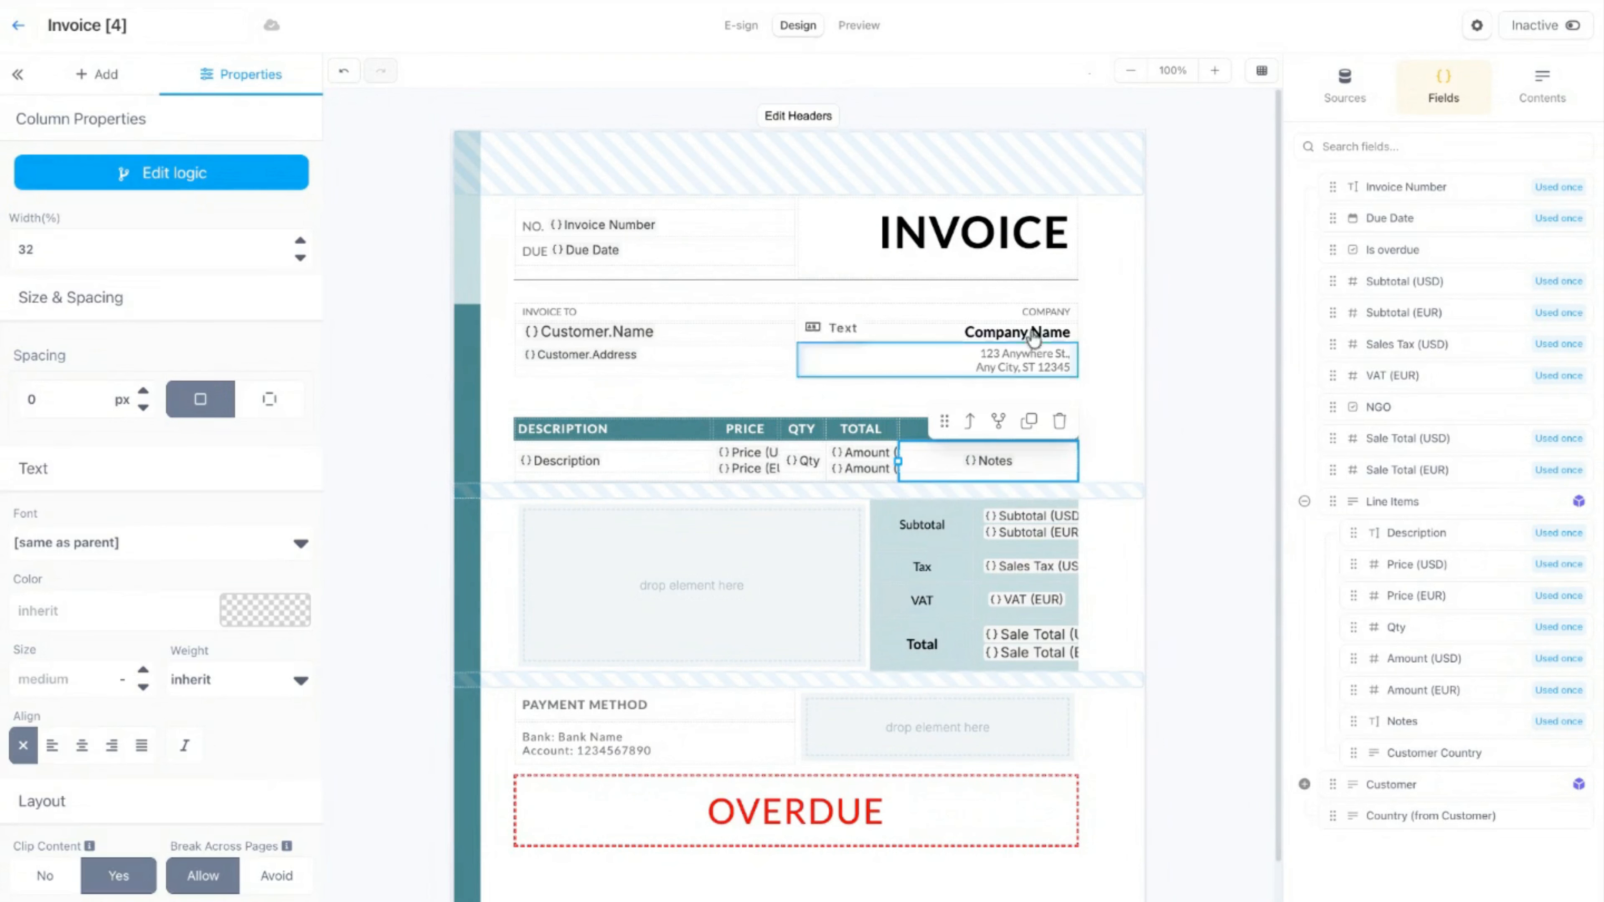
{"action": "left_click", "coordinate": [999, 419]}
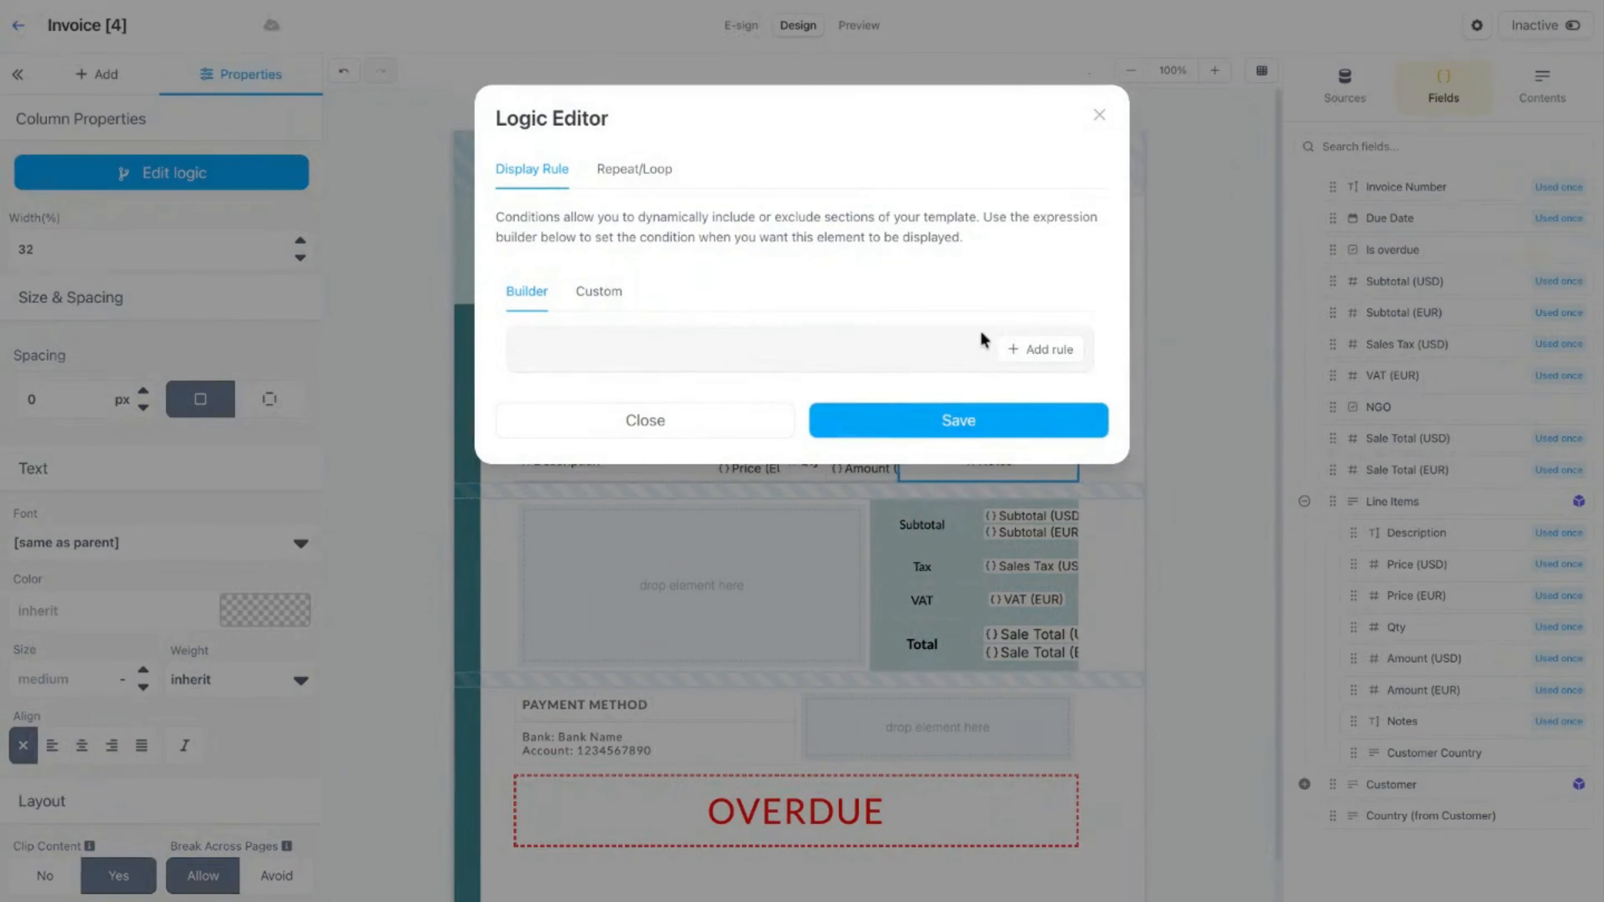
{"action": "left_click", "coordinate": [1015, 350]}
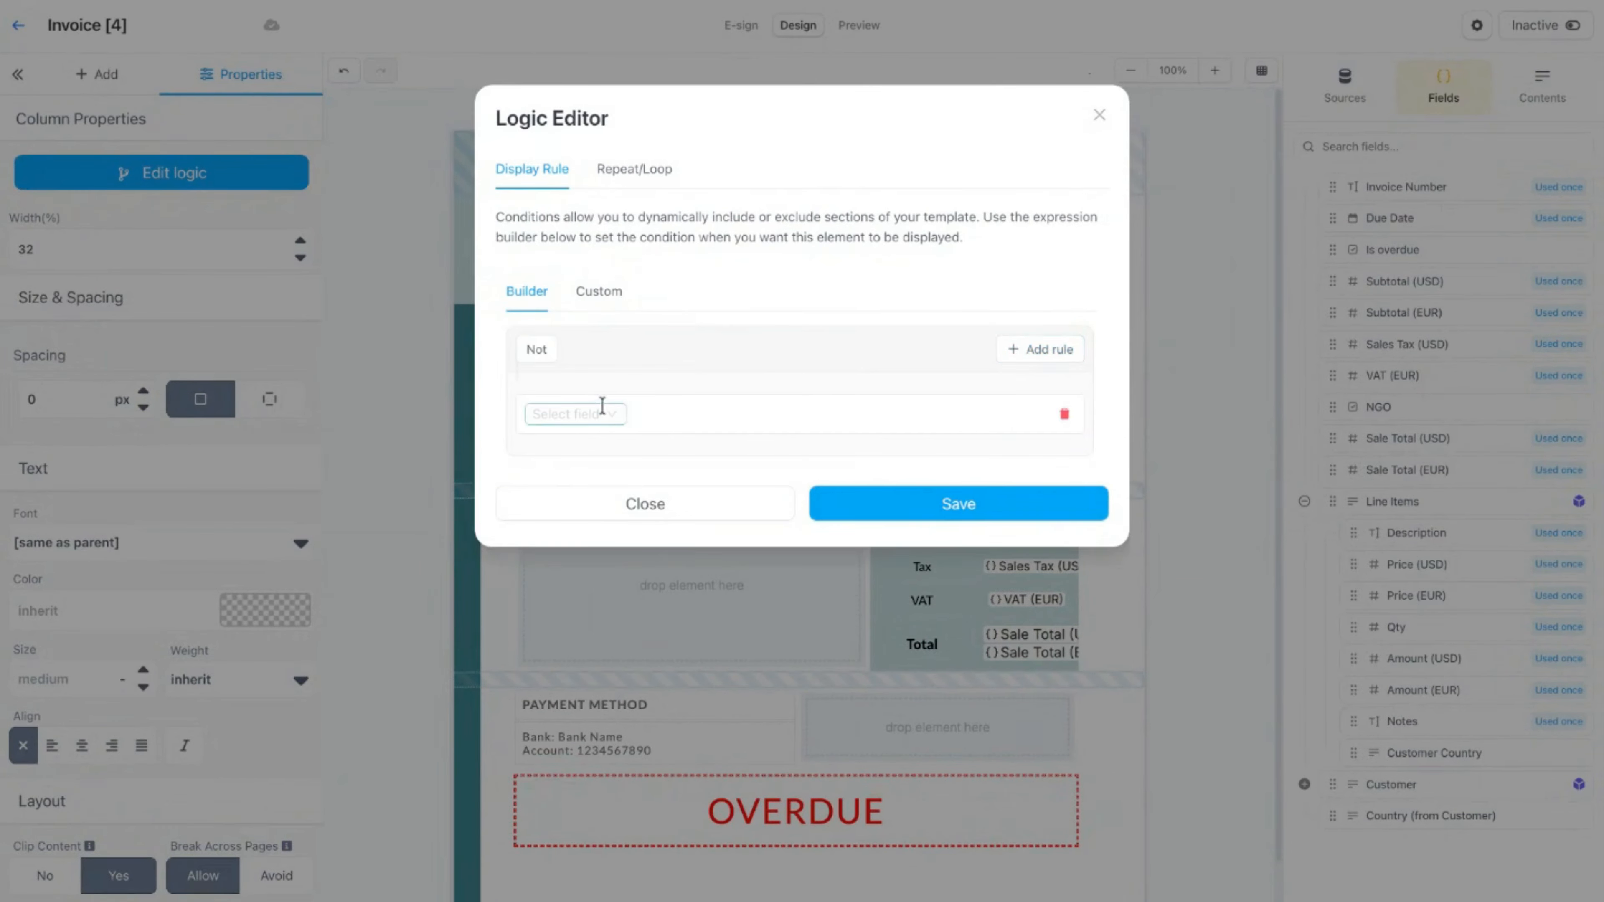
{"action": "left_click", "coordinate": [611, 414]}
{"action": "left_click", "coordinate": [568, 613]}
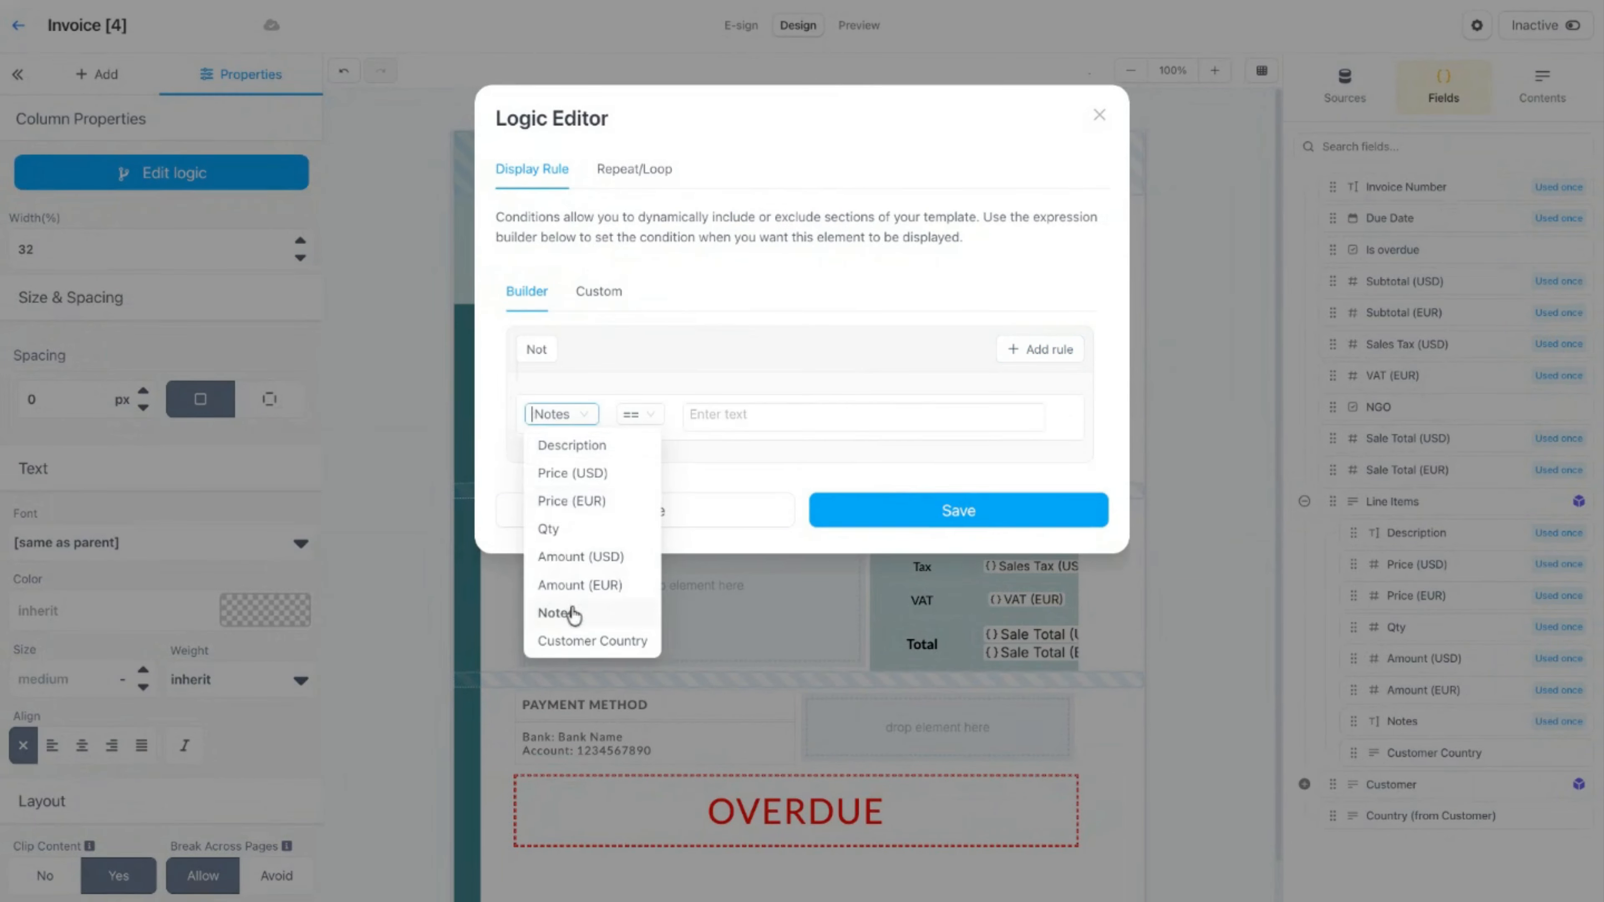
{"action": "left_click", "coordinate": [629, 423]}
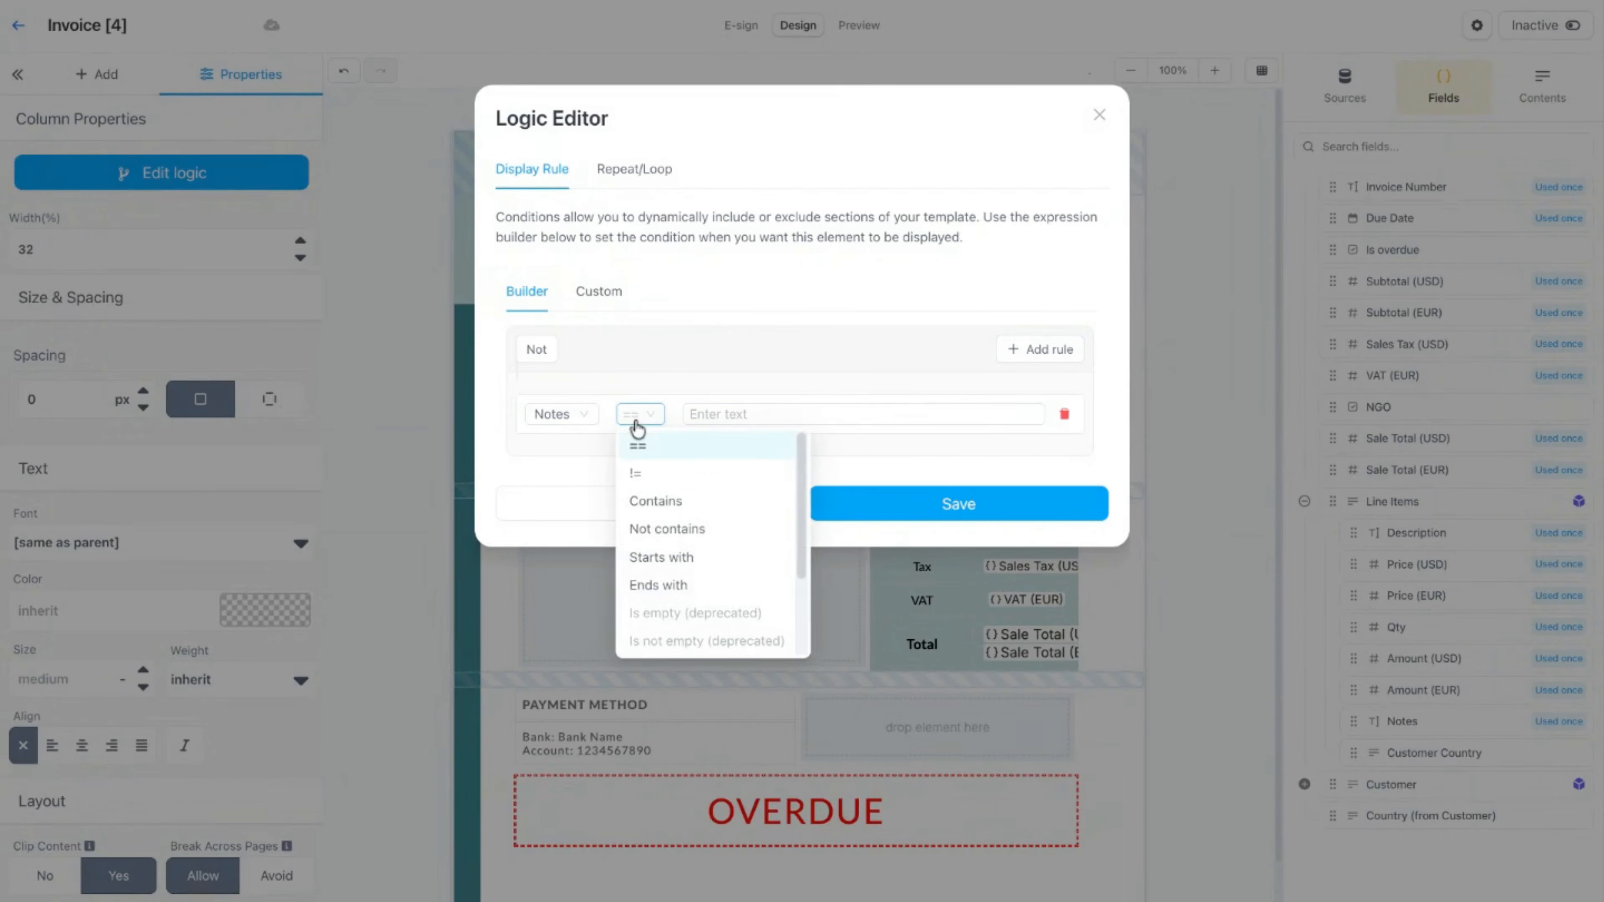
{"action": "scroll", "coordinate": [709, 491], "scroll_direction": "down", "scroll_amount": 2}
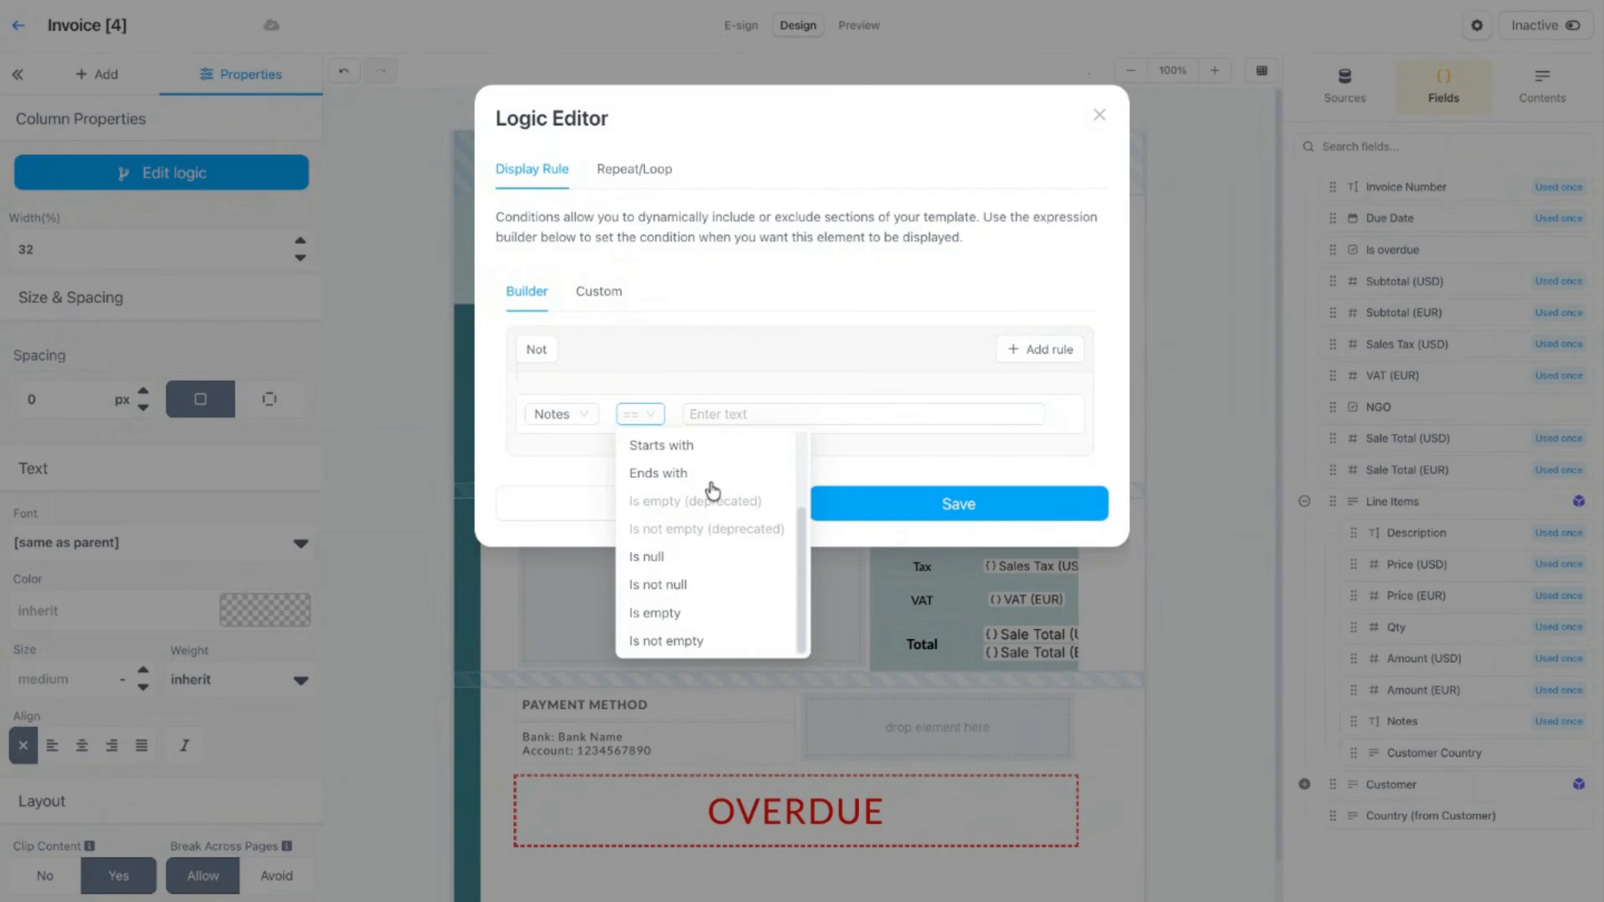
{"action": "left_click", "coordinate": [694, 641]}
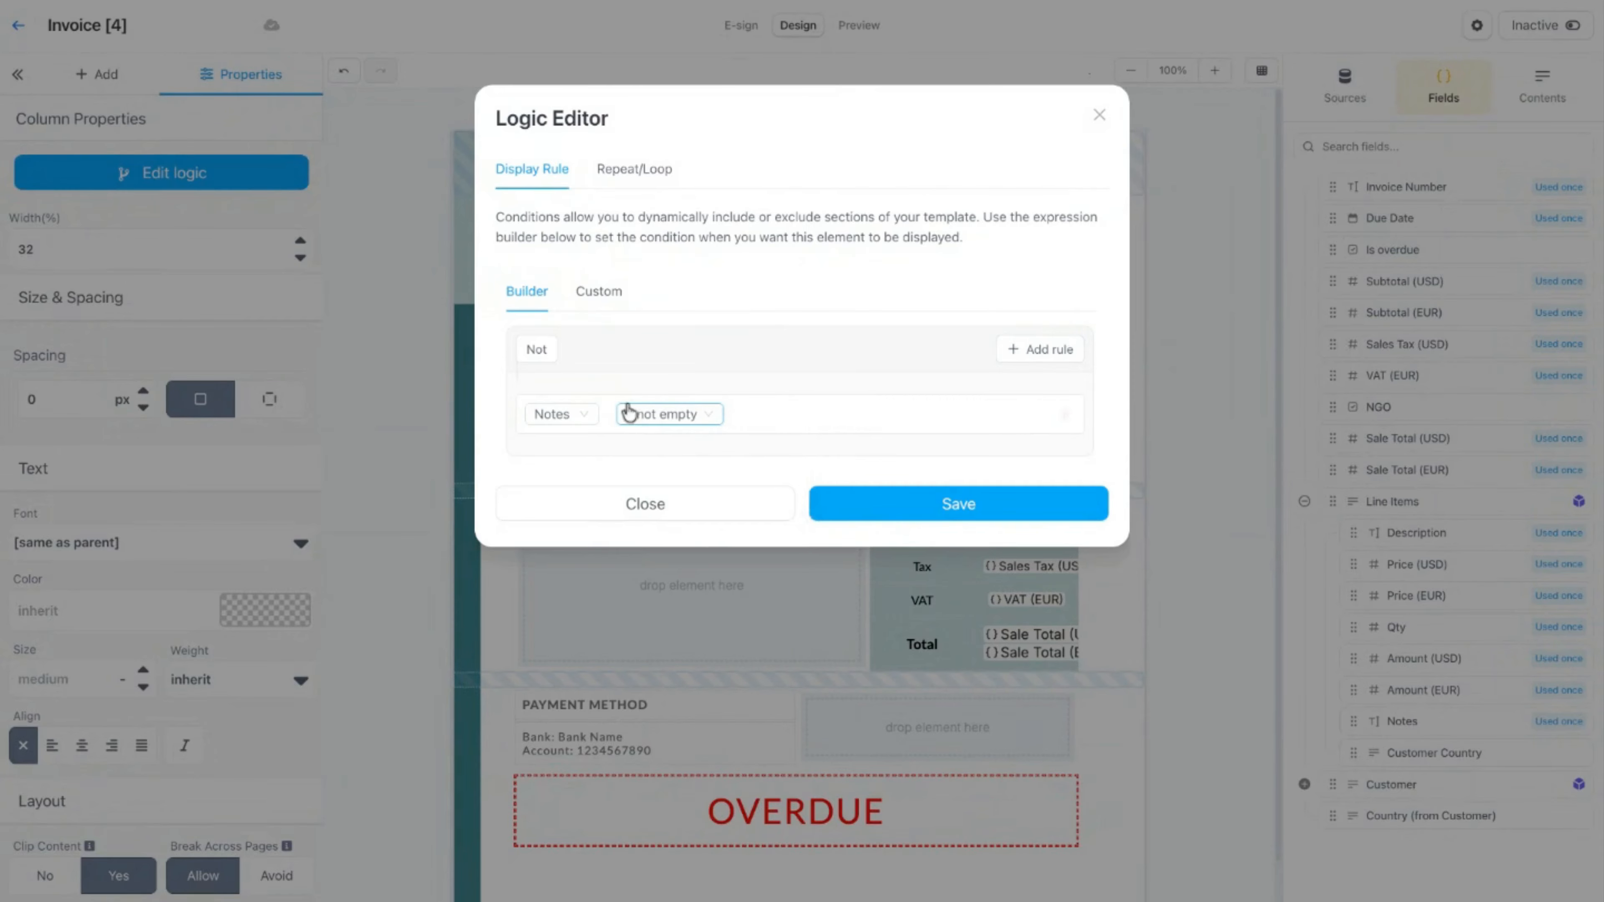
{"action": "left_click", "coordinate": [861, 504]}
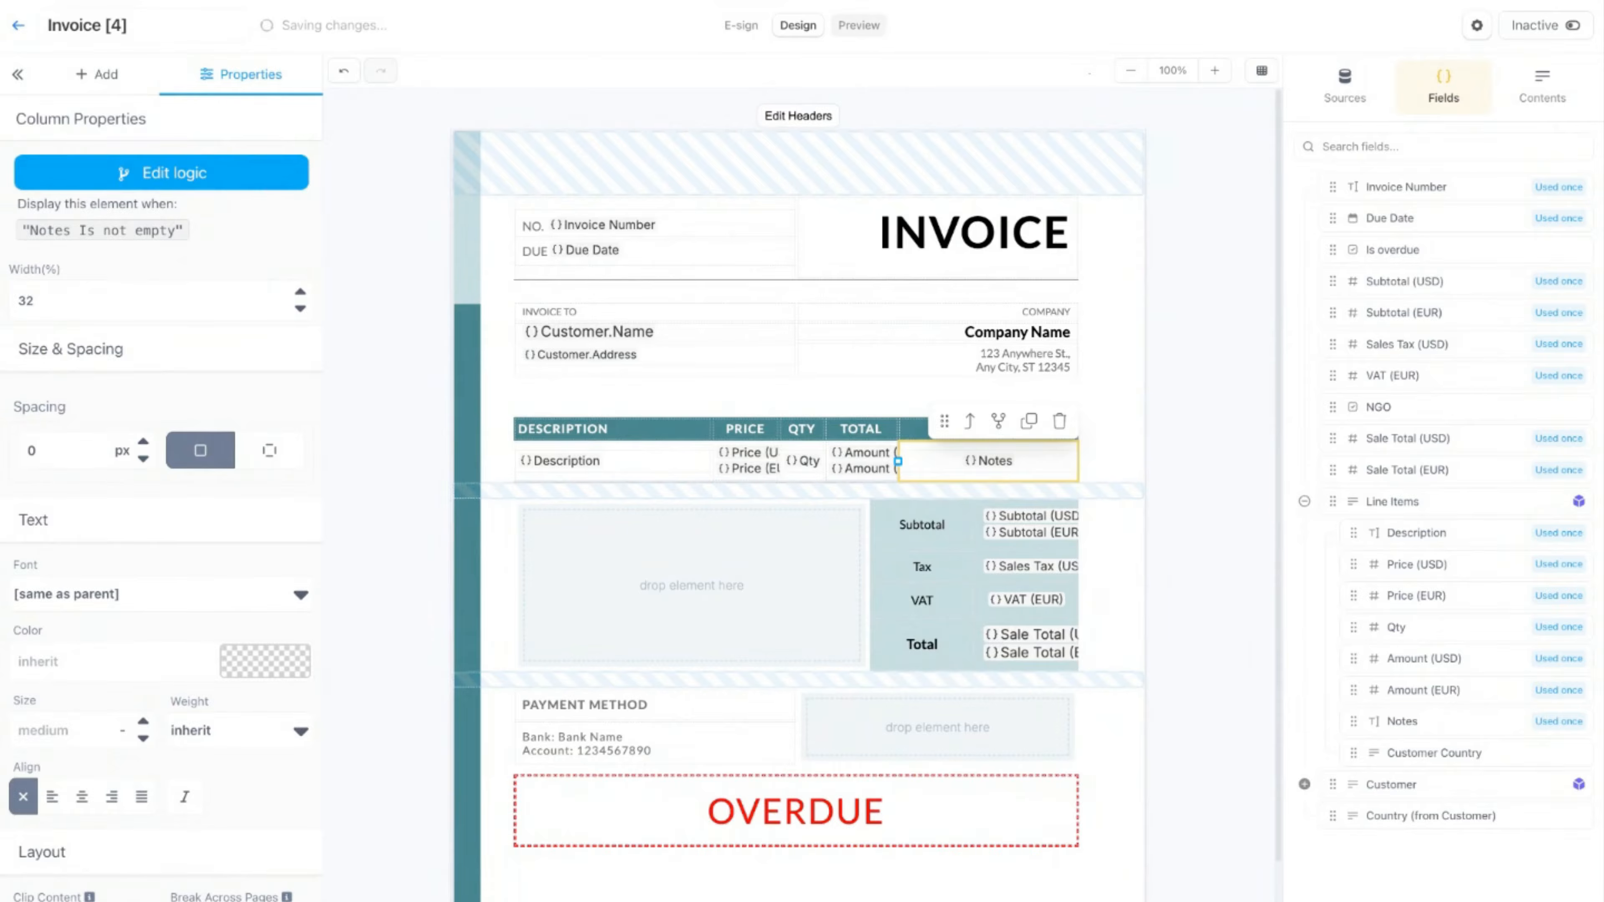
Step: Preview the document with the first Airtable invoice record, and again with the second, to check the Notes column
{"action": "left_click", "coordinate": [859, 26]}
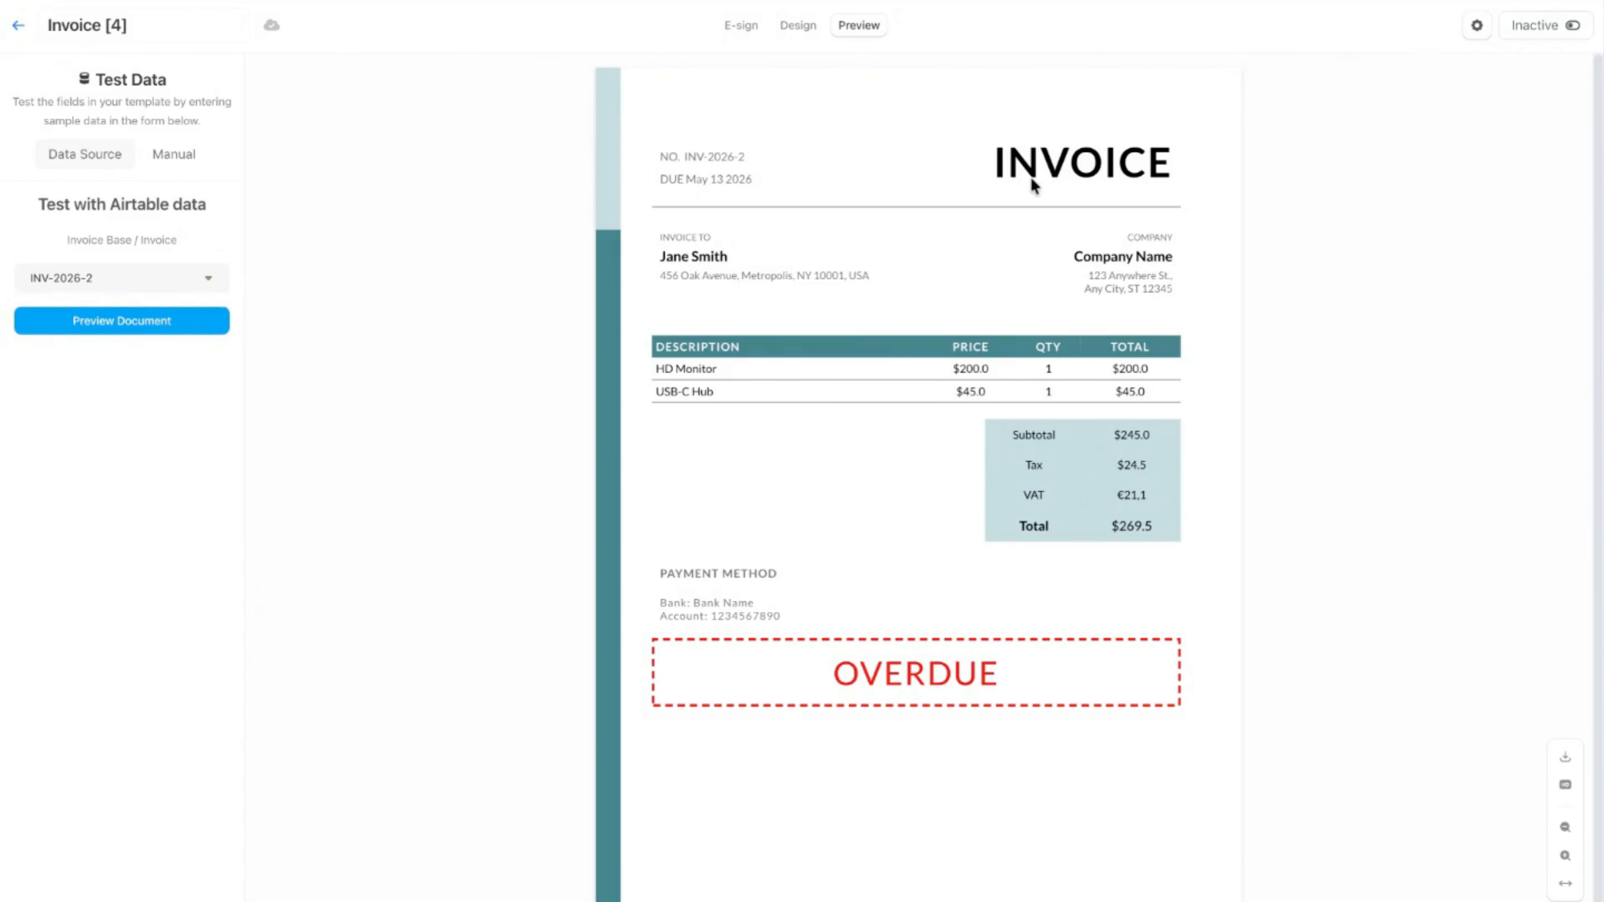
{"action": "left_click", "coordinate": [126, 278]}
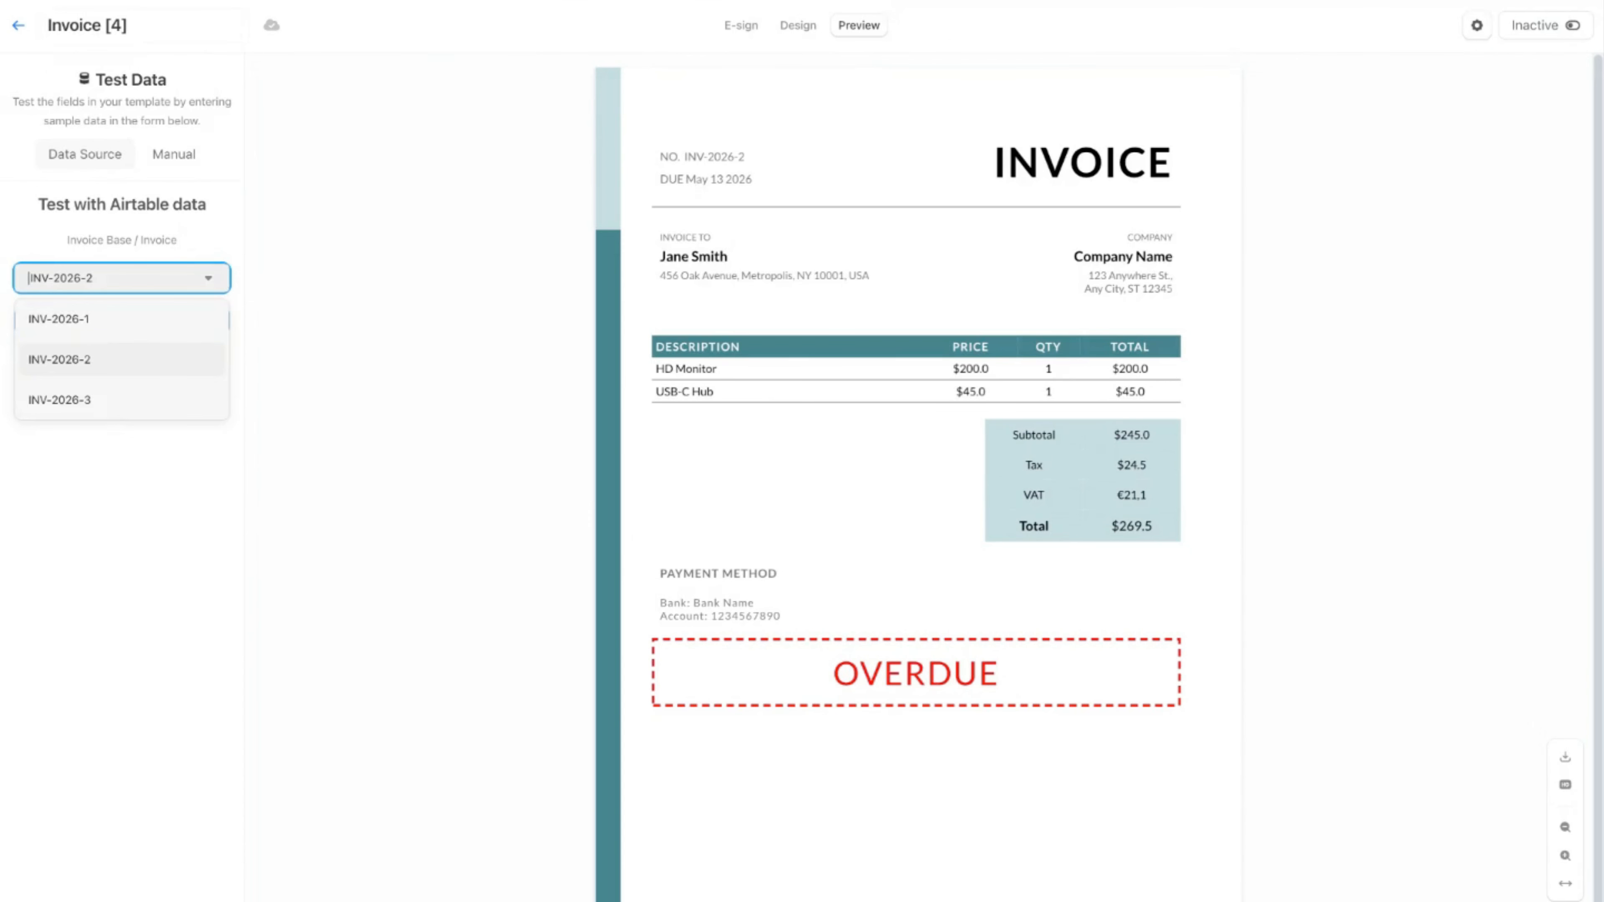
{"action": "left_click", "coordinate": [133, 315]}
{"action": "left_click", "coordinate": [140, 323]}
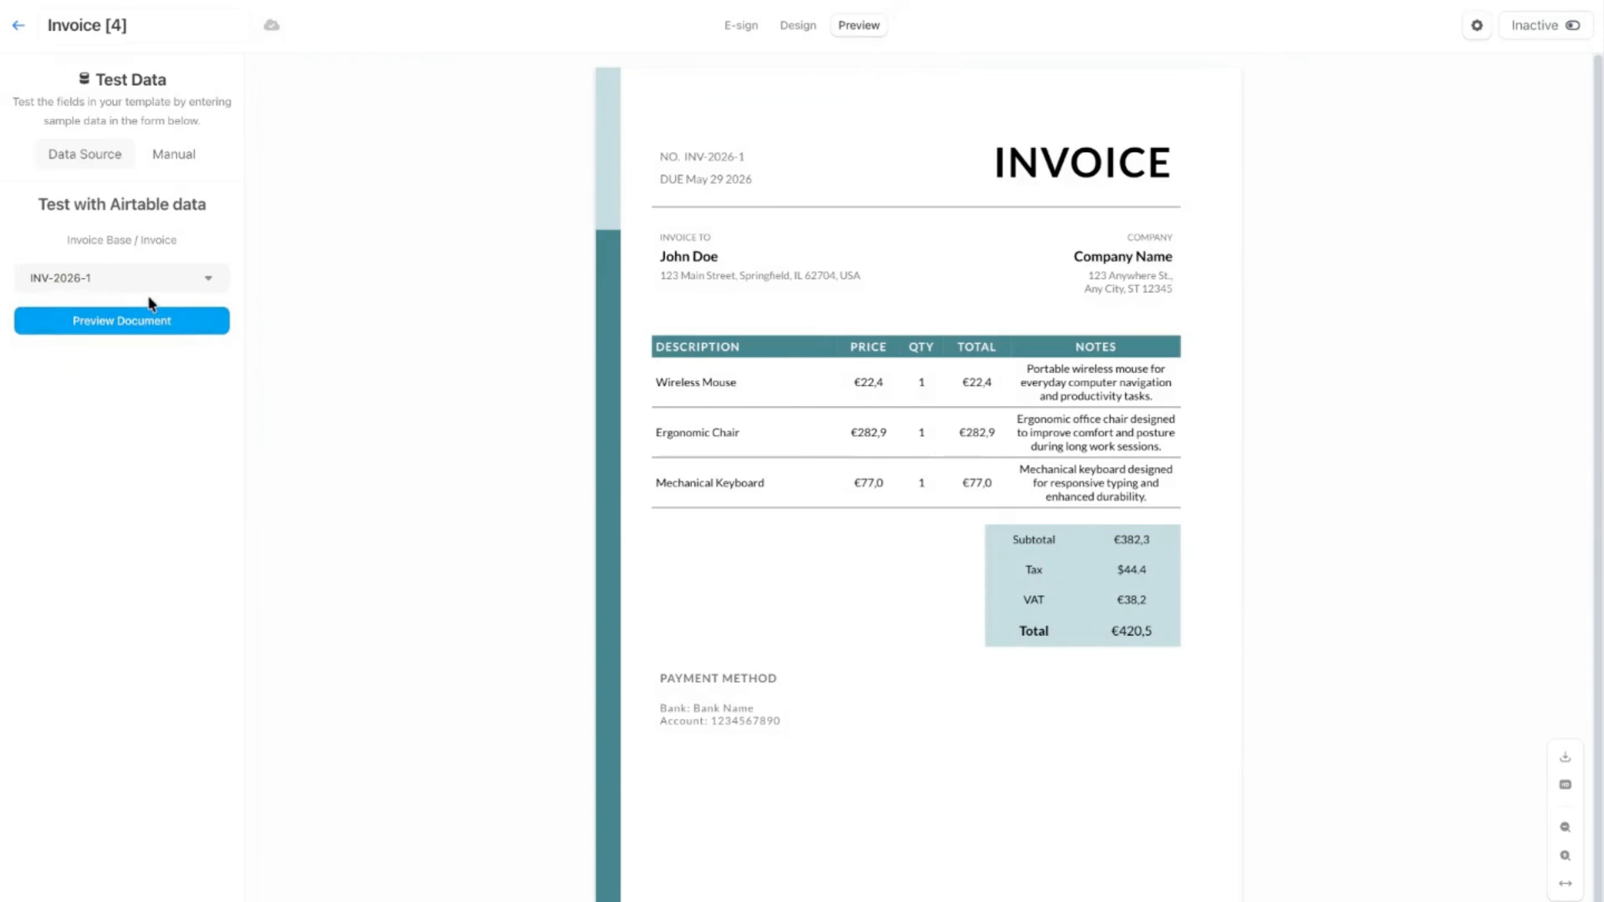
{"action": "left_click", "coordinate": [149, 288]}
{"action": "left_click", "coordinate": [115, 362]}
{"action": "left_click", "coordinate": [120, 323]}
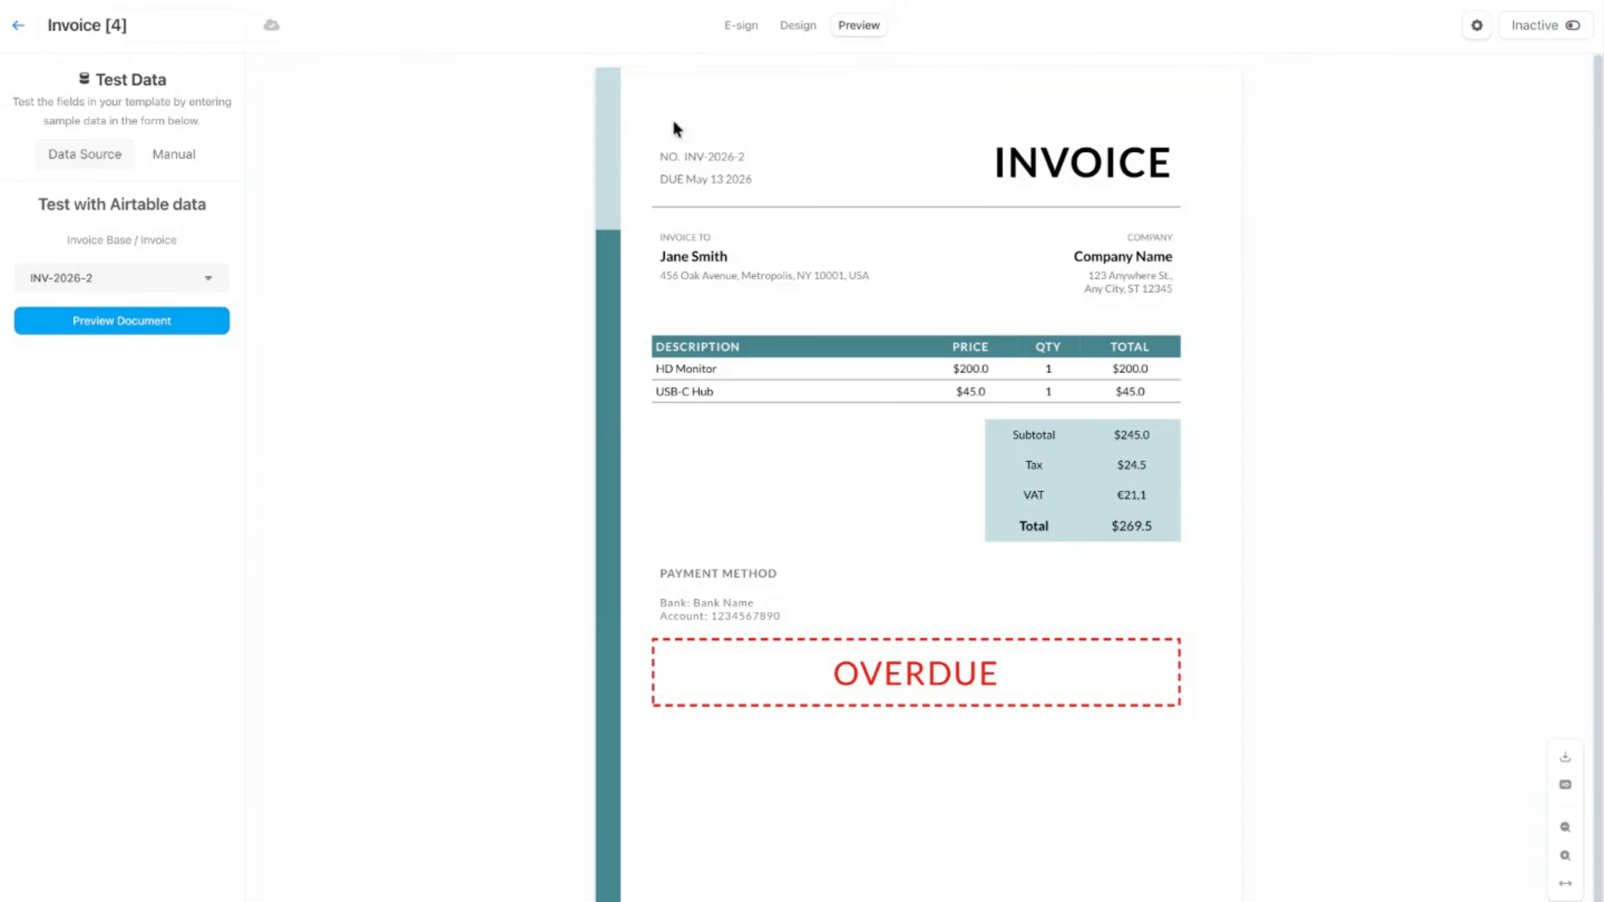
Step: Return to the design and expand the Notes column in the contents outline down to its token
{"action": "left_click", "coordinate": [794, 32]}
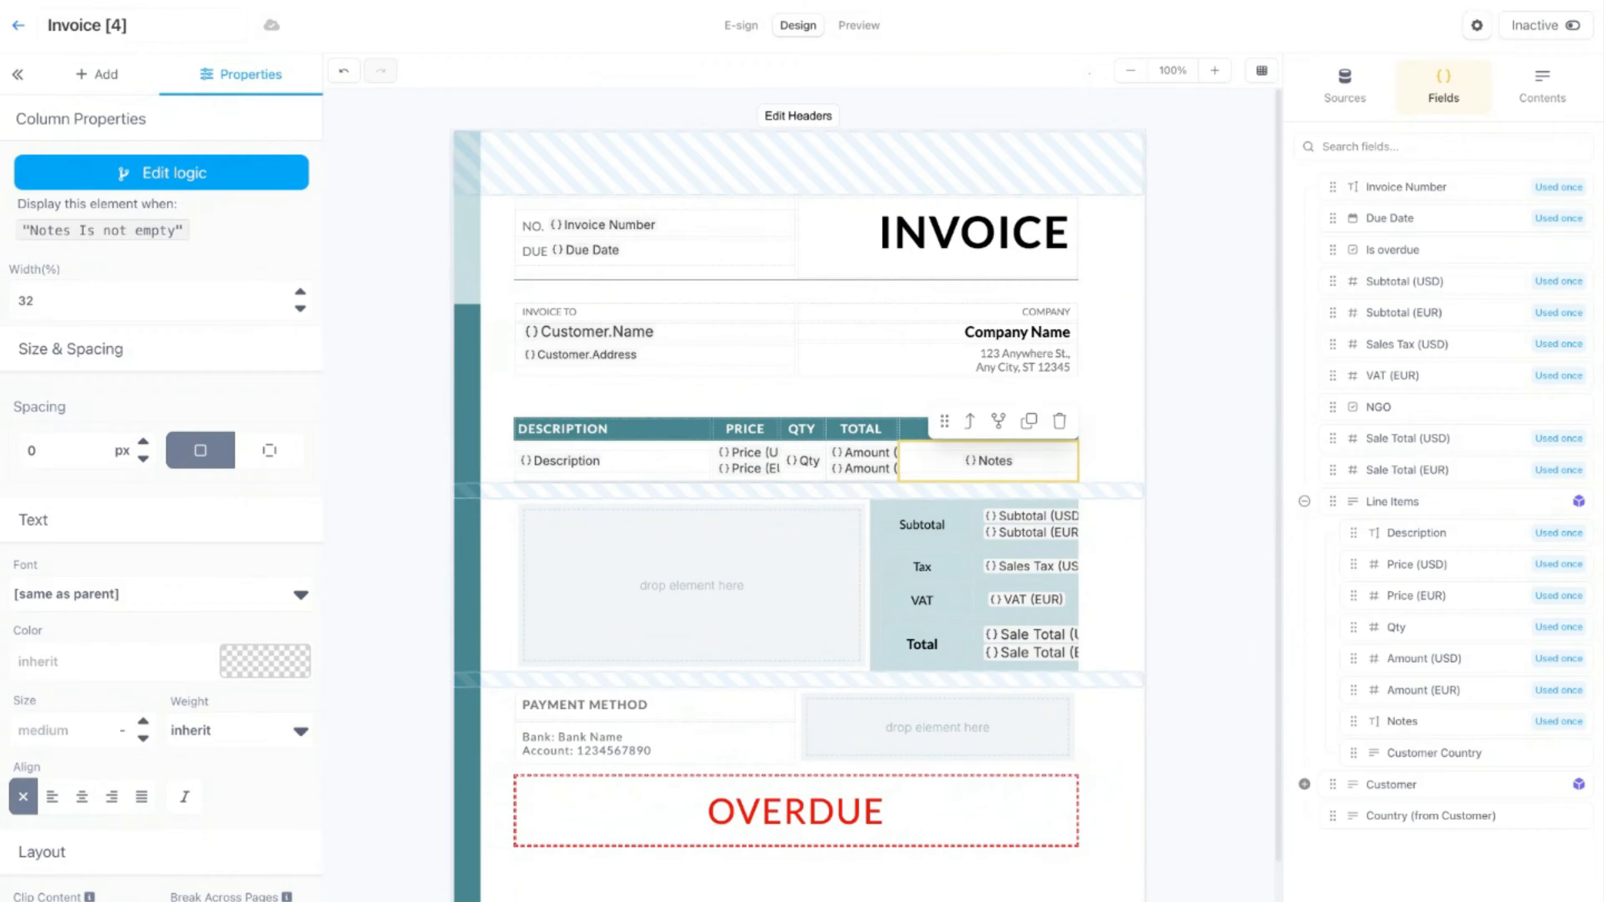
{"action": "left_click", "coordinate": [1542, 87]}
{"action": "left_click", "coordinate": [1330, 476]}
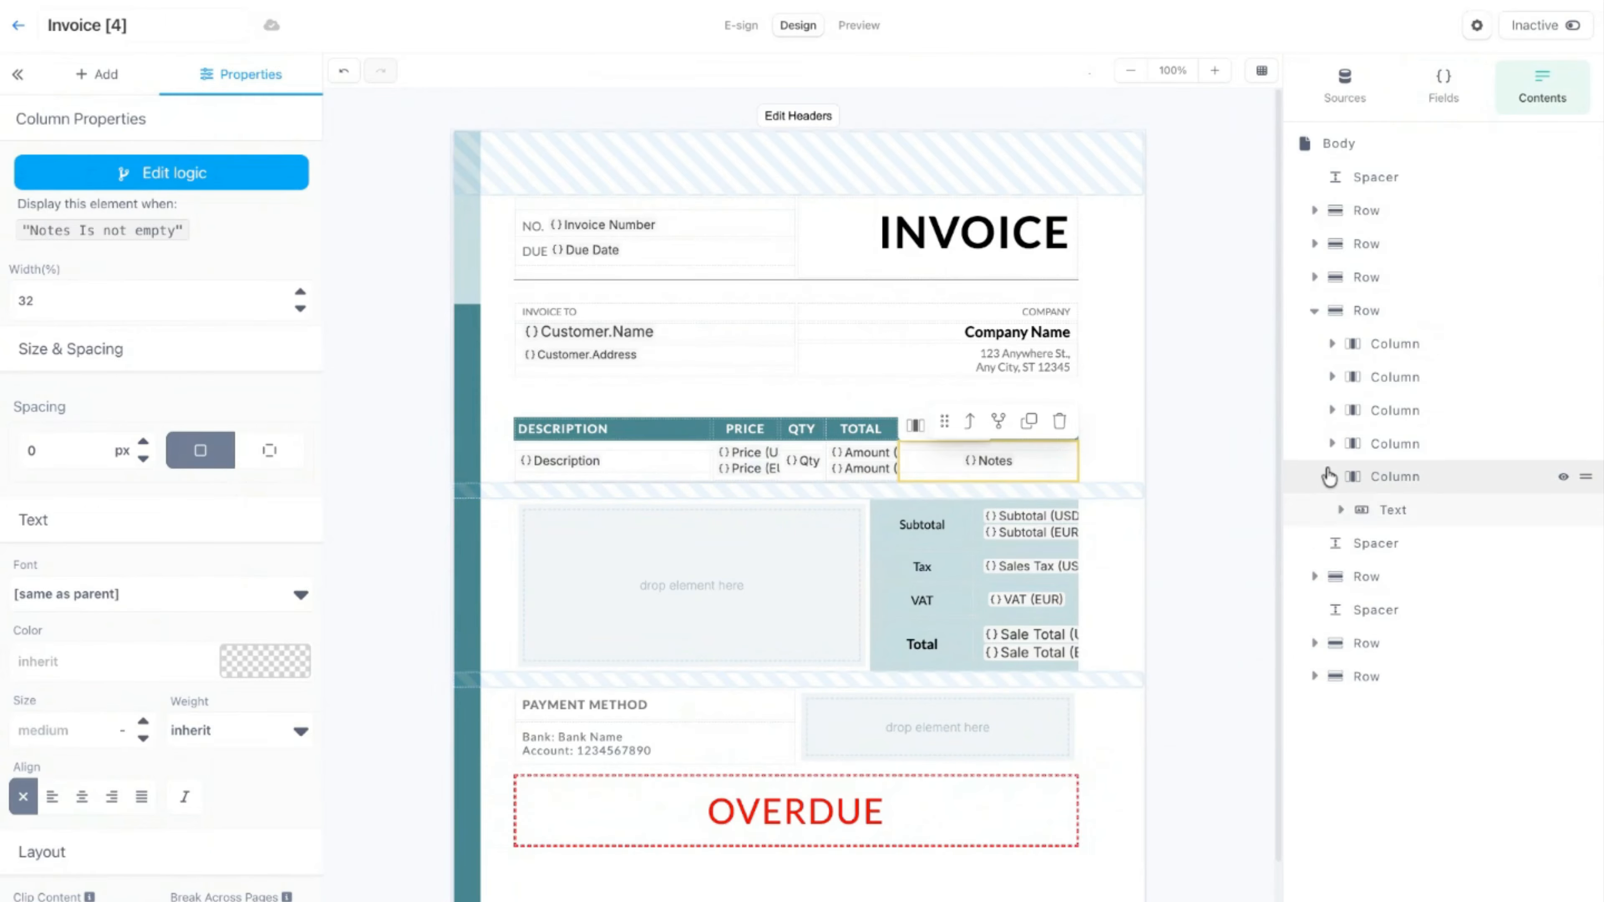
{"action": "left_click", "coordinate": [1339, 511]}
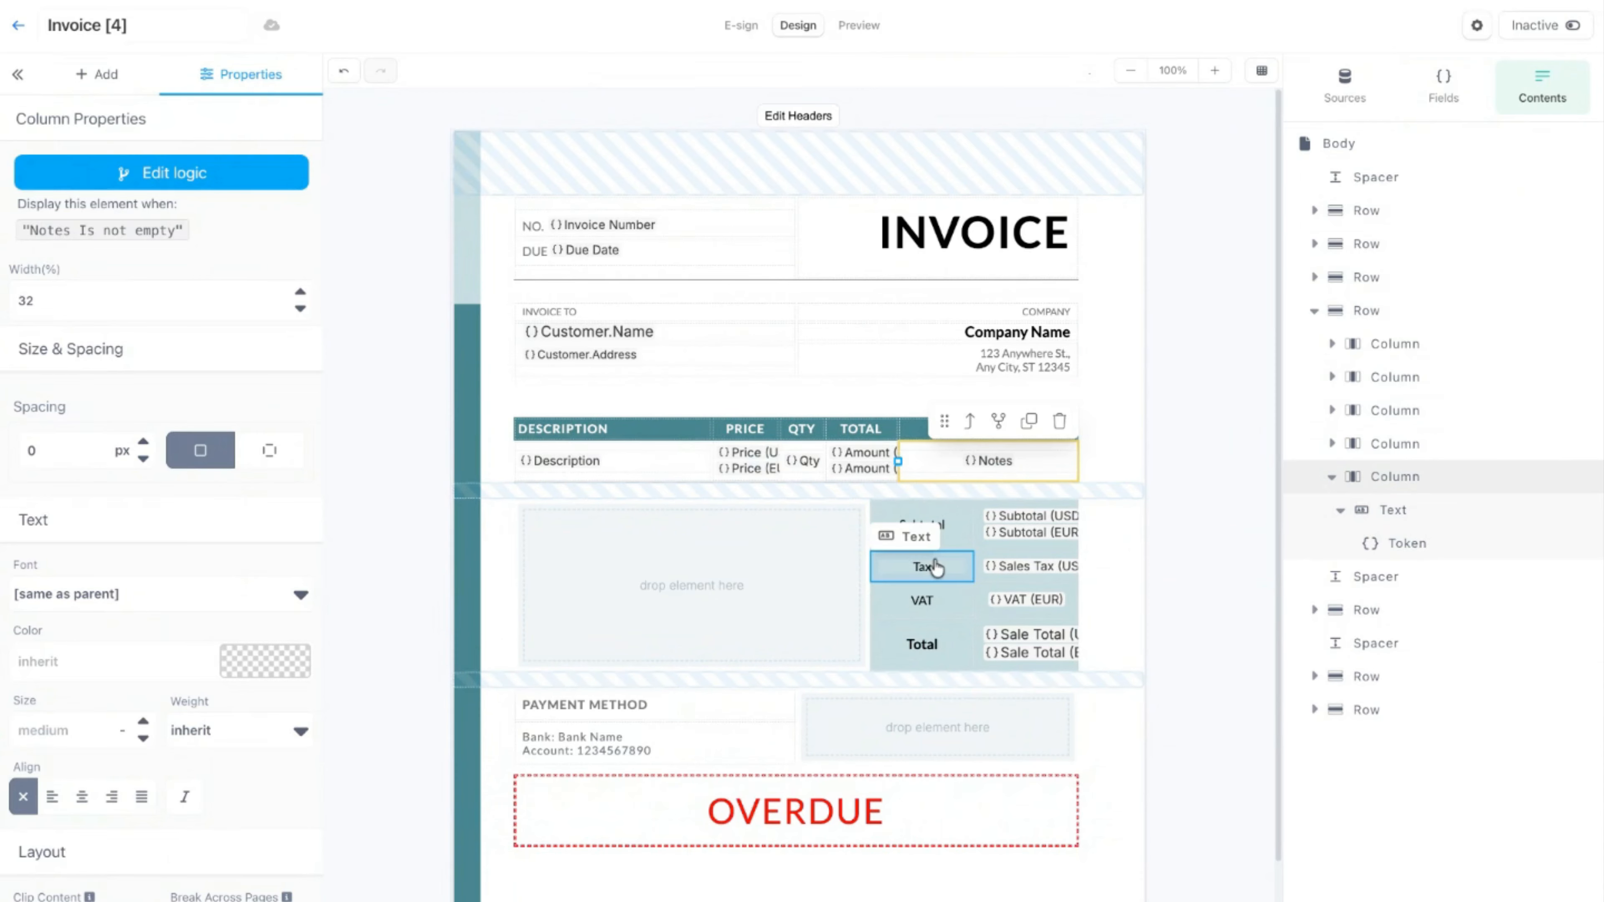
Step: Select the whole VAT row in the totals block and start a display rule on it
{"action": "left_click", "coordinate": [930, 576]}
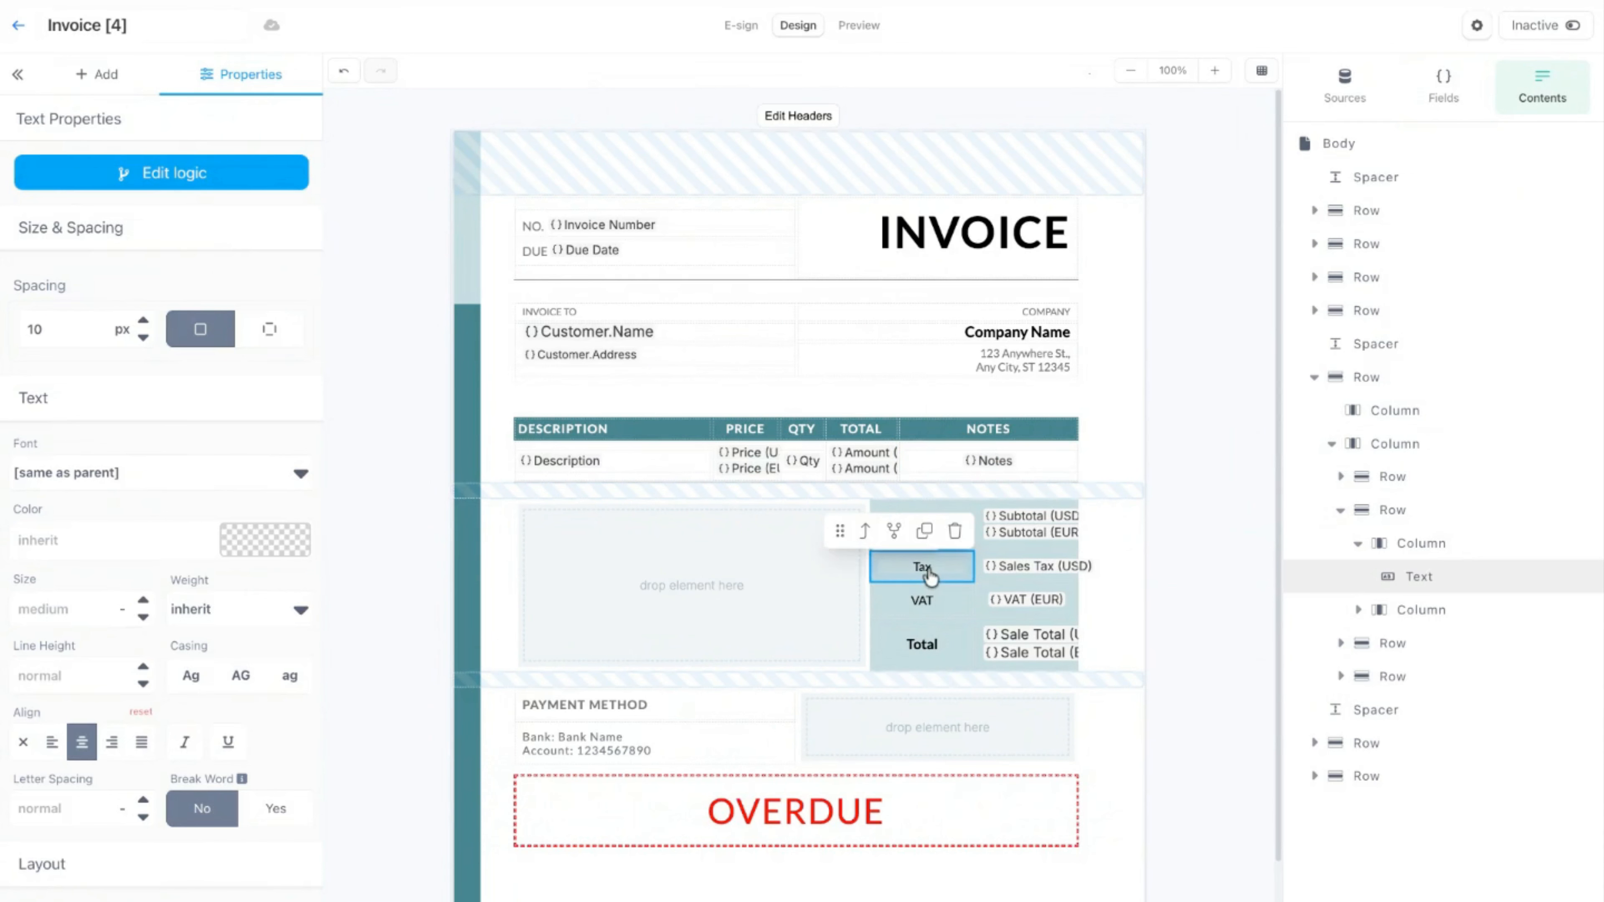
{"action": "left_click", "coordinate": [874, 593]}
{"action": "left_click", "coordinate": [865, 564]}
{"action": "left_click", "coordinate": [865, 564]}
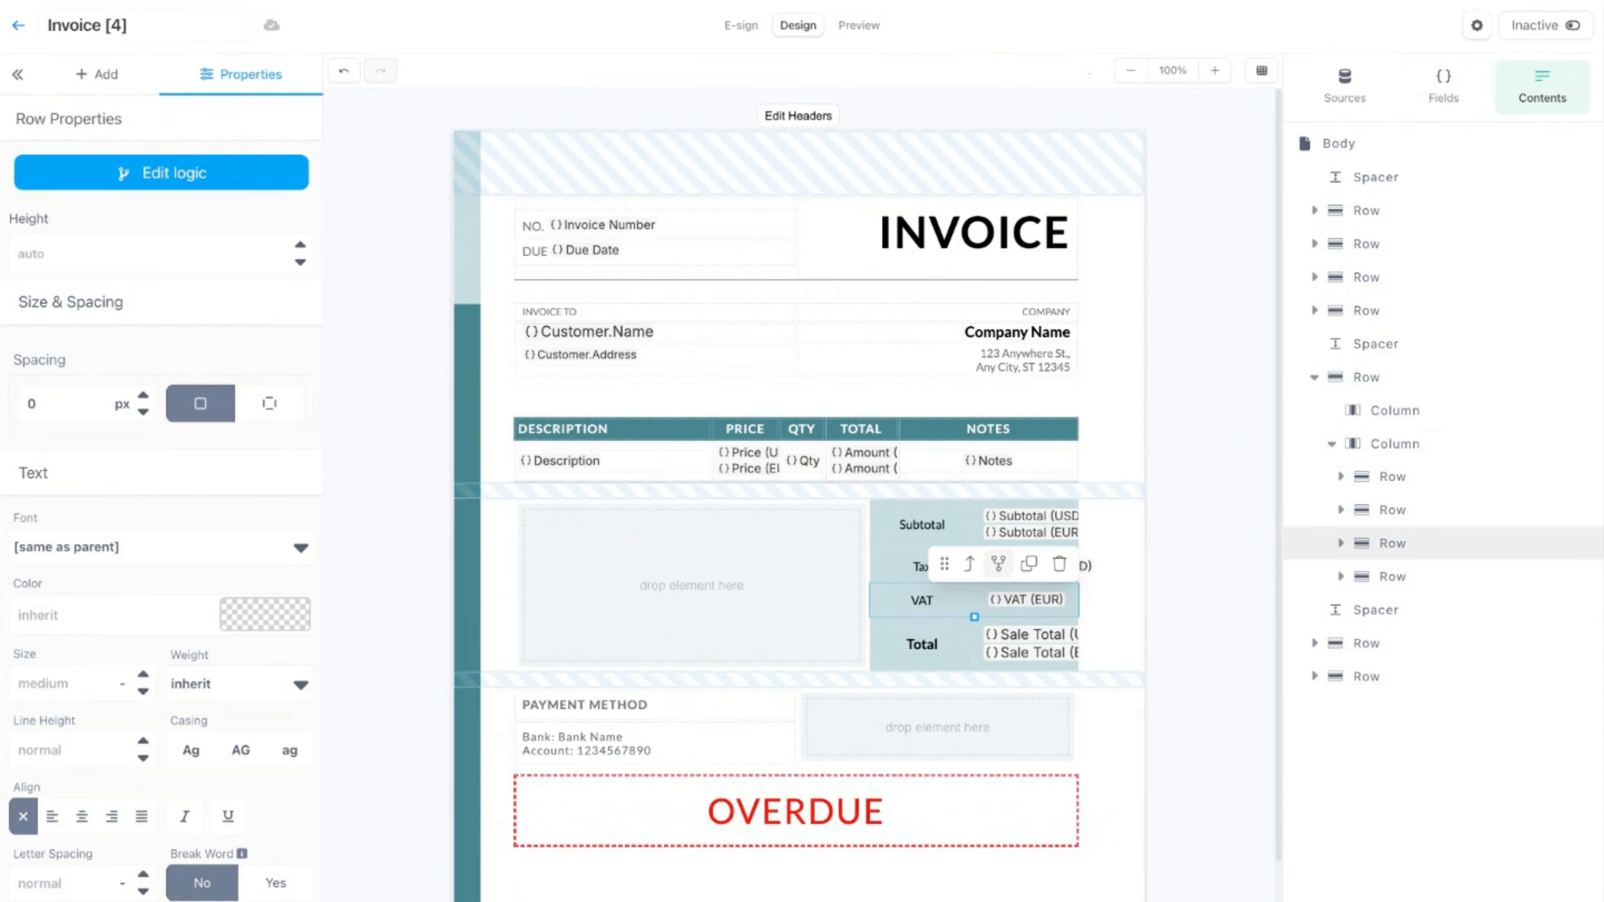
{"action": "left_click", "coordinate": [998, 564]}
{"action": "left_click", "coordinate": [1067, 358]}
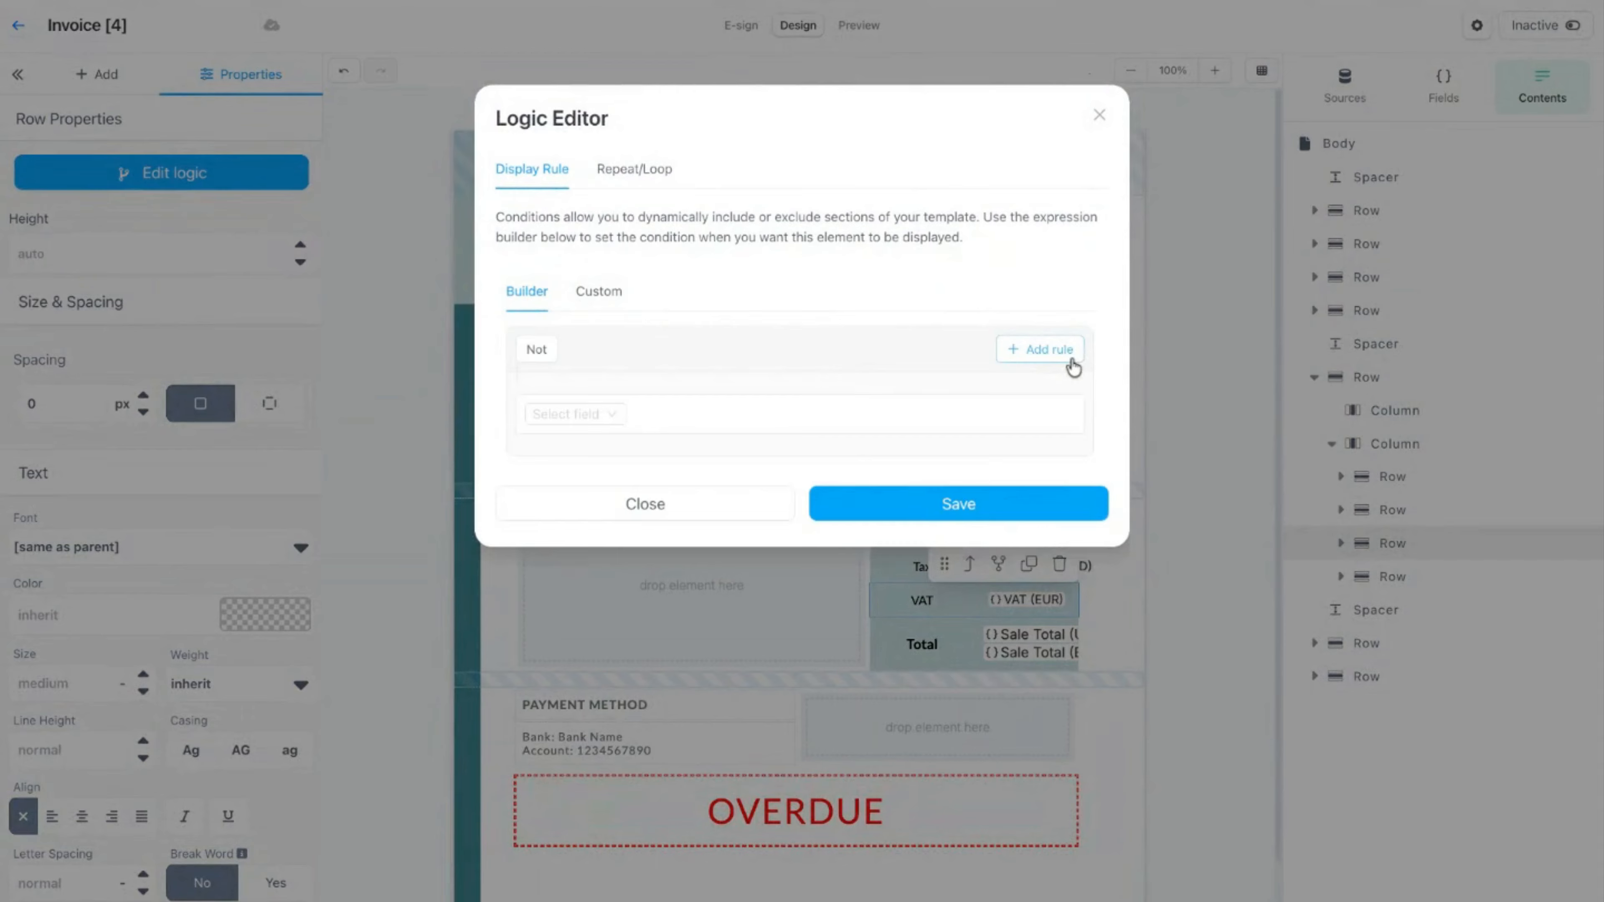
Step: Set the VAT row's display rule to Country (from Customer) Contains EU and save it
{"action": "left_click", "coordinate": [566, 410]}
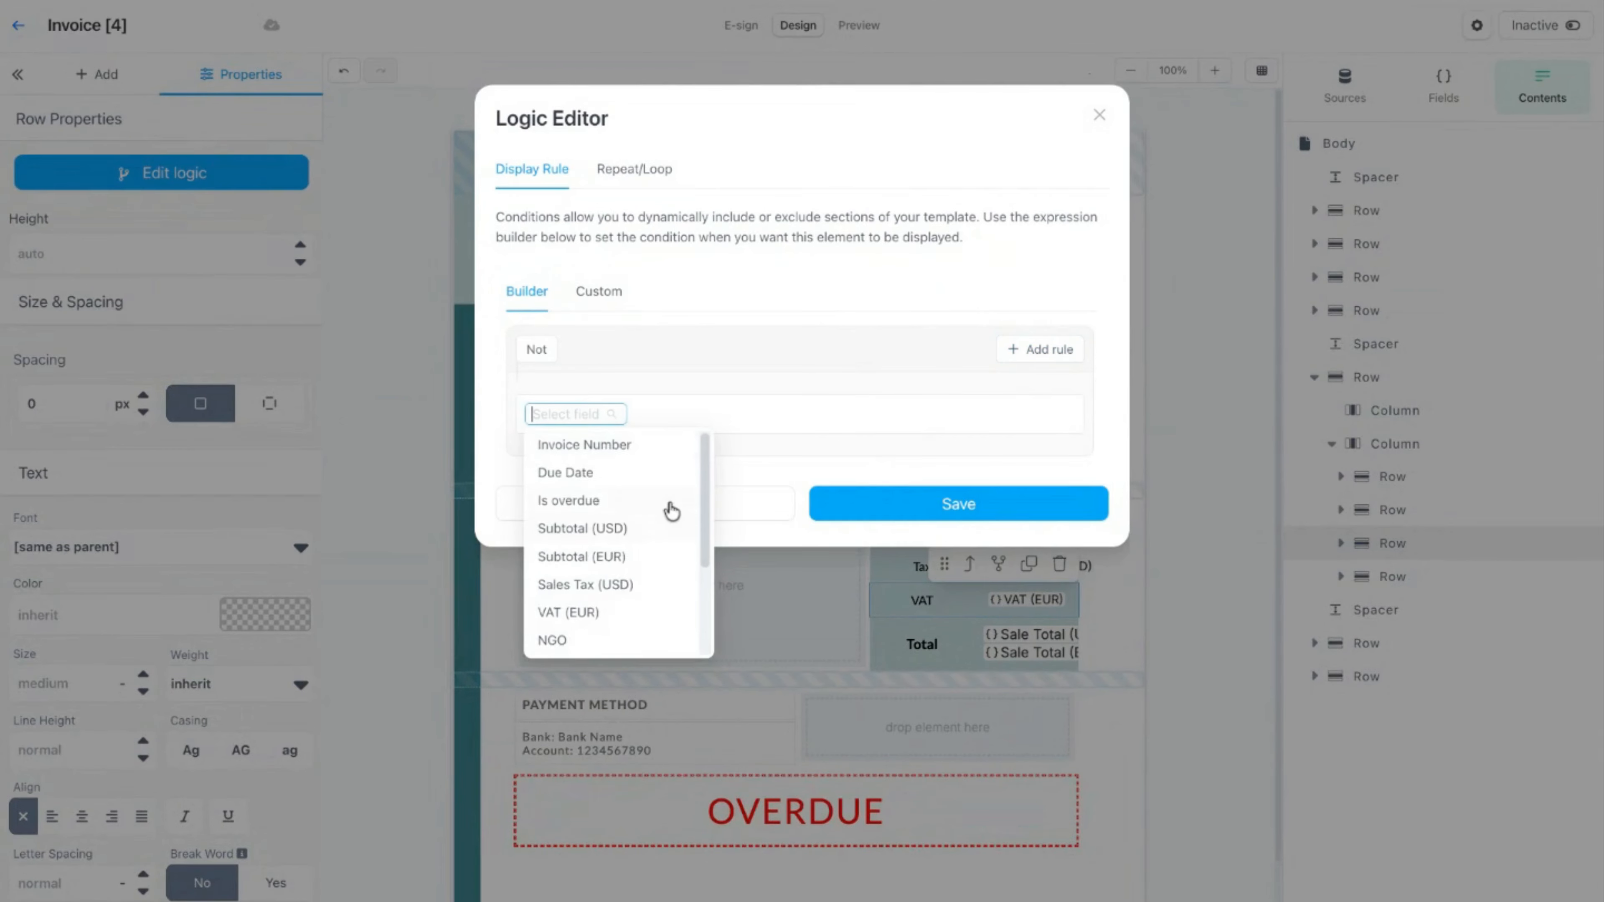
{"action": "scroll", "coordinate": [672, 510], "scroll_direction": "down", "scroll_amount": 2}
{"action": "scroll", "coordinate": [671, 510], "scroll_direction": "down", "scroll_amount": 1}
{"action": "left_click", "coordinate": [600, 643]}
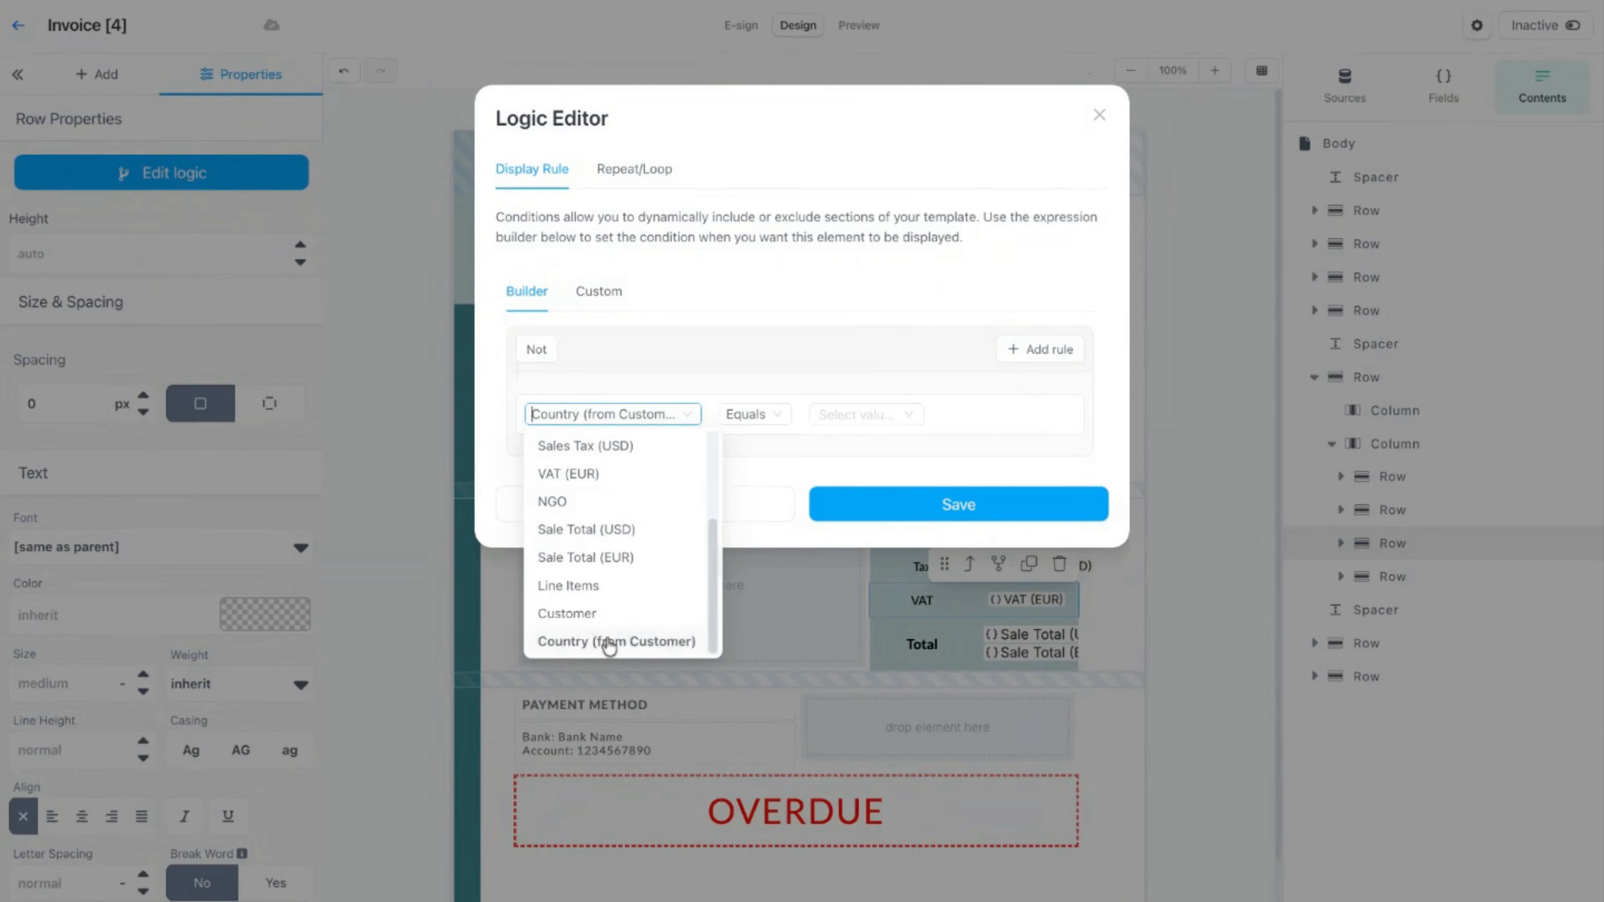
{"action": "left_click", "coordinate": [780, 428]}
{"action": "left_click", "coordinate": [780, 444]}
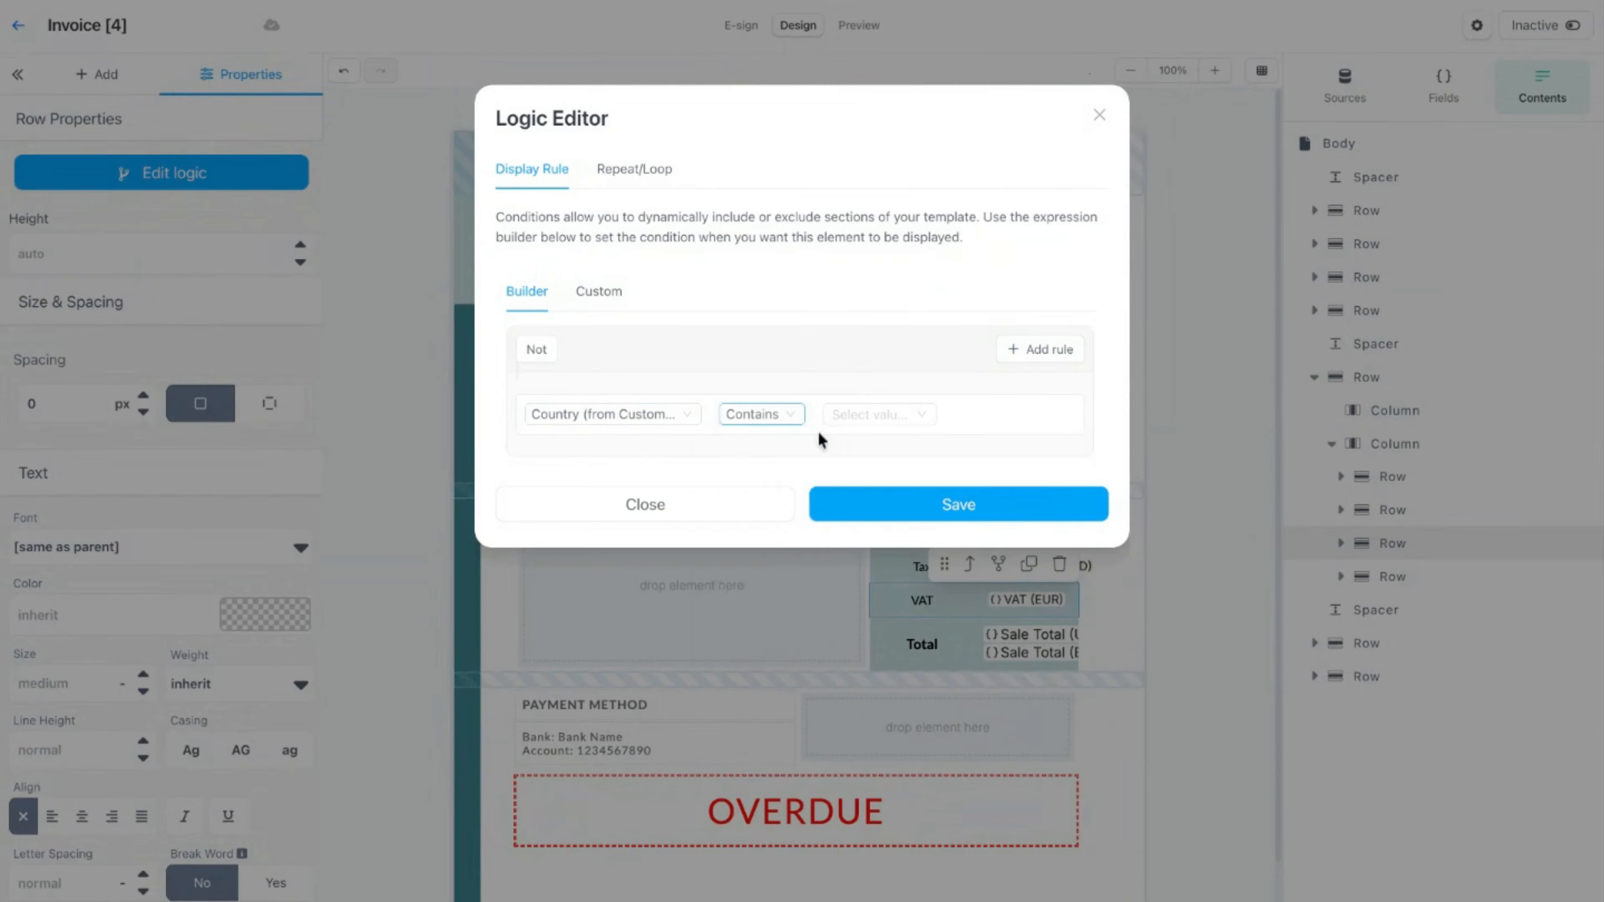
{"action": "left_click", "coordinate": [847, 417]}
{"action": "type", "text": "EU"}
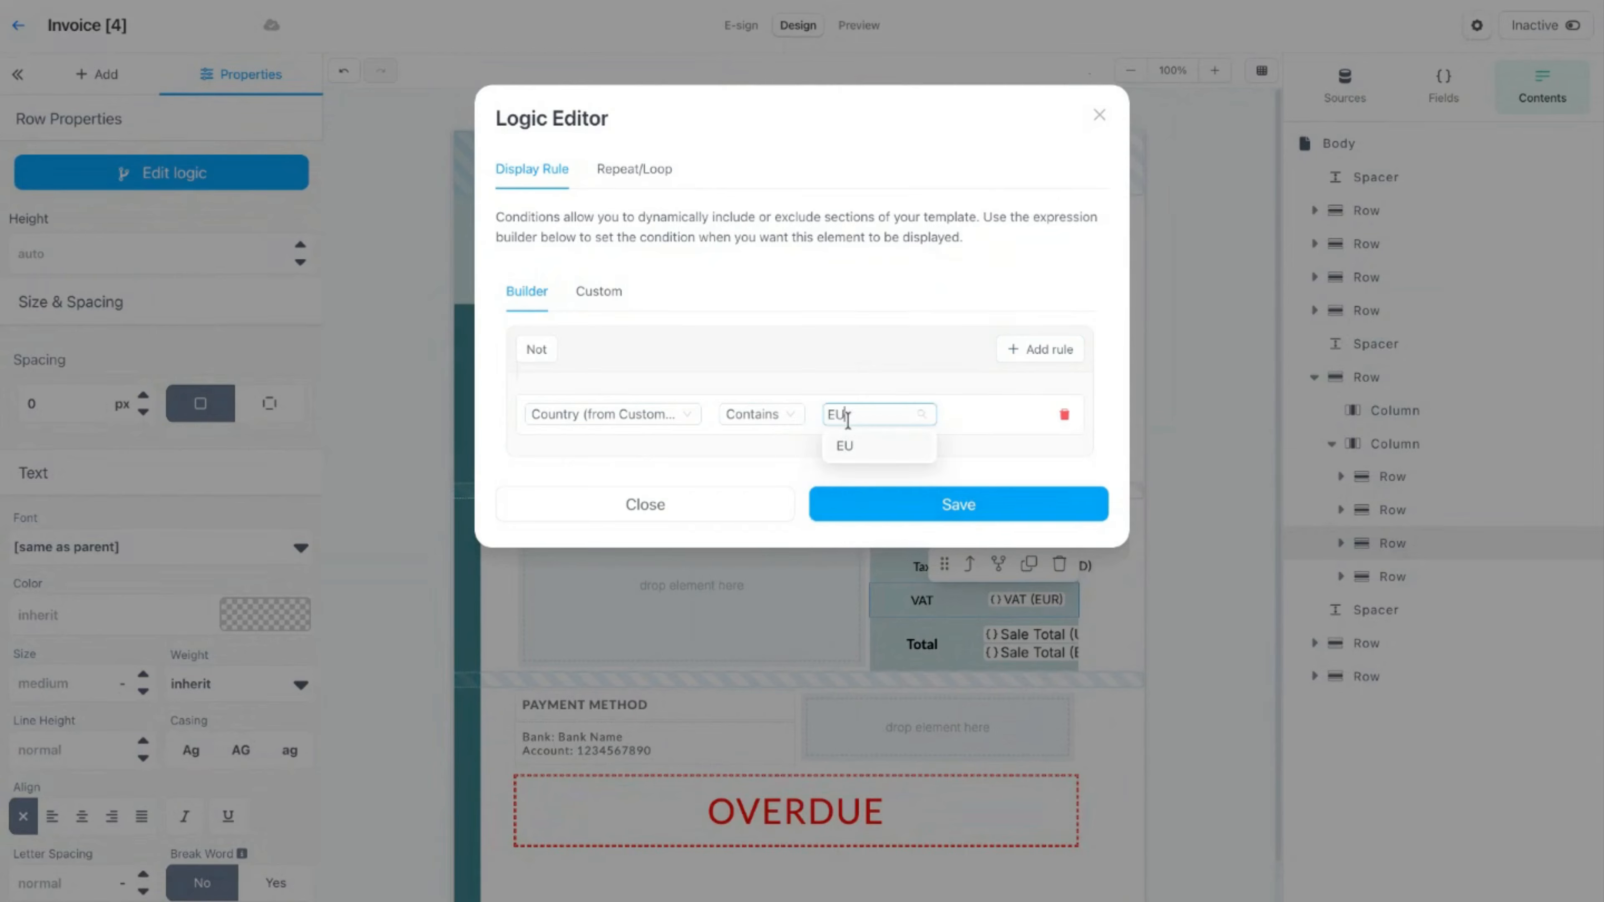
{"action": "left_click", "coordinate": [845, 446]}
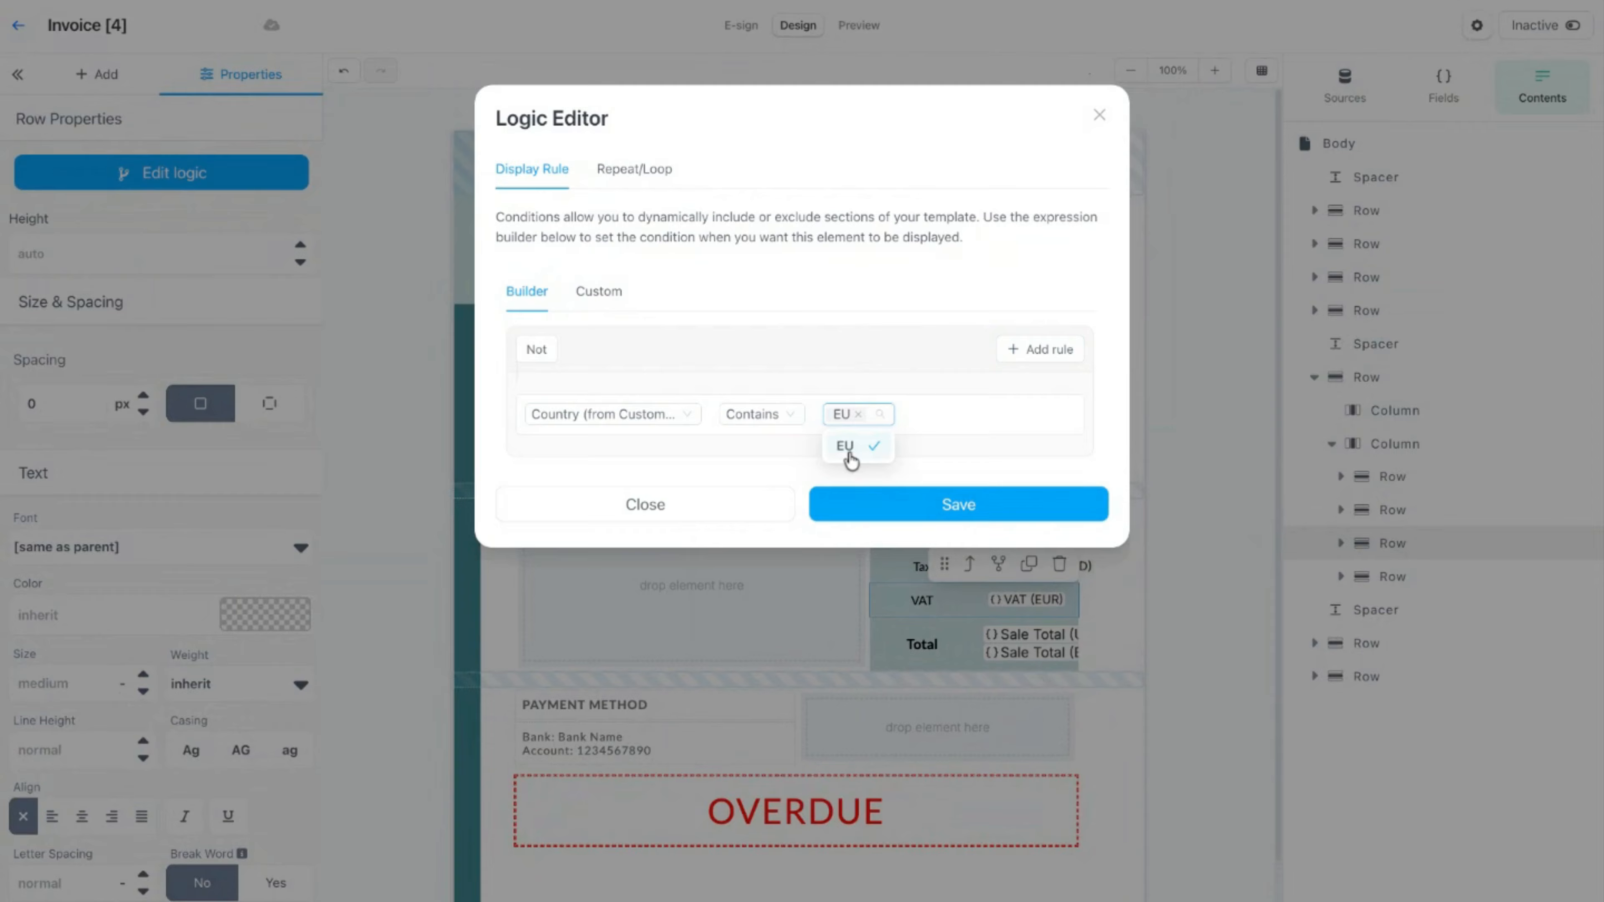
{"action": "left_click", "coordinate": [1000, 461]}
{"action": "left_click", "coordinate": [996, 519]}
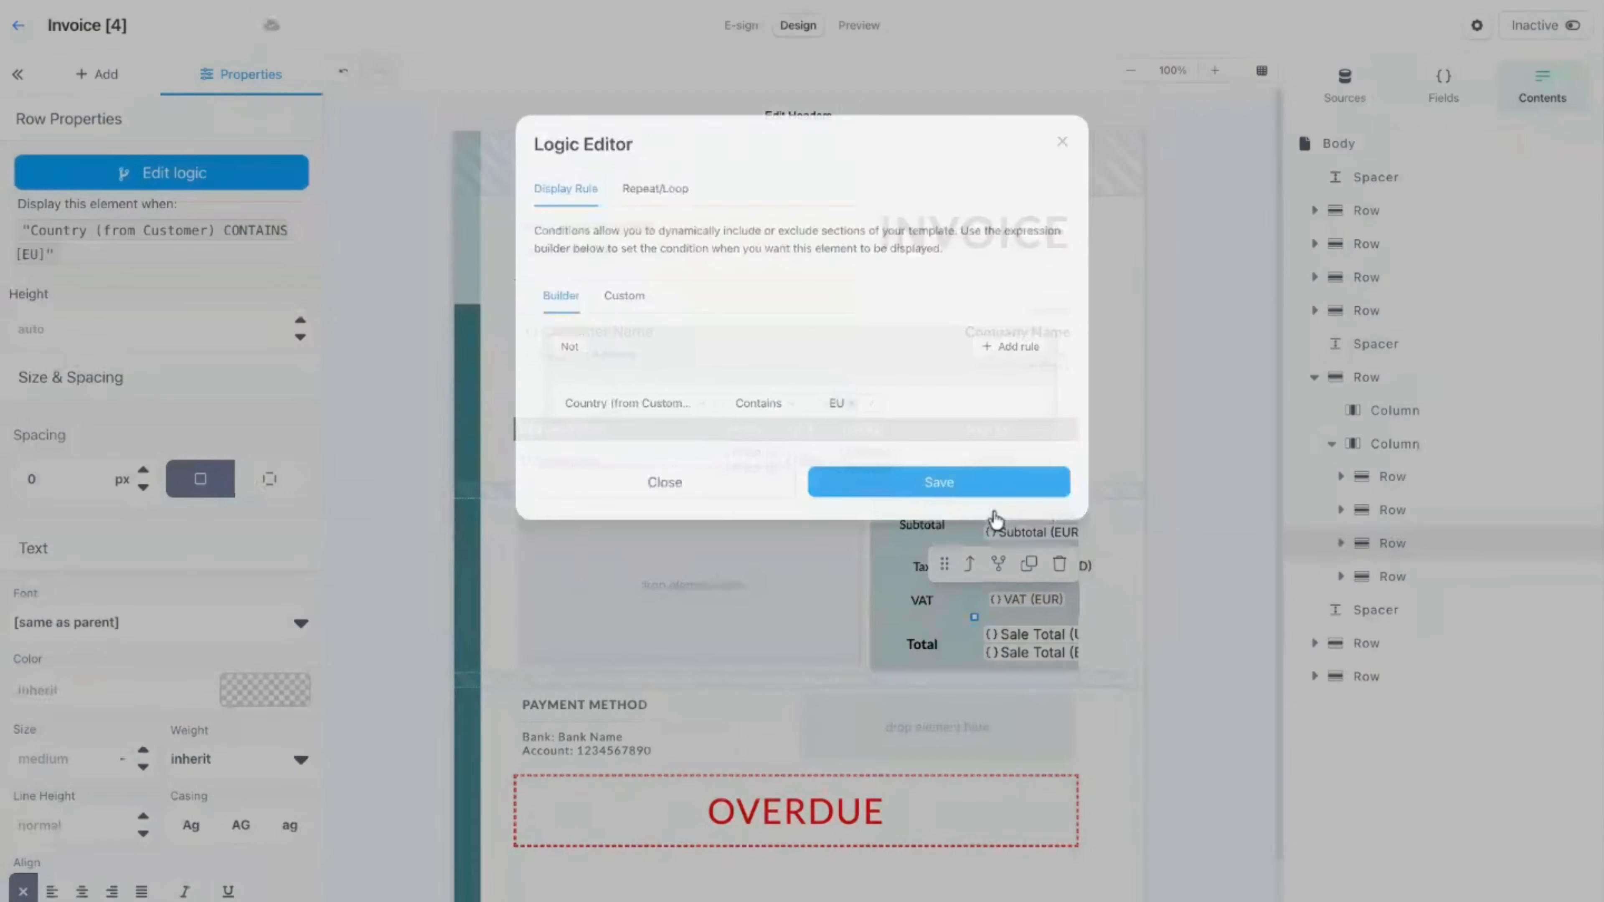
Step: Preview the document with the first Airtable invoice record to check the VAT row
{"action": "left_click", "coordinate": [875, 31]}
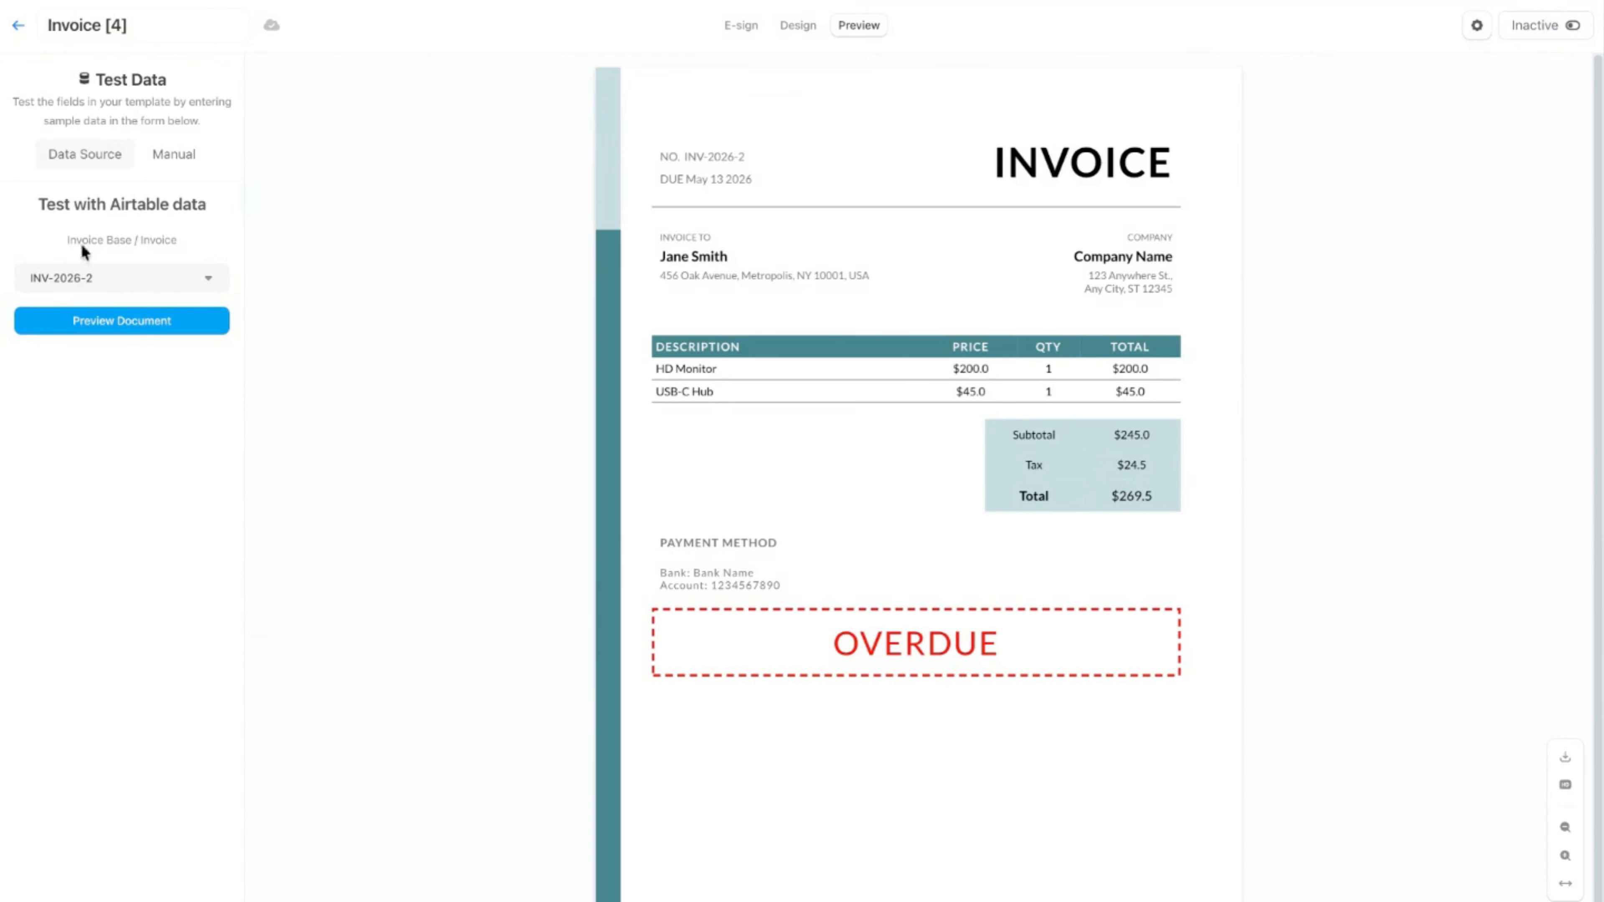
{"action": "left_click", "coordinate": [86, 278]}
{"action": "left_click", "coordinate": [79, 319]}
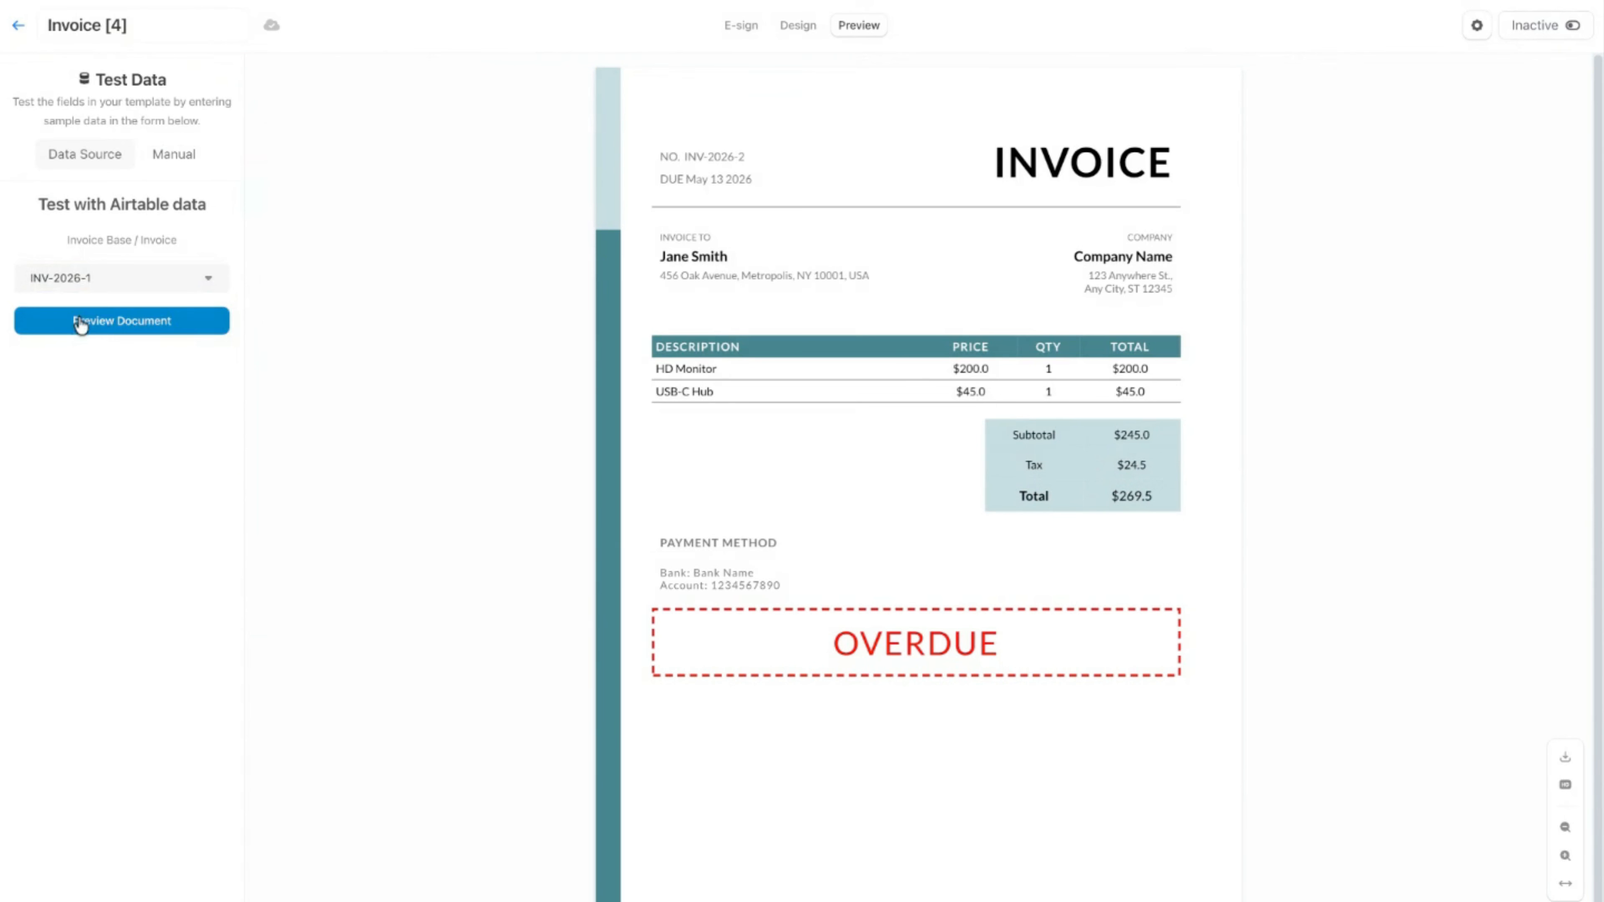
{"action": "left_click", "coordinate": [76, 322]}
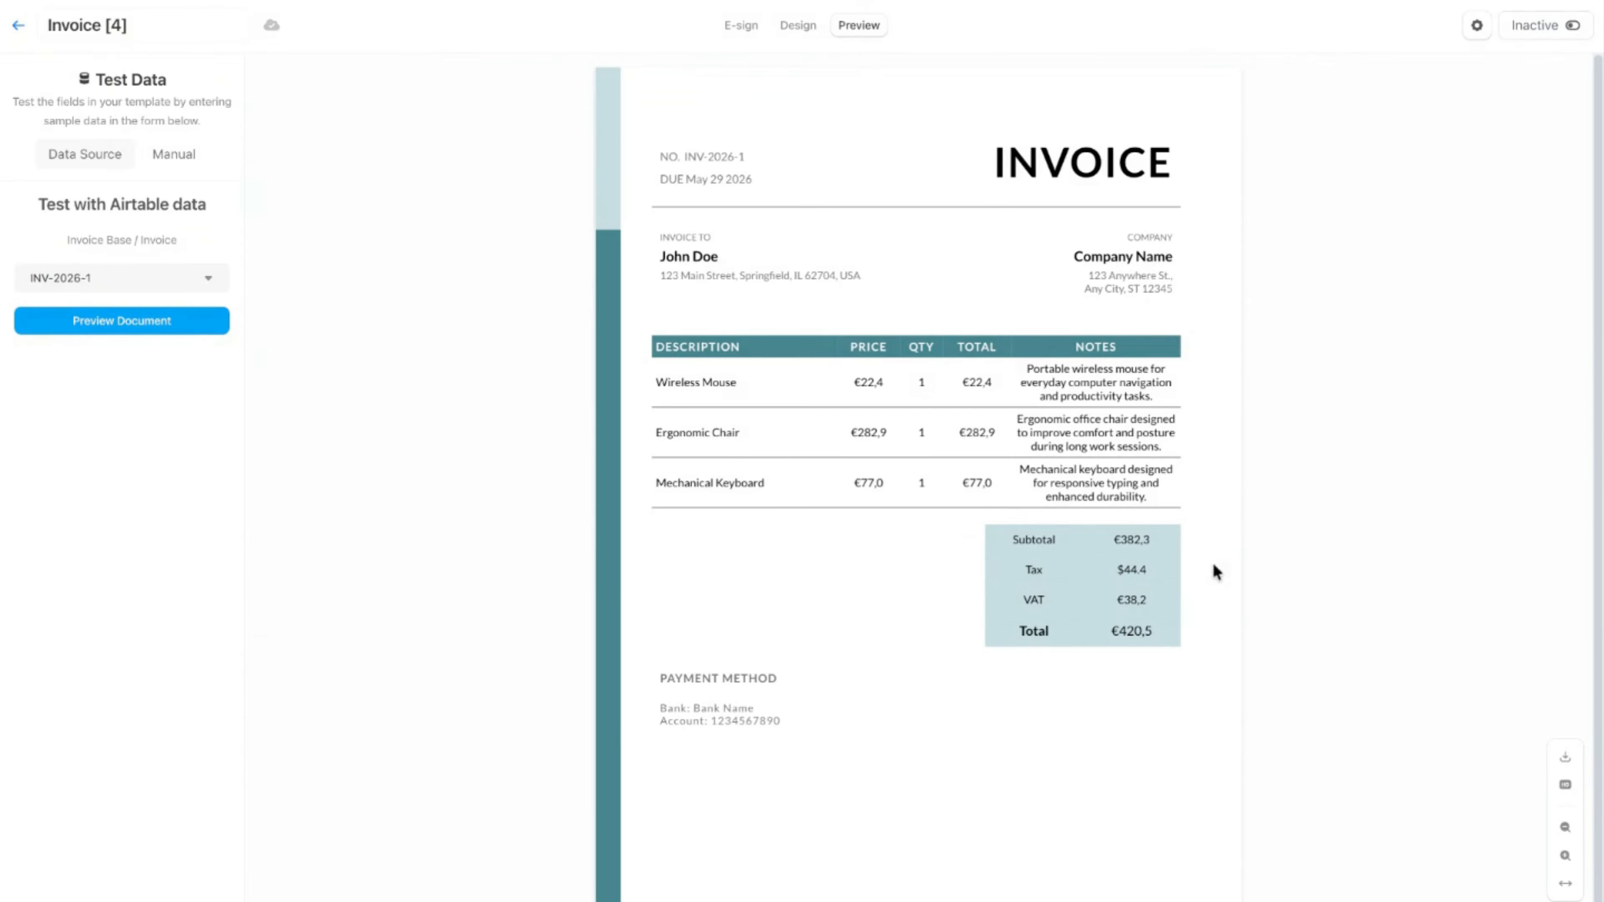
Step: Return to the design, select the whole Tax row in the totals block and start a display rule on it
{"action": "left_click", "coordinate": [803, 26]}
{"action": "left_click", "coordinate": [943, 529]}
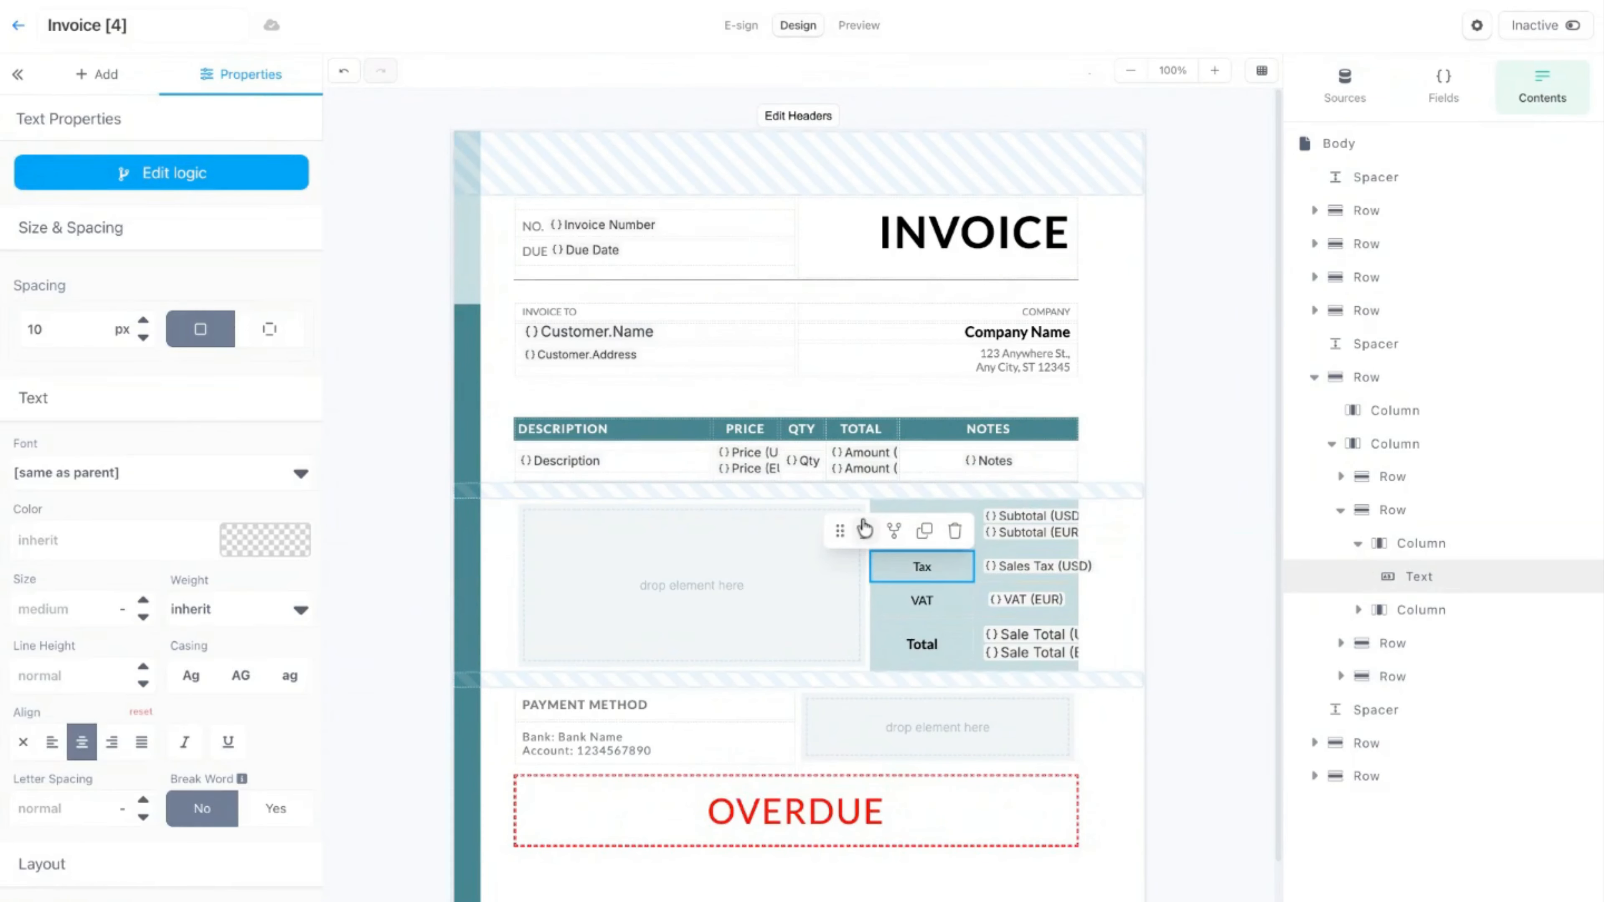
{"action": "left_click", "coordinate": [864, 528]}
{"action": "left_click", "coordinate": [863, 529]}
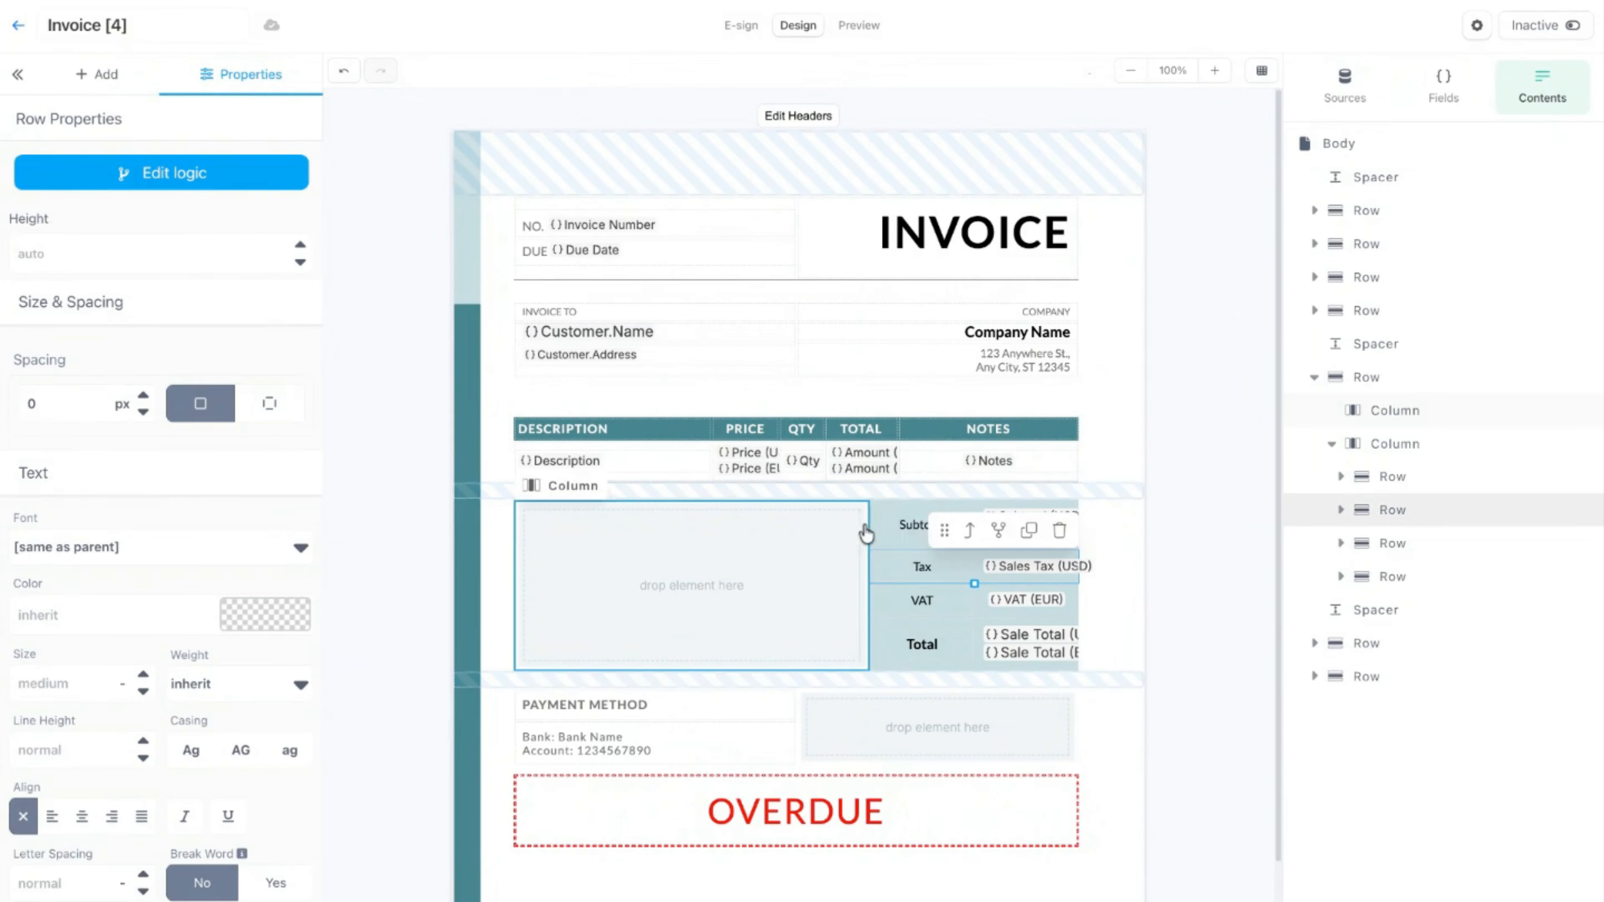
{"action": "left_click", "coordinate": [997, 531]}
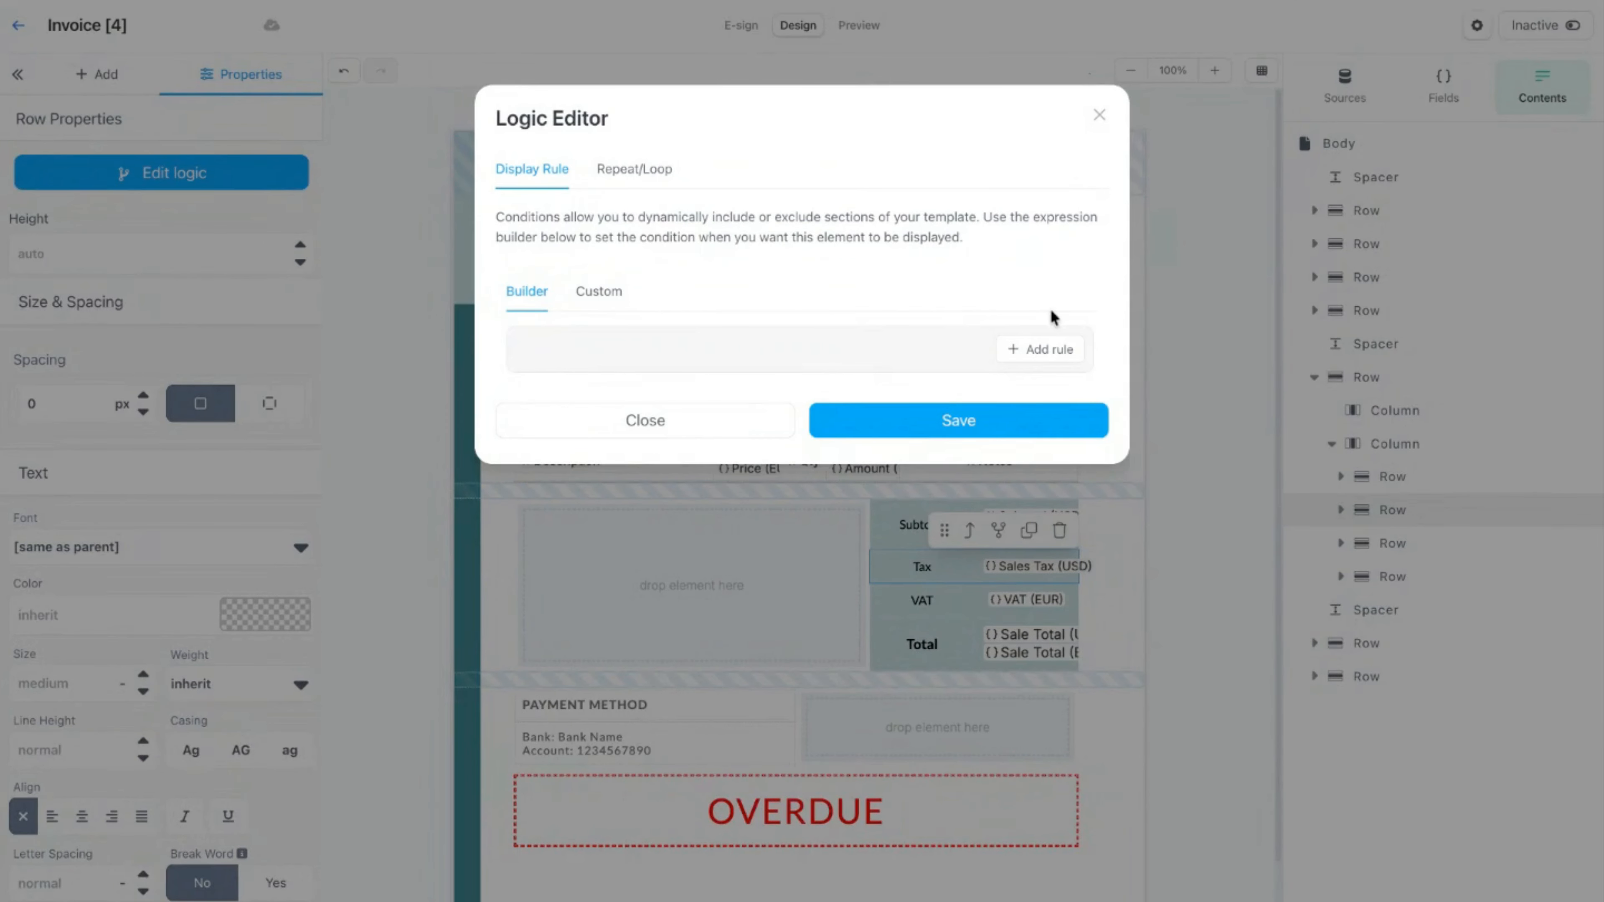
{"action": "left_click", "coordinate": [1042, 349]}
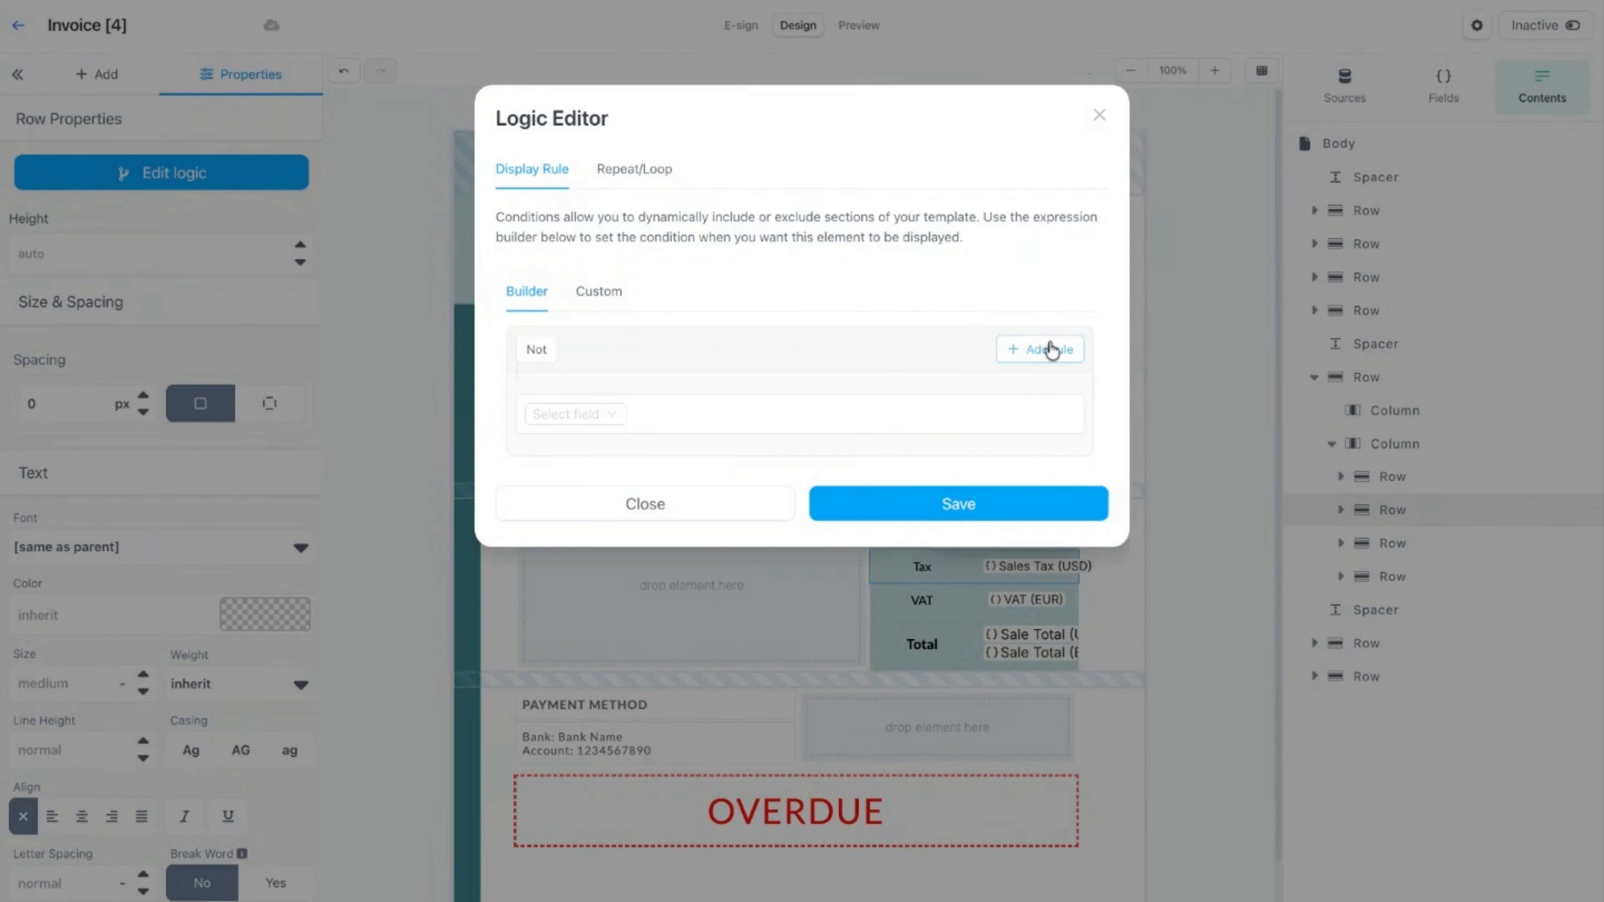
Step: Set the Tax row's condition to NGO == Yes and negate the rule with Not
{"action": "left_click", "coordinate": [582, 412]}
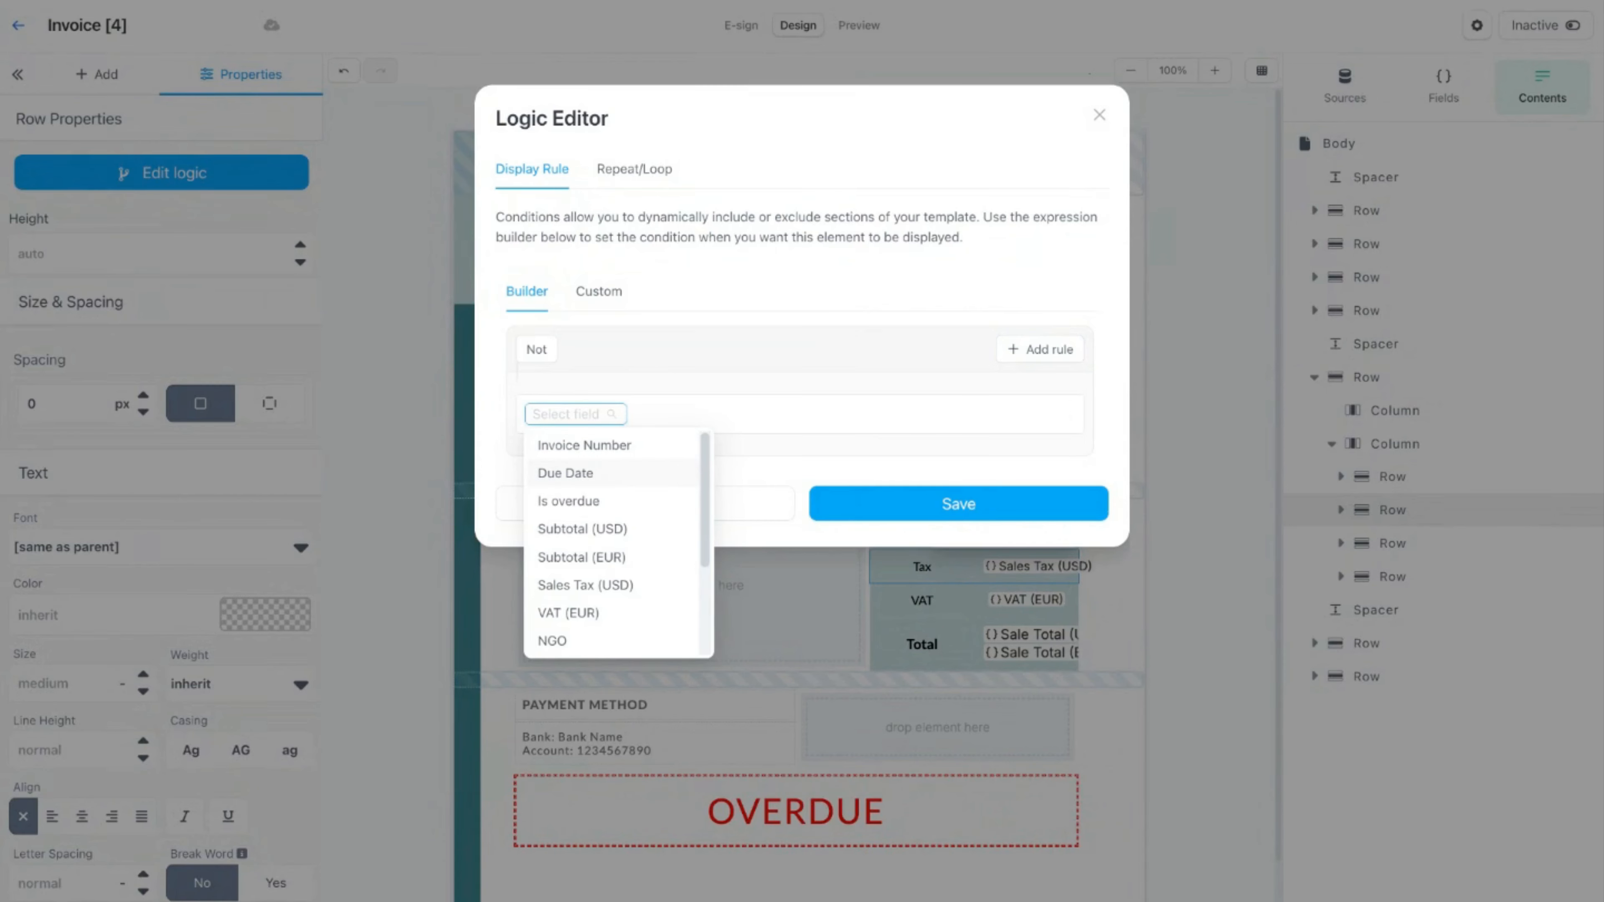
{"action": "scroll", "coordinate": [612, 543], "scroll_direction": "down", "scroll_amount": 3}
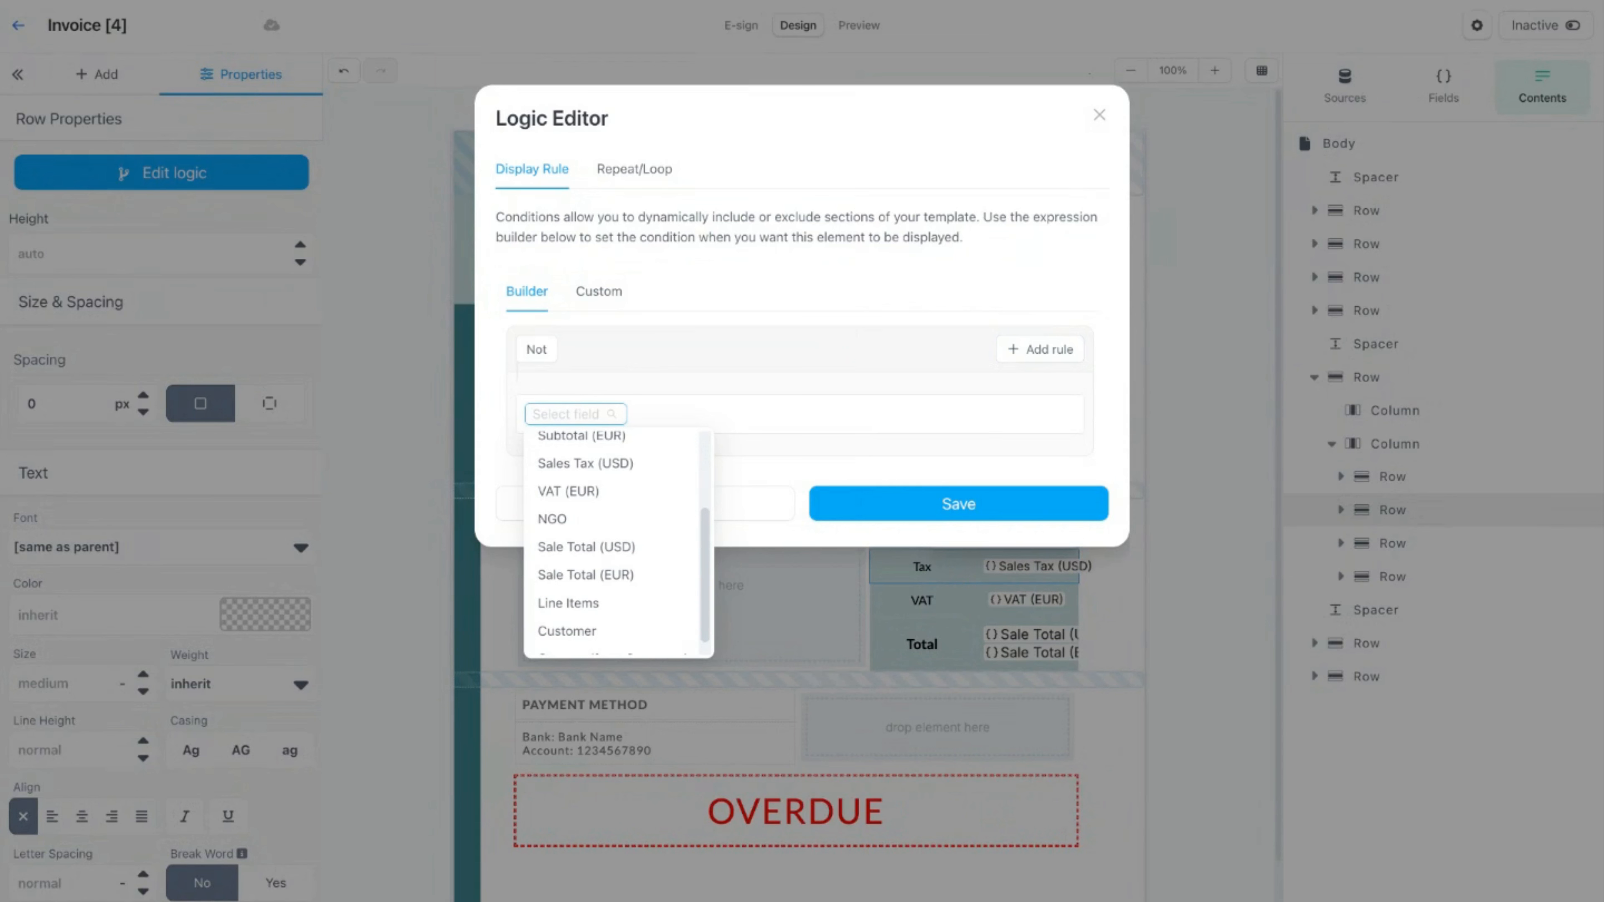
{"action": "left_click", "coordinate": [588, 530]}
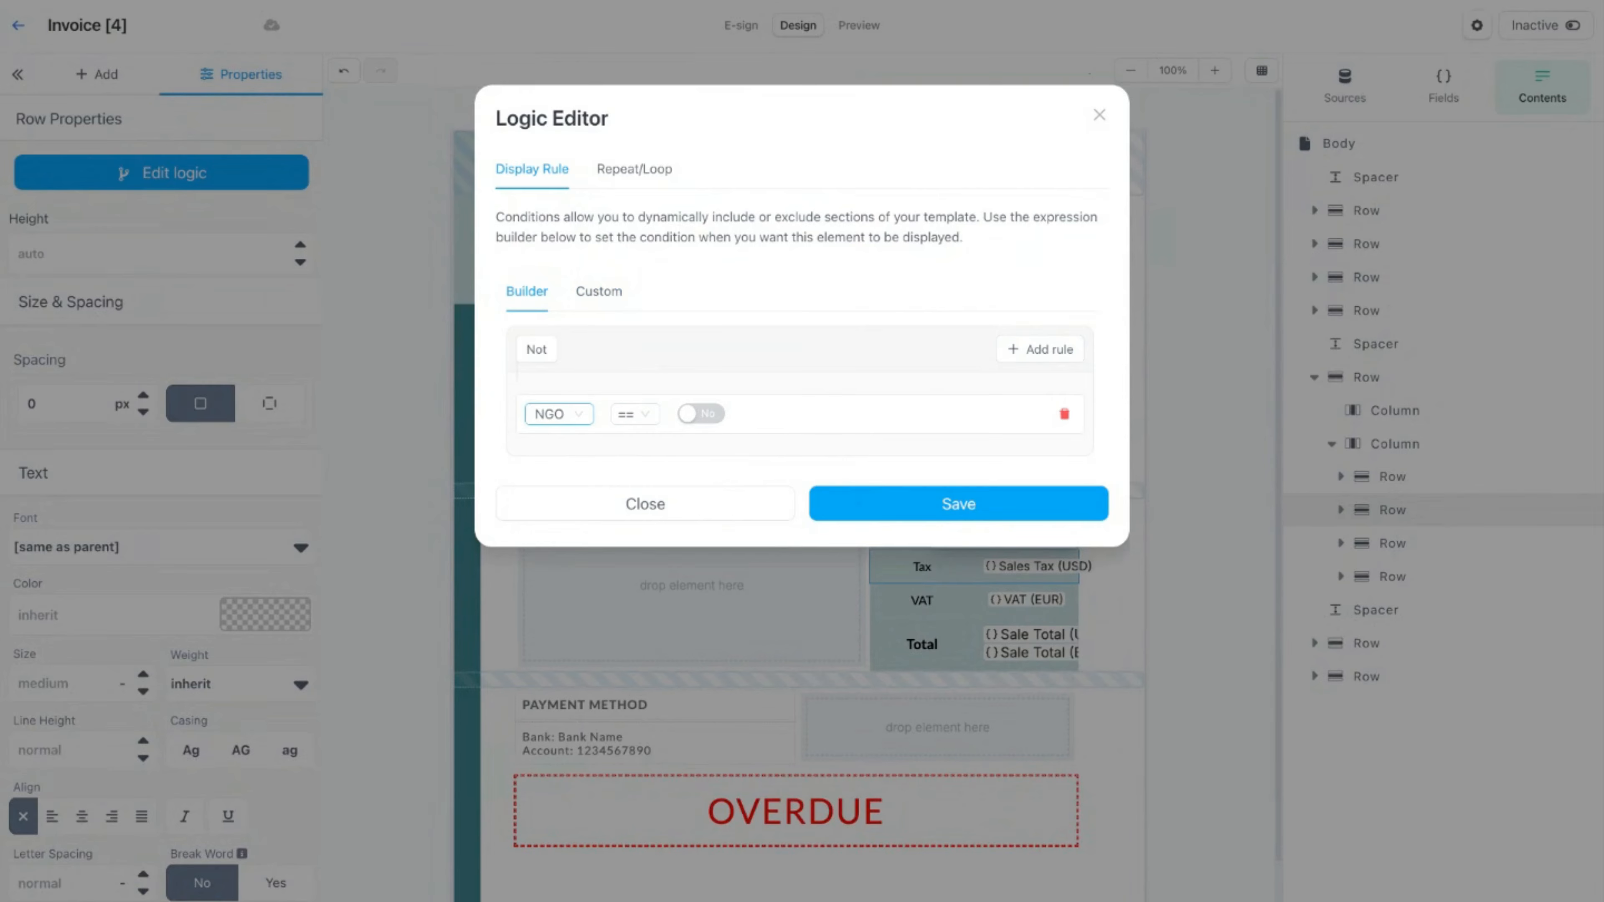
{"action": "left_click", "coordinate": [541, 351]}
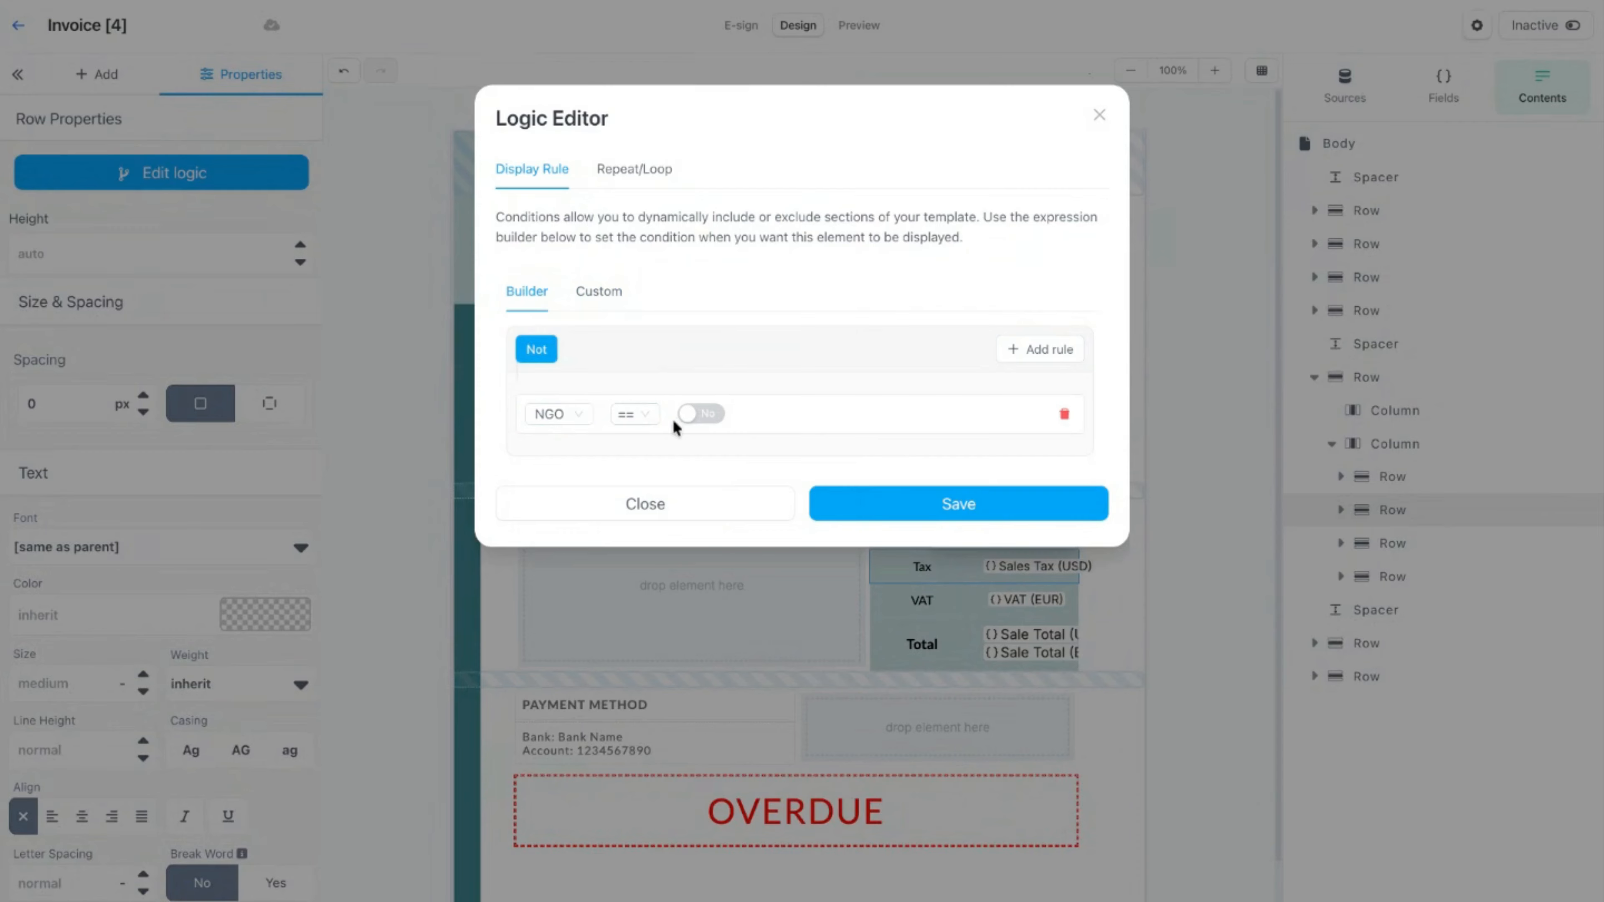
{"action": "left_click", "coordinate": [698, 414]}
Step: Add a second condition to the Tax row's rule, Country (from Customer) Contains EU, and combine the conditions with Or
{"action": "left_click", "coordinate": [1039, 348]}
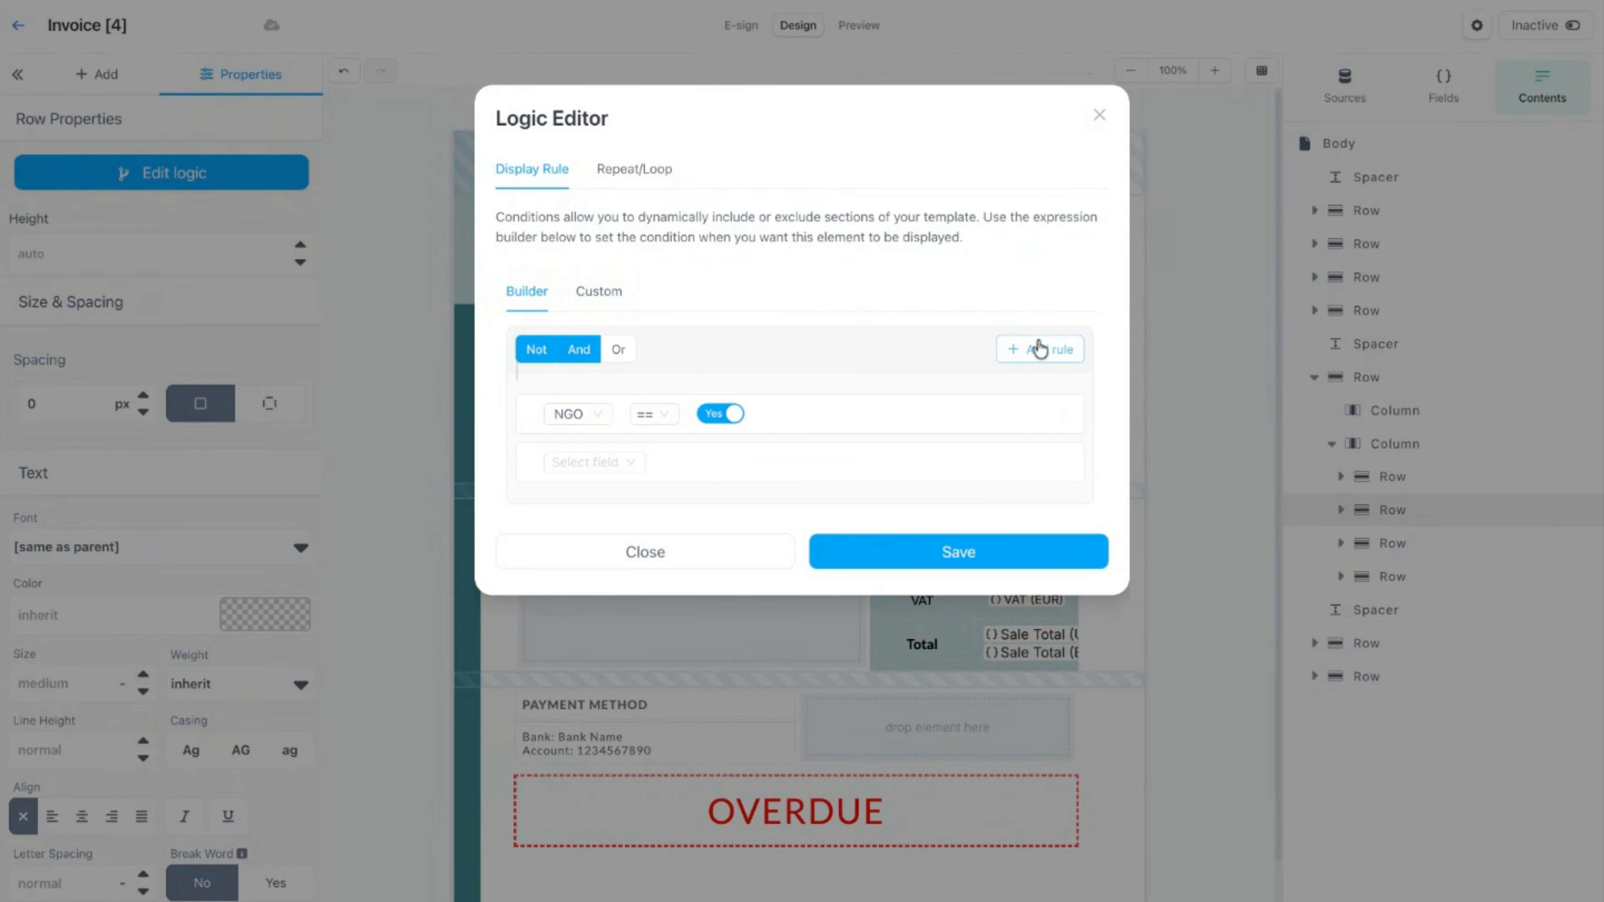
{"action": "left_click", "coordinate": [615, 463]}
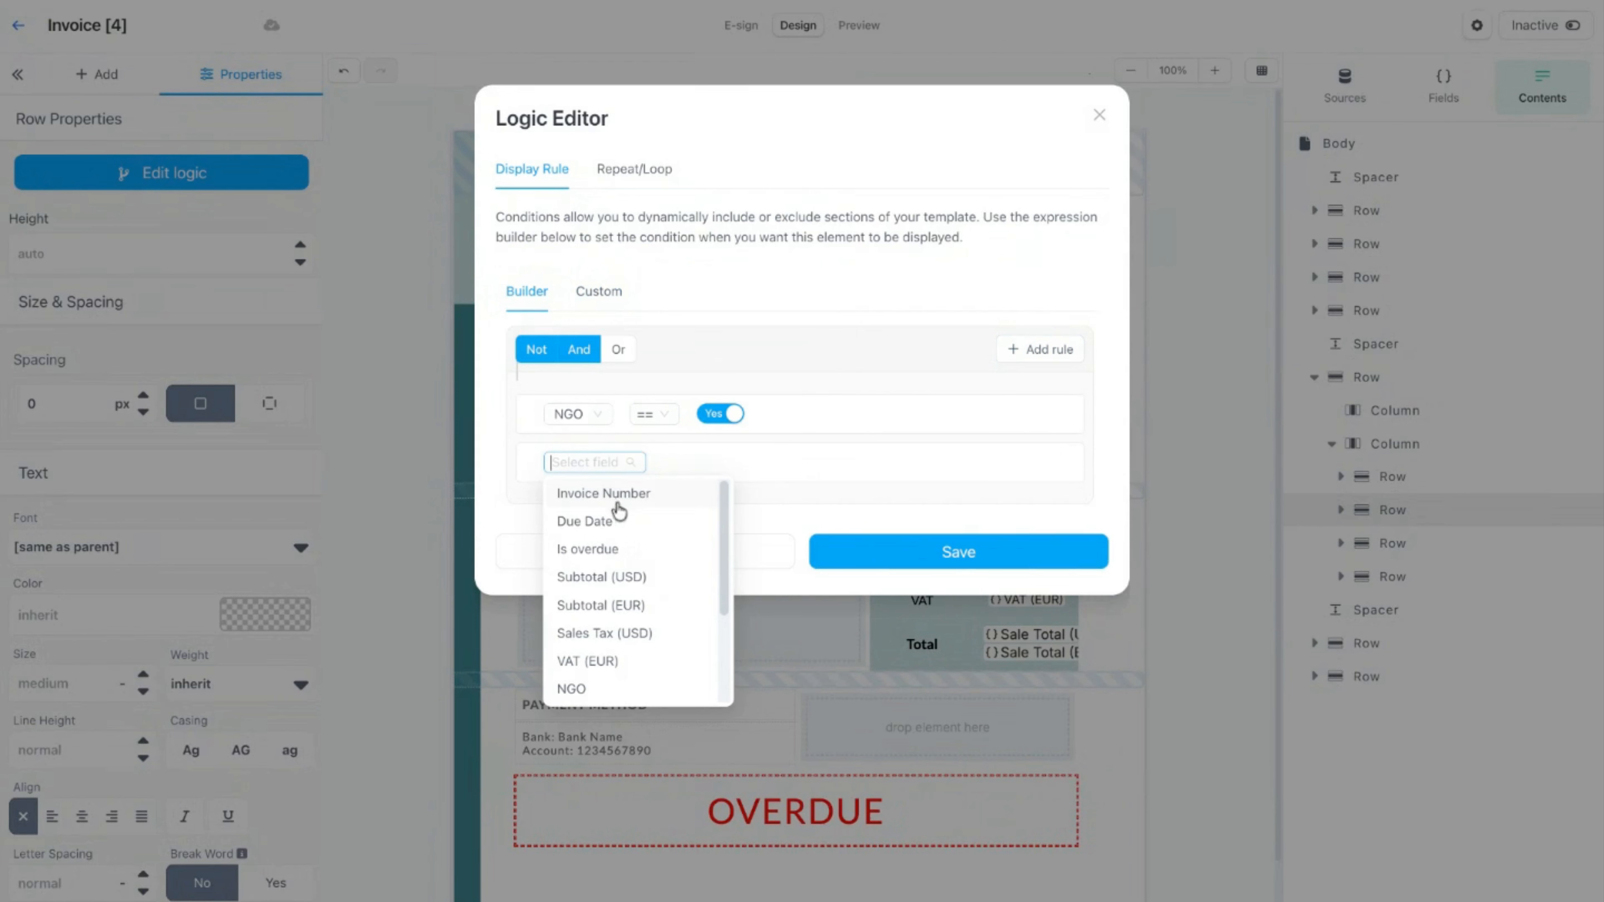
{"action": "scroll", "coordinate": [655, 573], "scroll_direction": "down", "scroll_amount": 3}
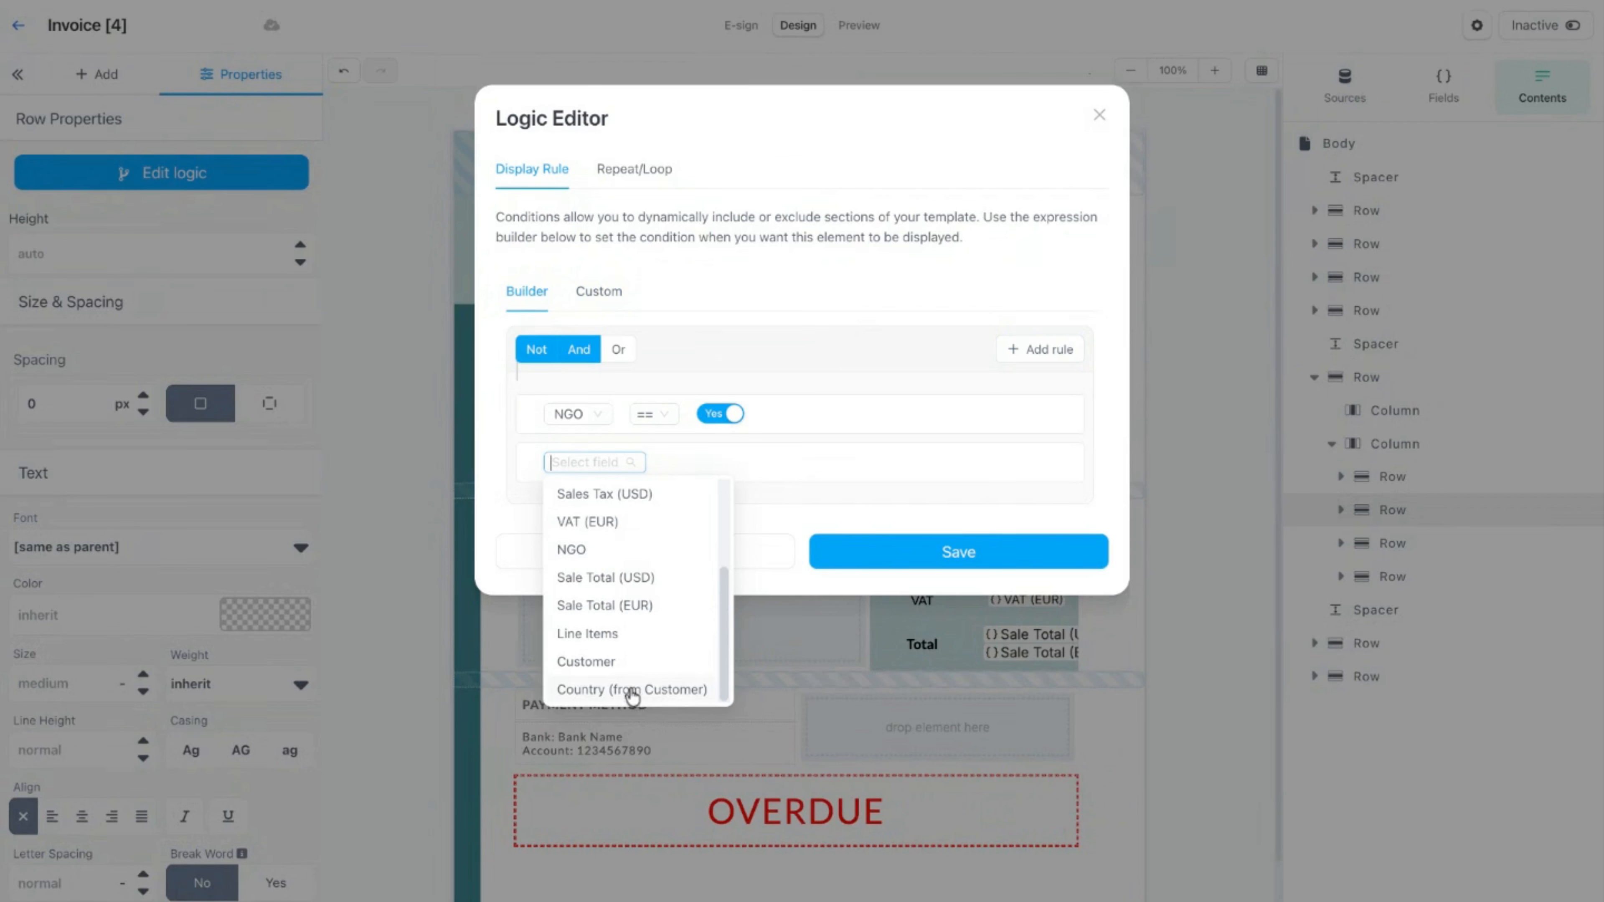
{"action": "left_click", "coordinate": [616, 691]}
{"action": "left_click", "coordinate": [773, 462]}
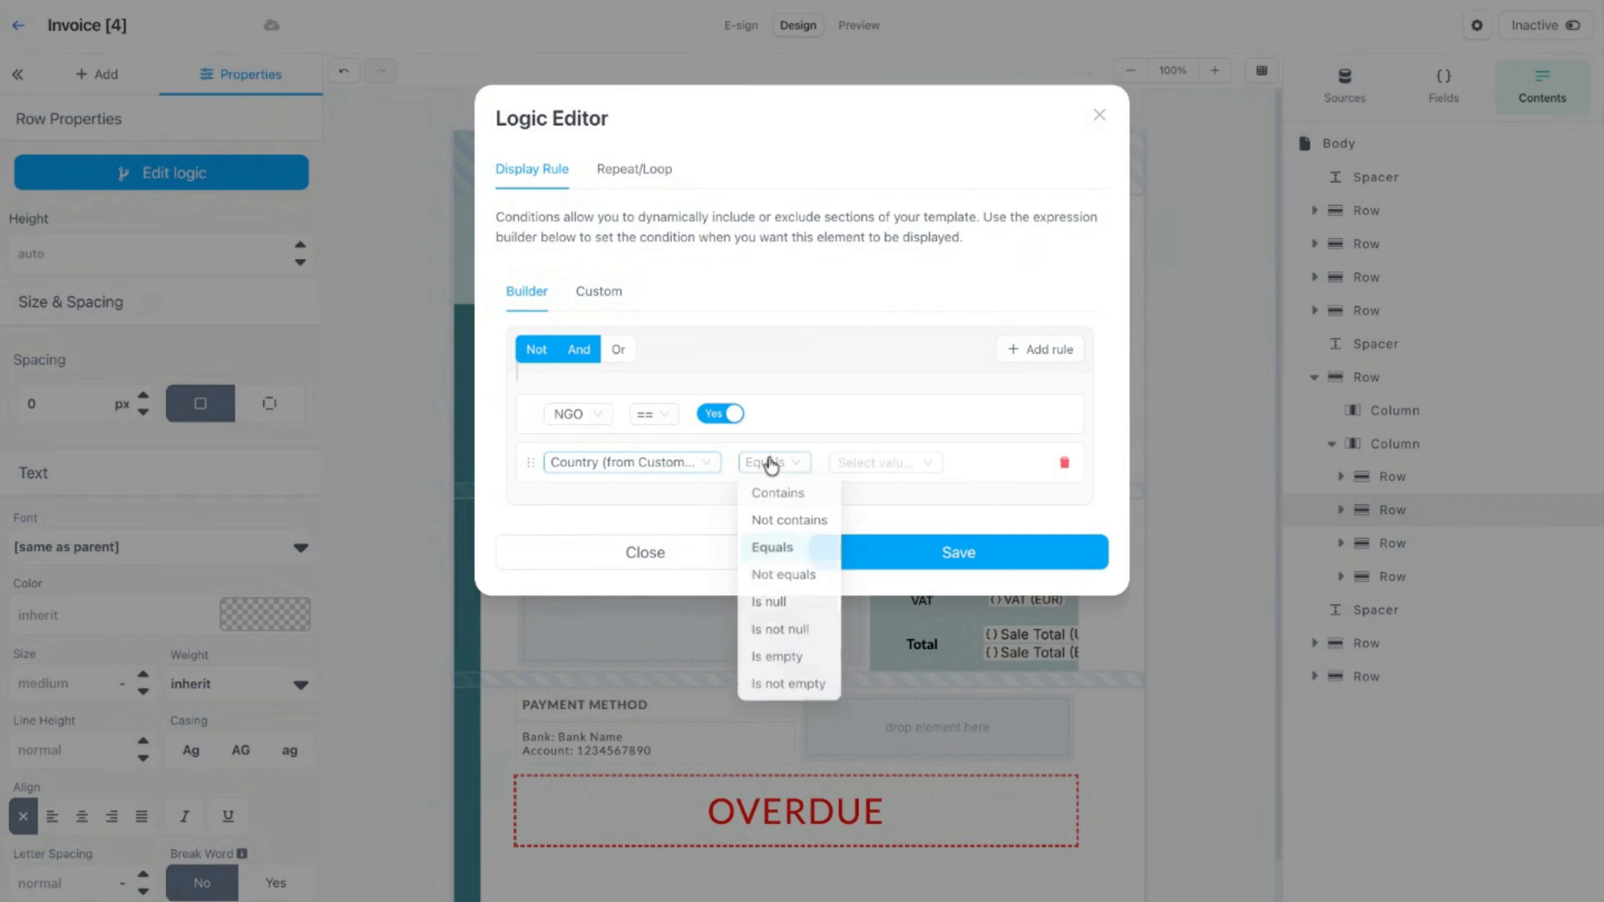
{"action": "left_click", "coordinate": [772, 494]}
{"action": "left_click", "coordinate": [870, 462]}
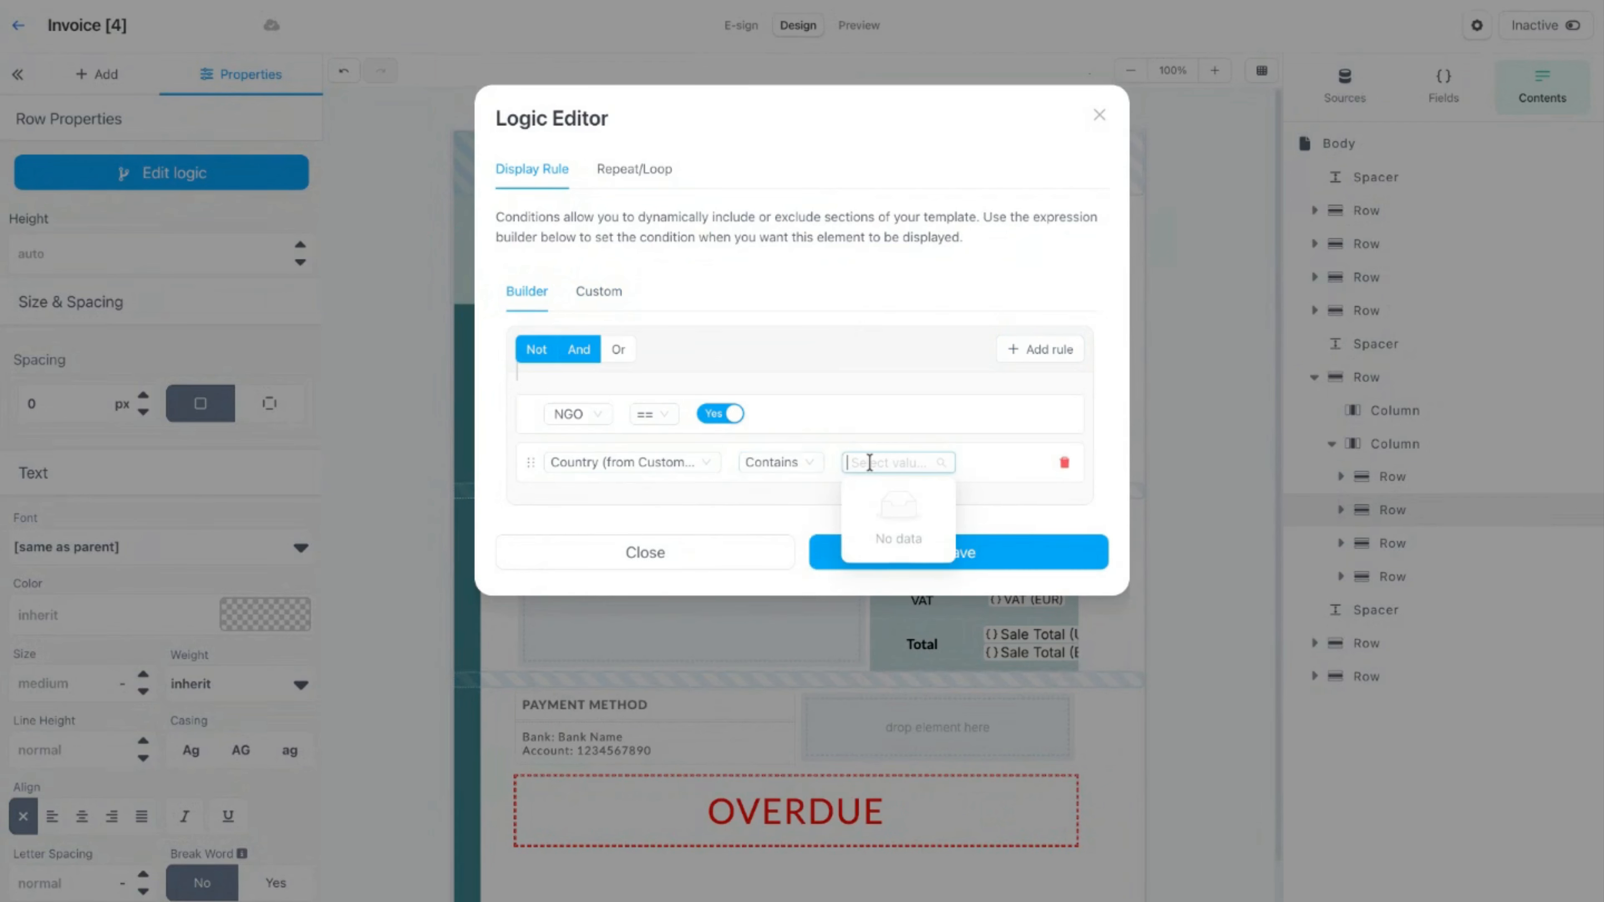
{"action": "type", "text": "EU"}
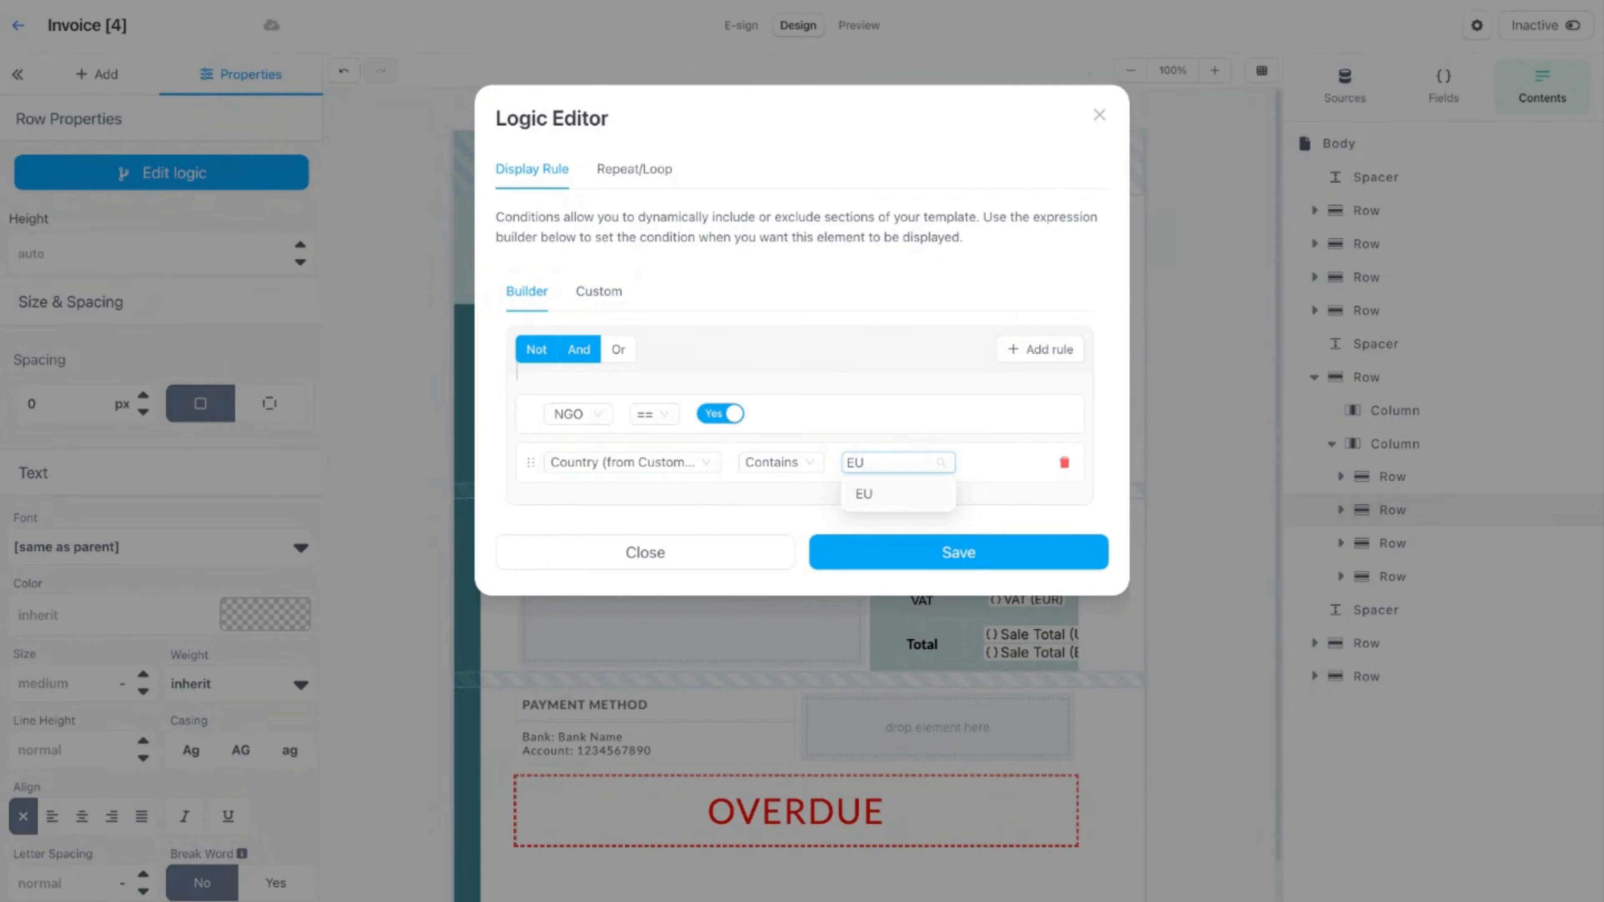
{"action": "left_click", "coordinate": [906, 494]}
{"action": "left_click", "coordinate": [827, 405]}
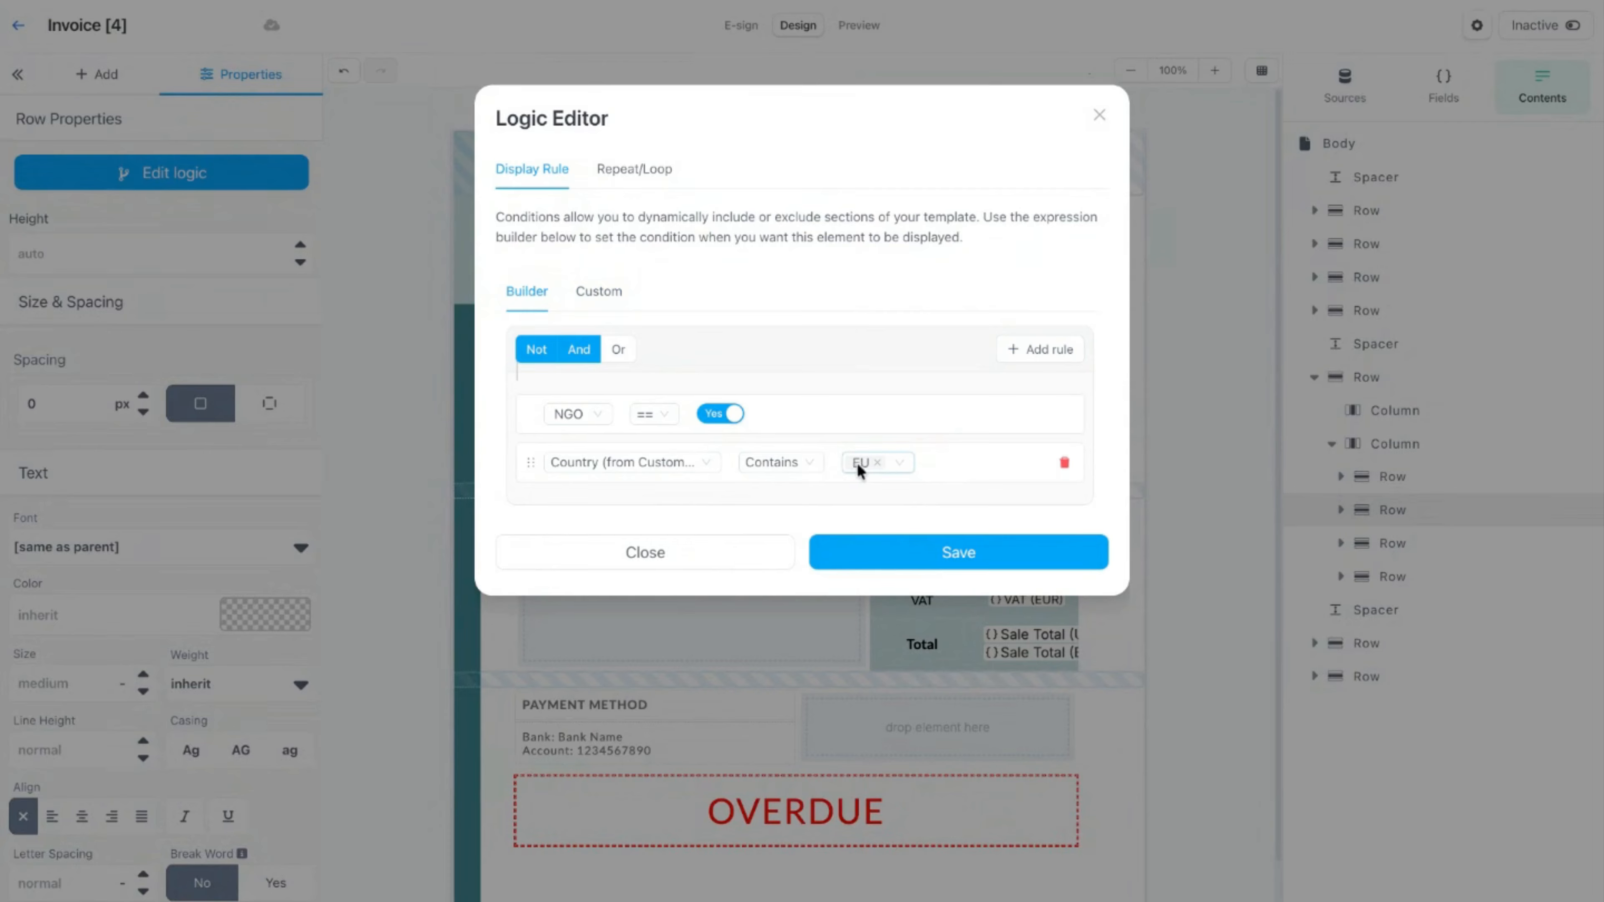
{"action": "left_click", "coordinate": [617, 348]}
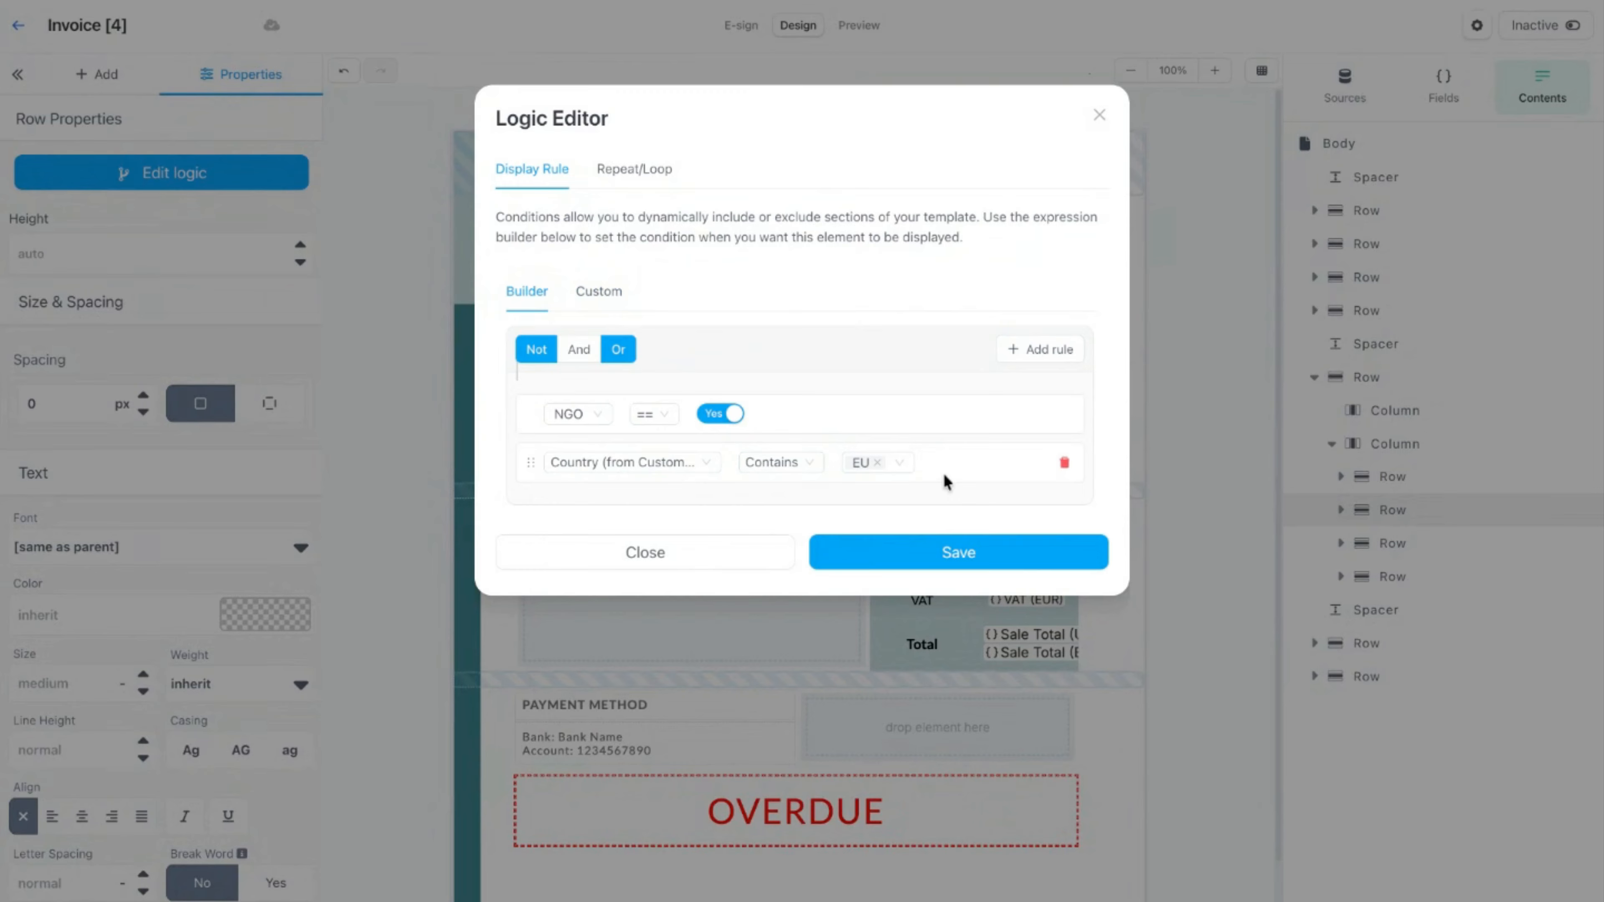
Step: Save the Tax row's display rule and preview the document with the third Airtable invoice record
{"action": "left_click", "coordinate": [895, 564]}
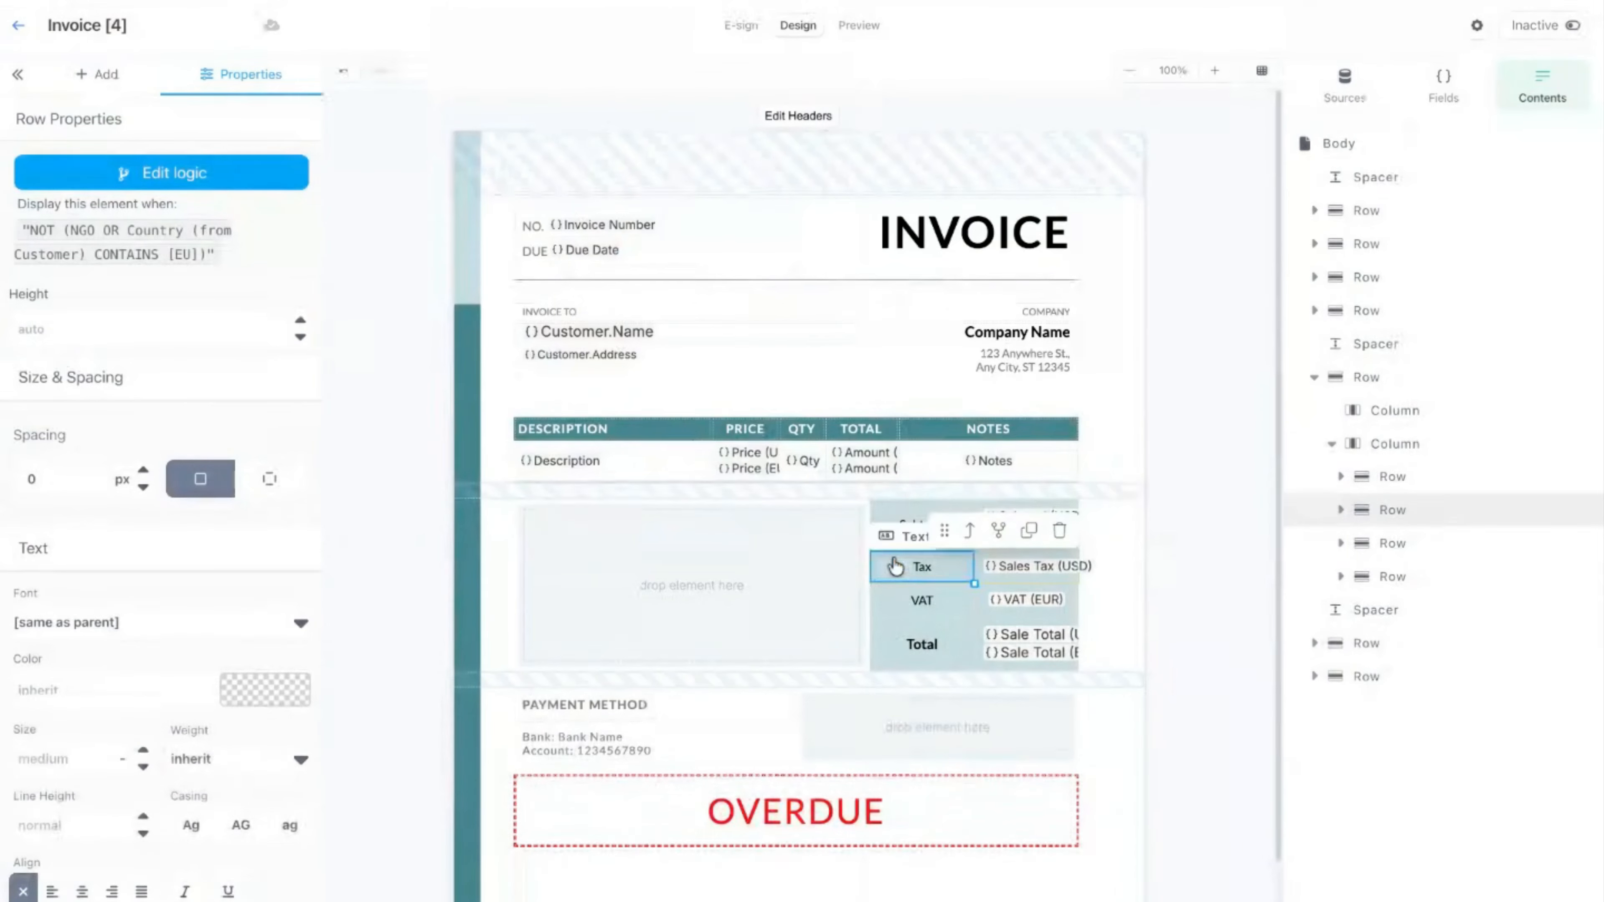
{"action": "left_click", "coordinate": [857, 28]}
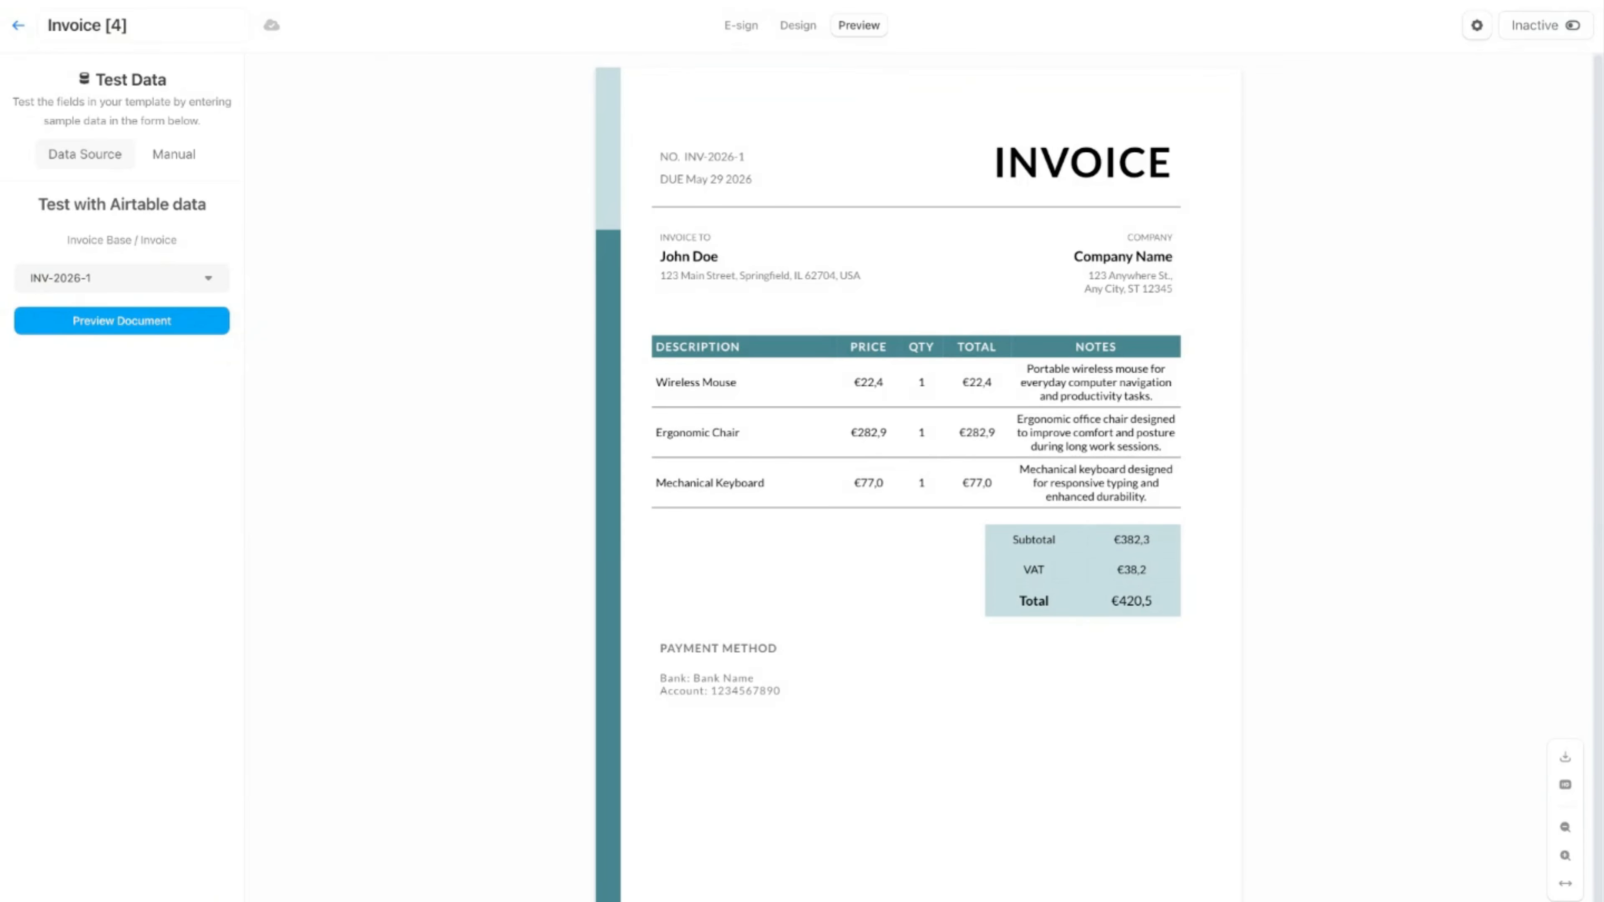
{"action": "left_click", "coordinate": [206, 280]}
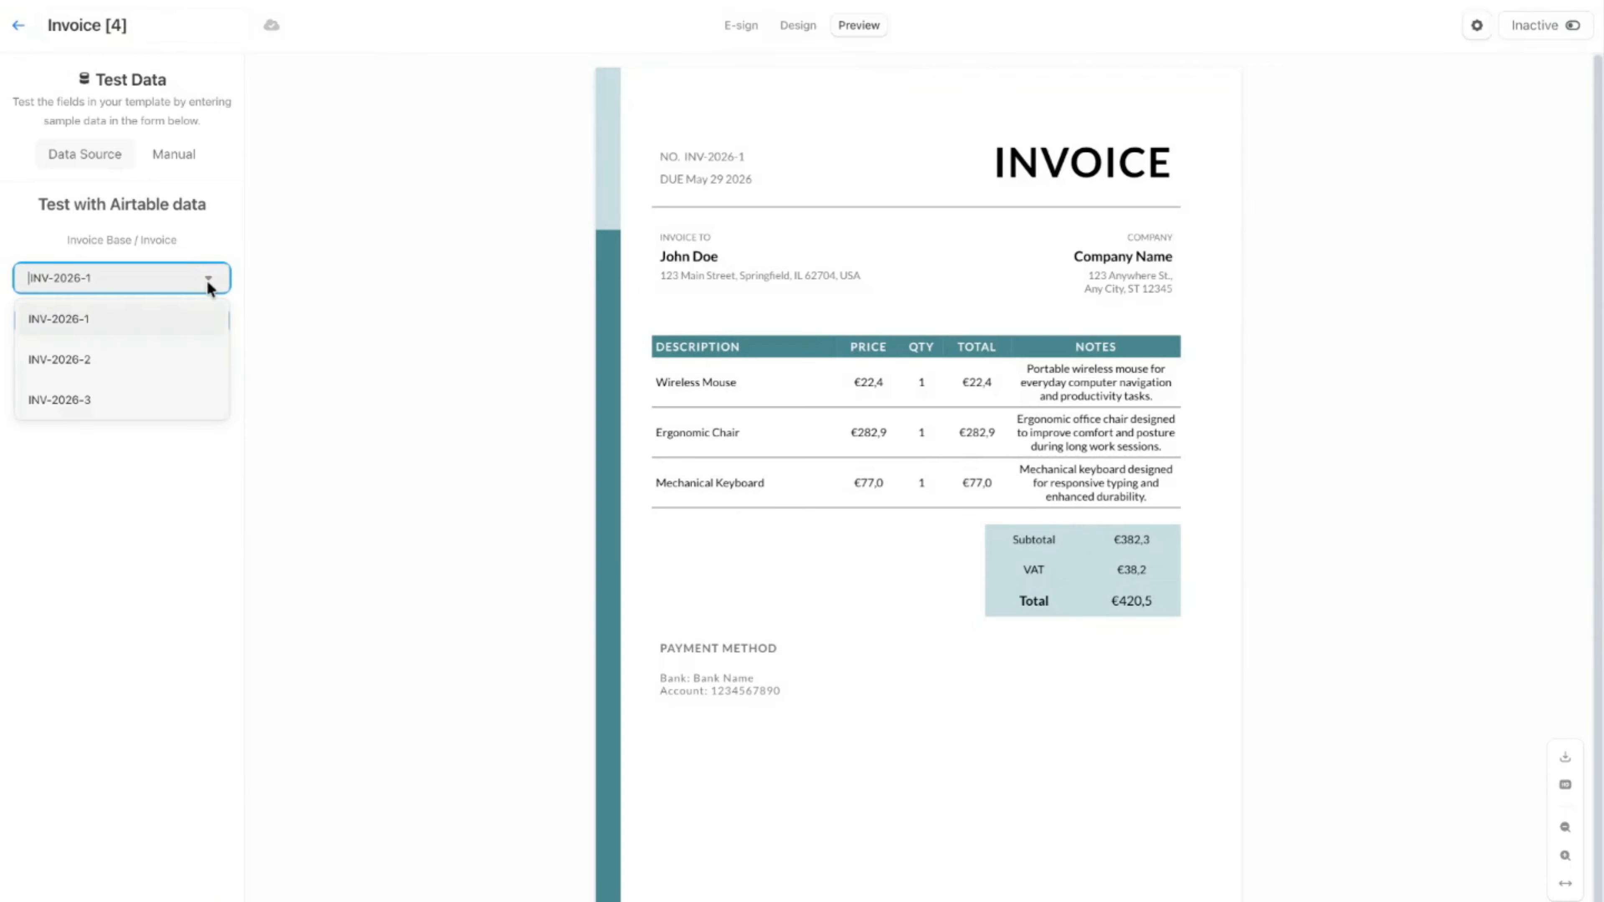
{"action": "left_click", "coordinate": [105, 409]}
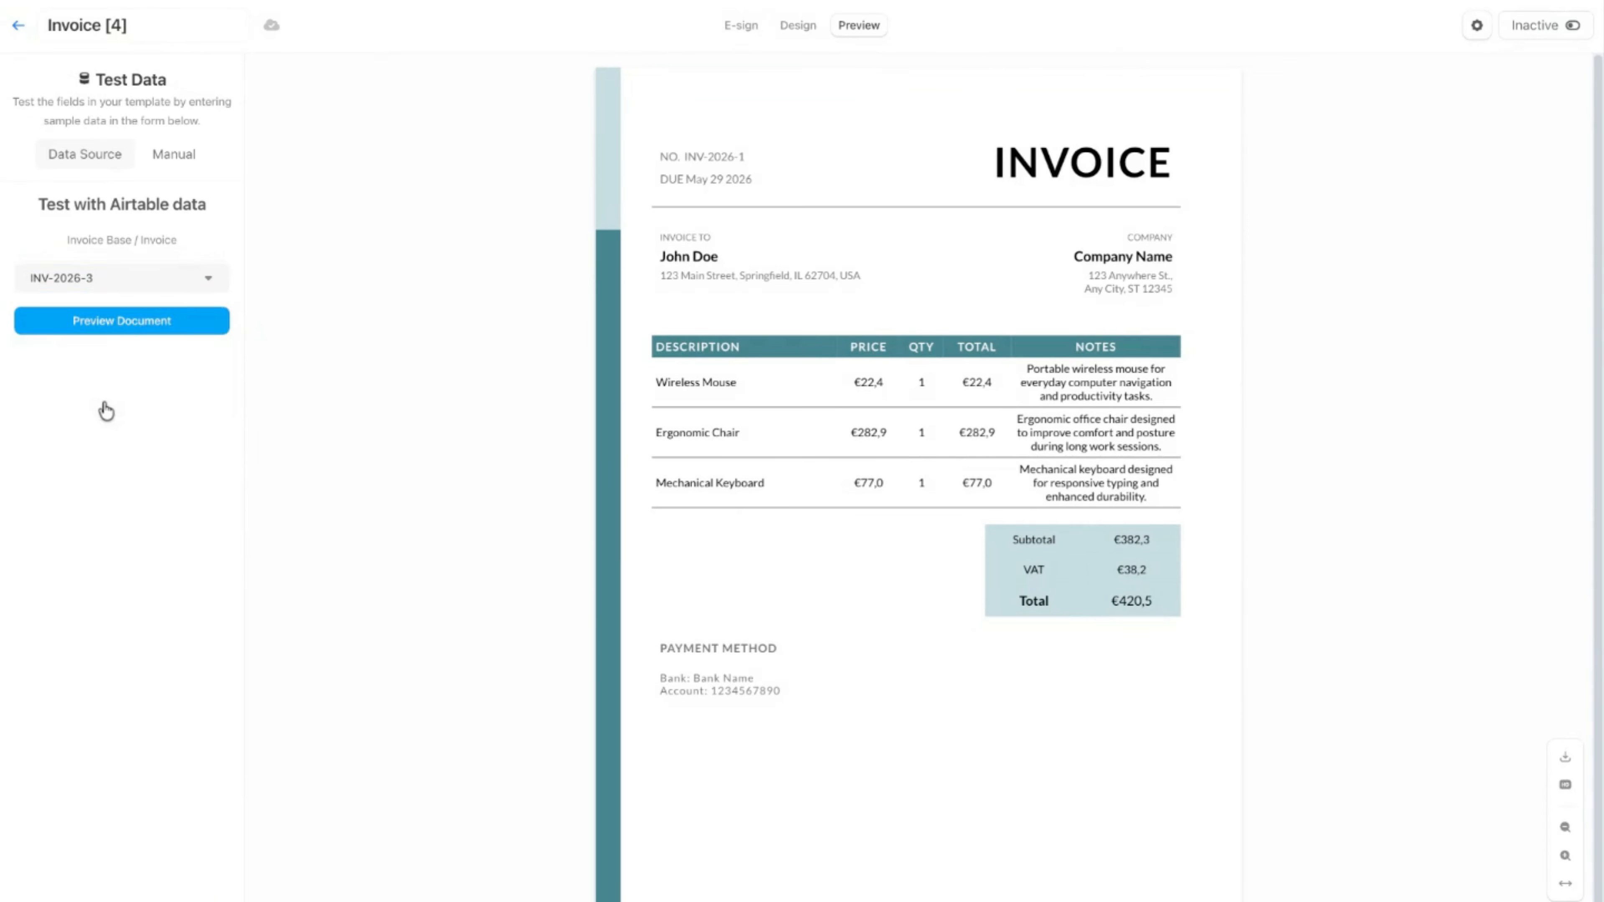
{"action": "left_click", "coordinate": [119, 327]}
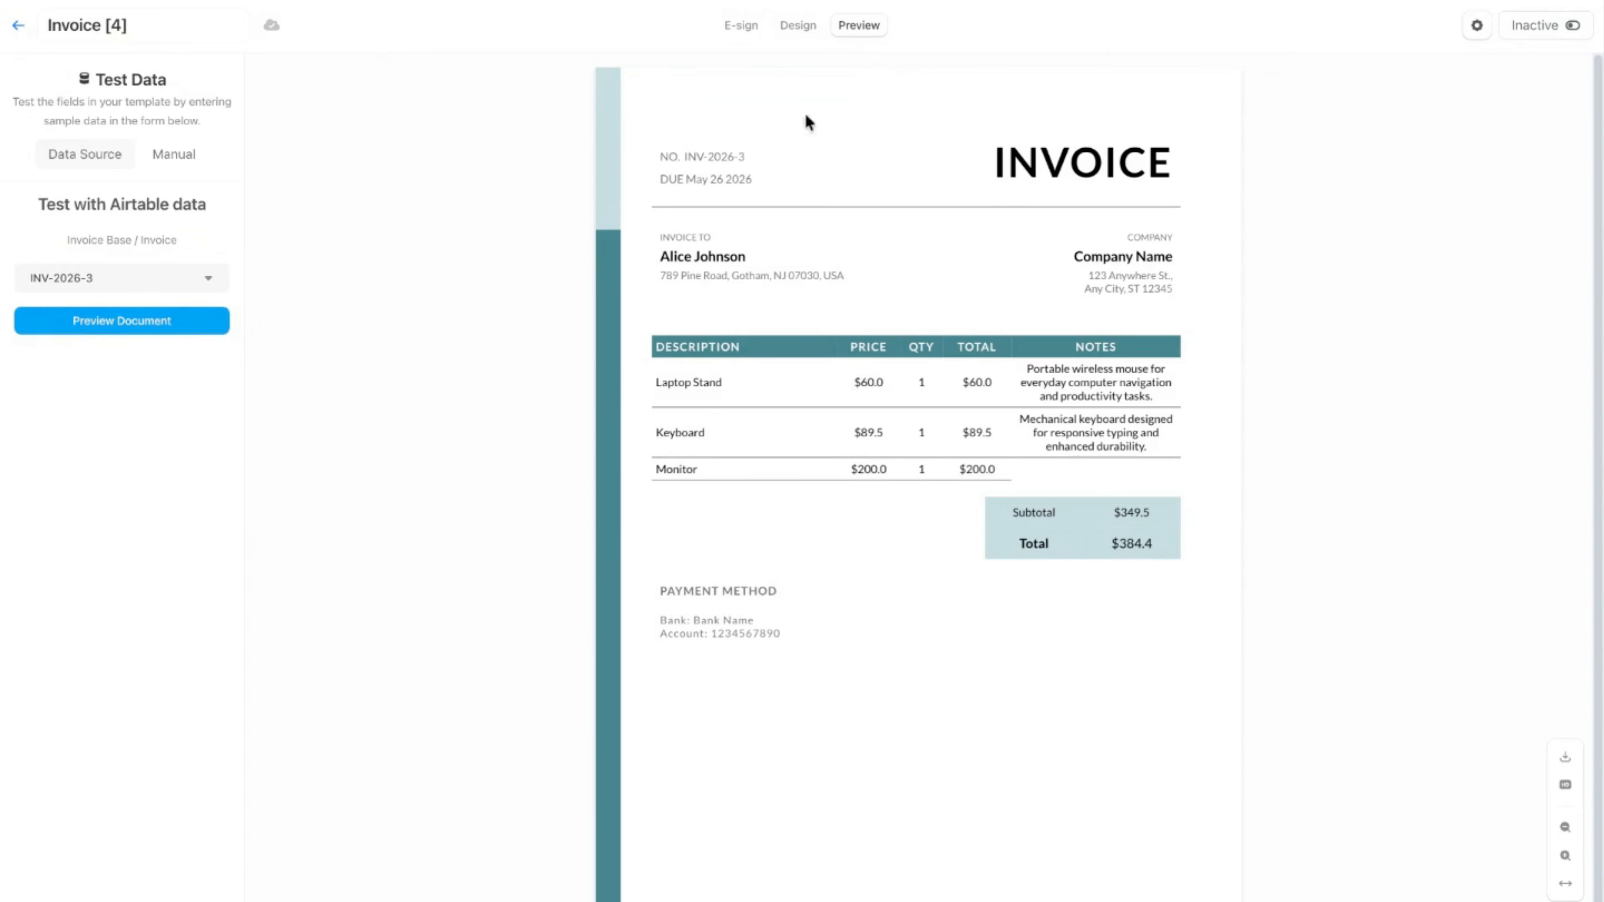
Step: Return to the design, open the display rule of the whole OVERDUE row and delete its existing condition
{"action": "left_click", "coordinate": [799, 26]}
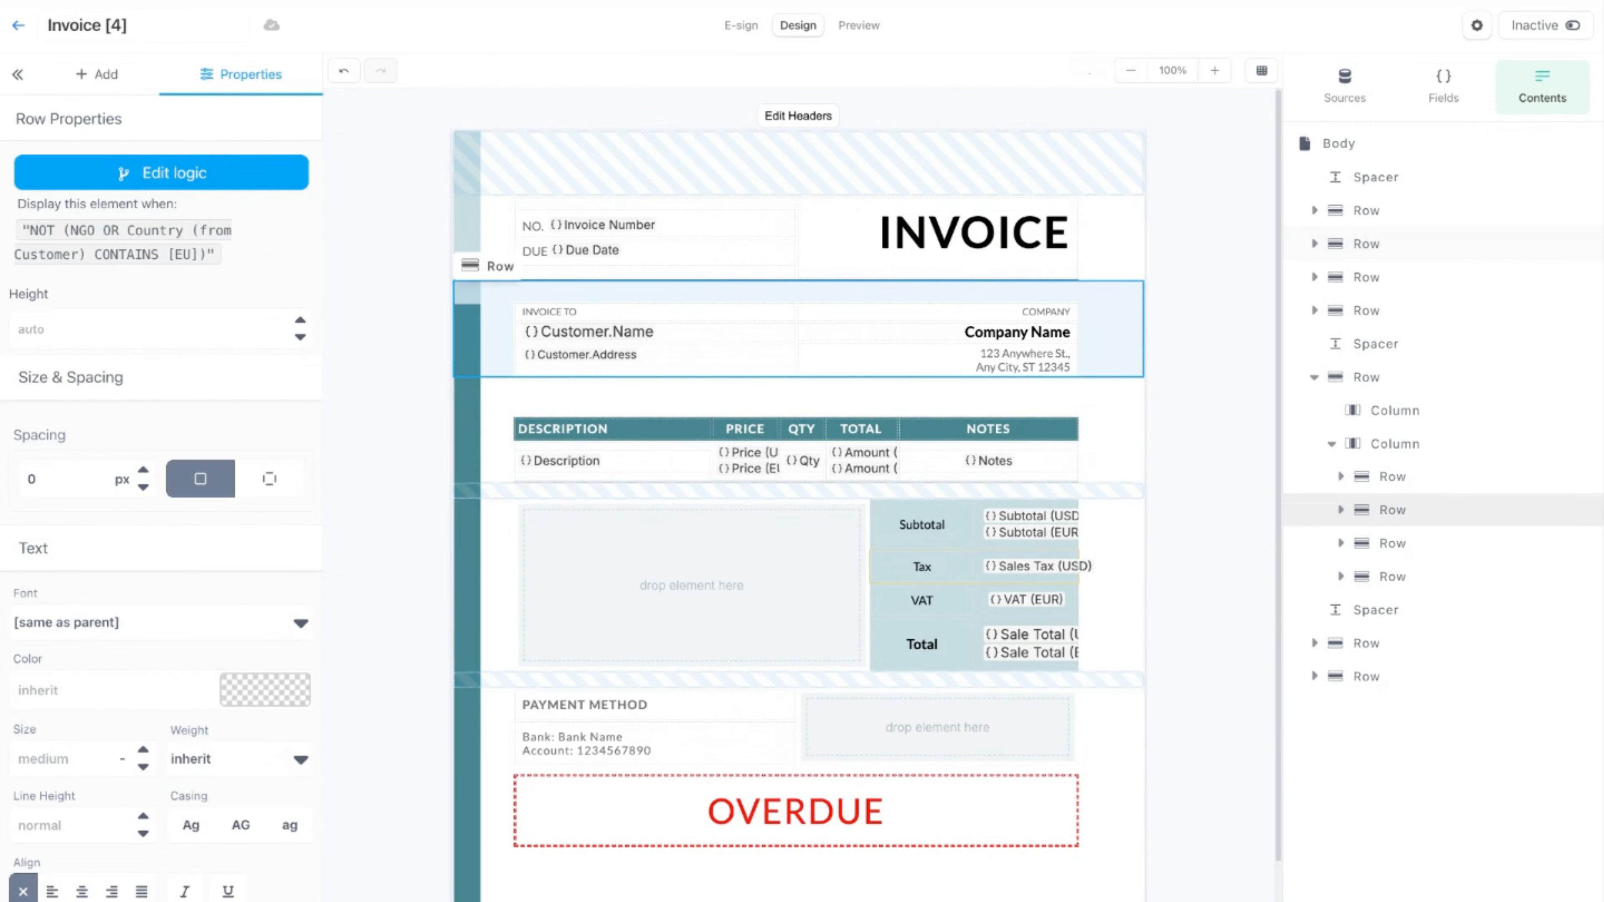
{"action": "scroll", "coordinate": [861, 459], "scroll_direction": "down", "scroll_amount": 3}
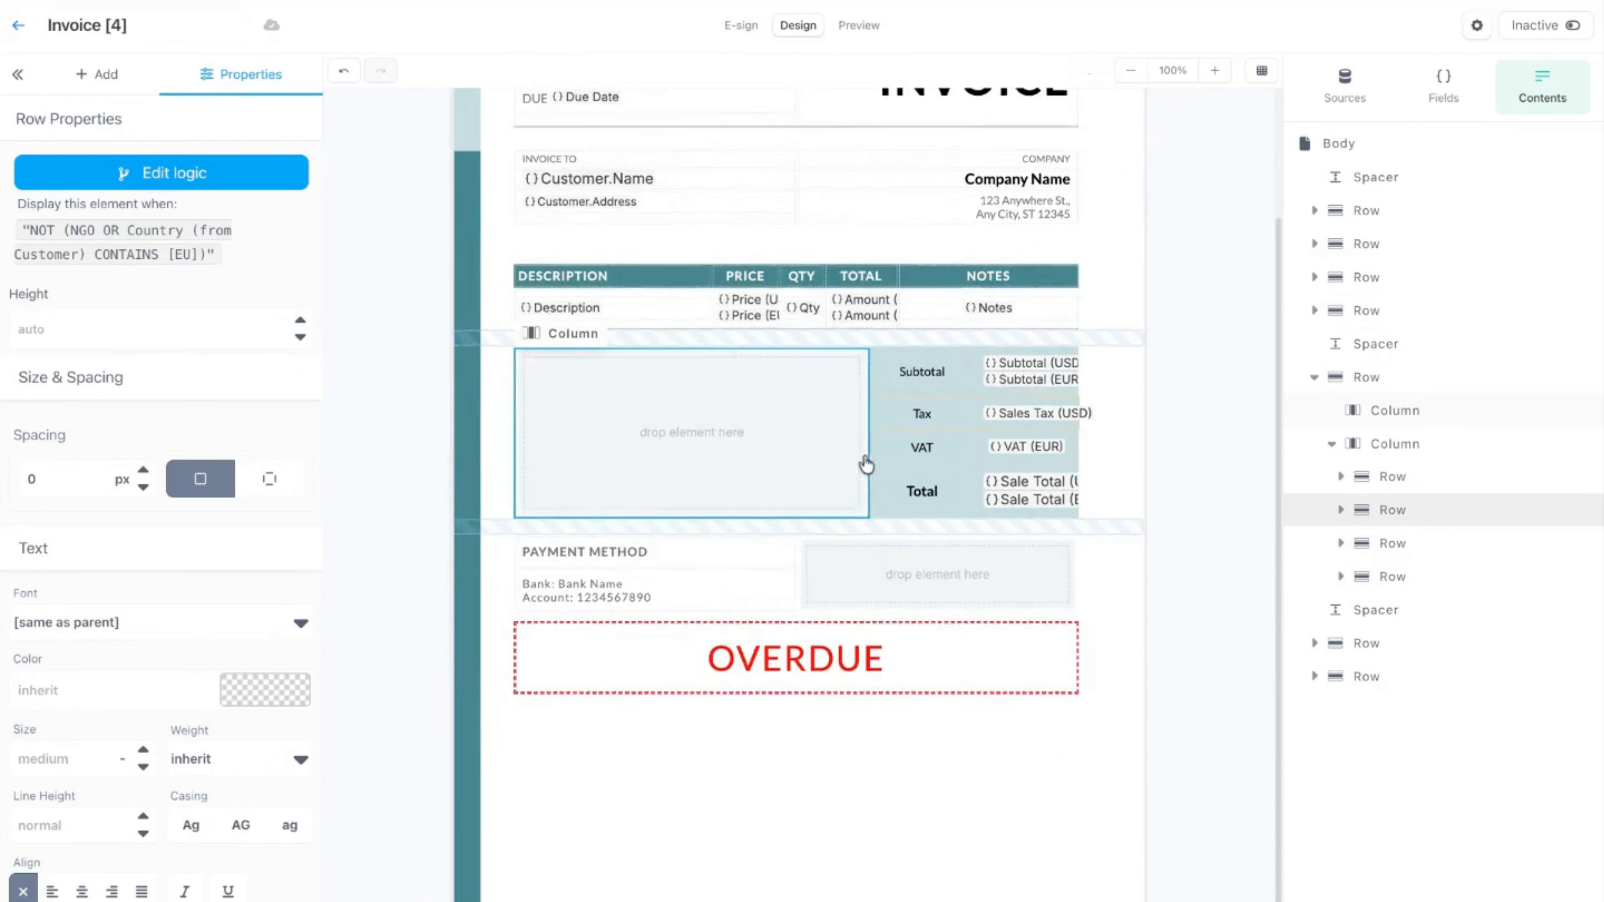
{"action": "left_click", "coordinate": [498, 654]}
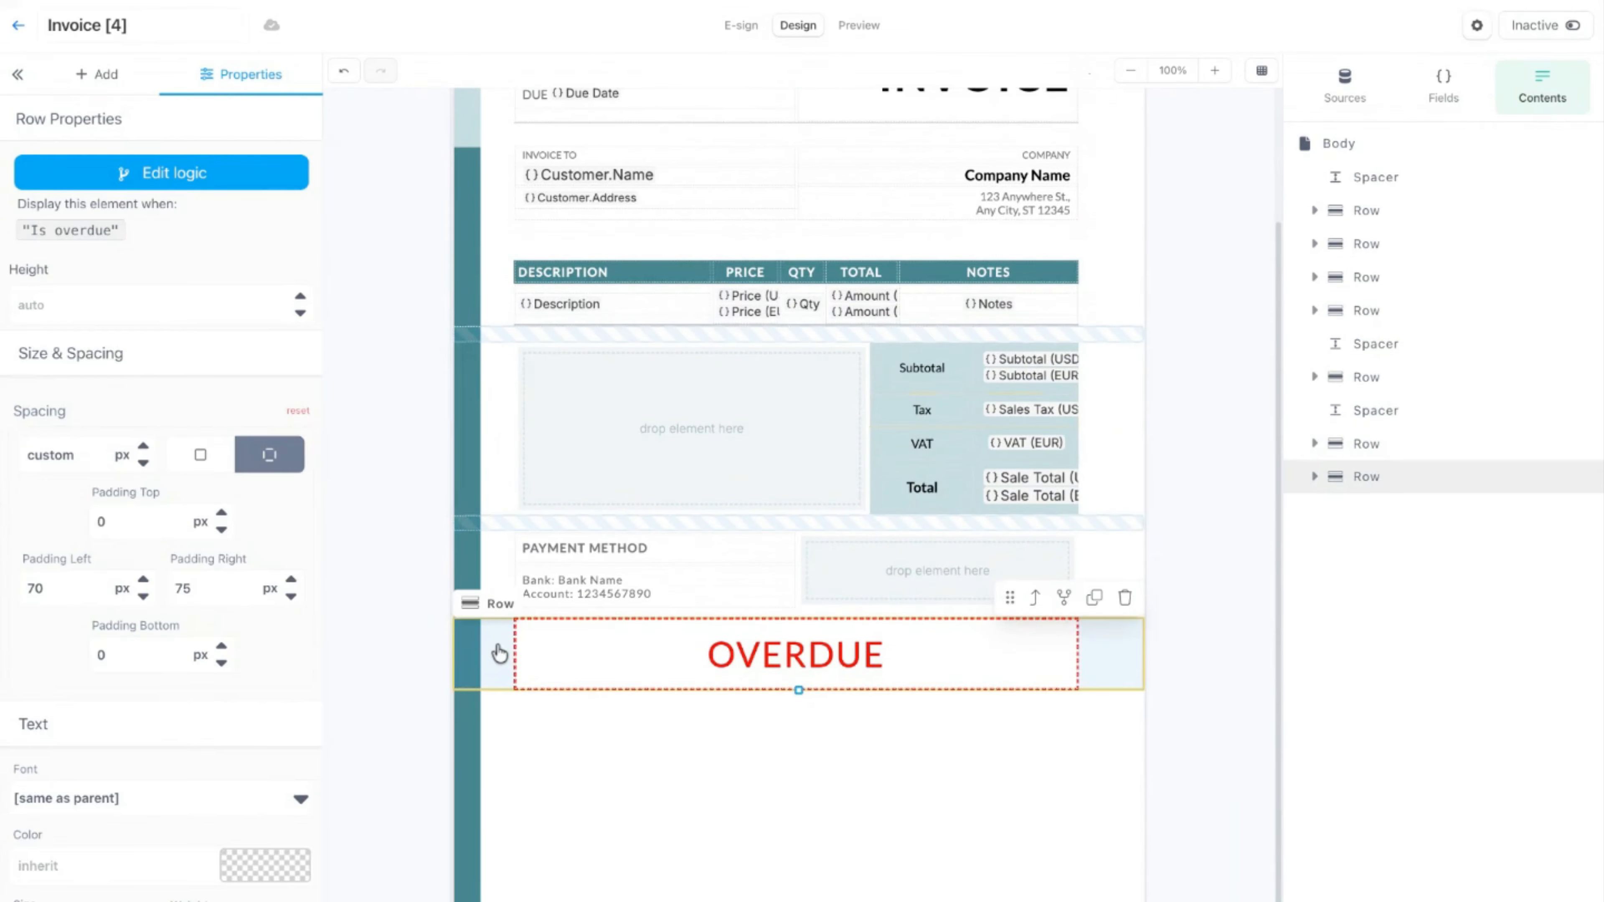
{"action": "left_click", "coordinate": [1064, 599]}
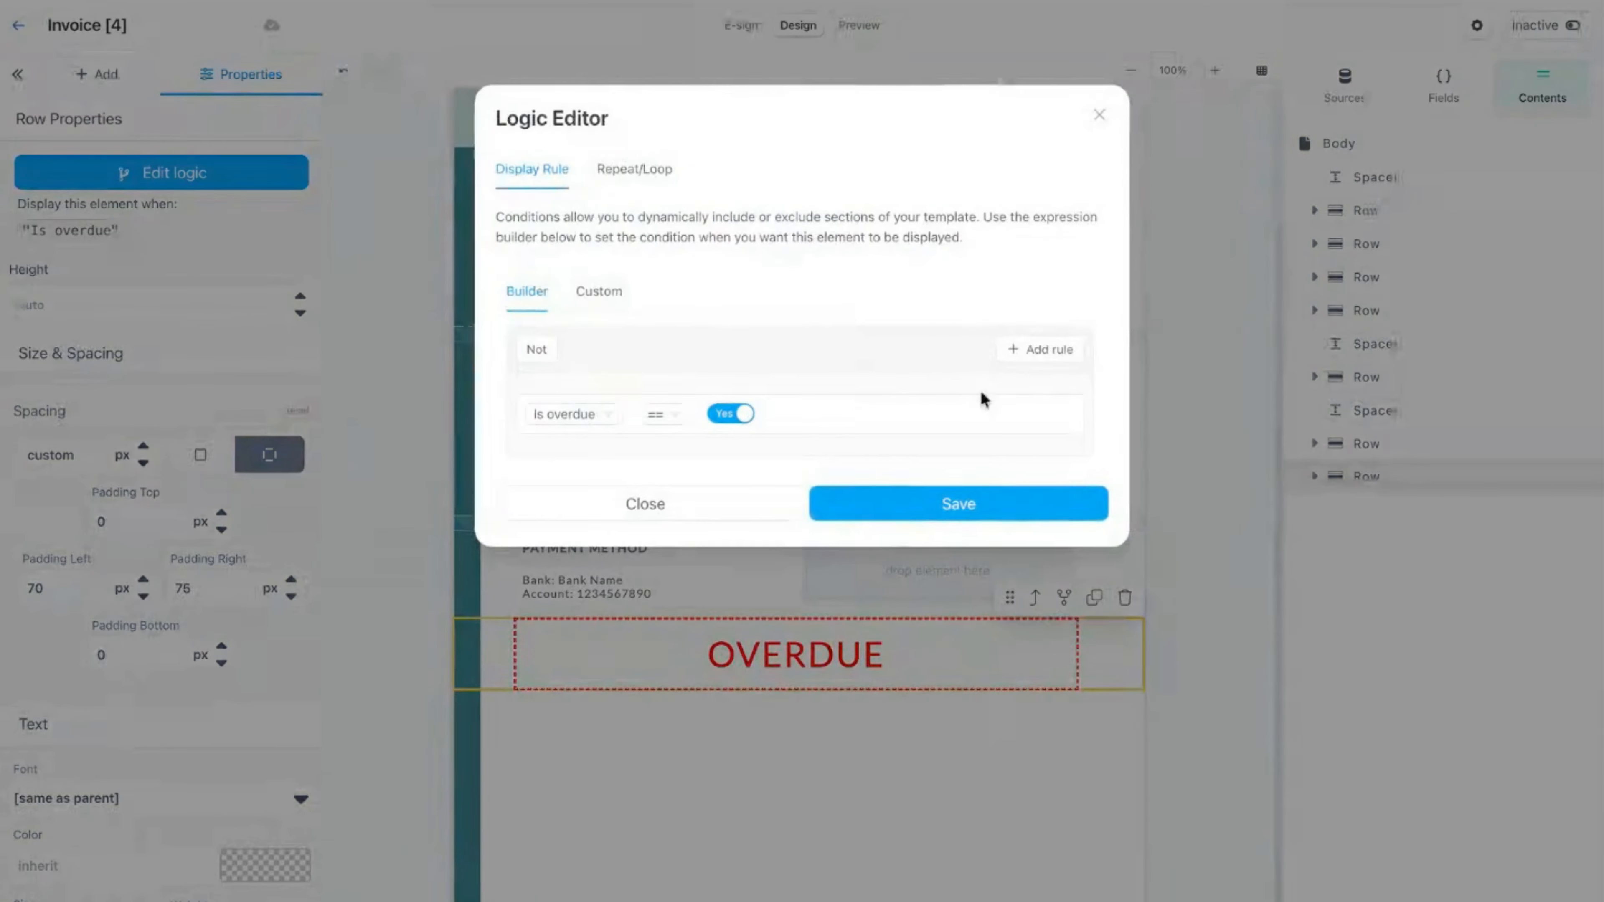
{"action": "left_click", "coordinate": [1060, 413]}
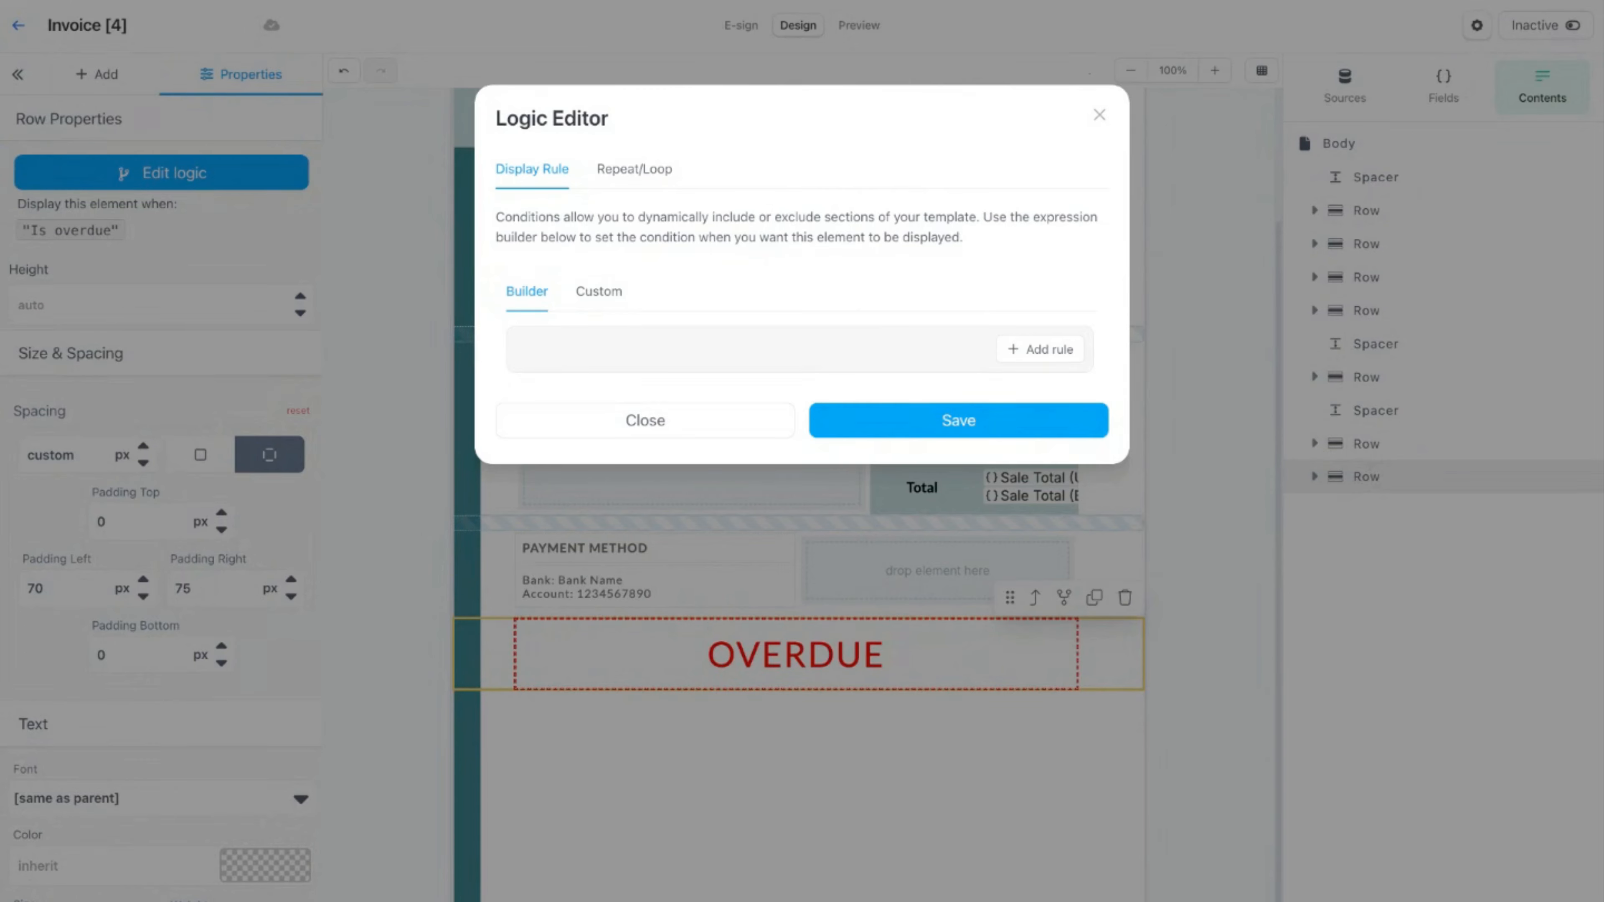
Step: Add the condition Is overdue == Yes to the OVERDUE row's display rule and save it
{"action": "left_click", "coordinate": [1045, 349]}
{"action": "left_click", "coordinate": [600, 413]}
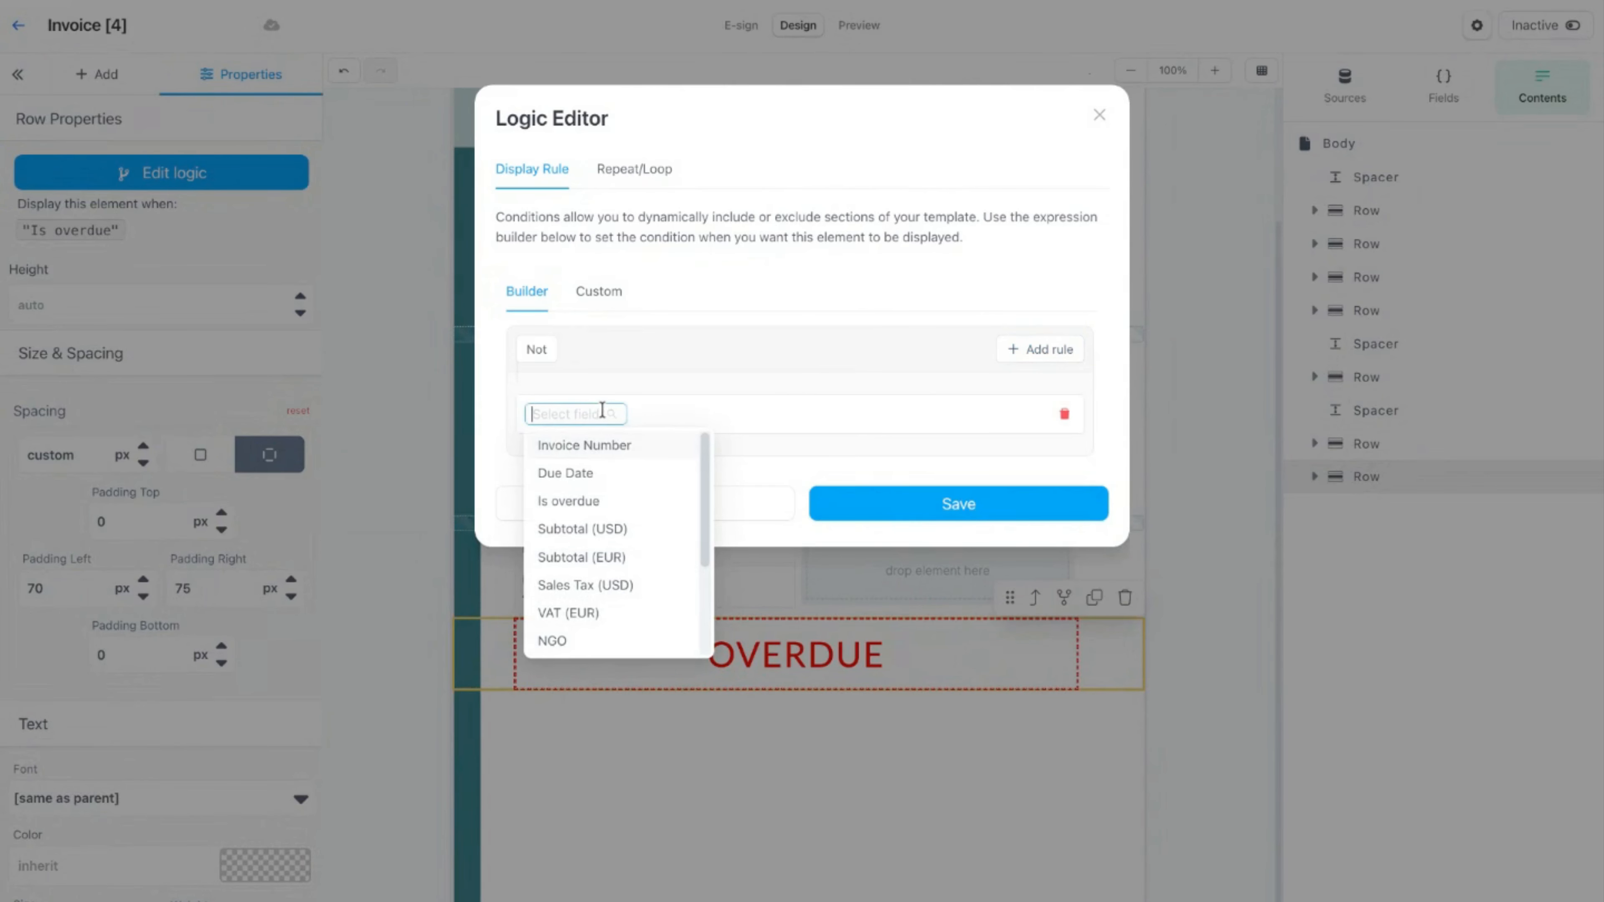
{"action": "scroll", "coordinate": [608, 466], "scroll_direction": "down", "scroll_amount": 2}
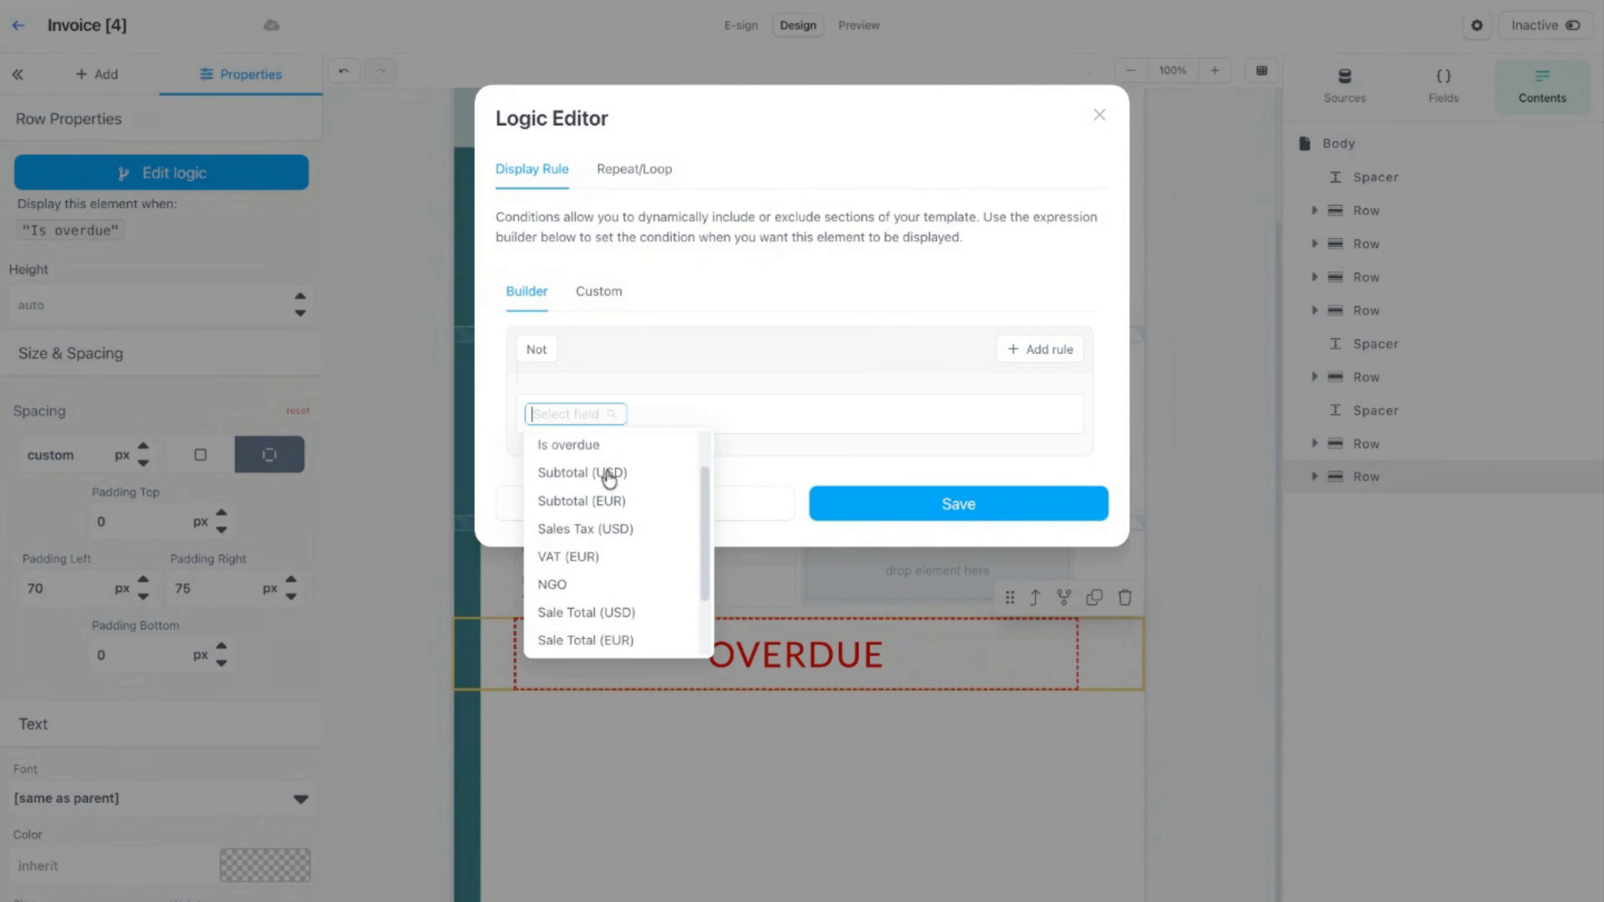
{"action": "scroll", "coordinate": [608, 478], "scroll_direction": "up", "scroll_amount": 2}
{"action": "left_click", "coordinate": [593, 501]}
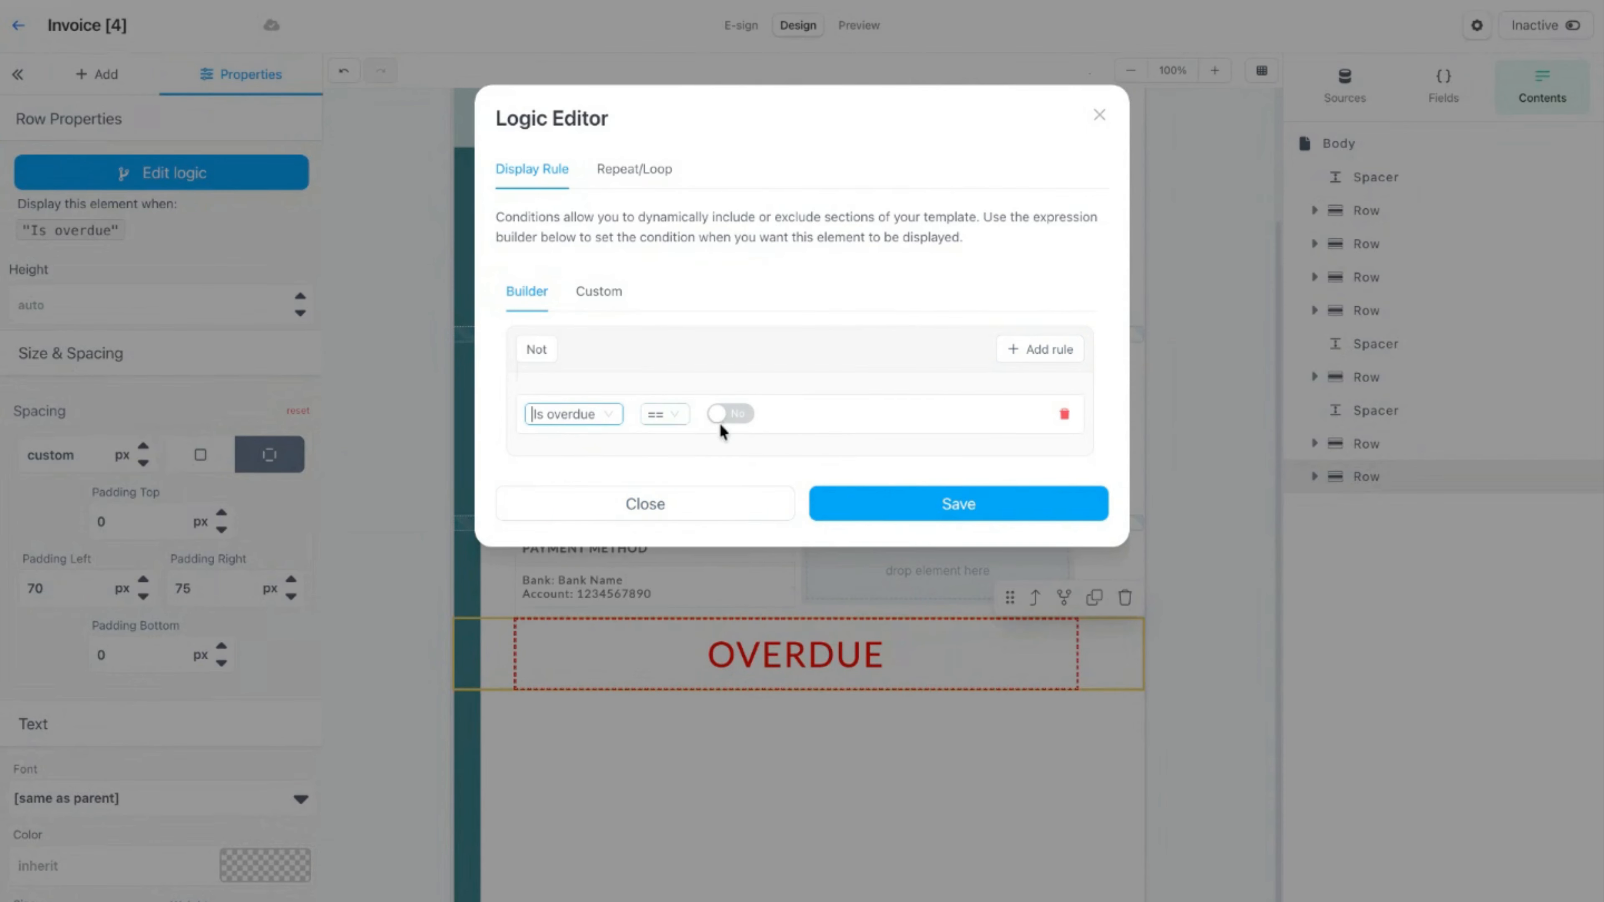
{"action": "left_click", "coordinate": [732, 415]}
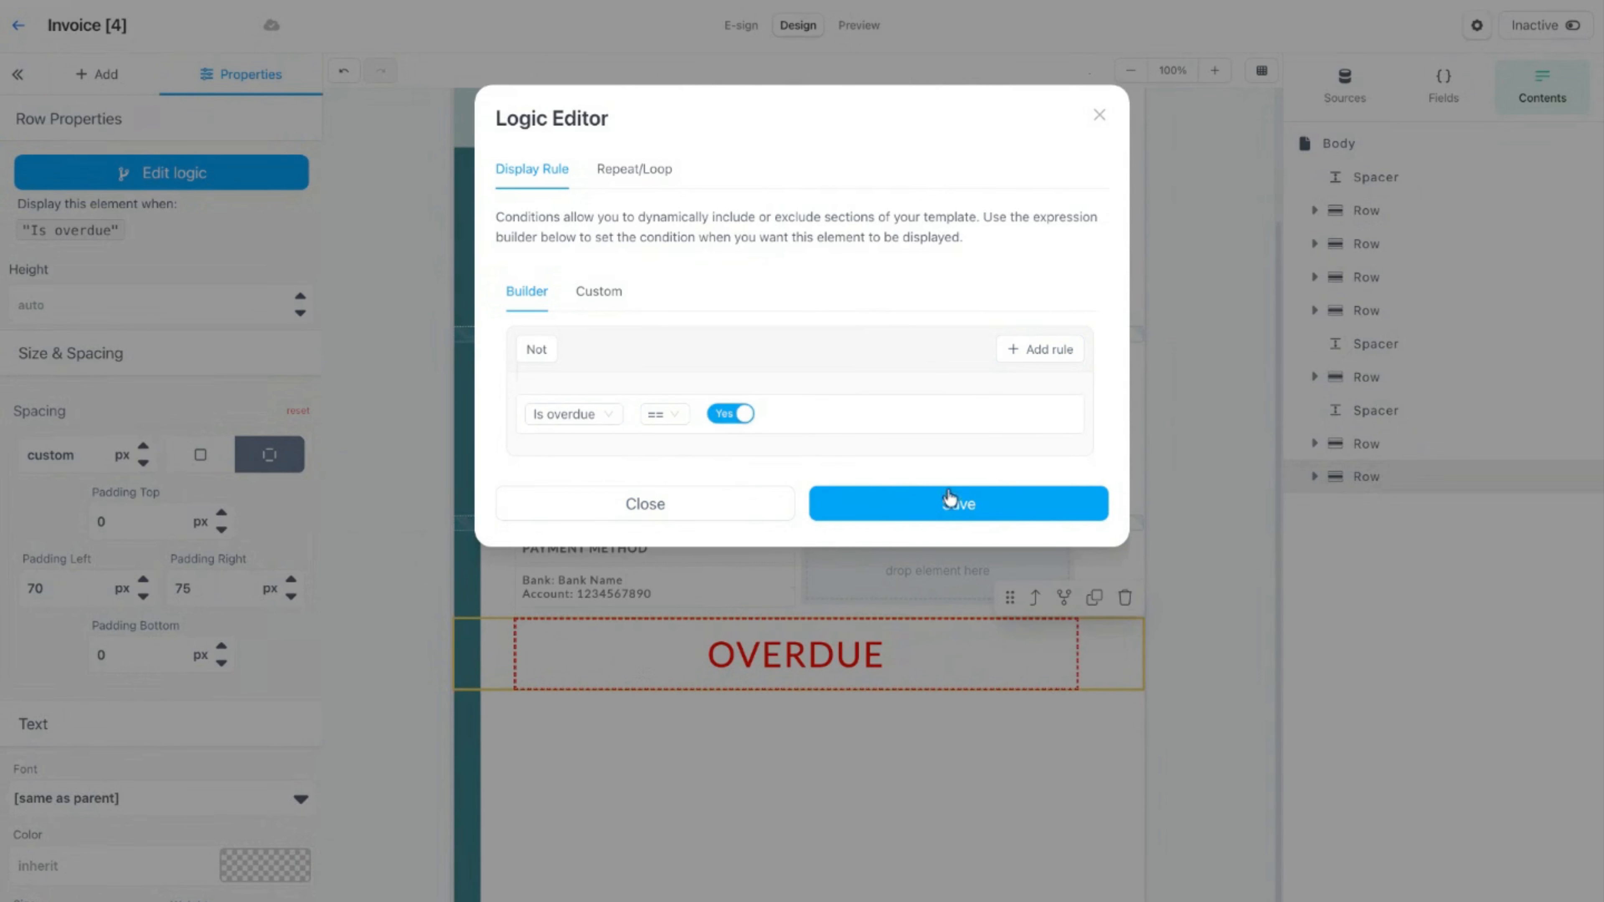
{"action": "left_click", "coordinate": [983, 515]}
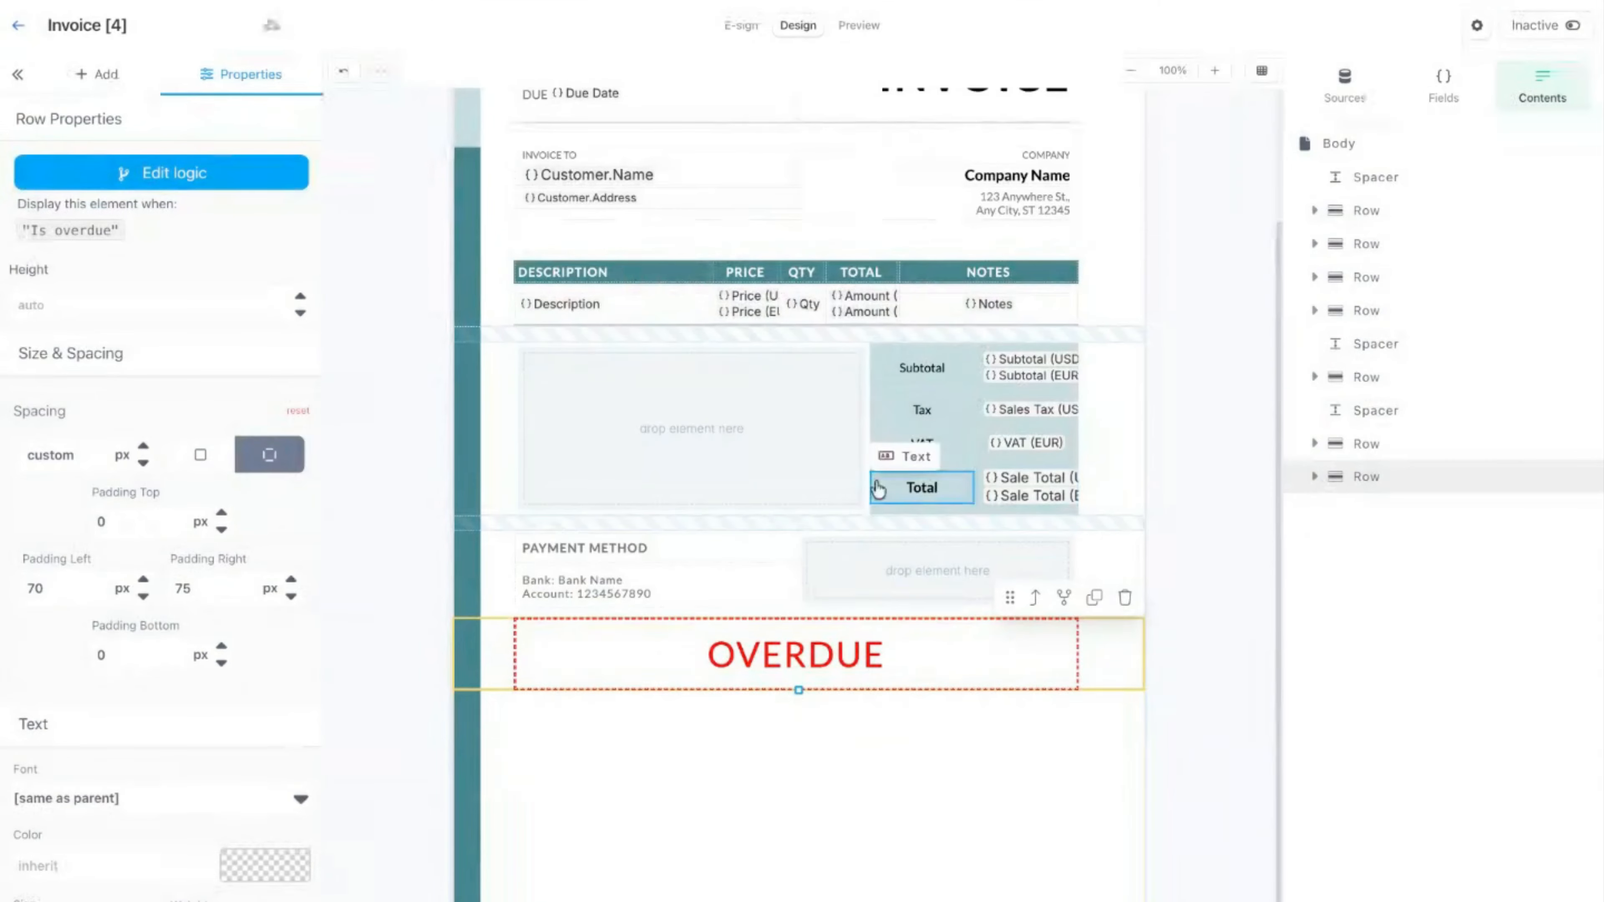
Step: Preview the document with the first Airtable invoice record to check the OVERDUE banner
{"action": "left_click", "coordinate": [857, 27]}
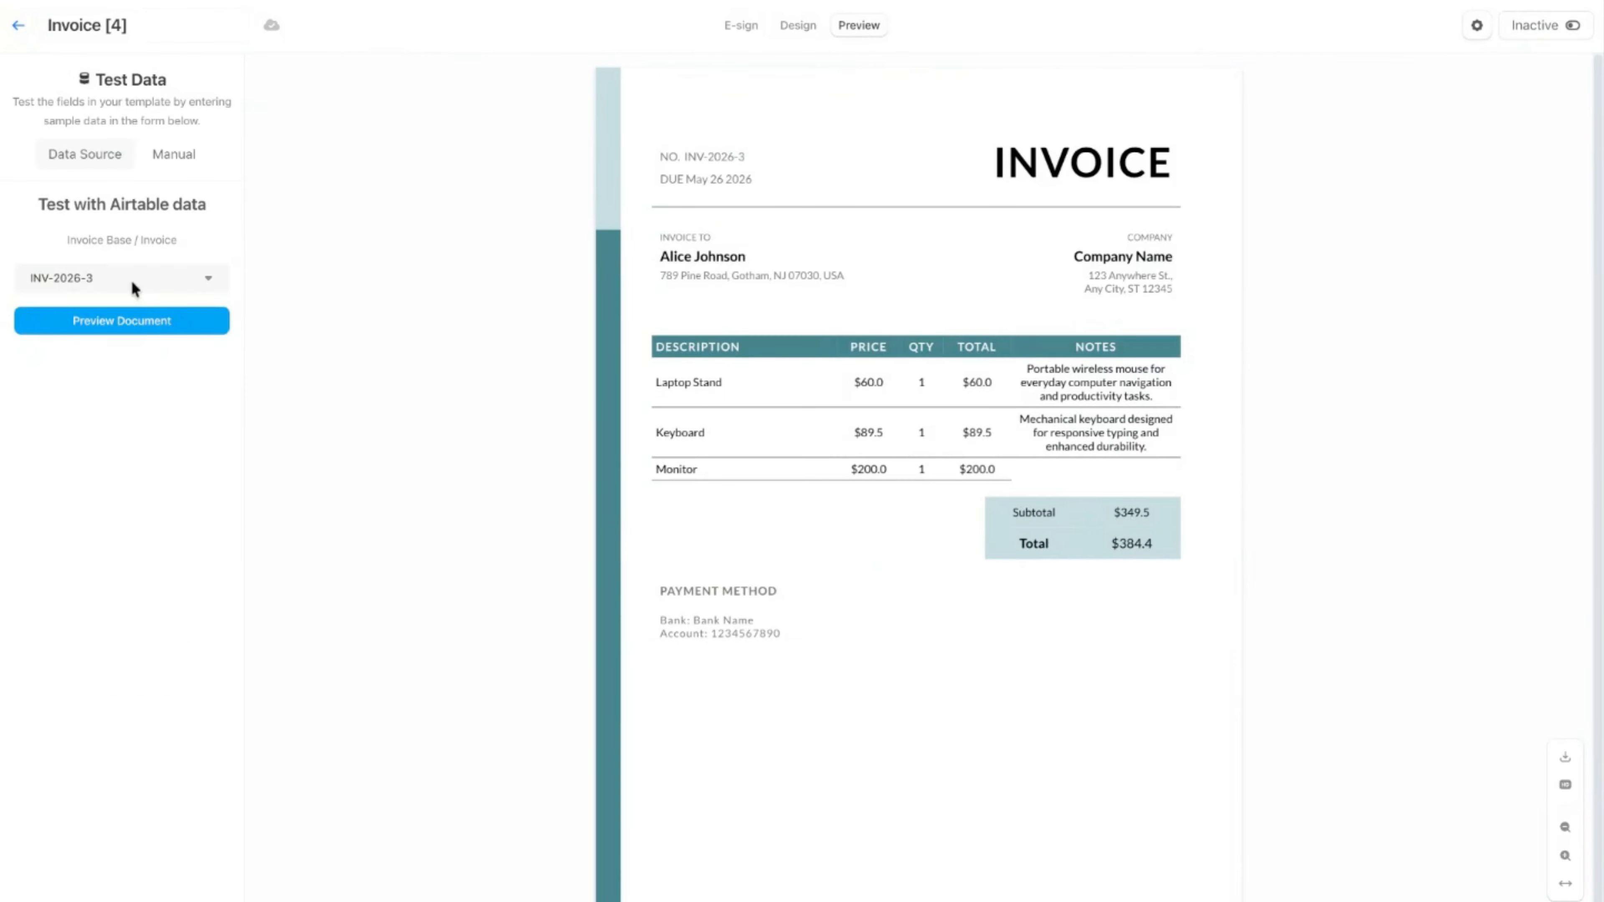
{"action": "left_click", "coordinate": [202, 278]}
{"action": "left_click", "coordinate": [161, 321]}
{"action": "left_click", "coordinate": [161, 322]}
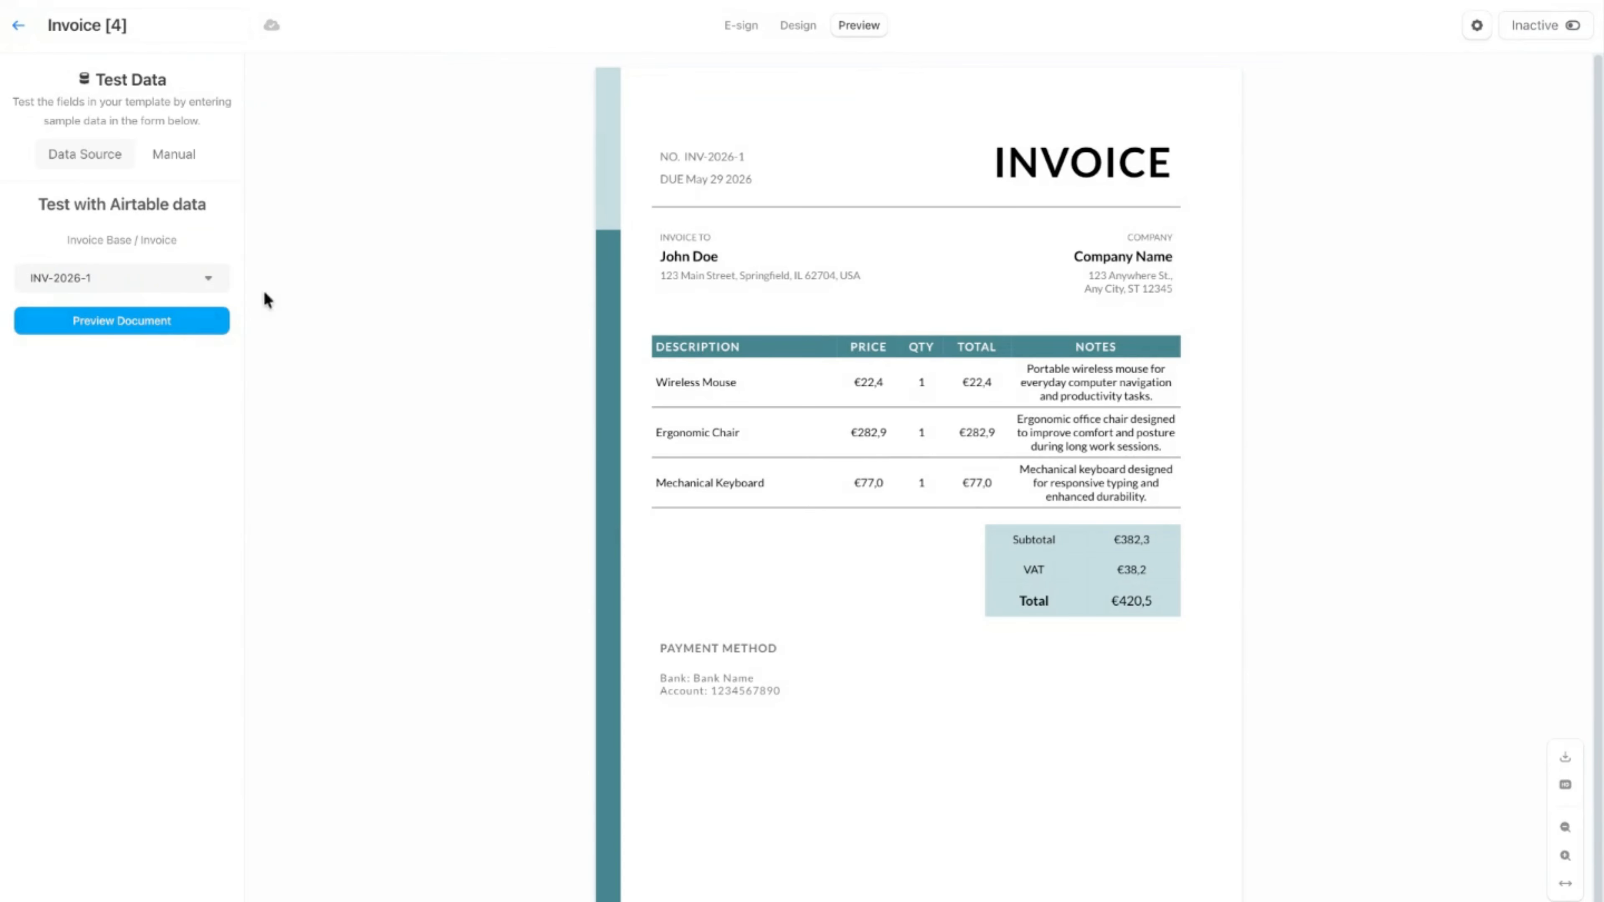
Step: Preview the document with the second Airtable invoice record to check the OVERDUE banner, and return to the design
{"action": "left_click", "coordinate": [158, 278]}
{"action": "left_click", "coordinate": [134, 365]}
{"action": "left_click", "coordinate": [143, 320]}
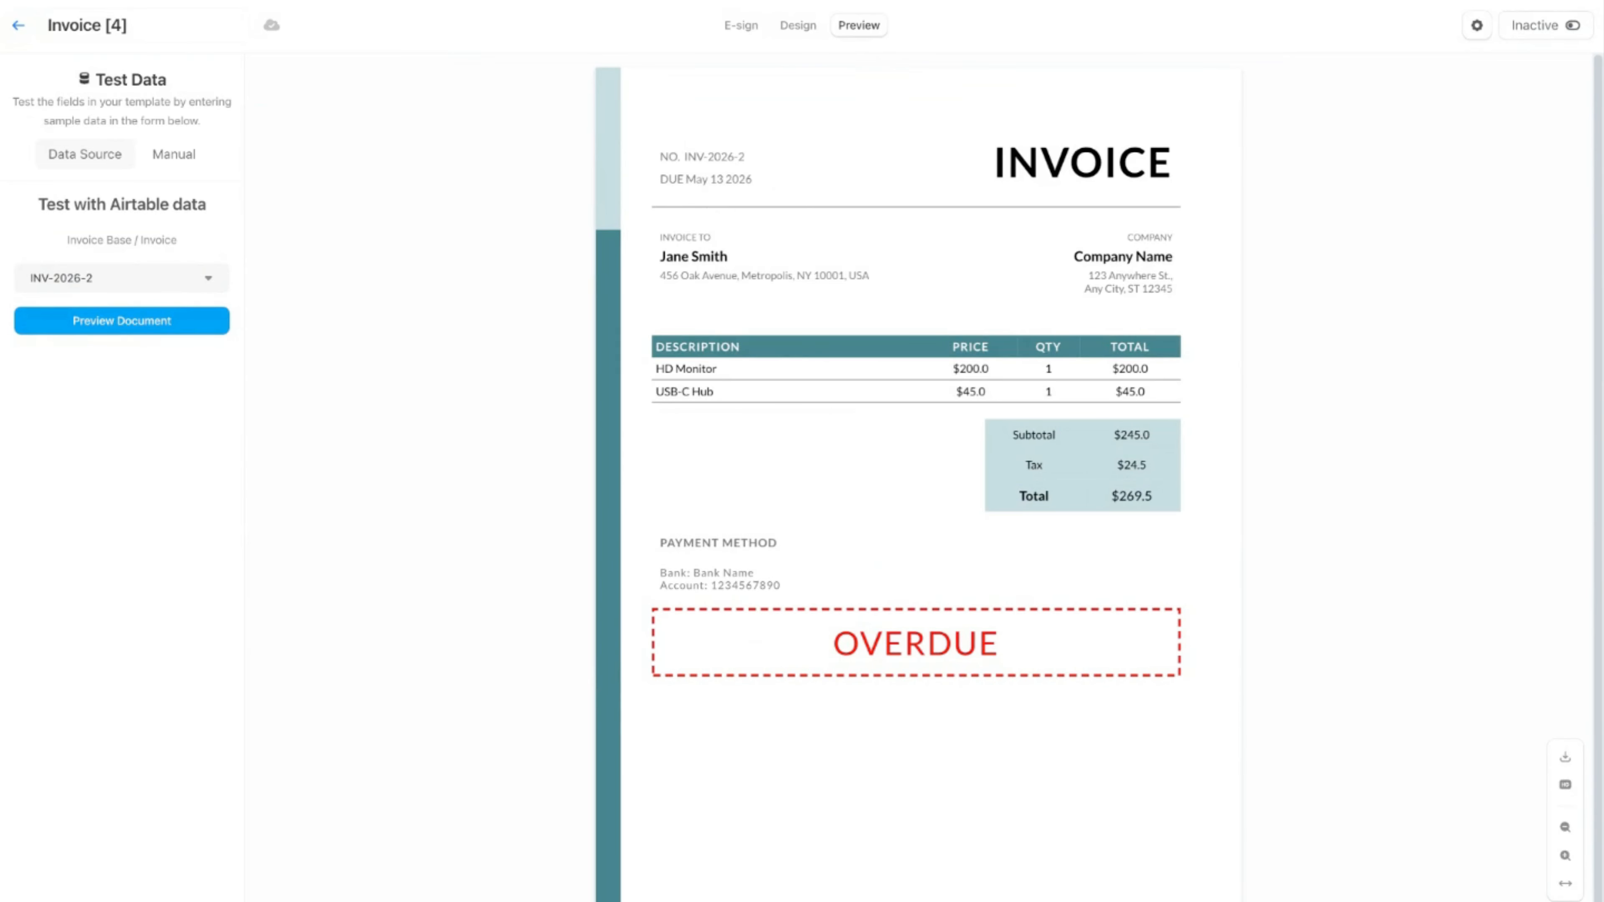
{"action": "left_click", "coordinate": [795, 26]}
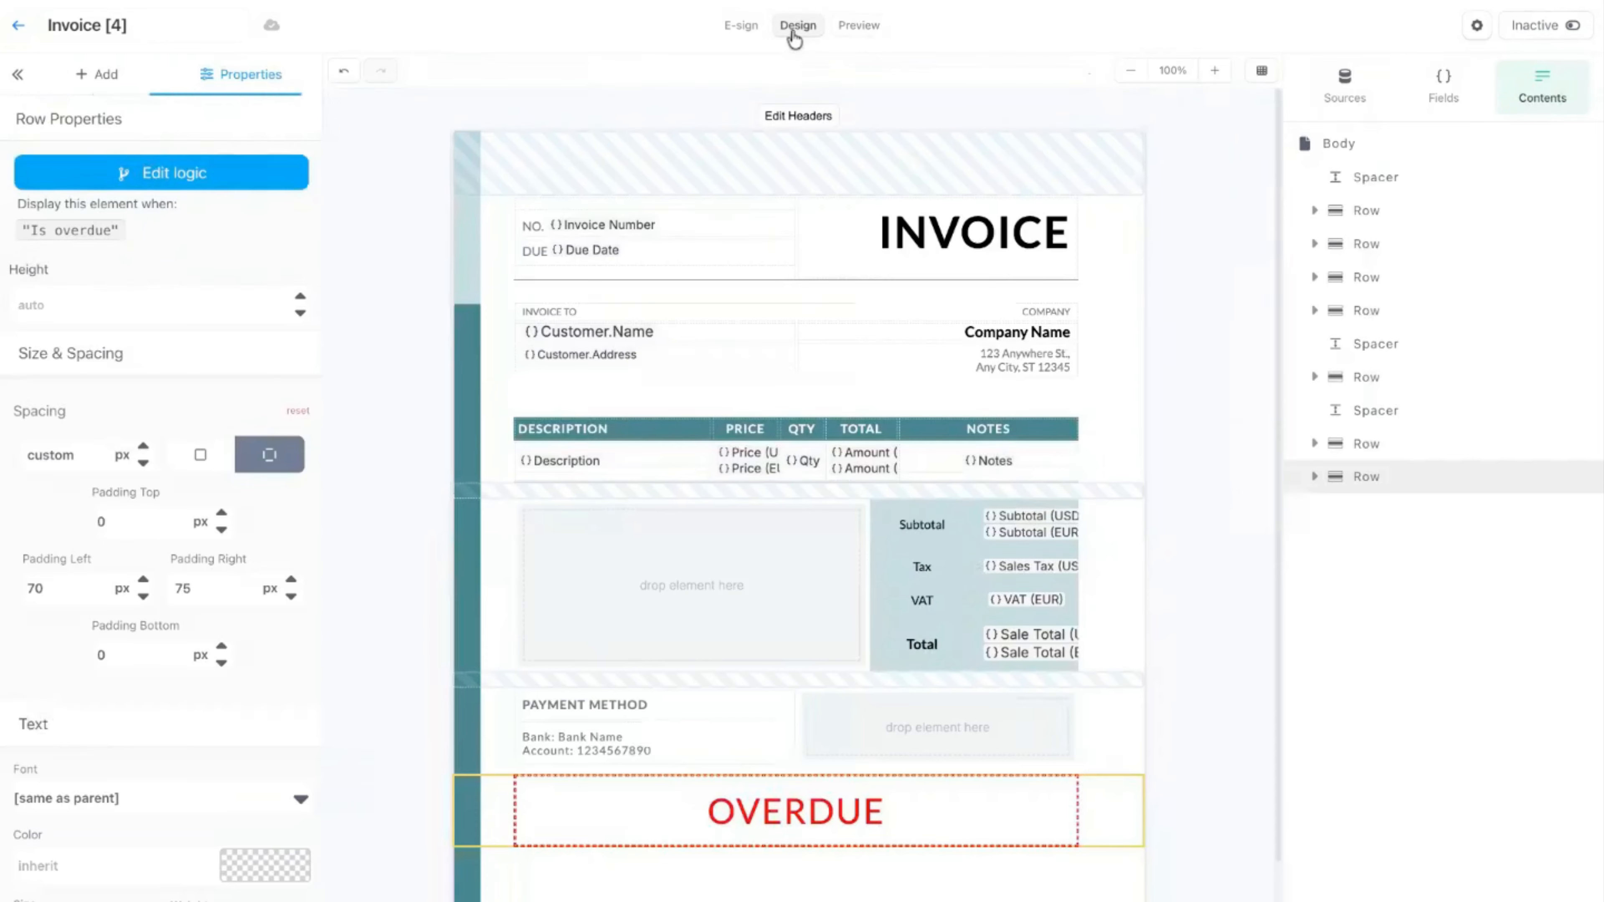